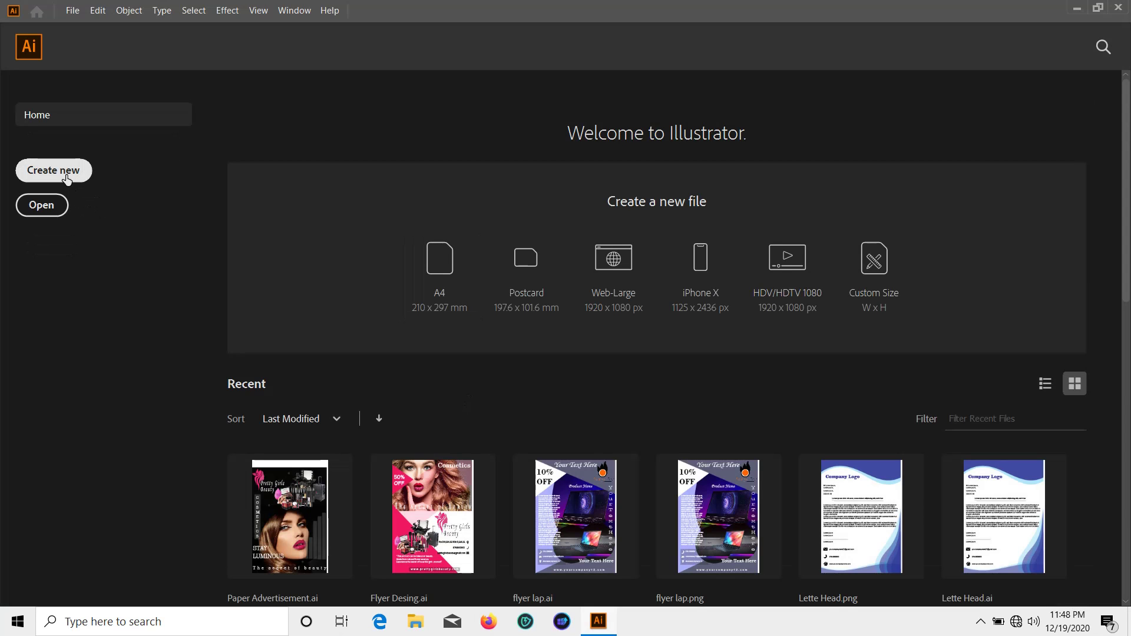
Start a new document 3.5 in wide by 2 in high, landscape, with 2 artboards
{"action": "left_click", "coordinate": [67, 179]}
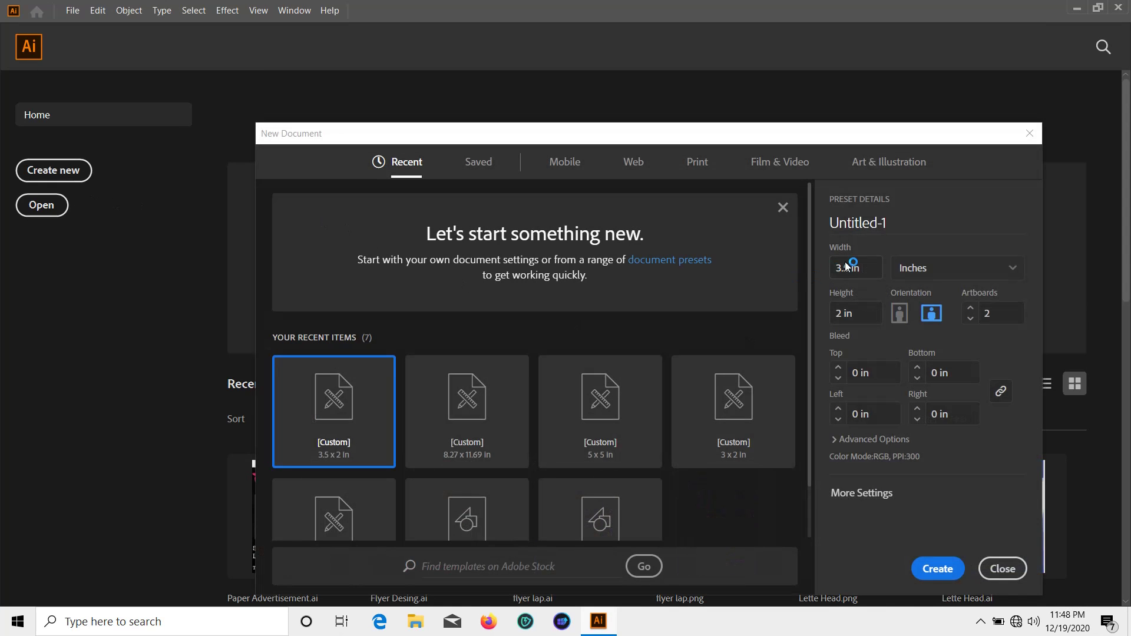
{"action": "left_click", "coordinate": [867, 274]}
{"action": "left_click", "coordinate": [857, 314]}
Create the document and draw a black, strokeless rectangle covering the left artboard
{"action": "left_click", "coordinate": [936, 572]}
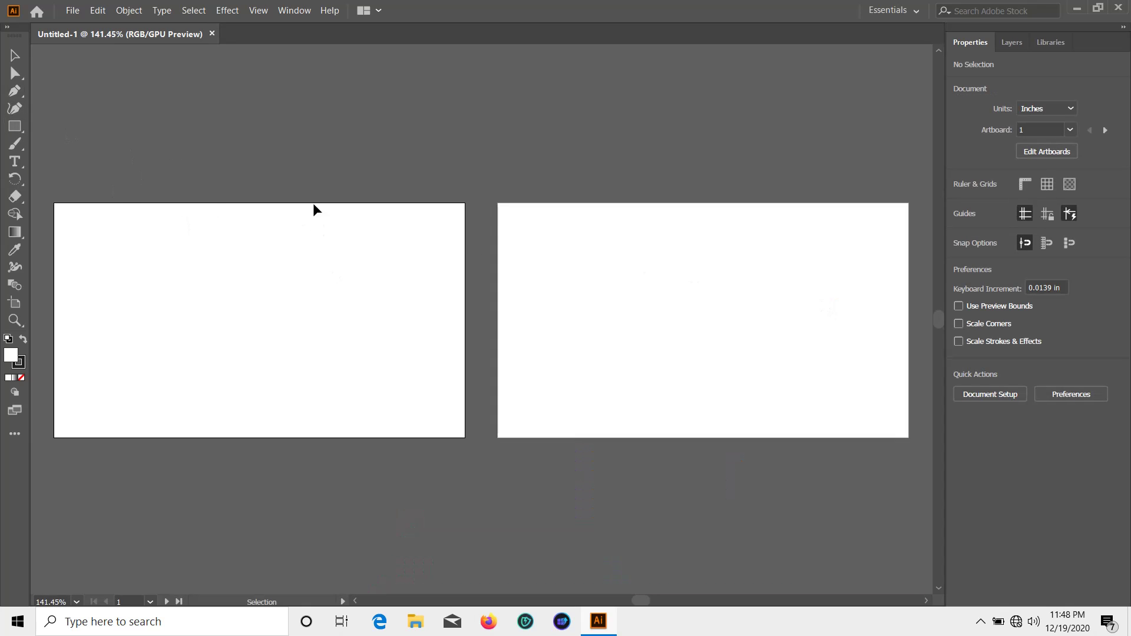
{"action": "left_click", "coordinate": [14, 126]}
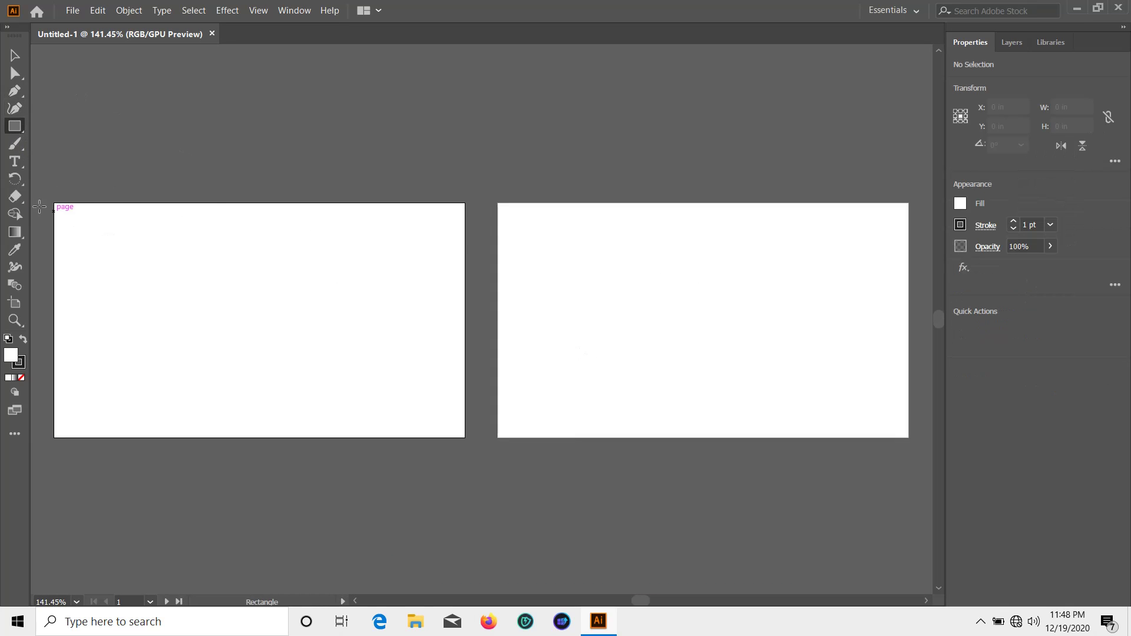
{"action": "left_click_drag", "start_coordinate": [54, 204], "coordinate": [466, 437]}
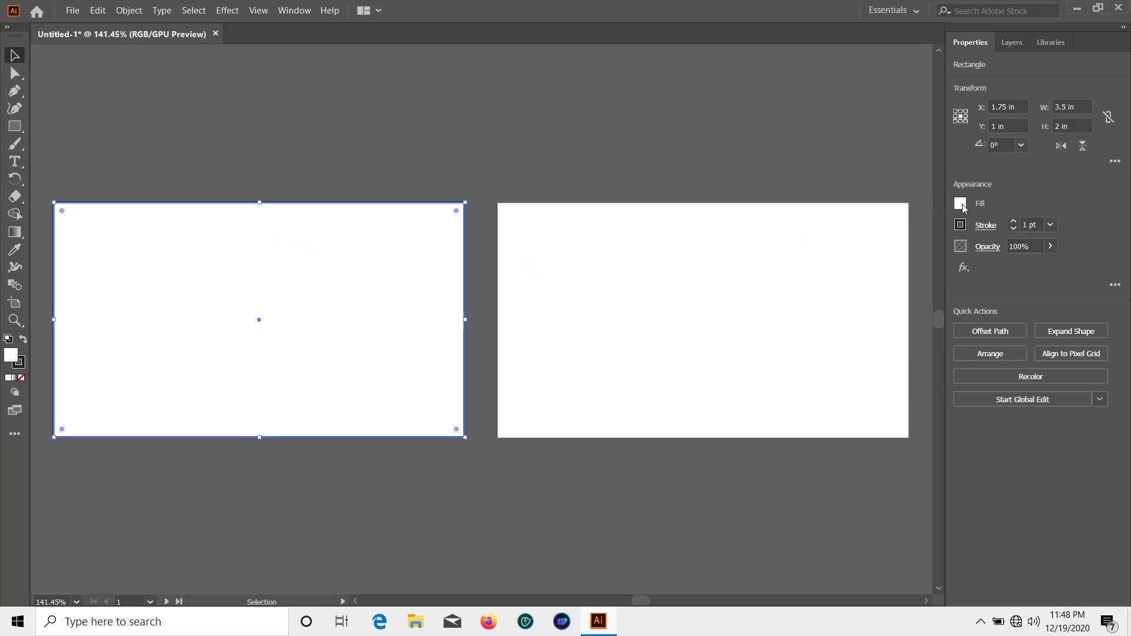
{"action": "left_click", "coordinate": [960, 204]}
{"action": "left_click", "coordinate": [830, 258]}
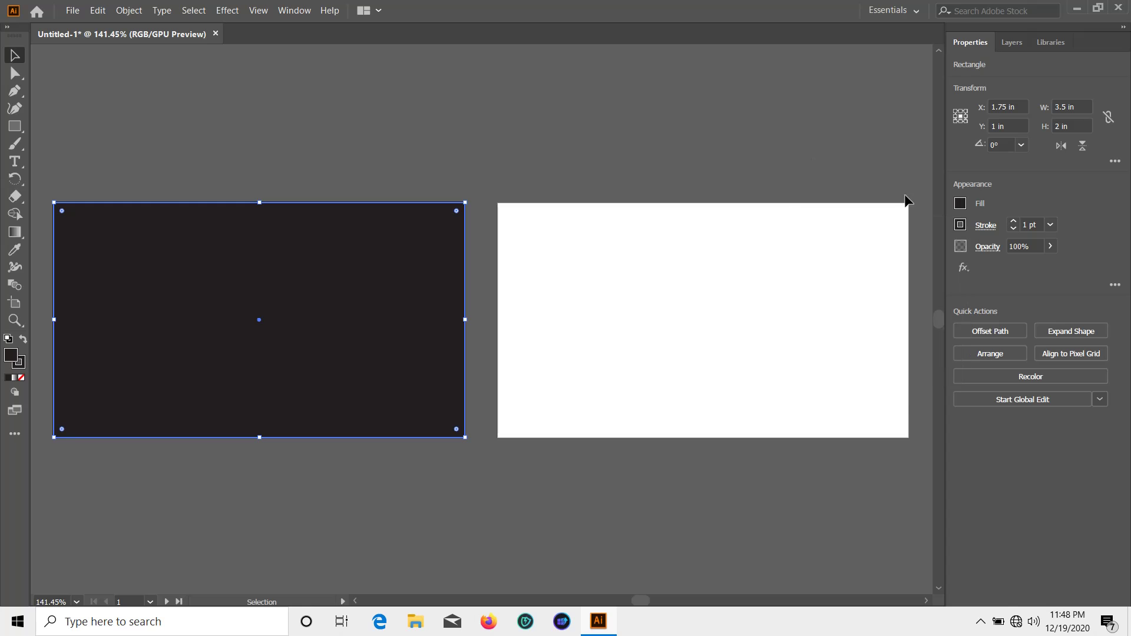
{"action": "left_click", "coordinate": [959, 224]}
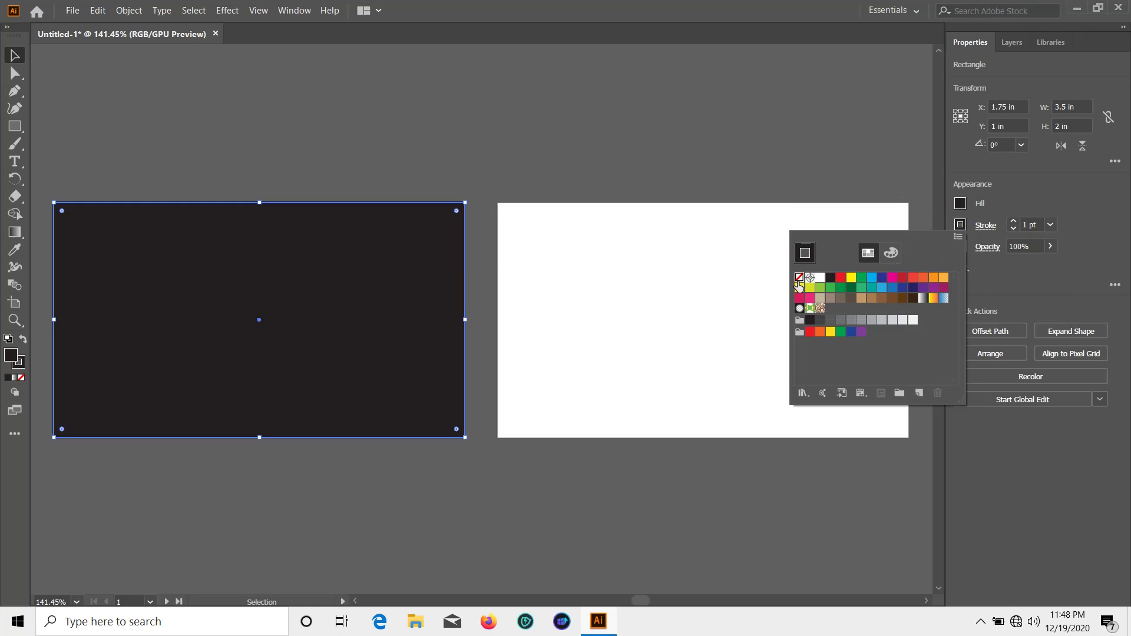
{"action": "left_click", "coordinate": [799, 277]}
Change the rectangle's fill to the white-to-black radial gradient, then draw a second rectangle over the left artboard
{"action": "left_click", "coordinate": [959, 206]}
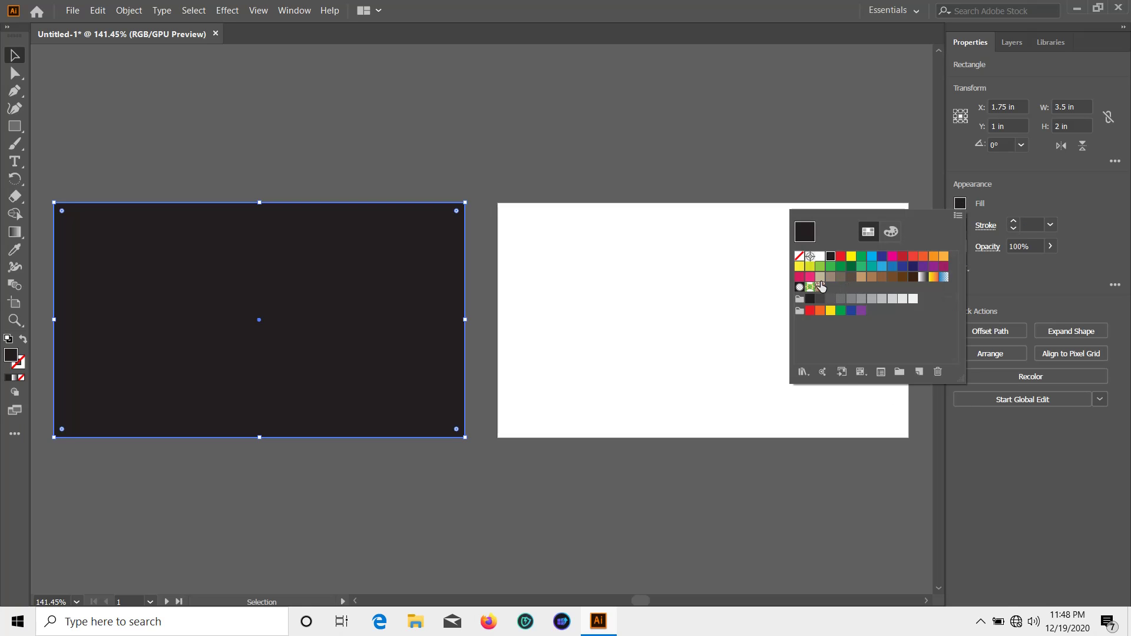
{"action": "left_click", "coordinate": [799, 288]}
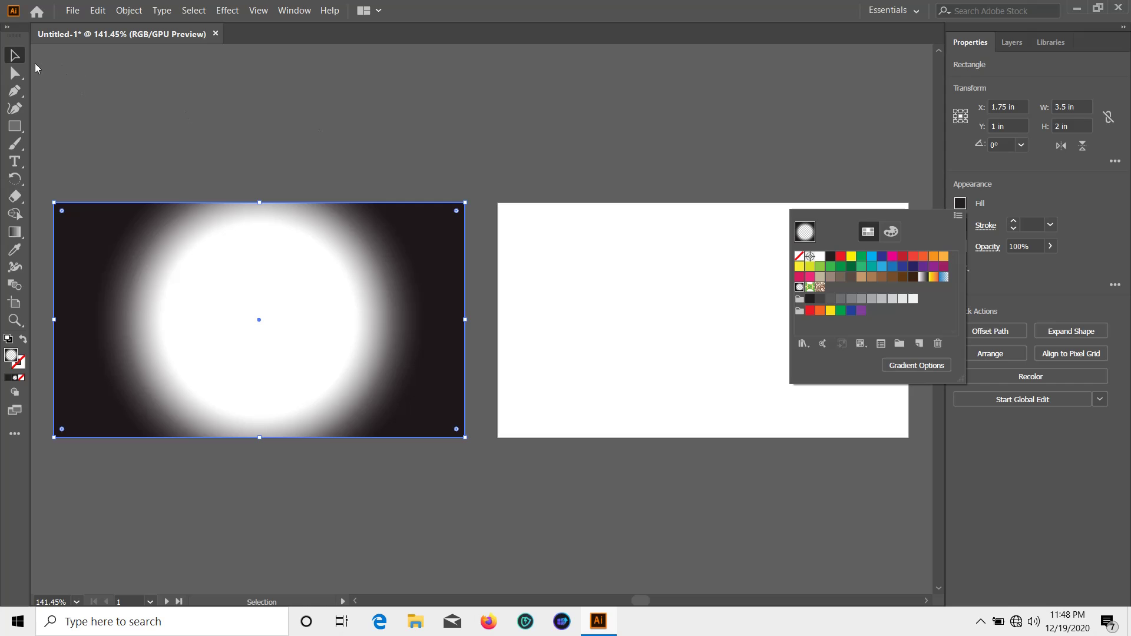
{"action": "left_click", "coordinate": [16, 57]}
{"action": "left_click", "coordinate": [188, 79]}
{"action": "left_click", "coordinate": [124, 255]}
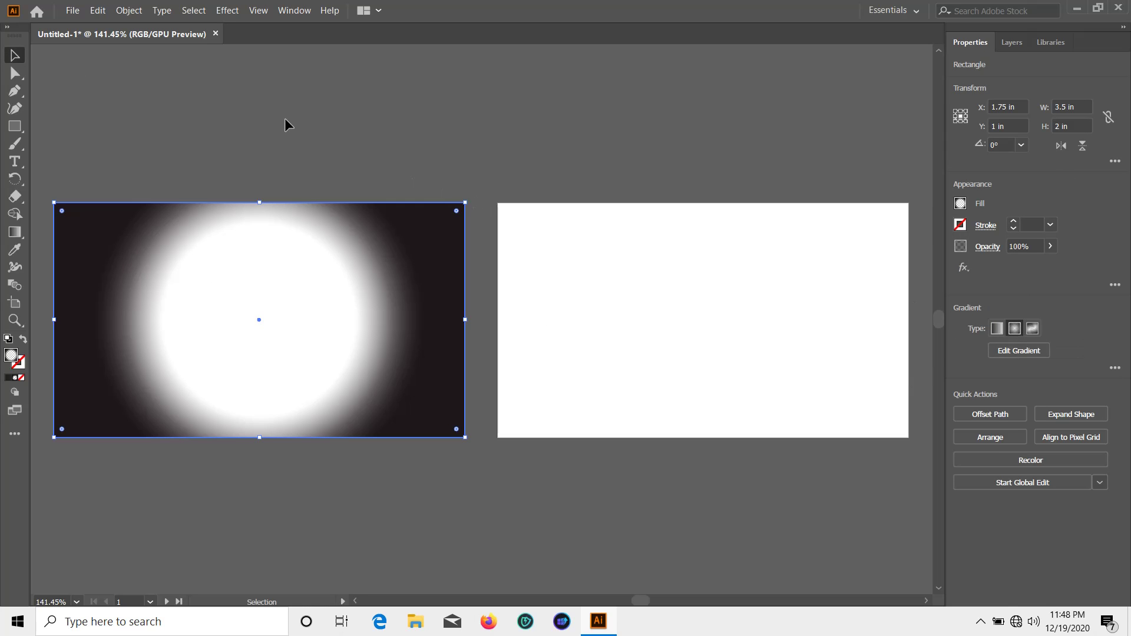
{"action": "left_click", "coordinate": [41, 180]}
{"action": "left_click", "coordinate": [15, 126]}
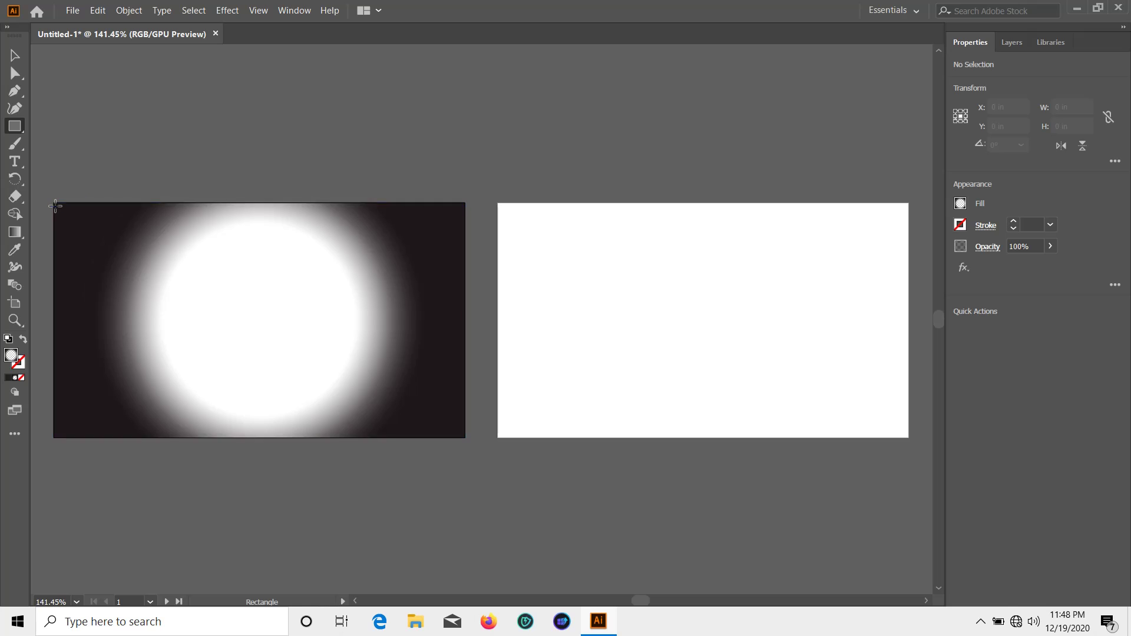
{"action": "left_click_drag", "start_coordinate": [55, 204], "coordinate": [466, 437]}
Move the gradient rectangle aside and fill the rectangle beneath it with black
{"action": "left_click", "coordinate": [15, 56]}
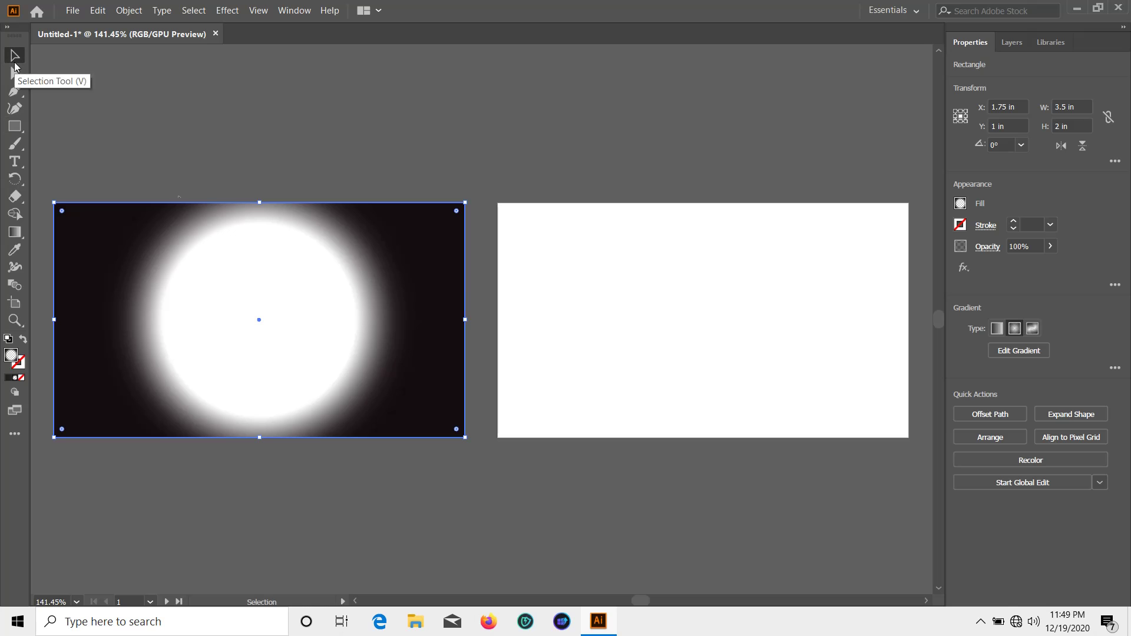
{"action": "left_click_drag", "start_coordinate": [442, 285], "coordinate": [460, 359]}
{"action": "left_click", "coordinate": [391, 229]}
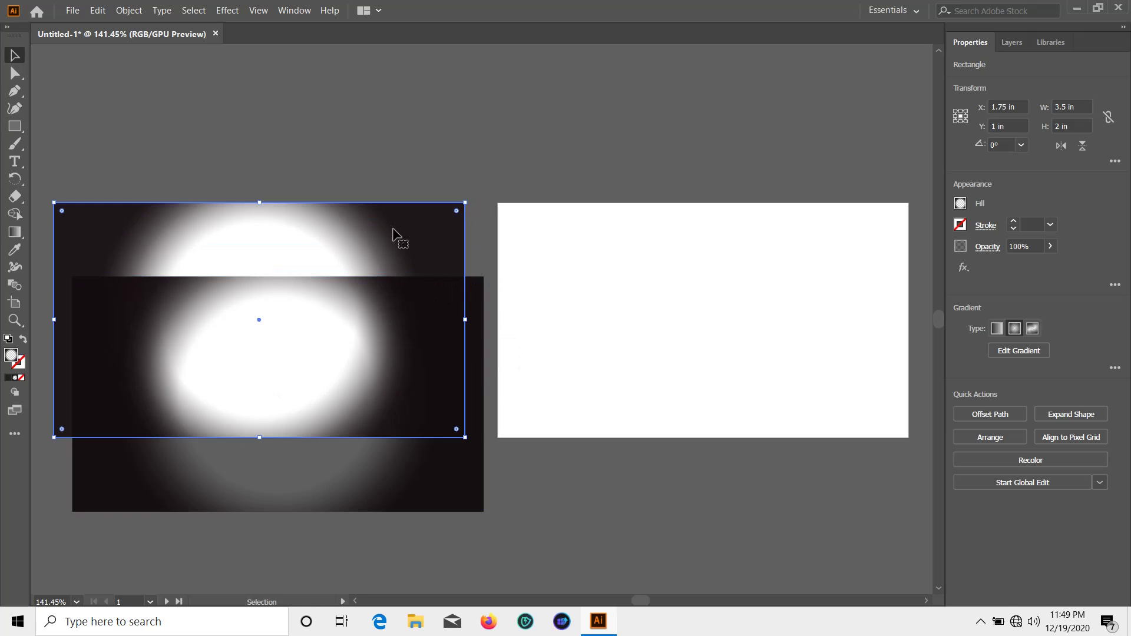
{"action": "left_click", "coordinate": [960, 203]}
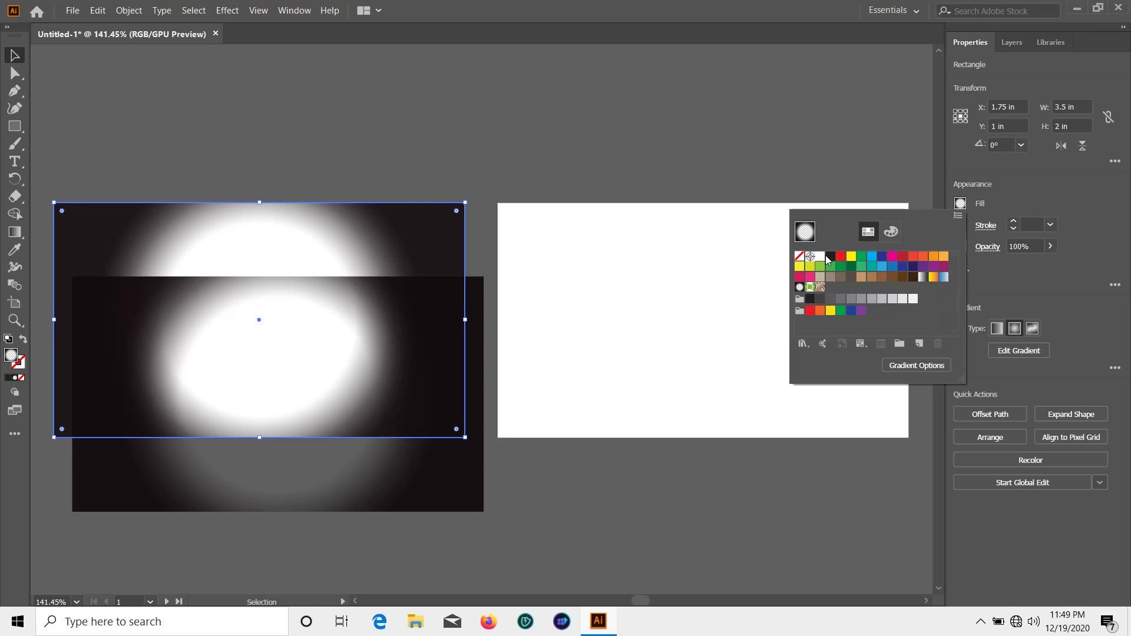
{"action": "left_click", "coordinate": [831, 259]}
Put the gradient rectangle back over the card and tune its outer colour stop into a soft grey glow
{"action": "left_click_drag", "start_coordinate": [406, 479], "coordinate": [392, 386]}
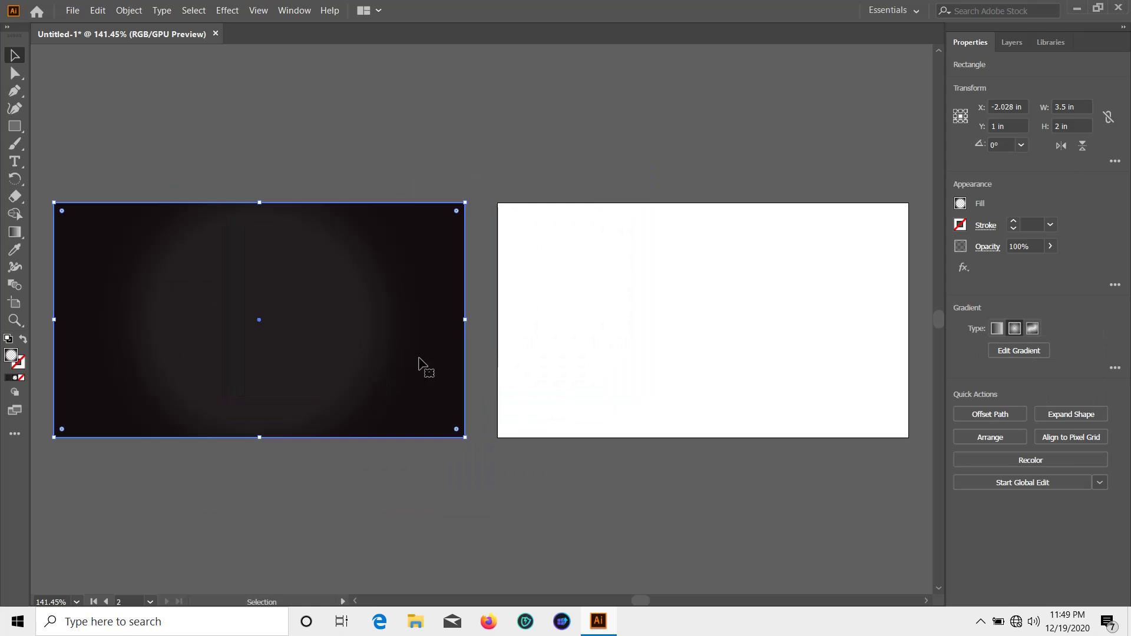
{"action": "key", "text": "ctrl+shift+a"}
{"action": "left_click", "coordinate": [397, 293]}
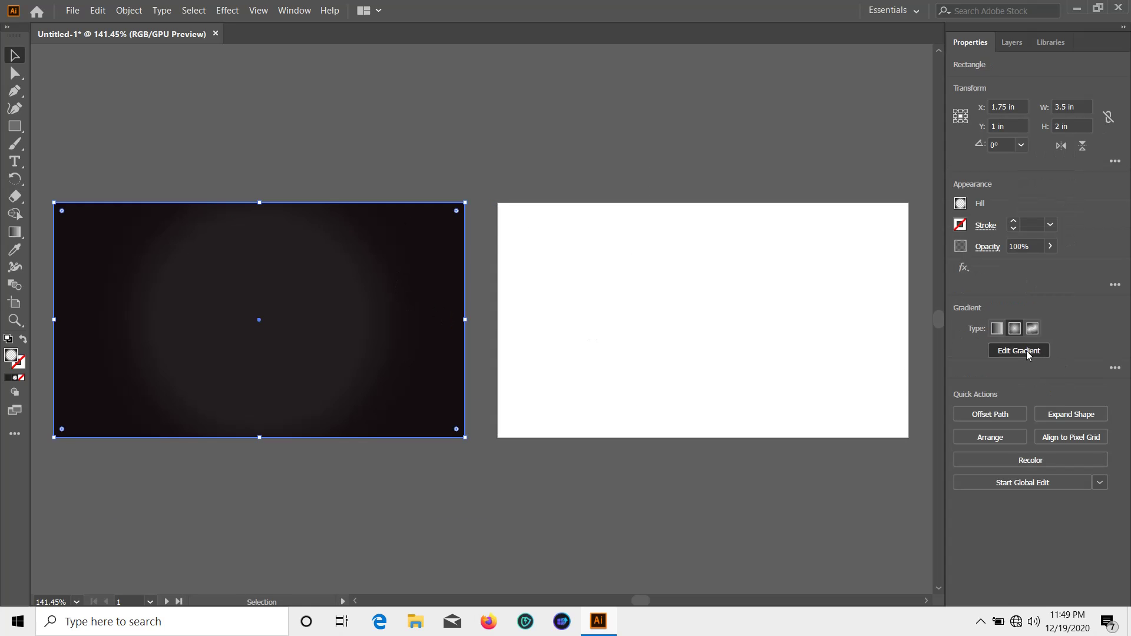
{"action": "left_click", "coordinate": [1030, 352]}
{"action": "mouse_move", "coordinate": [357, 331]}
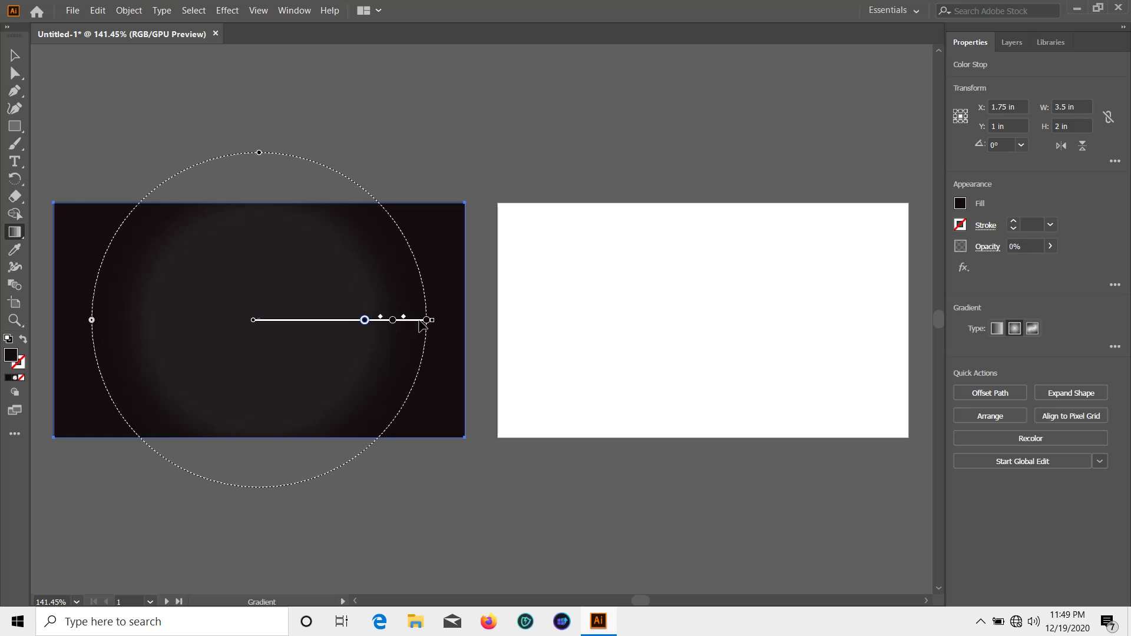
{"action": "left_click_drag", "start_coordinate": [427, 321], "coordinate": [390, 339]}
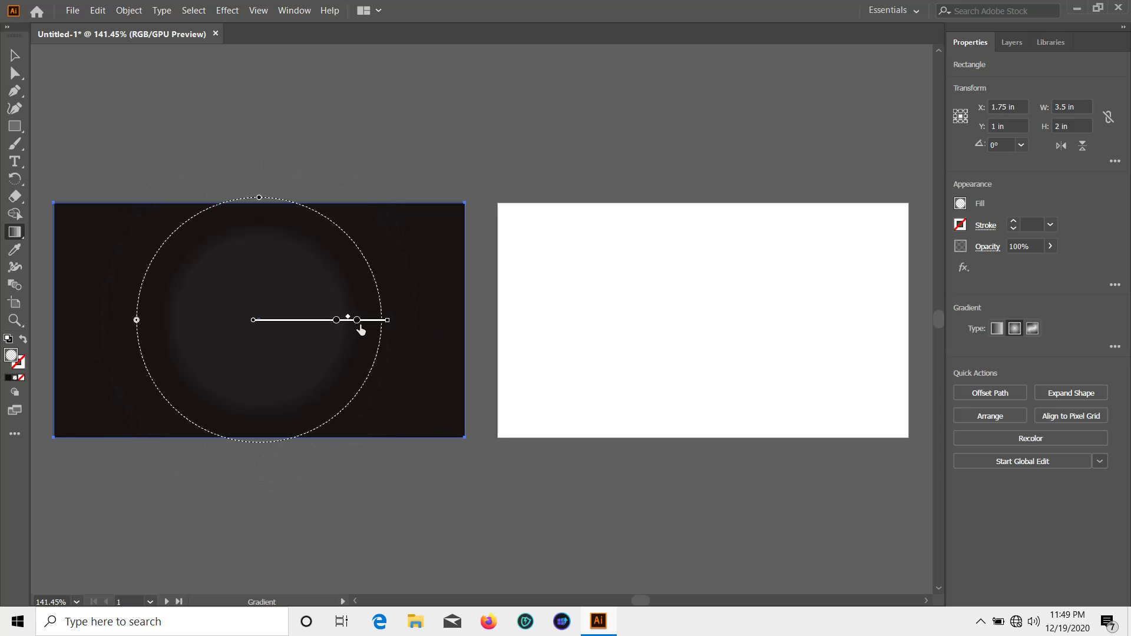
{"action": "left_click", "coordinate": [370, 322]}
{"action": "left_click", "coordinate": [340, 143]}
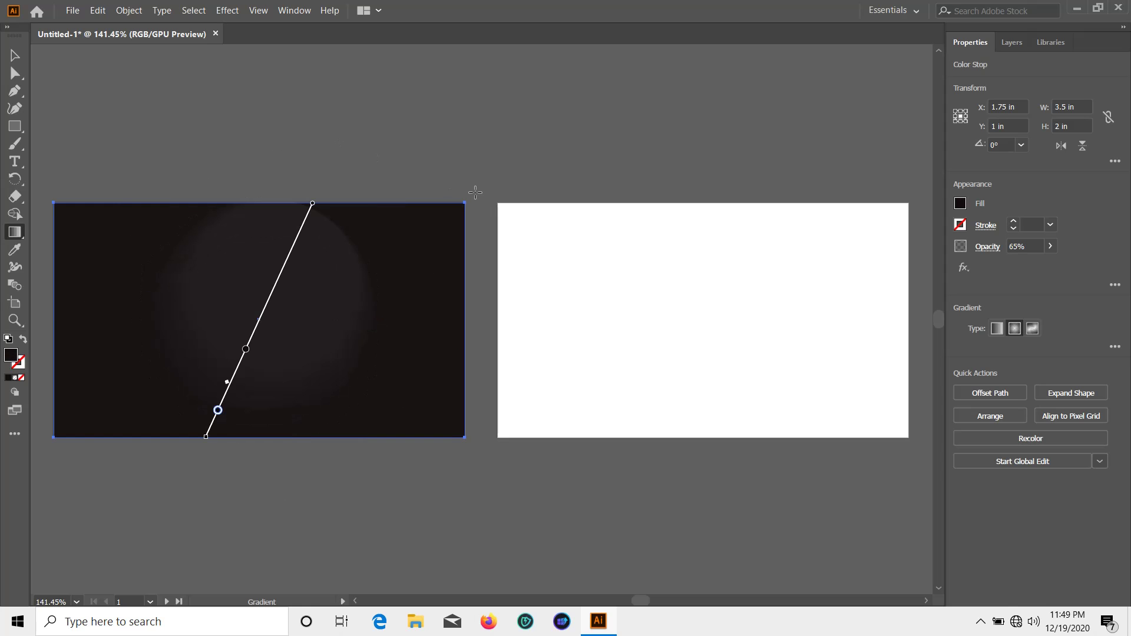
{"action": "key", "text": "ctrl+z"}
Alt-drag a copy of the black background rectangle onto the right artboard
{"action": "left_click", "coordinate": [15, 56]}
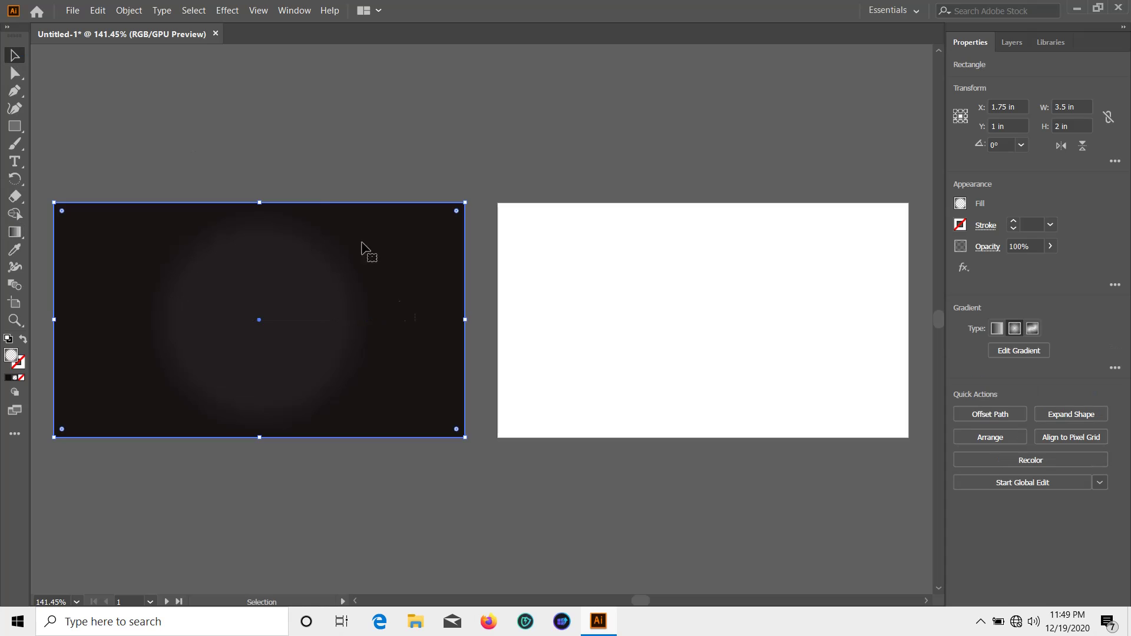
{"action": "left_click_drag", "start_coordinate": [411, 344], "coordinate": [429, 462]}
{"action": "left_click", "coordinate": [378, 270]}
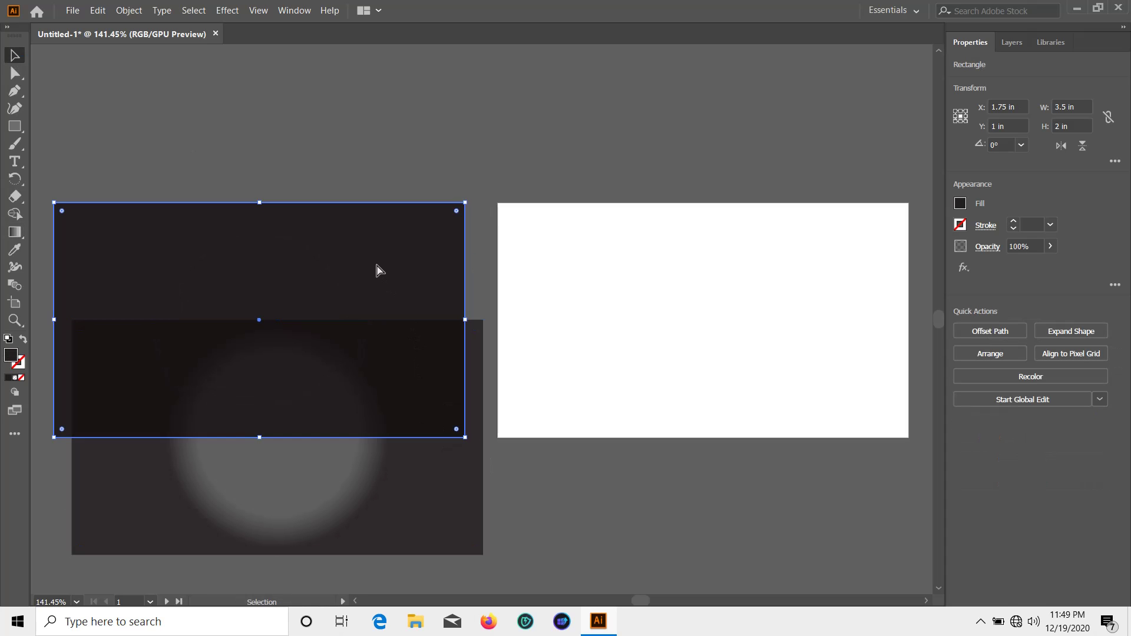
{"action": "left_click_drag", "start_coordinate": [379, 271], "coordinate": [823, 271]}
{"action": "left_click", "coordinate": [729, 138]}
Duplicate the glow rectangle onto the right artboard and return the original over the left background
{"action": "left_click", "coordinate": [382, 507]}
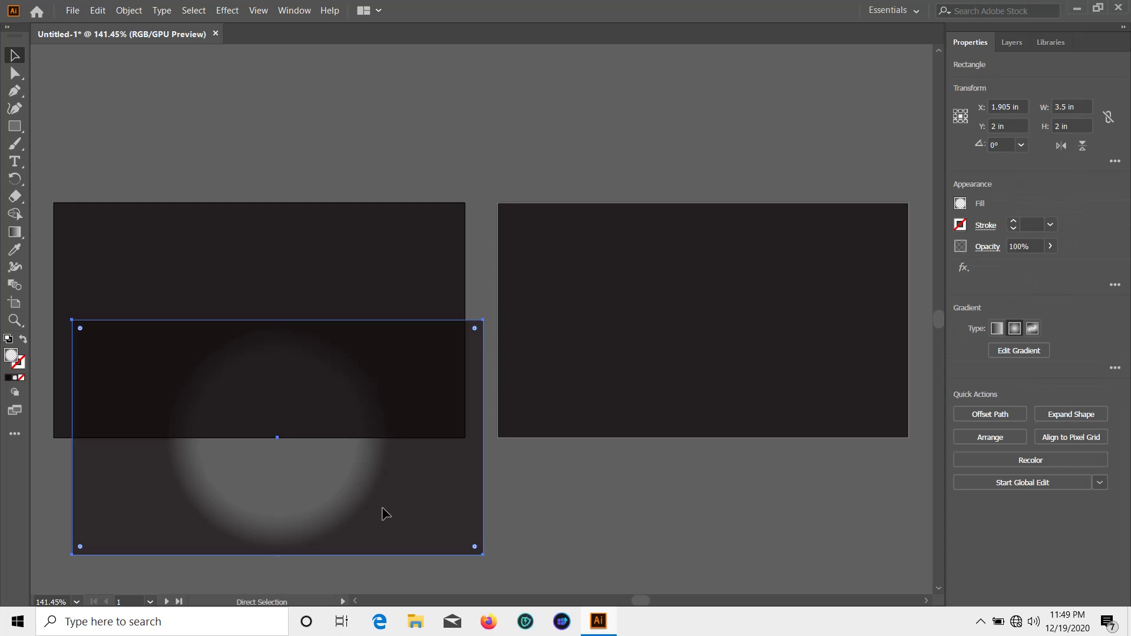
{"action": "left_click_drag", "start_coordinate": [382, 507], "coordinate": [806, 390]}
{"action": "left_click_drag", "start_coordinate": [428, 431], "coordinate": [393, 405]}
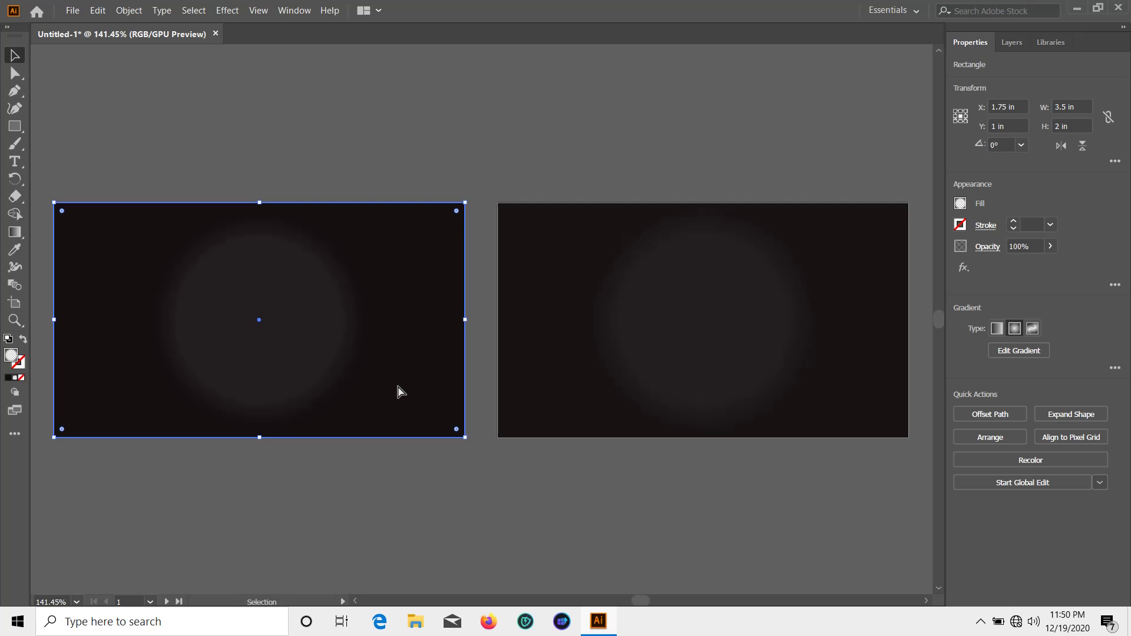
{"action": "left_click", "coordinate": [583, 365], "text": "ctrl"}
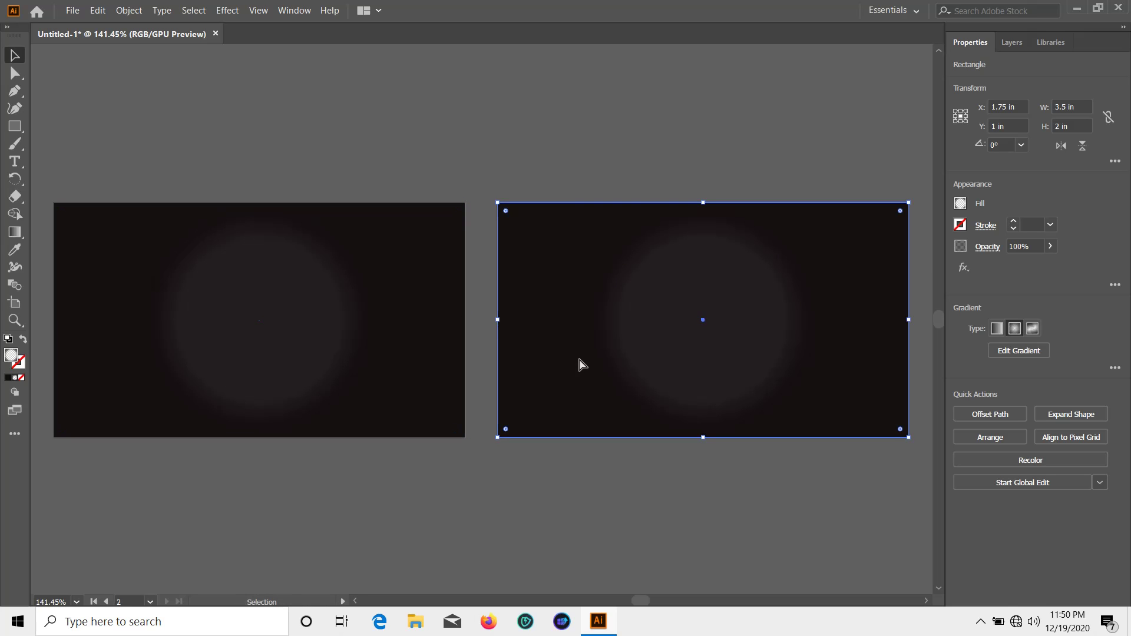
{"action": "left_click", "coordinate": [454, 536]}
{"action": "scroll", "coordinate": [712, 530], "scroll_direction": "down", "scroll_amount": 1}
{"action": "scroll", "coordinate": [630, 488], "scroll_direction": "up", "scroll_amount": 2}
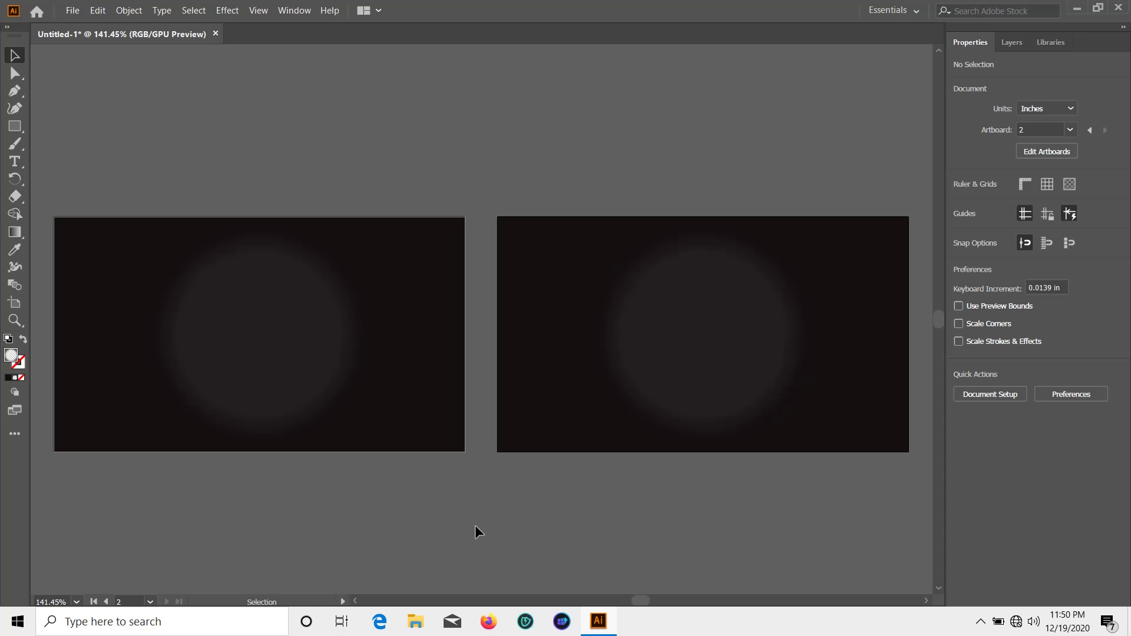
Zoom the front card to 200% and draw a large circle on it with the Ellipse tool
{"action": "left_click_drag", "start_coordinate": [205, 518], "coordinate": [362, 500]}
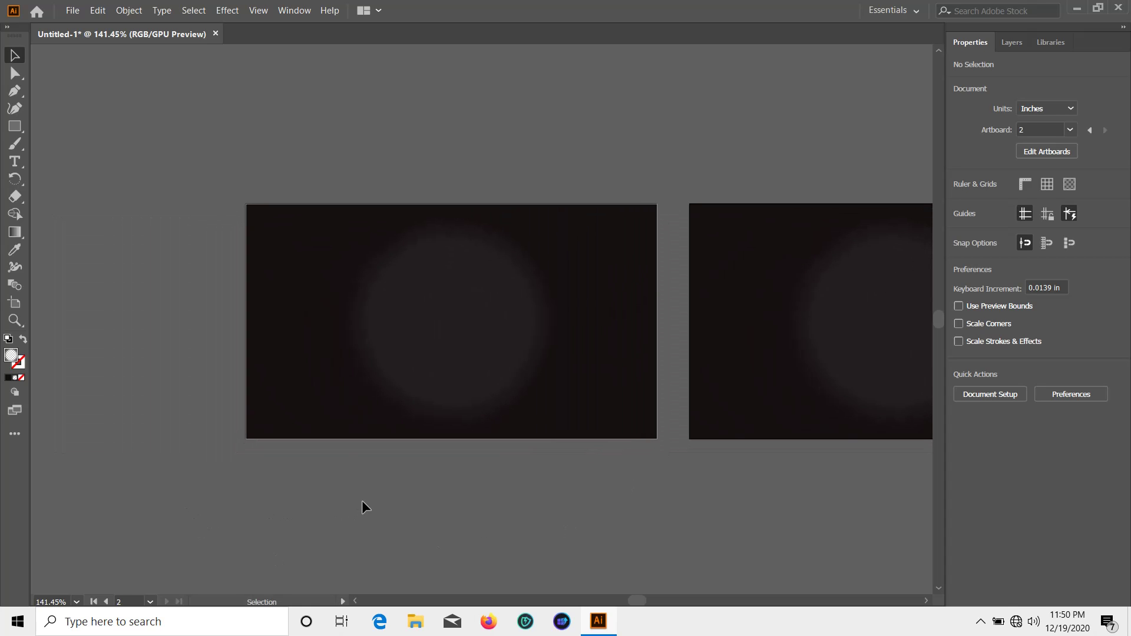
{"action": "key", "text": "ctrl+equal"}
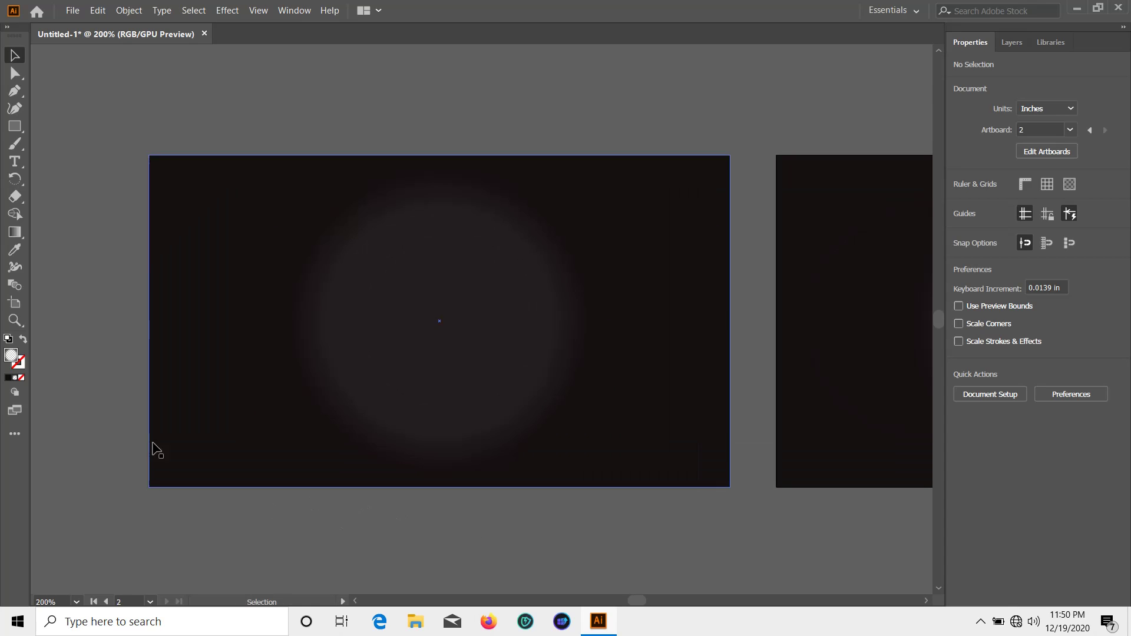
{"action": "left_click", "coordinate": [15, 126]}
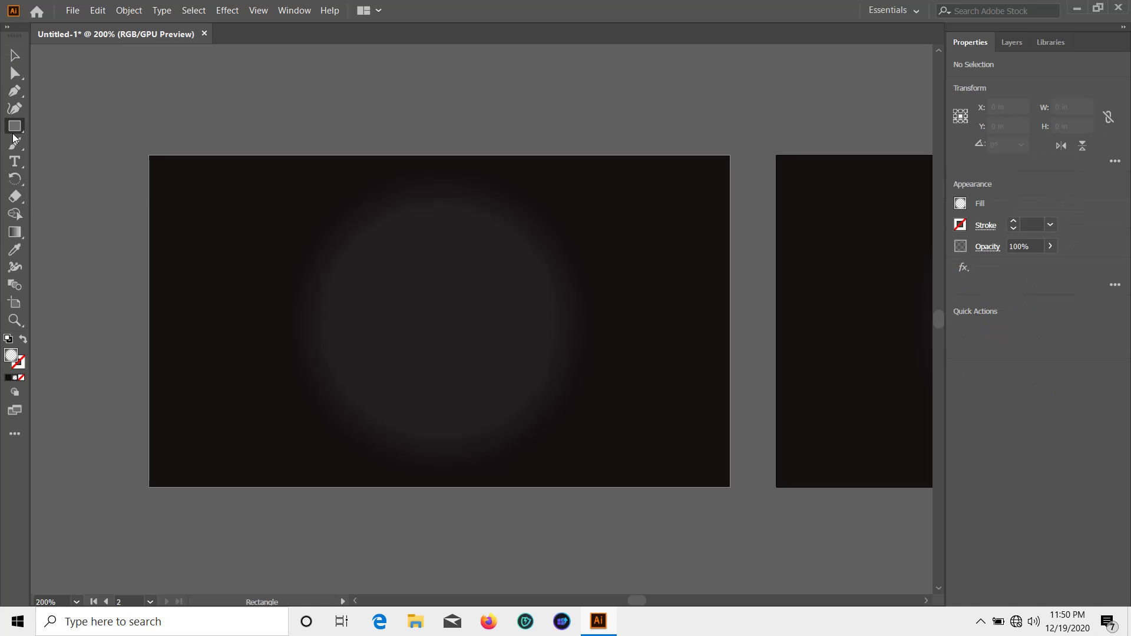
{"action": "left_click", "coordinate": [107, 147]}
{"action": "left_click_drag", "start_coordinate": [122, 150], "coordinate": [459, 448]}
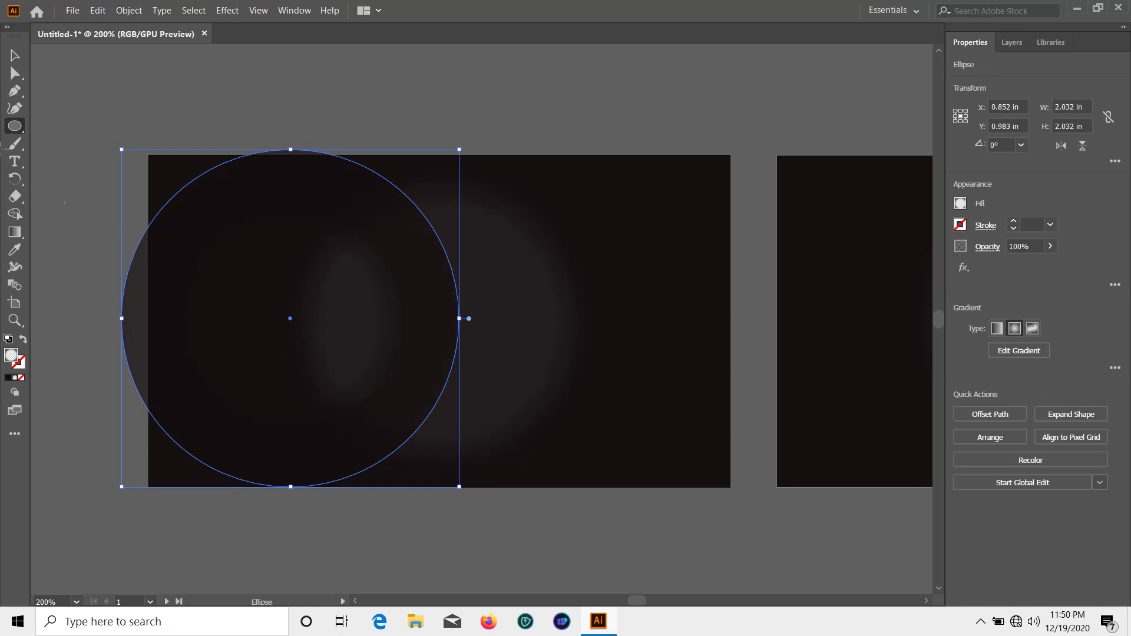
Move the circle to the card's left edge, aligned with the top, and fill it red
{"action": "key", "text": "v"}
{"action": "left_click_drag", "start_coordinate": [361, 363], "coordinate": [297, 364]}
{"action": "left_click", "coordinate": [959, 204]}
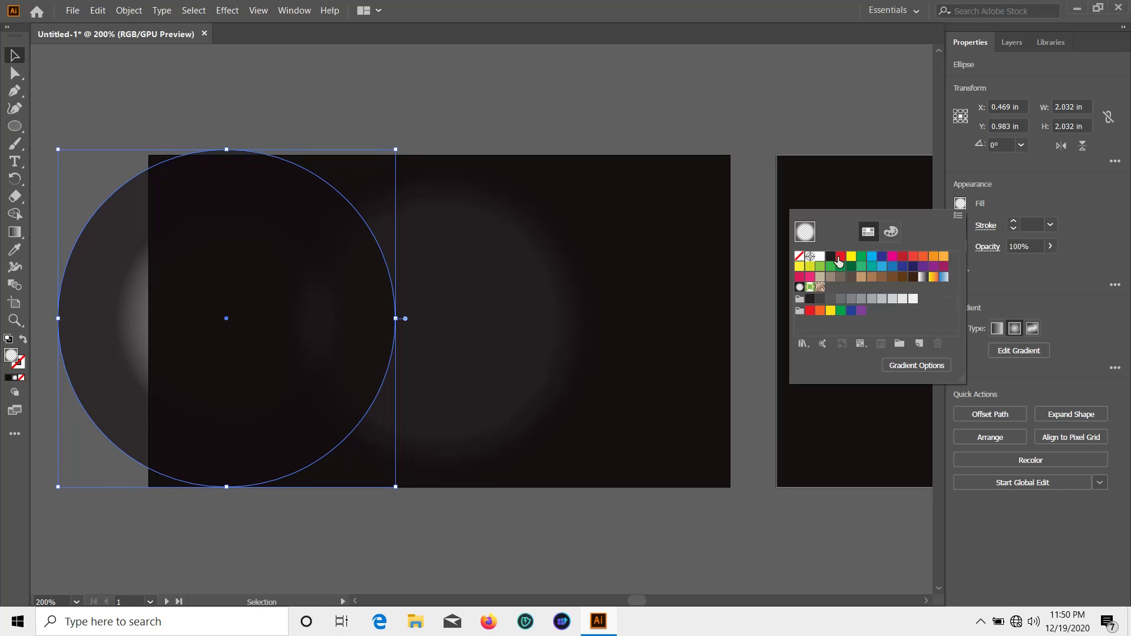
{"action": "left_click", "coordinate": [840, 257]}
{"action": "left_click", "coordinate": [13, 54]}
{"action": "left_click_drag", "start_coordinate": [249, 258], "coordinate": [251, 263]}
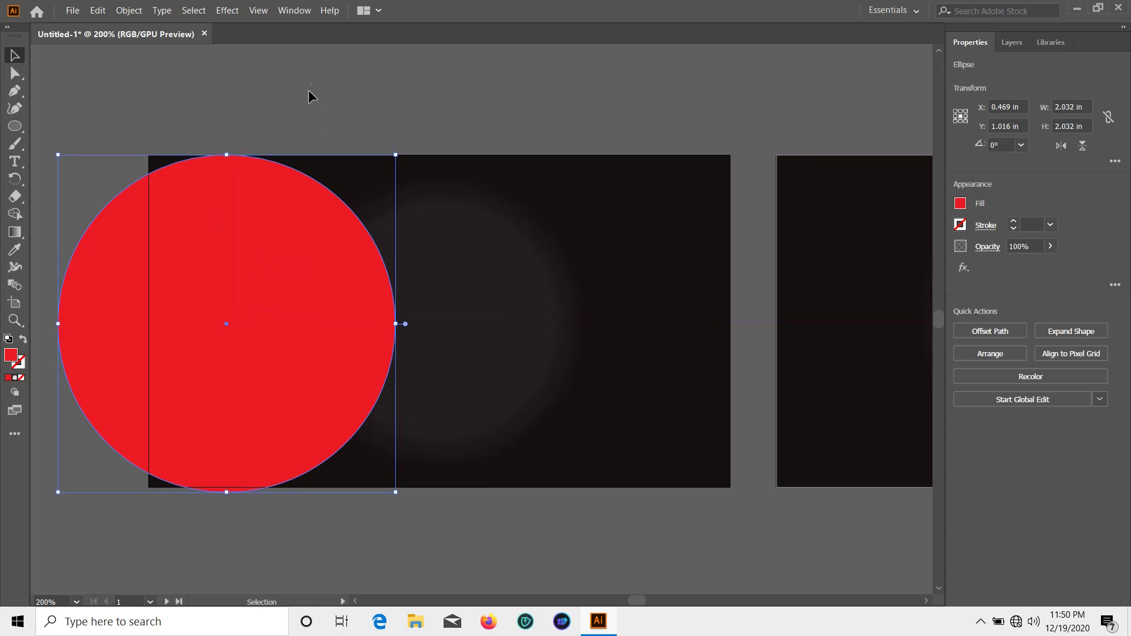
{"action": "left_click", "coordinate": [308, 89]}
{"action": "left_click", "coordinate": [262, 240]}
{"action": "left_click", "coordinate": [112, 64]}
Place the model portrait photo on the front card at a chosen size
{"action": "left_click", "coordinate": [72, 10]}
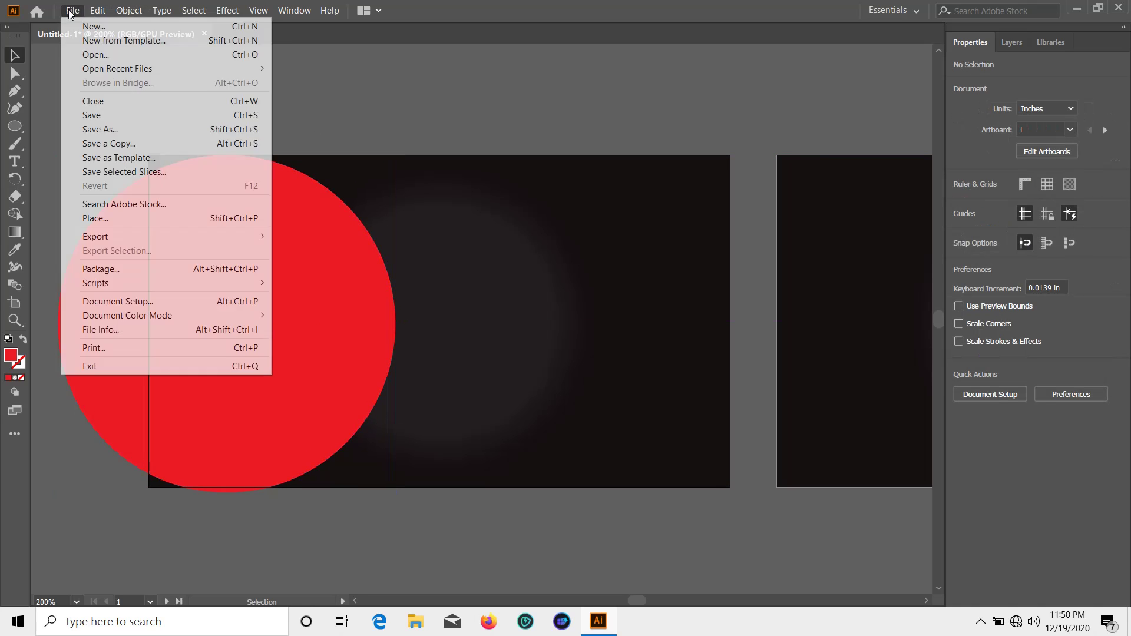
{"action": "key", "text": "Escape"}
{"action": "key", "text": "ctrl+shift+p"}
{"action": "scroll", "coordinate": [441, 222], "scroll_direction": "down", "scroll_amount": 3}
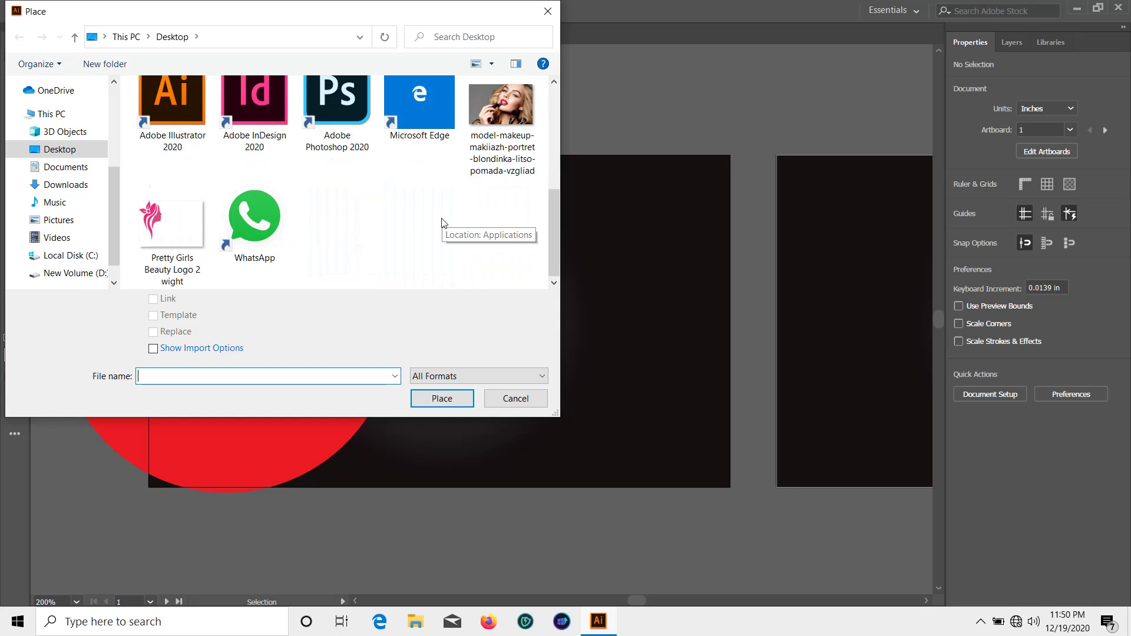
{"action": "scroll", "coordinate": [459, 194], "scroll_direction": "up", "scroll_amount": 2}
{"action": "double_click", "coordinate": [508, 128]}
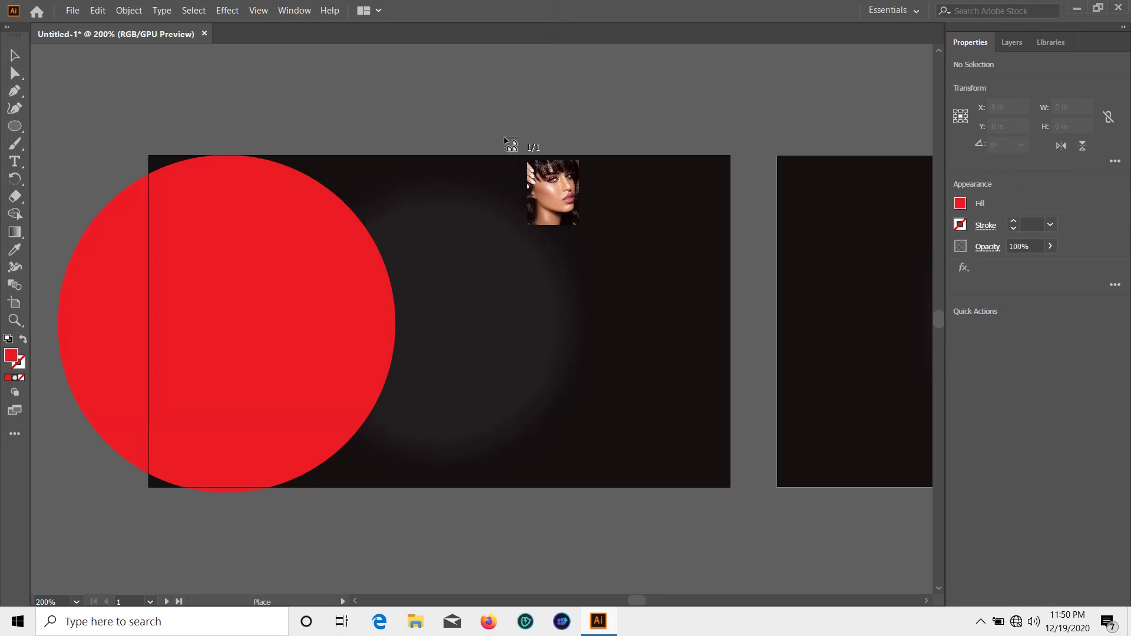
{"action": "left_click_drag", "start_coordinate": [413, 171], "coordinate": [642, 456]}
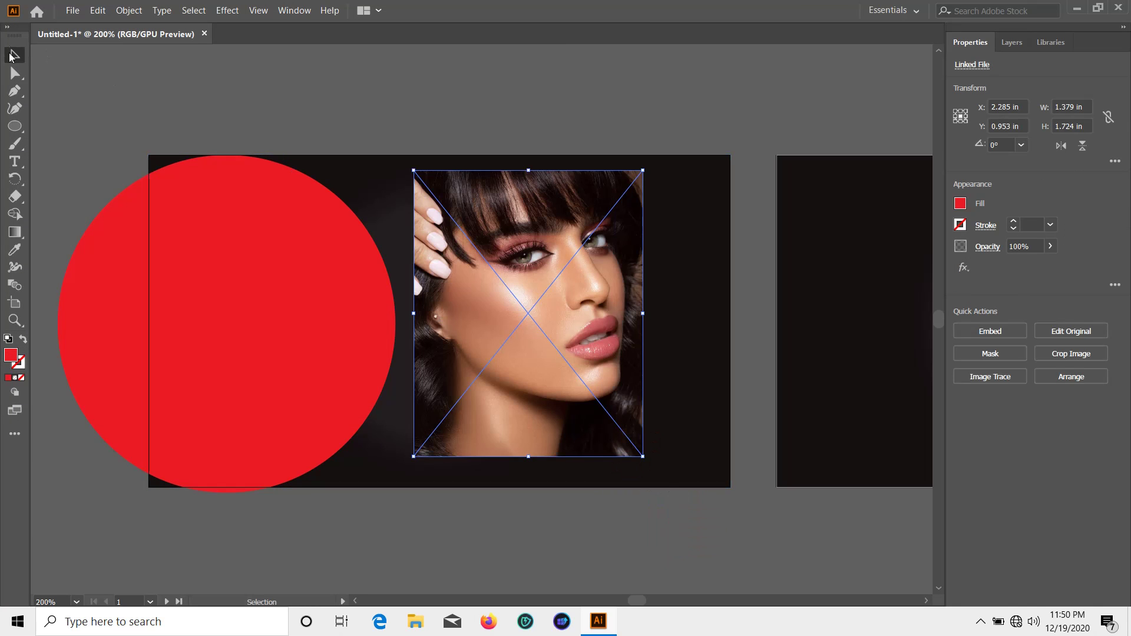
Bring the red circle in front of the photo via Arrange > Bring to Front
{"action": "left_click", "coordinate": [117, 295]}
{"action": "right_click", "coordinate": [117, 294]}
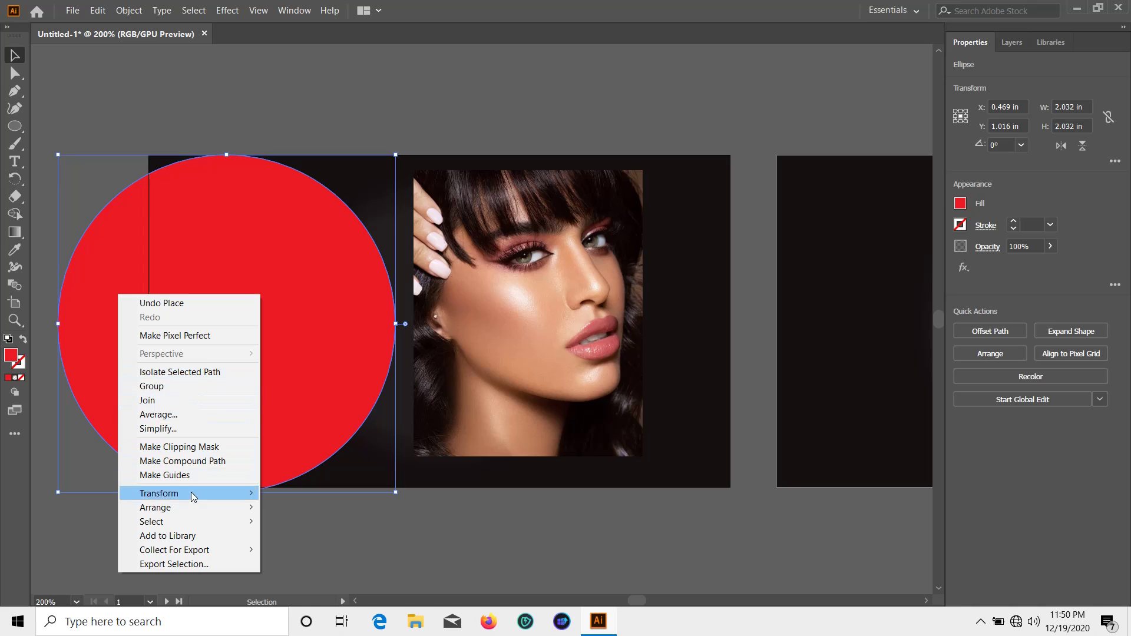
{"action": "mouse_move", "coordinate": [192, 507]}
{"action": "left_click", "coordinate": [391, 507]}
{"action": "left_click", "coordinate": [532, 507]}
Slide the photo behind the circle and make a clipping mask from both
{"action": "left_click_drag", "start_coordinate": [552, 397], "coordinate": [270, 397]}
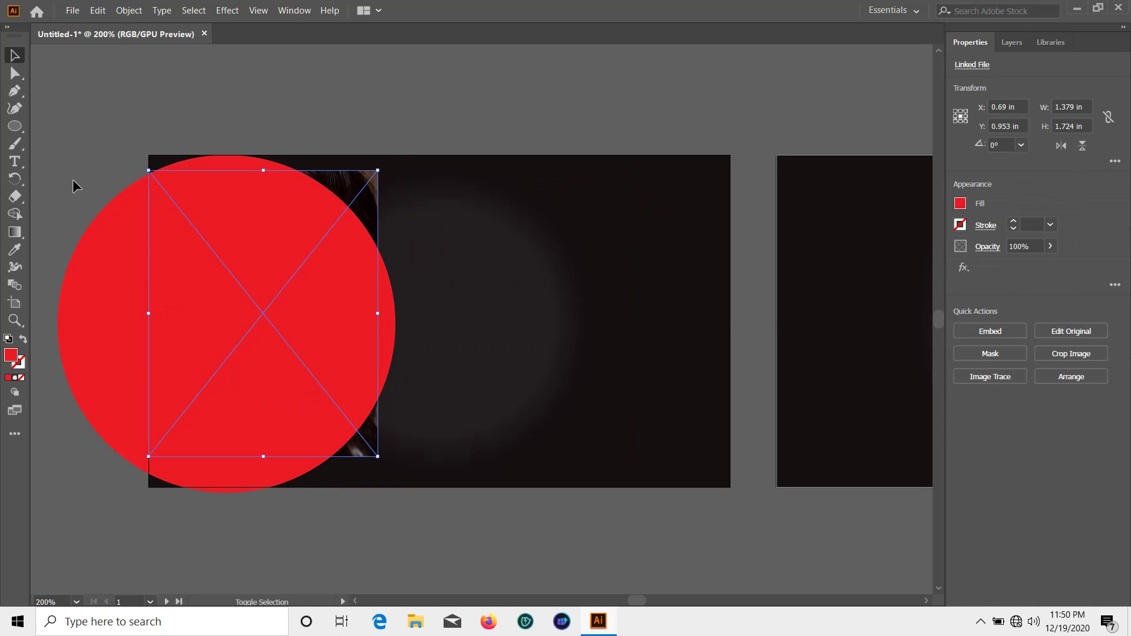
{"action": "left_click", "coordinate": [335, 184], "text": "shift"}
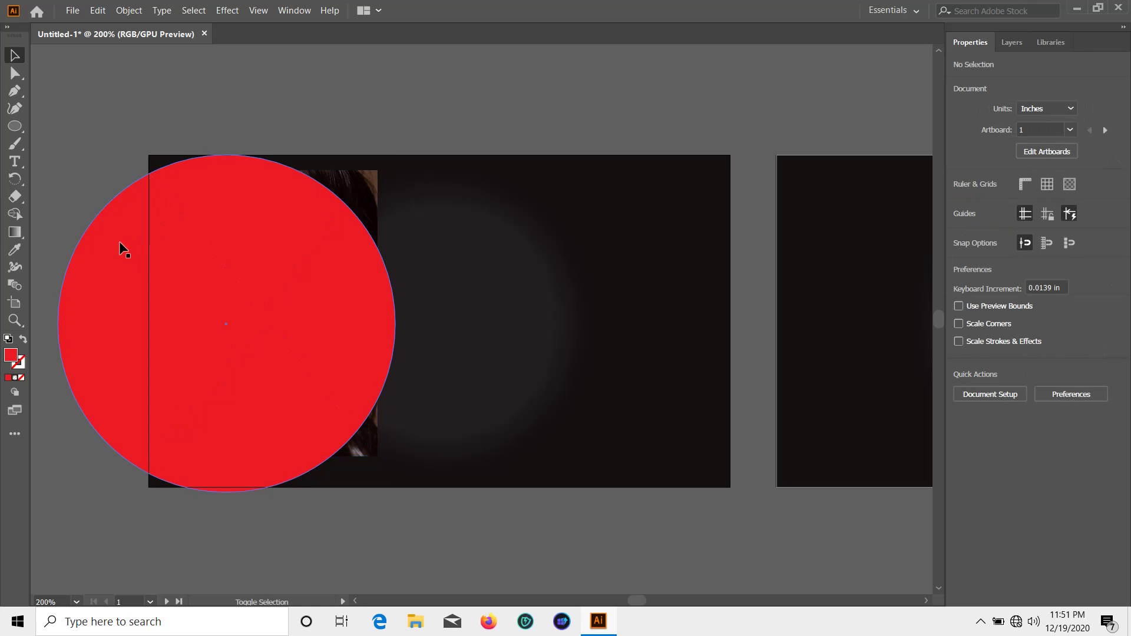
{"action": "left_click", "coordinate": [119, 241]}
{"action": "left_click", "coordinate": [368, 191], "text": "shift"}
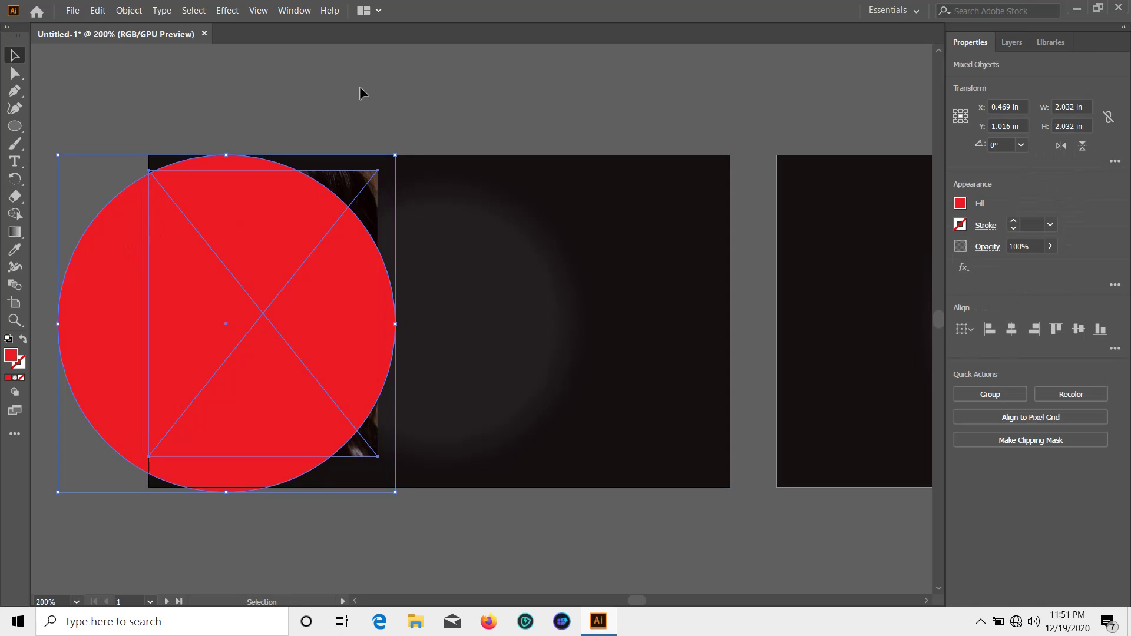
{"action": "right_click", "coordinate": [209, 214]}
{"action": "left_click", "coordinate": [255, 324]}
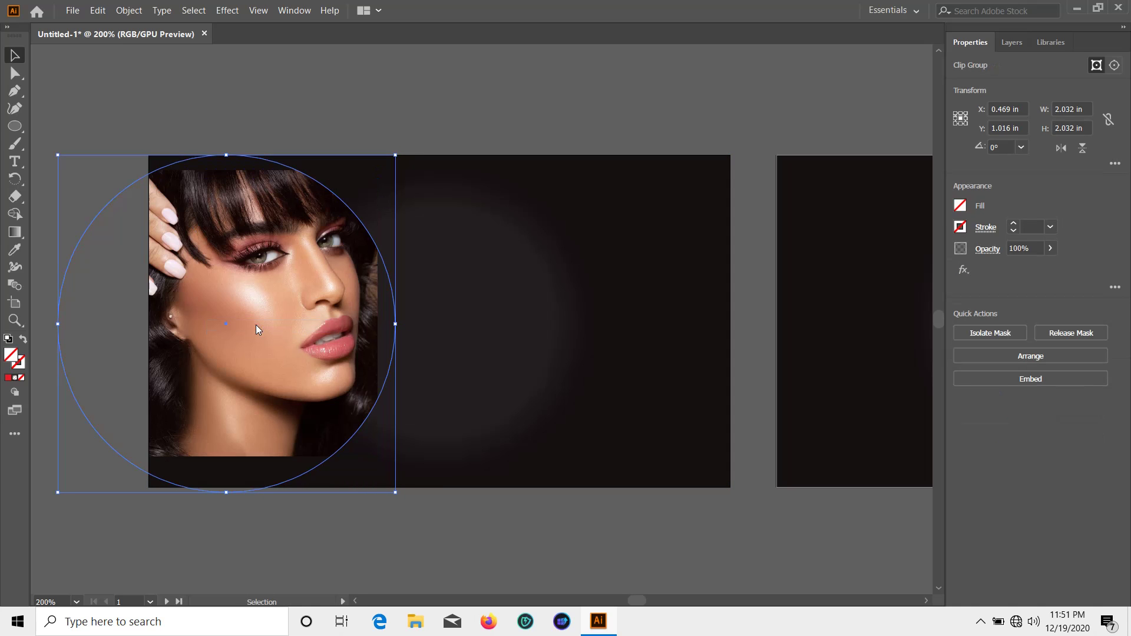
Inside the clip group, widen, scale down and nudge the photo within the circle
{"action": "left_click", "coordinate": [368, 90]}
{"action": "double_click", "coordinate": [280, 304]}
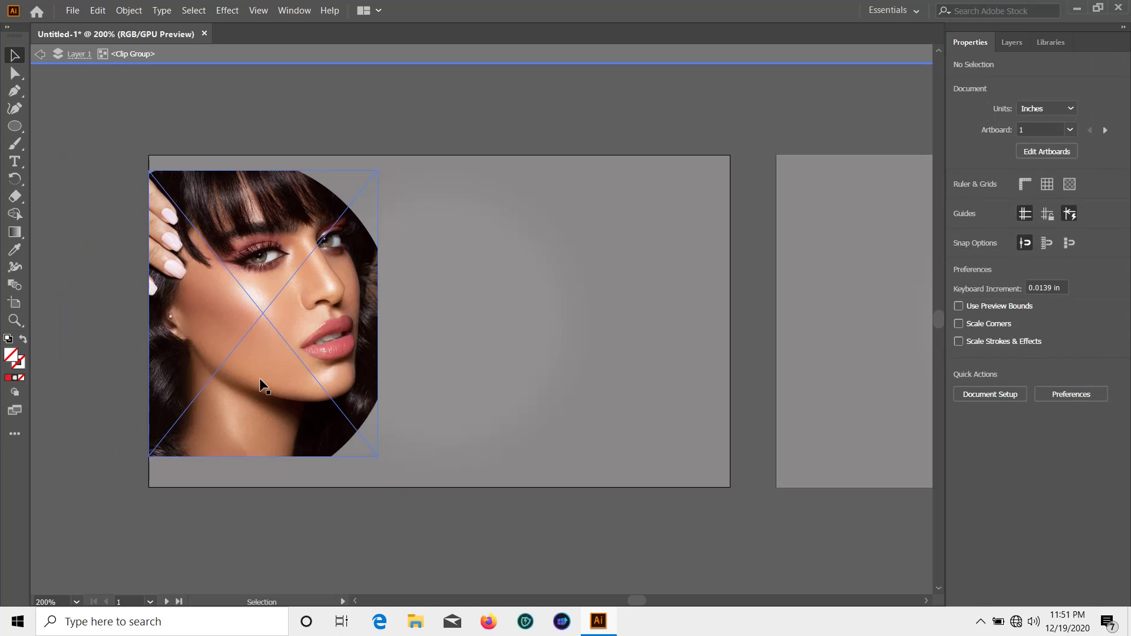
{"action": "left_click", "coordinate": [271, 429]}
{"action": "left_click_drag", "start_coordinate": [377, 316], "coordinate": [426, 328]}
{"action": "left_click_drag", "start_coordinate": [288, 140], "coordinate": [288, 155]}
{"action": "left_click_drag", "start_coordinate": [289, 284], "coordinate": [286, 280]}
{"action": "double_click", "coordinate": [278, 137]}
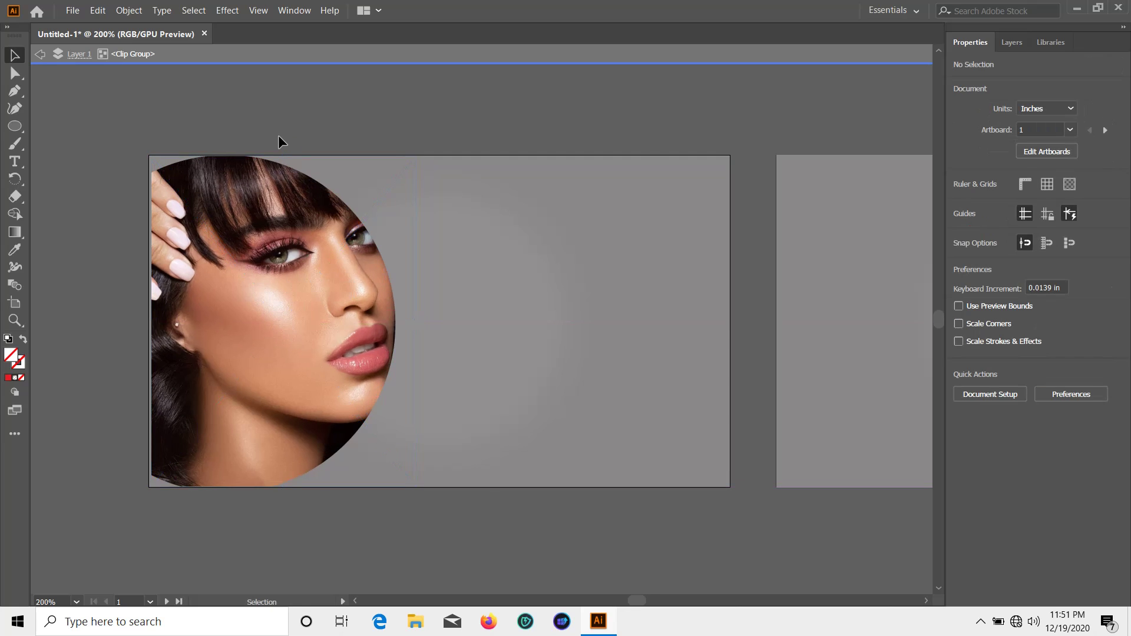
Enlarge the round photo group from its top-left corner and align it with the card's top edge
{"action": "left_click", "coordinate": [254, 232]}
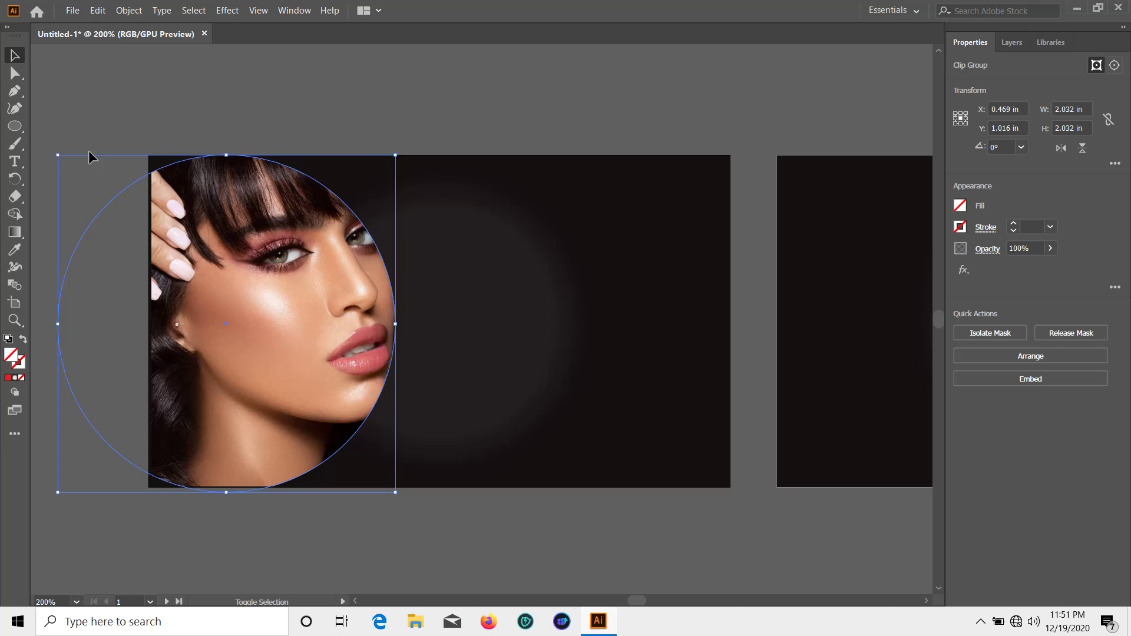
{"action": "left_click", "coordinate": [255, 111]}
{"action": "left_click", "coordinate": [187, 162]}
{"action": "left_click_drag", "start_coordinate": [58, 154], "coordinate": [44, 112]}
{"action": "mouse_move", "coordinate": [236, 295]}
{"action": "left_mouse_down"}
{"action": "mouse_move", "coordinate": [238, 311]}
{"action": "mouse_move", "coordinate": [258, 294]}
{"action": "mouse_move", "coordinate": [231, 293]}
{"action": "left_mouse_up"}
{"action": "left_click", "coordinate": [348, 91]}
{"action": "left_click_drag", "start_coordinate": [288, 351], "coordinate": [299, 390]}
Inside the clip group, shorten the photo from the bottom and shift it to centre the face
{"action": "double_click", "coordinate": [294, 362]}
{"action": "left_click", "coordinate": [427, 100]}
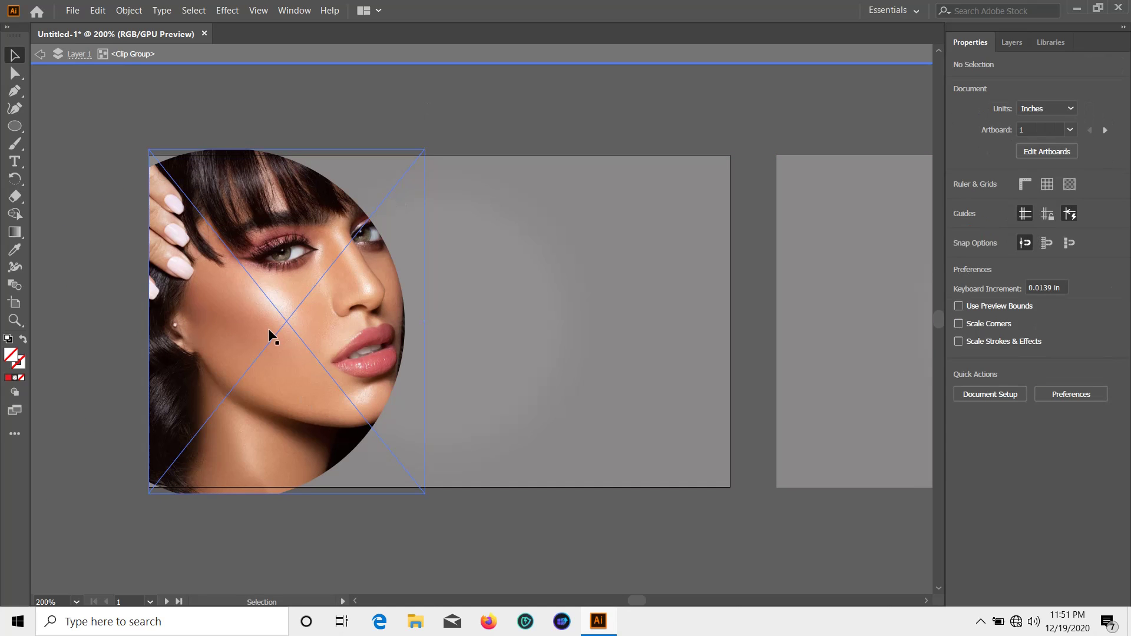
{"action": "left_click", "coordinate": [268, 331]}
{"action": "left_click_drag", "start_coordinate": [288, 494], "coordinate": [286, 489]}
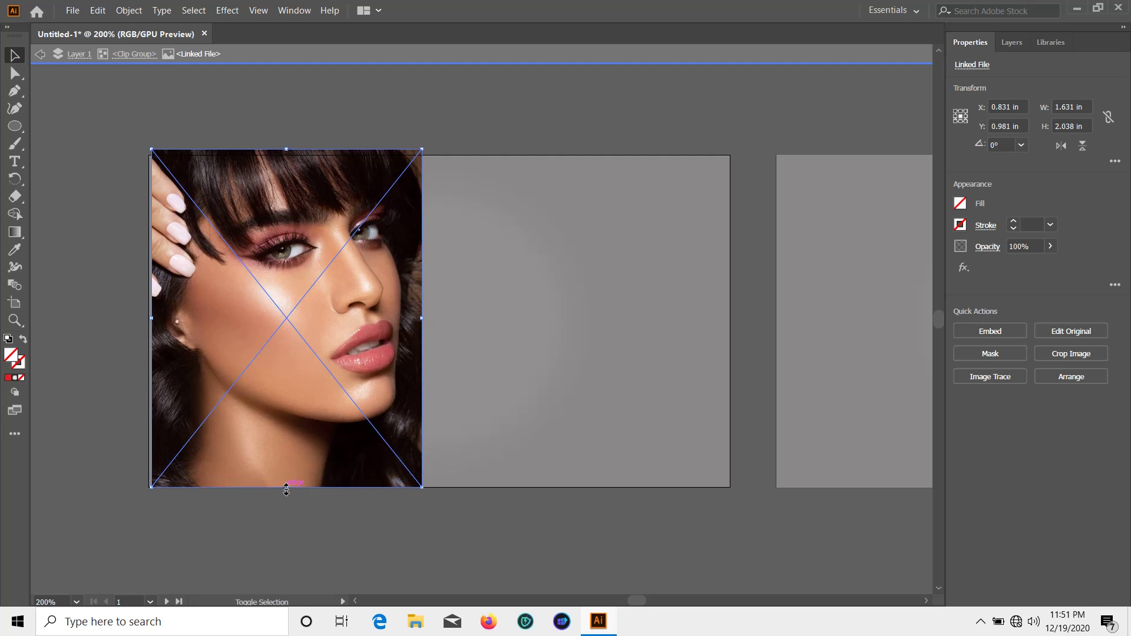
{"action": "left_click", "coordinate": [257, 125]}
{"action": "left_click_drag", "start_coordinate": [247, 226], "coordinate": [243, 233]}
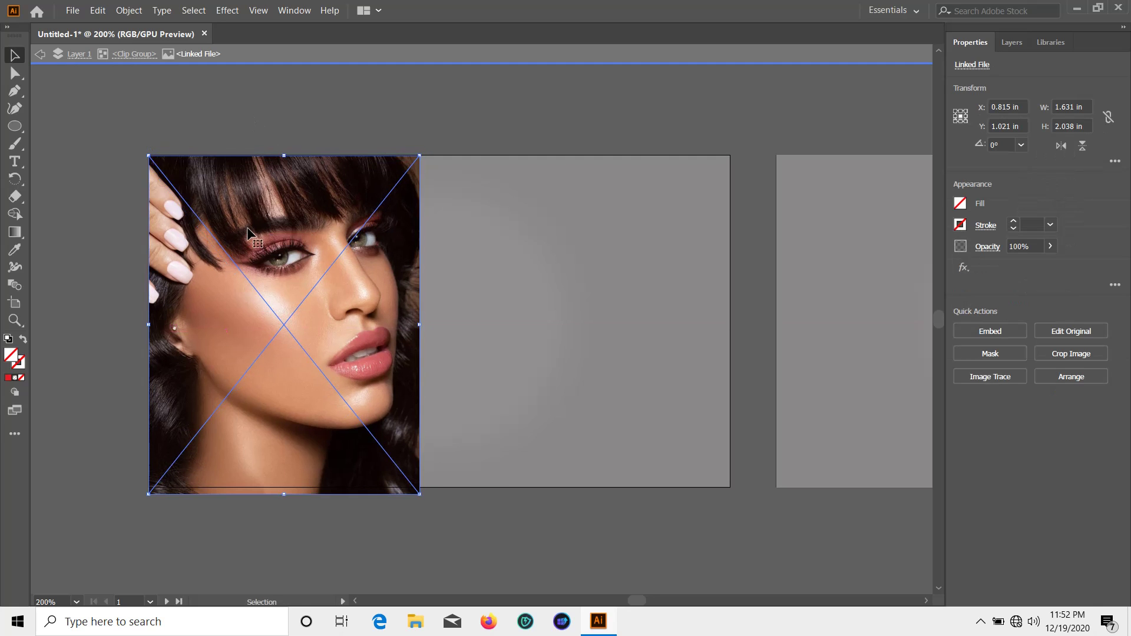
{"action": "left_click_drag", "start_coordinate": [286, 494], "coordinate": [284, 487]}
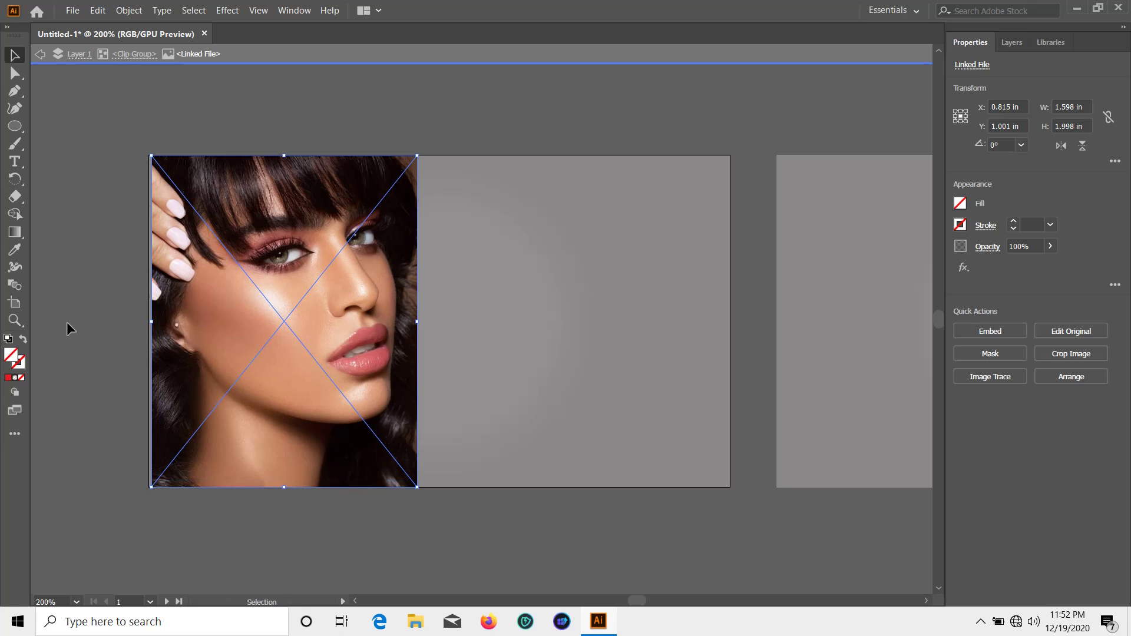
{"action": "left_click_drag", "start_coordinate": [221, 389], "coordinate": [217, 394]}
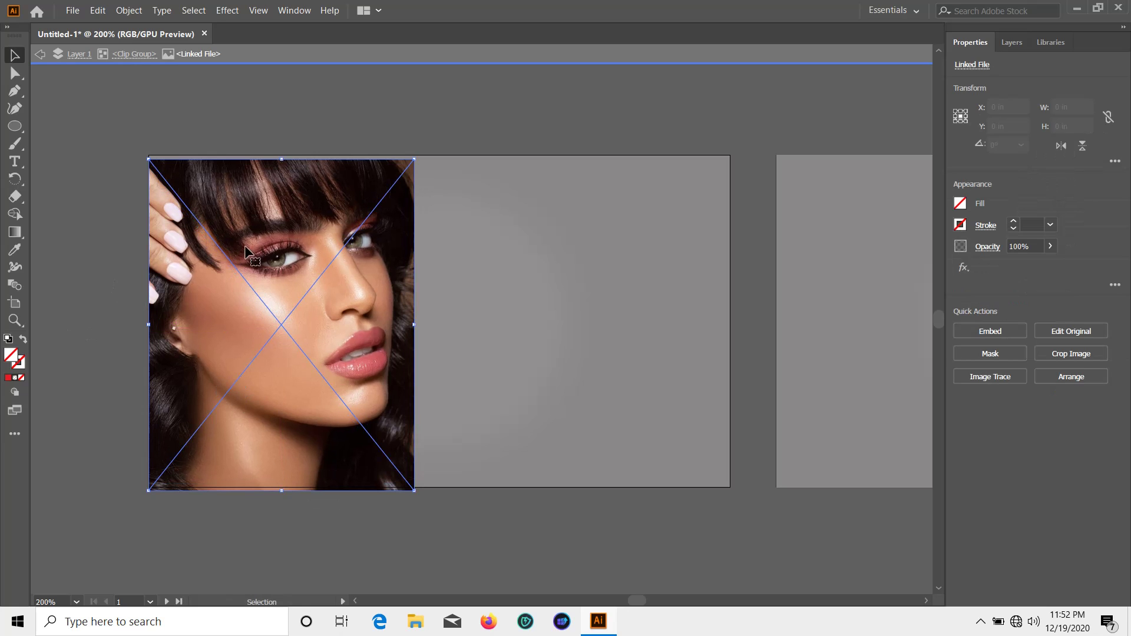
{"action": "left_click_drag", "start_coordinate": [282, 159], "coordinate": [284, 155]}
{"action": "left_click", "coordinate": [276, 122]}
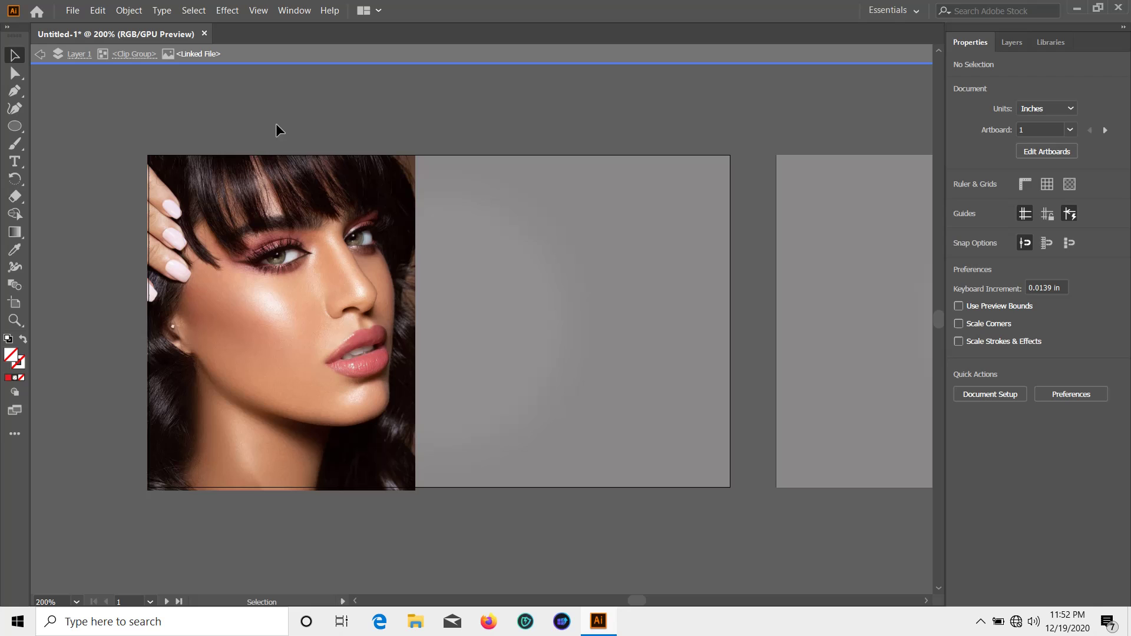
{"action": "double_click", "coordinate": [415, 130]}
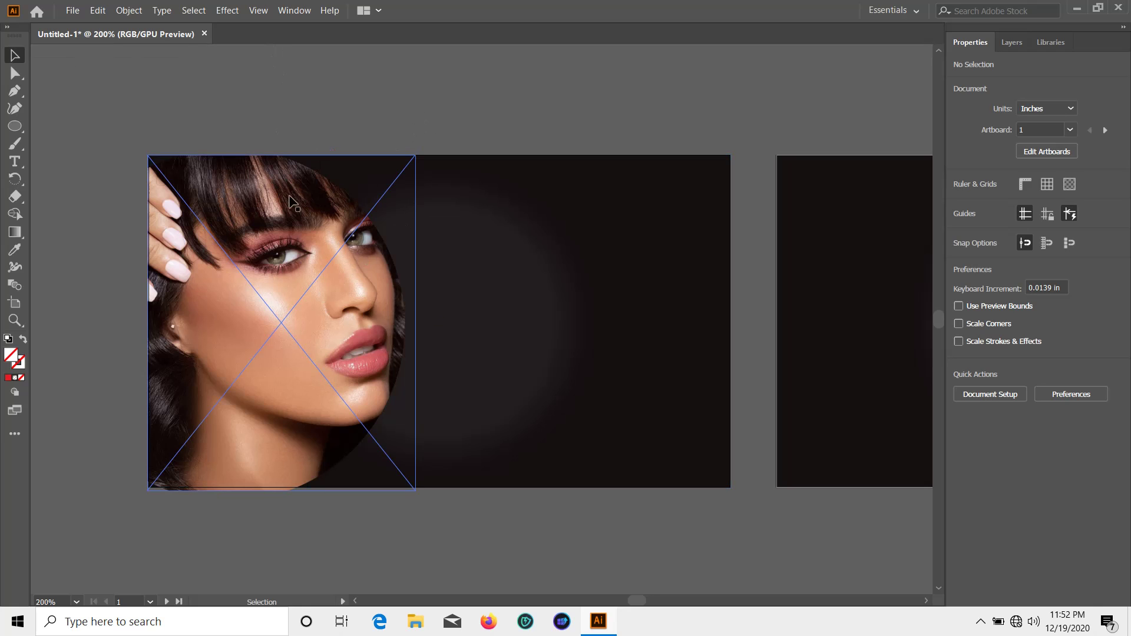
Shrink the round portrait slightly and nudge it horizontally into place
{"action": "scroll", "coordinate": [302, 253], "scroll_direction": "down", "scroll_amount": 1}
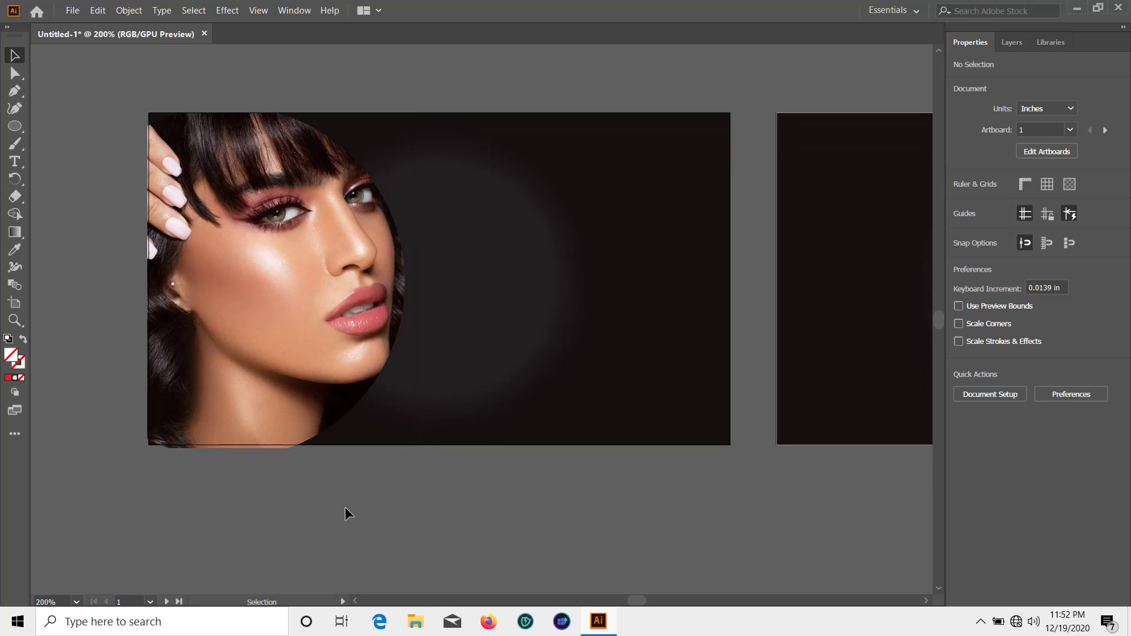
{"action": "left_click", "coordinate": [292, 411]}
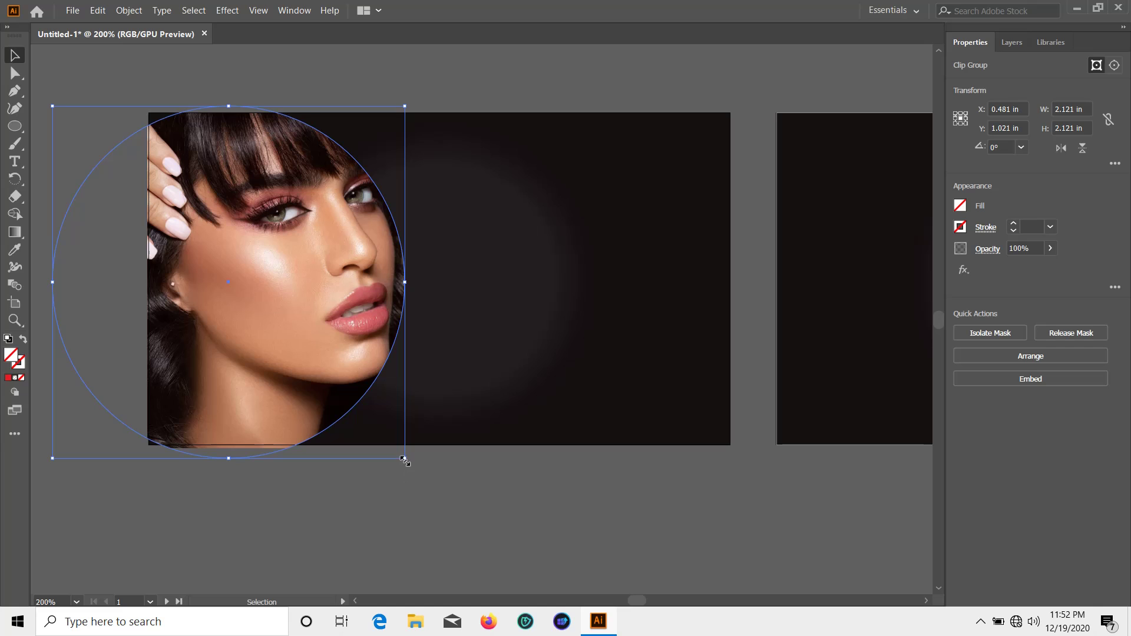
{"action": "left_click_drag", "start_coordinate": [404, 460], "coordinate": [402, 455]}
{"action": "left_click", "coordinate": [306, 518]}
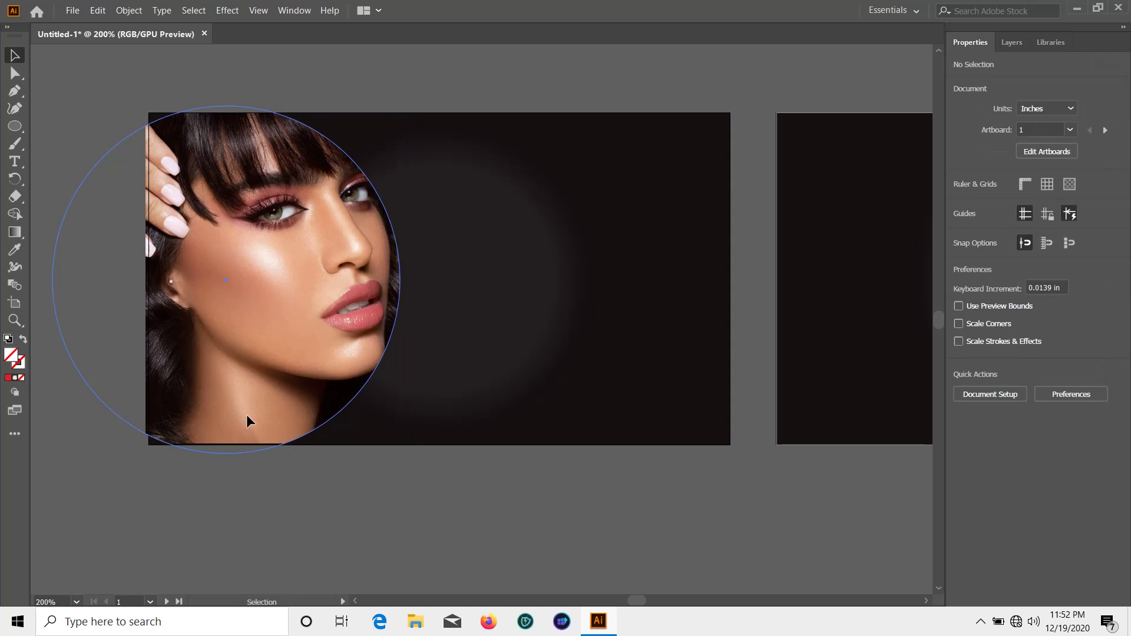
{"action": "left_click_drag", "start_coordinate": [247, 414], "coordinate": [253, 415]}
{"action": "left_click", "coordinate": [287, 473]}
{"action": "left_click_drag", "start_coordinate": [324, 398], "coordinate": [321, 397]}
{"action": "left_click", "coordinate": [394, 507]}
Shift the clipped contents slightly and move the round portrait down and right, undoing an accidental tilt
{"action": "left_click", "coordinate": [297, 297]}
{"action": "double_click", "coordinate": [298, 298]}
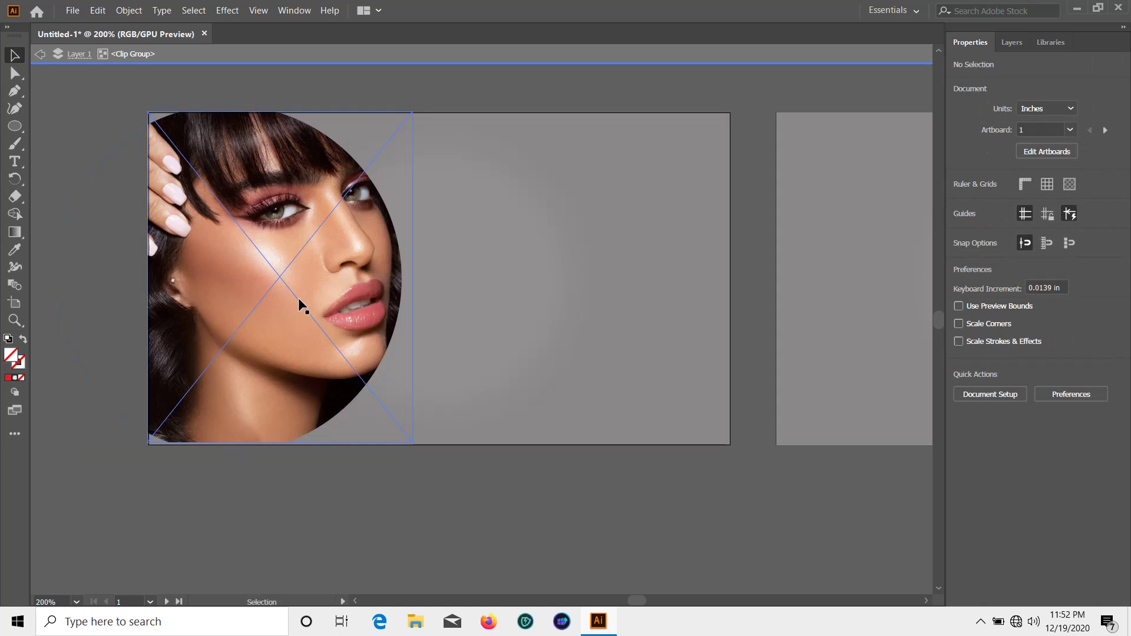
{"action": "left_click_drag", "start_coordinate": [298, 298], "coordinate": [299, 298]}
{"action": "double_click", "coordinate": [420, 490]}
{"action": "left_click", "coordinate": [288, 282]}
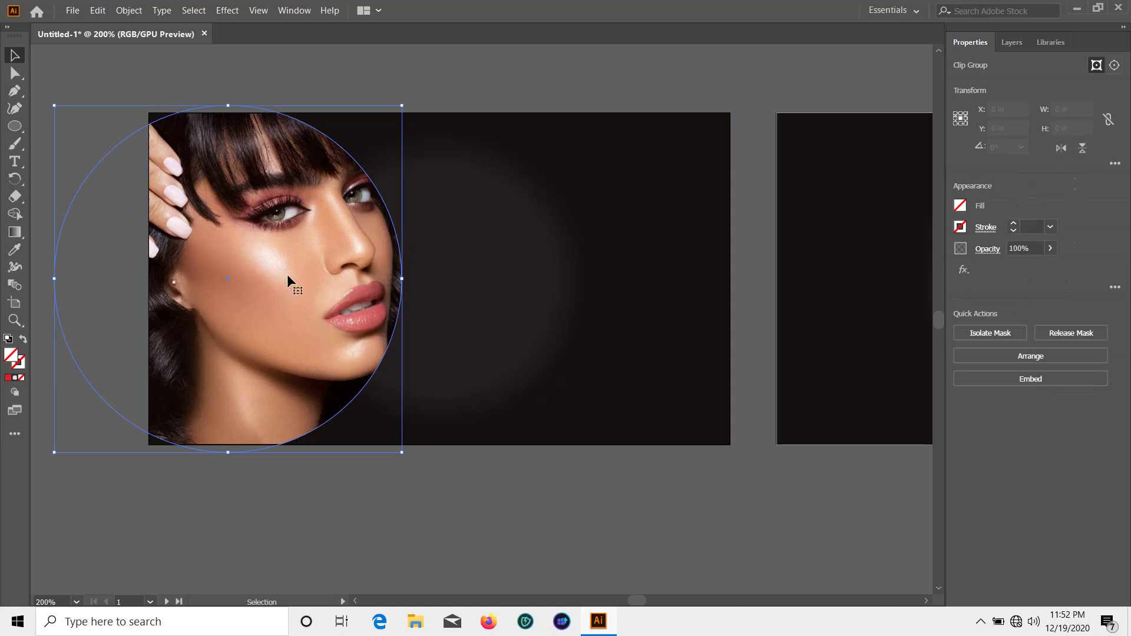
{"action": "scroll", "coordinate": [238, 226], "scroll_direction": "down", "scroll_amount": 1}
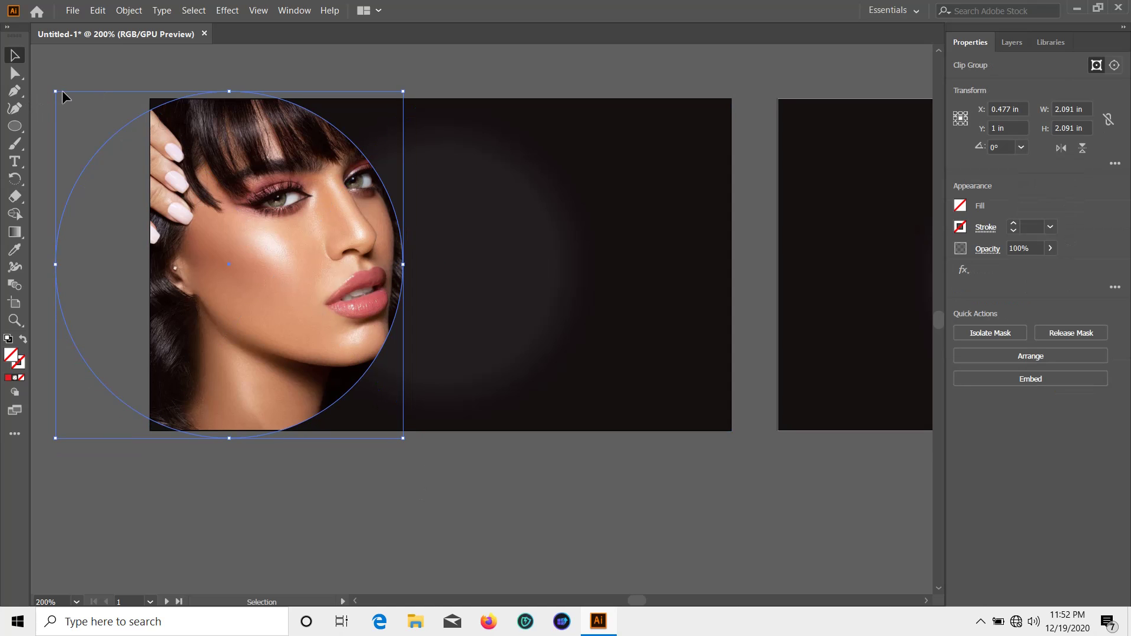
{"action": "left_click_drag", "start_coordinate": [51, 90], "coordinate": [52, 89]}
{"action": "key", "text": "ctrl+z"}
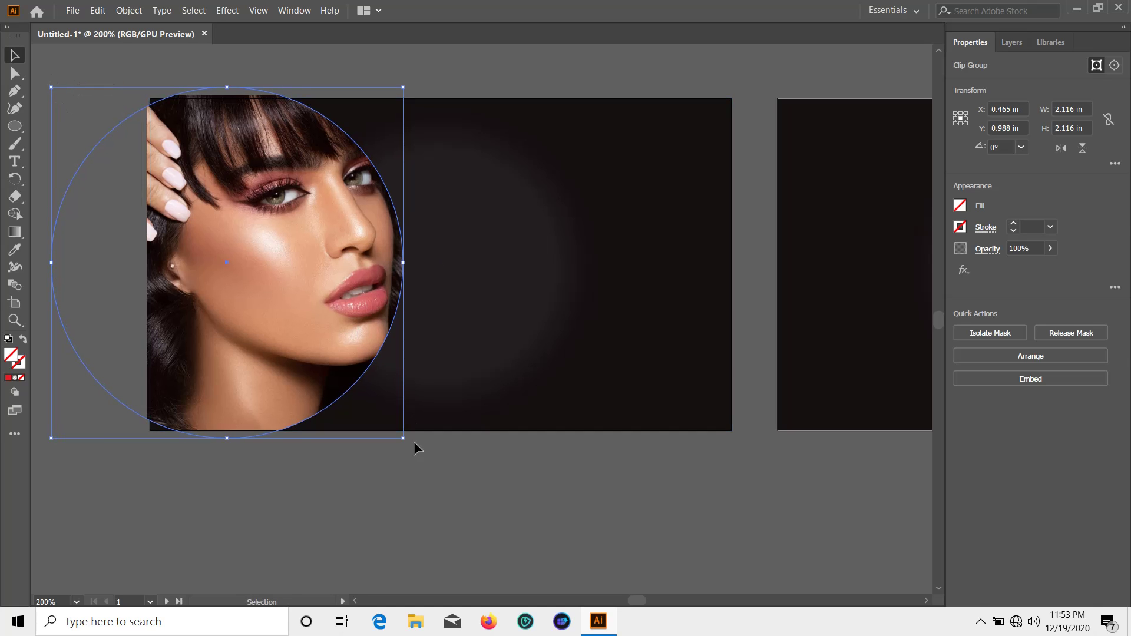
{"action": "left_click", "coordinate": [413, 443]}
{"action": "mouse_move", "coordinate": [212, 356]}
{"action": "left_mouse_down"}
{"action": "mouse_move", "coordinate": [221, 367]}
{"action": "mouse_move", "coordinate": [227, 353]}
{"action": "left_mouse_up"}
Enlarge the round portrait from its corner so it overhangs the card's top and left edges
{"action": "double_click", "coordinate": [228, 263]}
{"action": "left_click", "coordinate": [211, 218]}
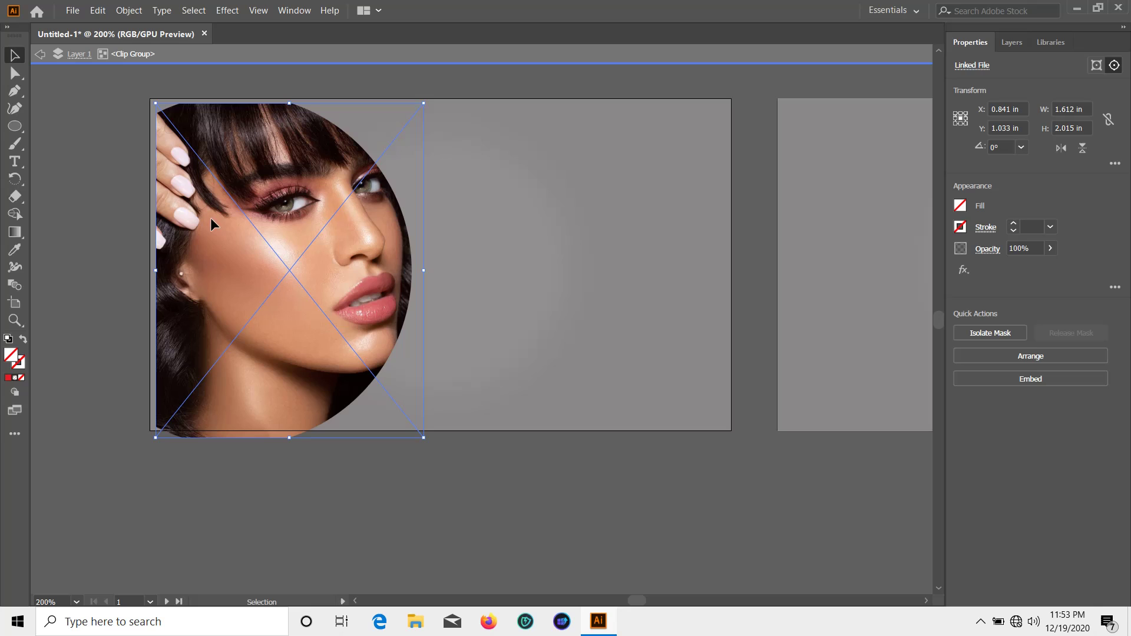
{"action": "left_click", "coordinate": [356, 466]}
{"action": "double_click", "coordinate": [321, 481]}
{"action": "left_click", "coordinate": [316, 393]}
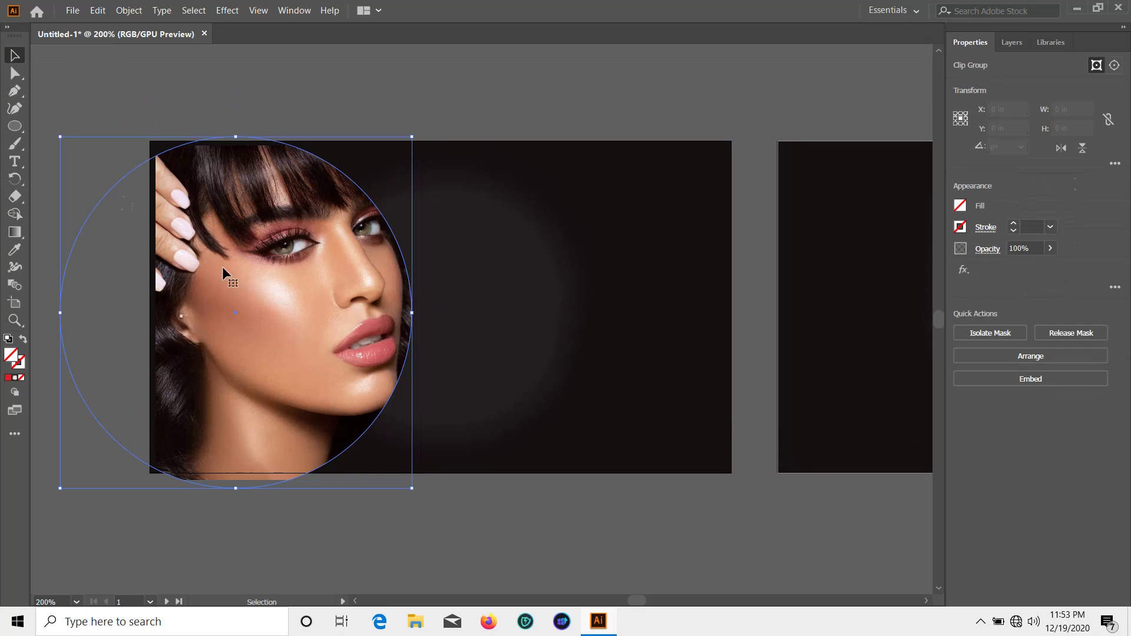
{"action": "left_click_drag", "start_coordinate": [414, 139], "coordinate": [454, 118]}
{"action": "left_click", "coordinate": [487, 447]}
Move the photo left inside the circle and enlarge it from its bottom-left corner
{"action": "double_click", "coordinate": [299, 343]}
{"action": "left_click_drag", "start_coordinate": [299, 337], "coordinate": [285, 335]}
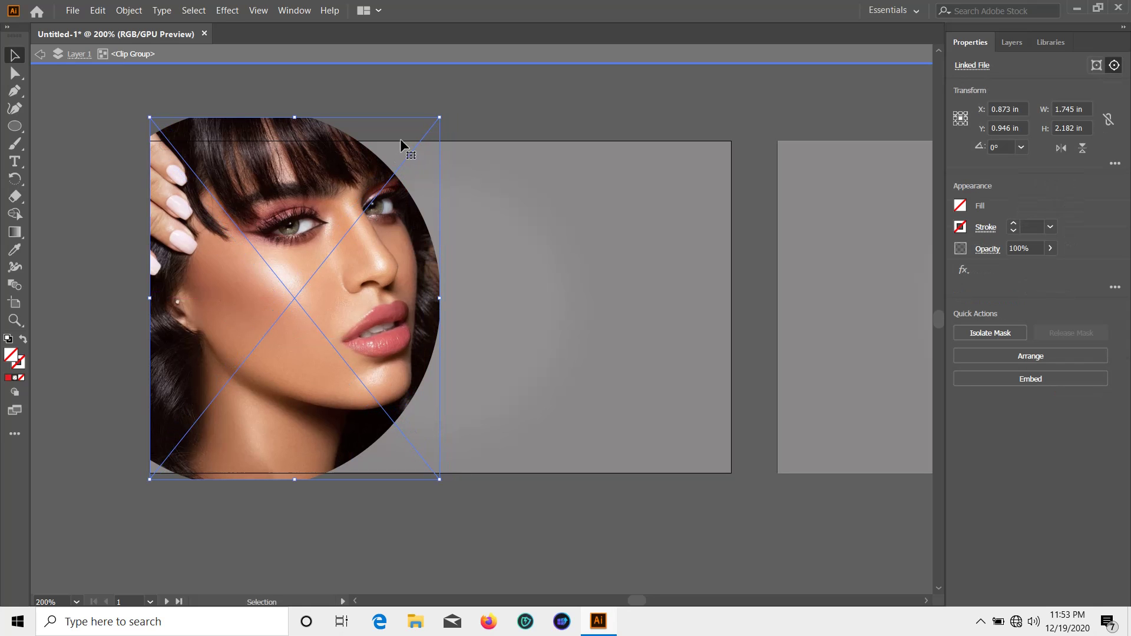
{"action": "left_click_drag", "start_coordinate": [149, 480], "coordinate": [134, 498]}
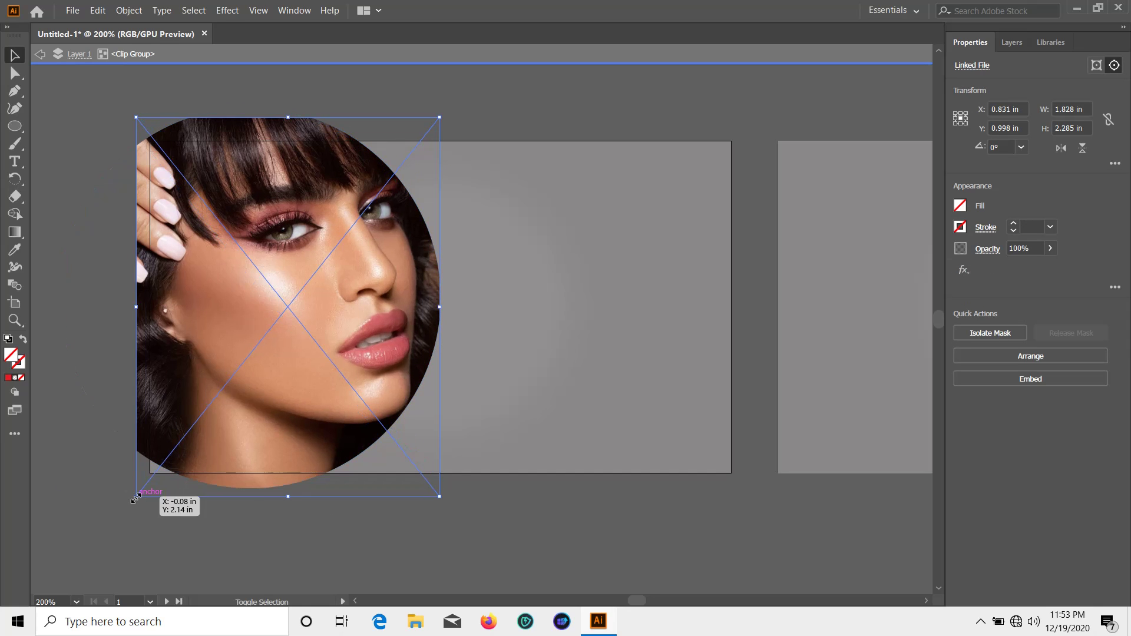
{"action": "double_click", "coordinate": [528, 521]}
Shorten the photo from its top and bottom edges and shift it left within the mask
{"action": "double_click", "coordinate": [288, 331]}
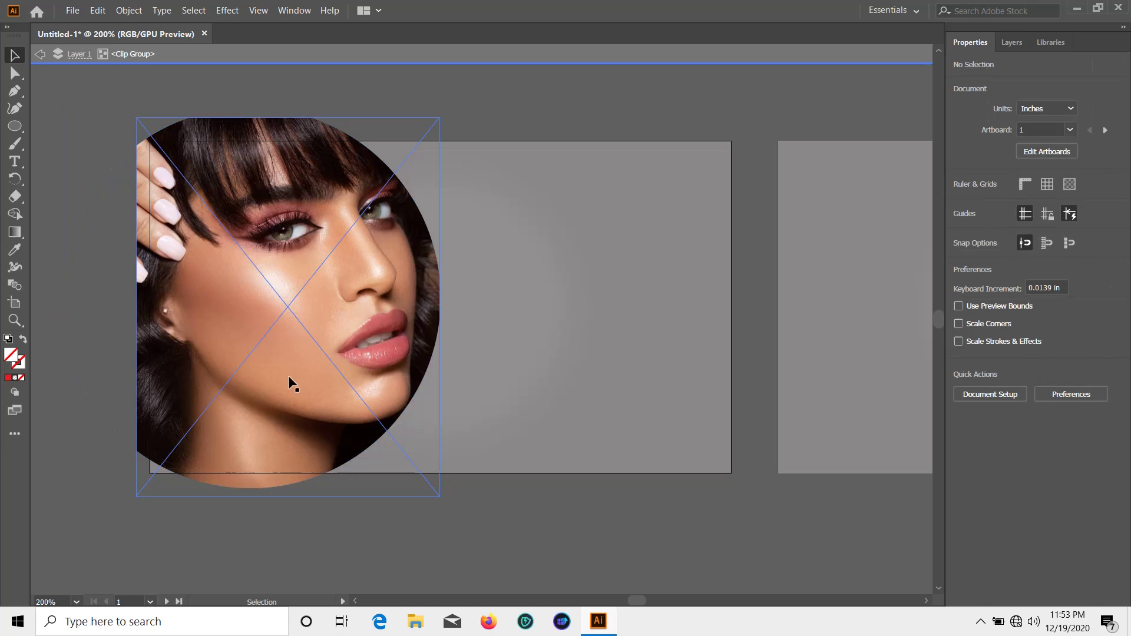
{"action": "double_click", "coordinate": [288, 377]}
{"action": "left_click_drag", "start_coordinate": [288, 119], "coordinate": [302, 142]}
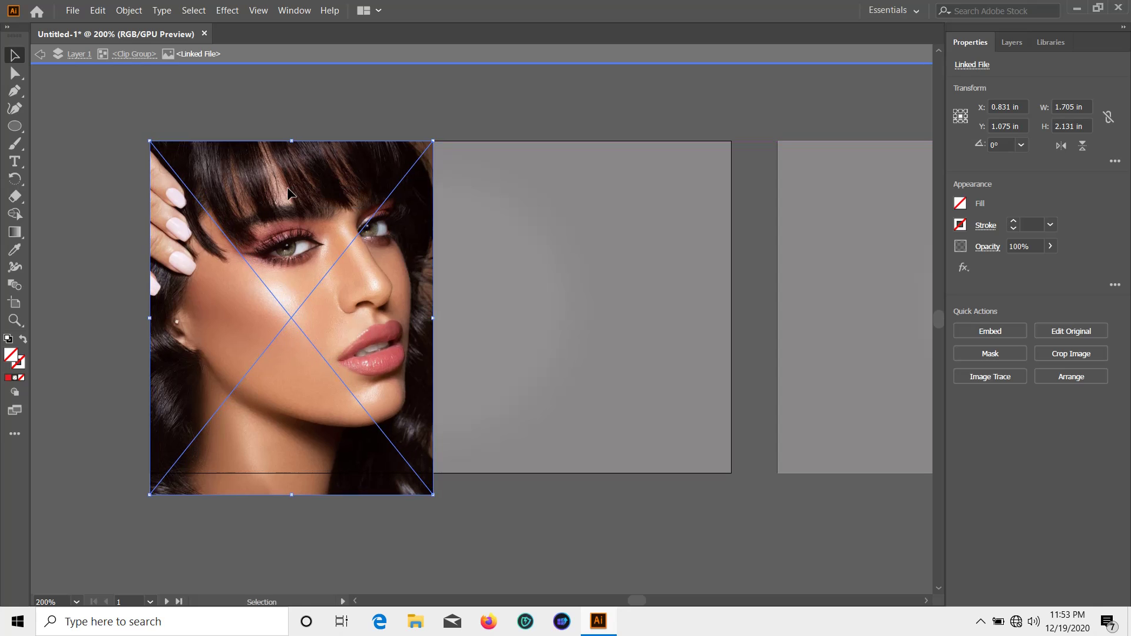
{"action": "left_click", "coordinate": [489, 506]}
{"action": "left_click", "coordinate": [288, 497]}
{"action": "left_click_drag", "start_coordinate": [293, 497], "coordinate": [295, 472]}
{"action": "left_click", "coordinate": [515, 514]}
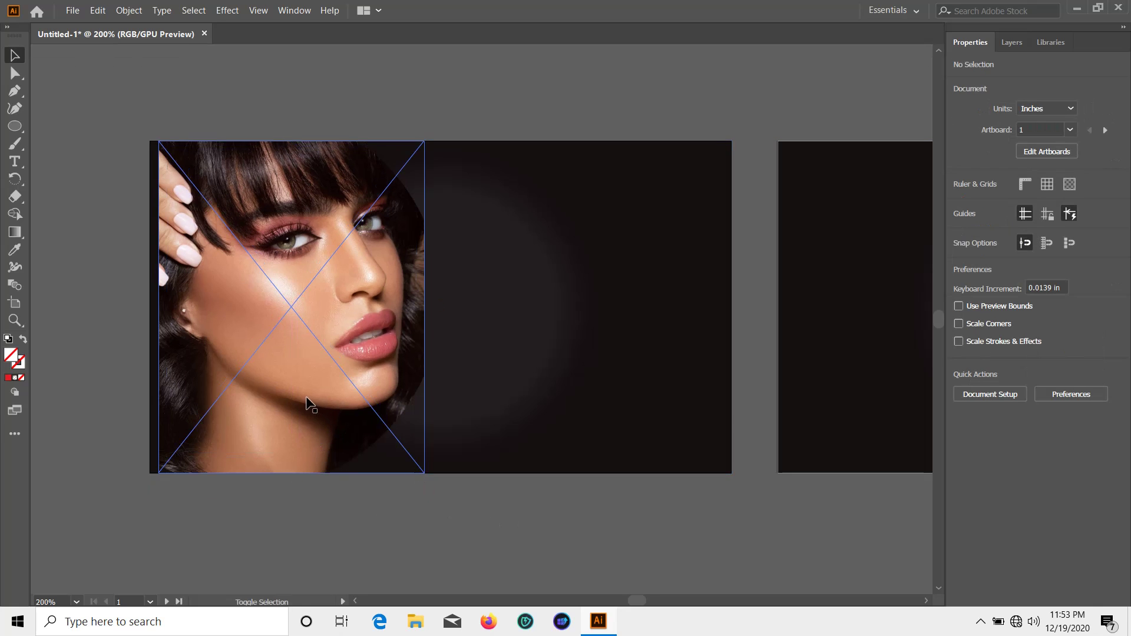
{"action": "left_click_drag", "start_coordinate": [306, 397], "coordinate": [215, 245]}
{"action": "key", "text": "ctrl+shift+a"}
{"action": "key", "text": "ctrl+shift+a"}
{"action": "key", "text": "ctrl+shift+a"}
{"action": "key", "text": "ctrl+shift+a"}
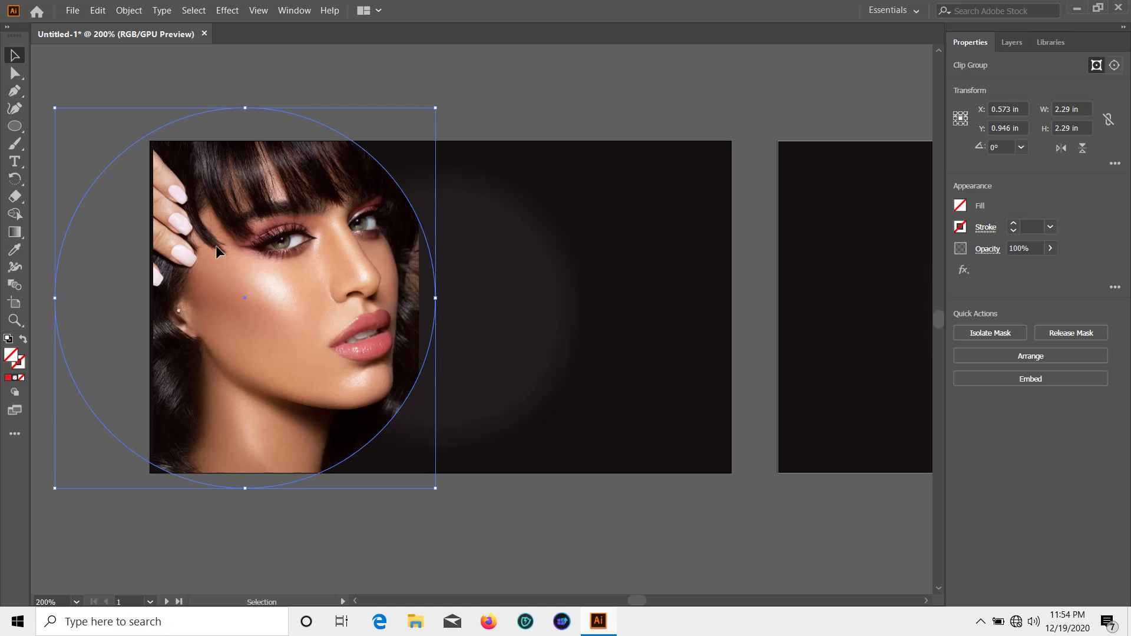
Edit inside the circular mask and shift the portrait photo slightly down-right
{"action": "left_click", "coordinate": [458, 86]}
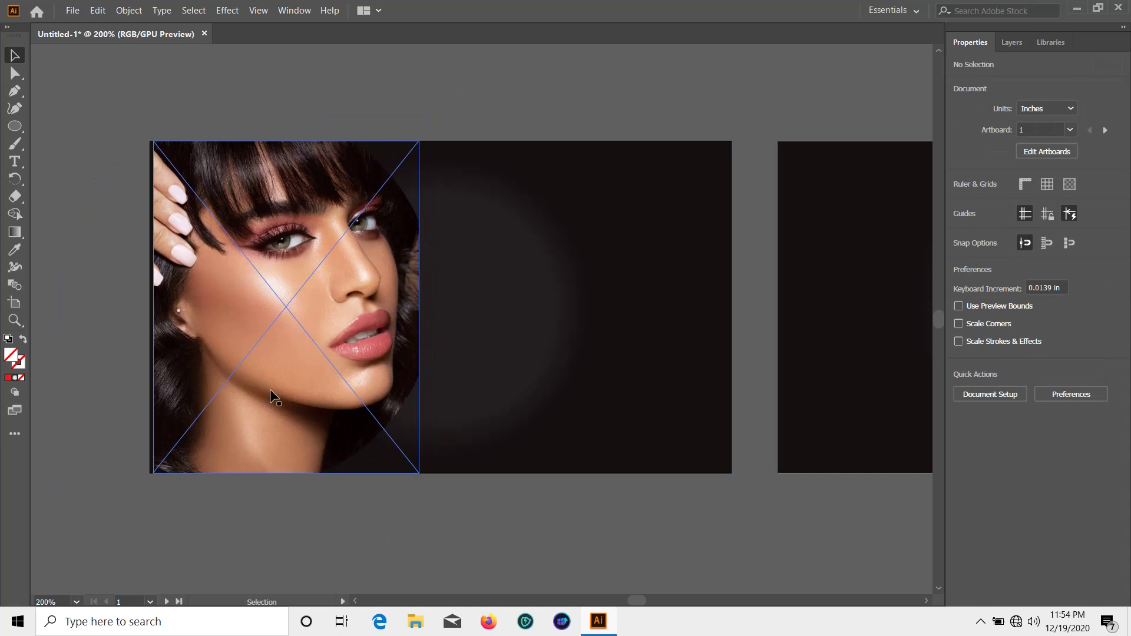
{"action": "left_click", "coordinate": [273, 348]}
{"action": "left_click", "coordinate": [492, 457]}
{"action": "double_click", "coordinate": [369, 338]}
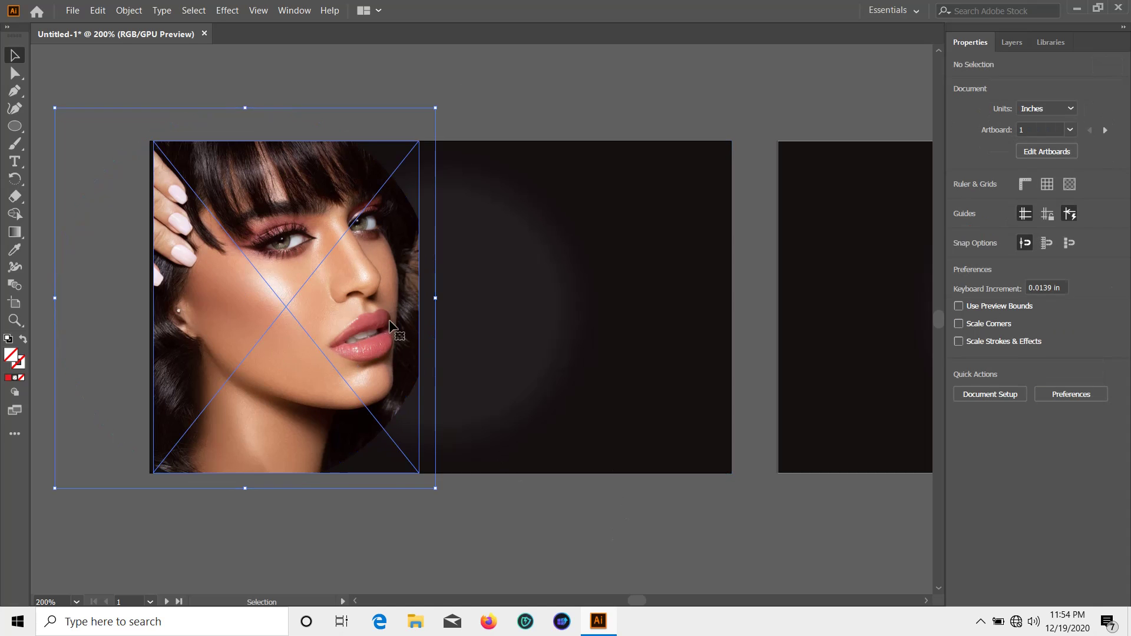
{"action": "left_click", "coordinate": [441, 305]}
{"action": "left_click", "coordinate": [331, 341]}
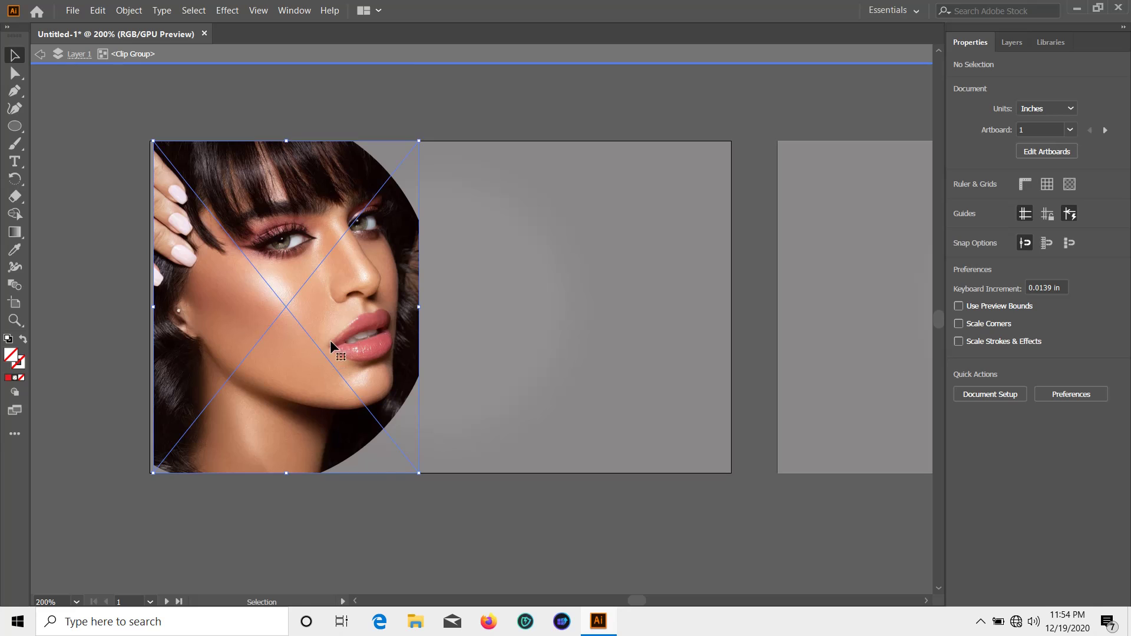
{"action": "left_click_drag", "start_coordinate": [351, 349], "coordinate": [356, 355]}
{"action": "double_click", "coordinate": [112, 295]}
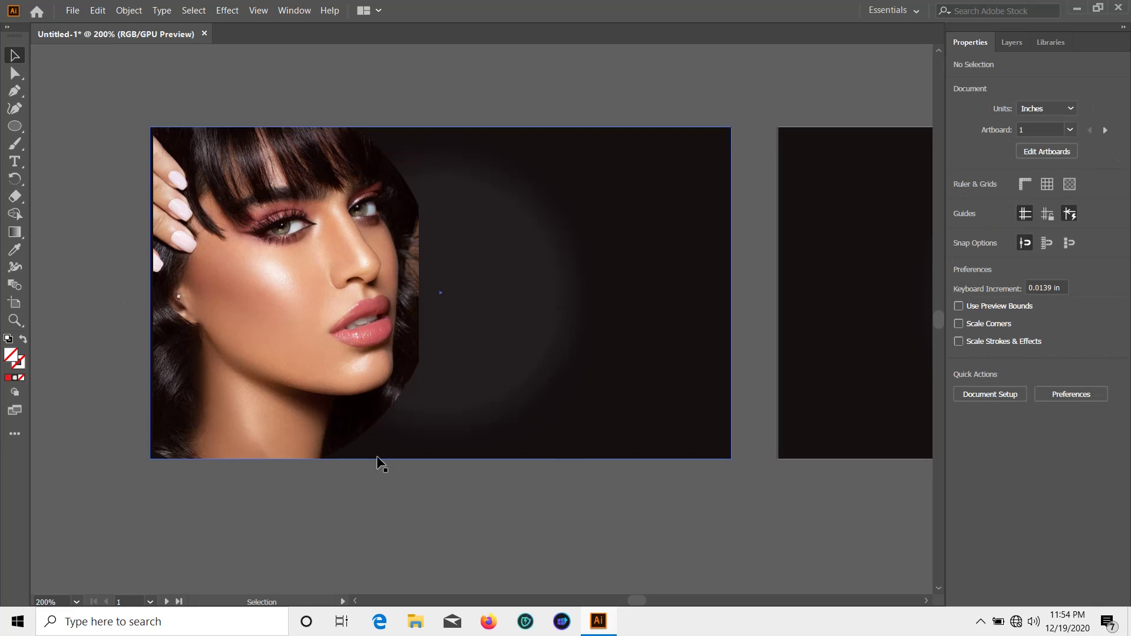
Re-enter the mask and slide the portrait photo left within the circle
{"action": "scroll", "coordinate": [365, 506], "scroll_direction": "down", "scroll_amount": 2}
{"action": "left_click", "coordinate": [309, 312]}
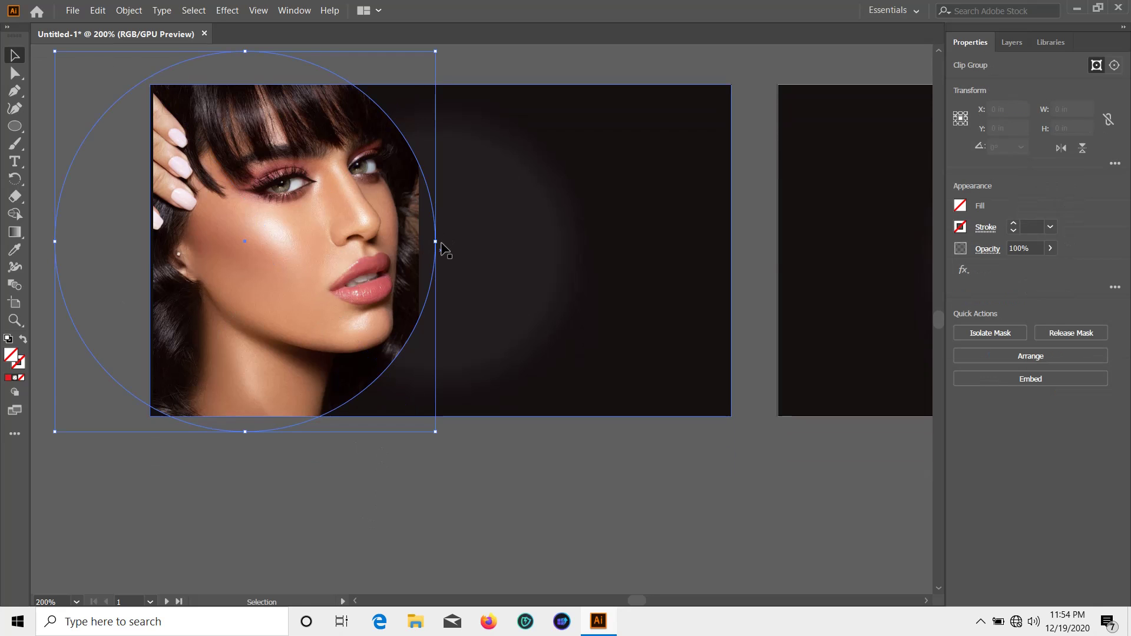
{"action": "left_click", "coordinate": [86, 271]}
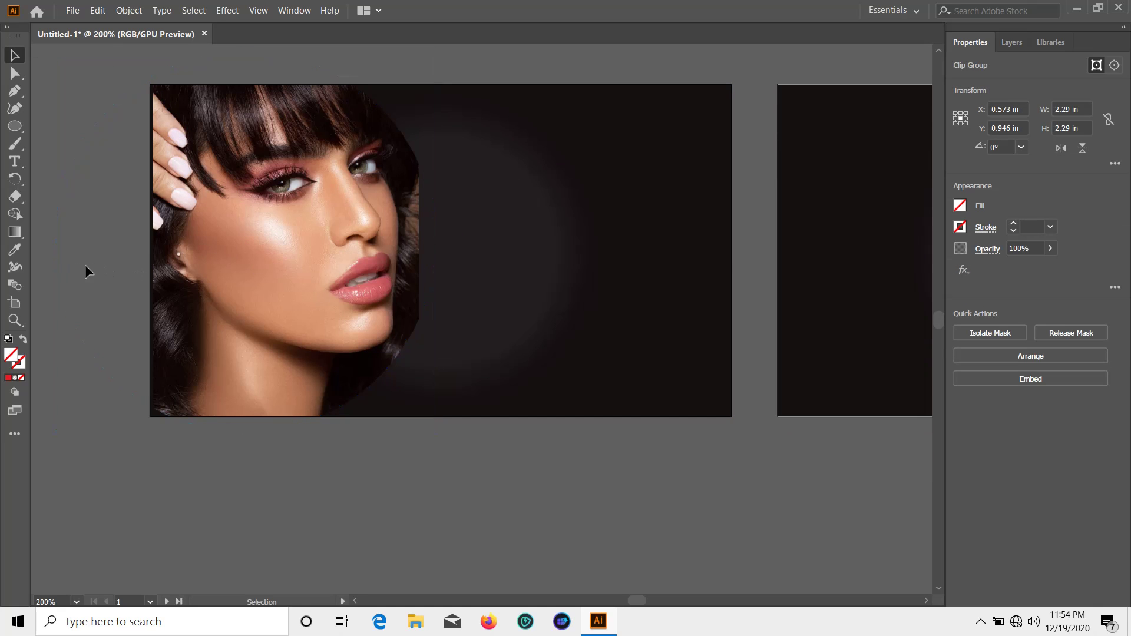
{"action": "double_click", "coordinate": [292, 263]}
{"action": "mouse_move", "coordinate": [266, 266]}
{"action": "left_mouse_down"}
{"action": "mouse_move", "coordinate": [217, 267]}
{"action": "mouse_move", "coordinate": [291, 261]}
{"action": "mouse_move", "coordinate": [247, 268]}
{"action": "left_mouse_up"}
{"action": "left_click", "coordinate": [318, 426]}
{"action": "double_click", "coordinate": [319, 279]}
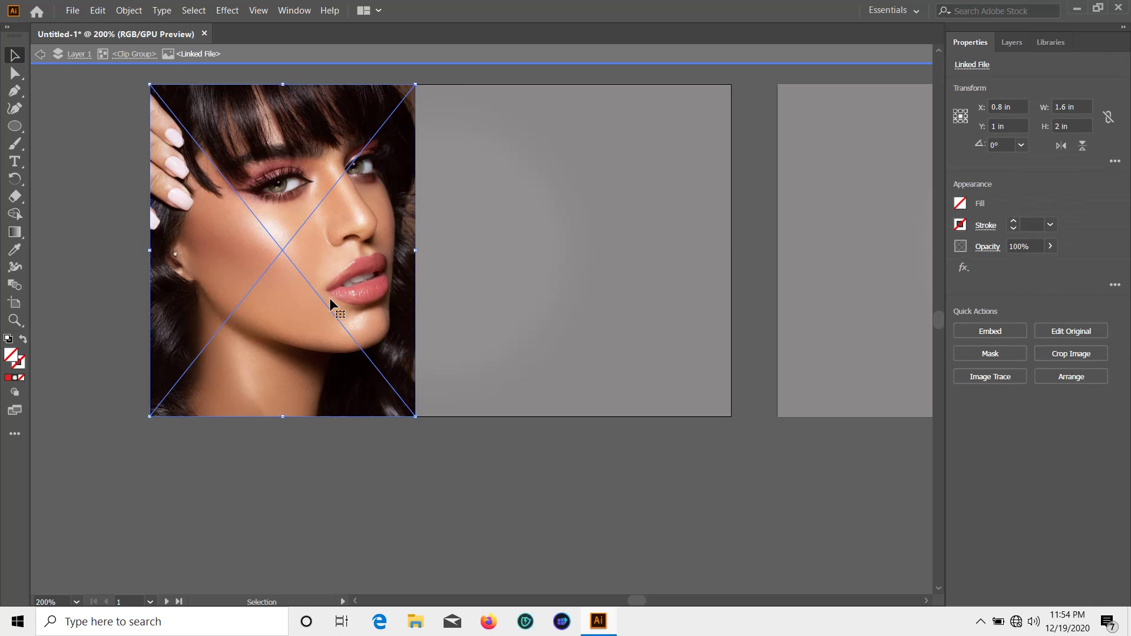
{"action": "double_click", "coordinate": [496, 523]}
Nudge the masked portrait left so it sits flush with the card's top, left and bottom edges
{"action": "scroll", "coordinate": [471, 460], "scroll_direction": "up", "scroll_amount": 1}
{"action": "left_click", "coordinate": [381, 395]}
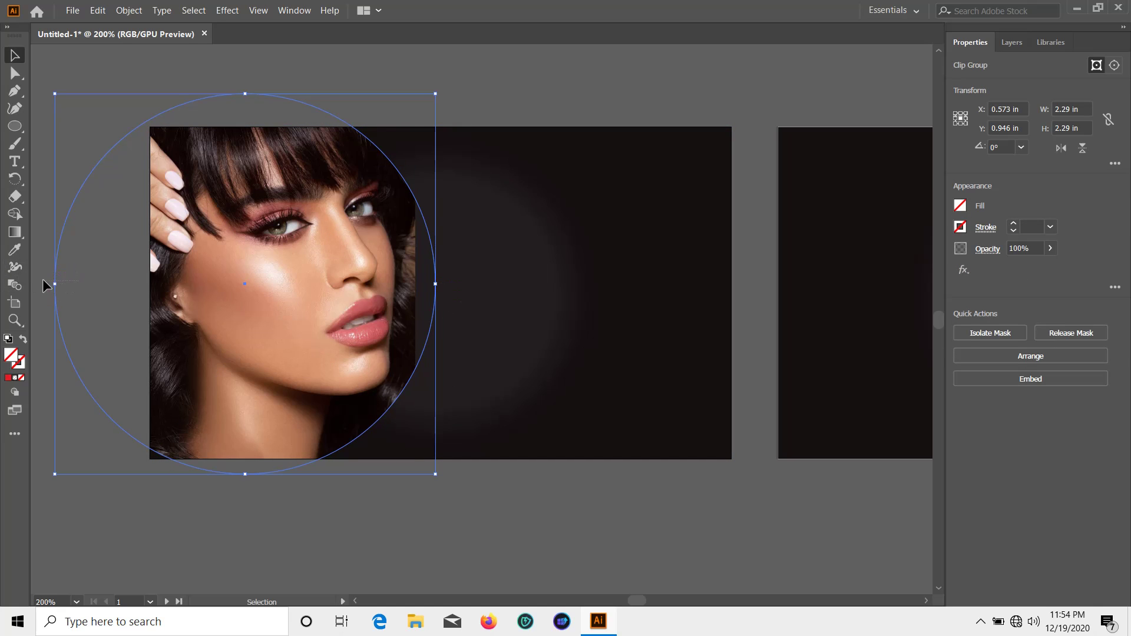
{"action": "left_click", "coordinate": [46, 286]}
{"action": "left_click_drag", "start_coordinate": [287, 317], "coordinate": [339, 300]}
{"action": "left_click", "coordinate": [501, 516]}
{"action": "double_click", "coordinate": [245, 306]}
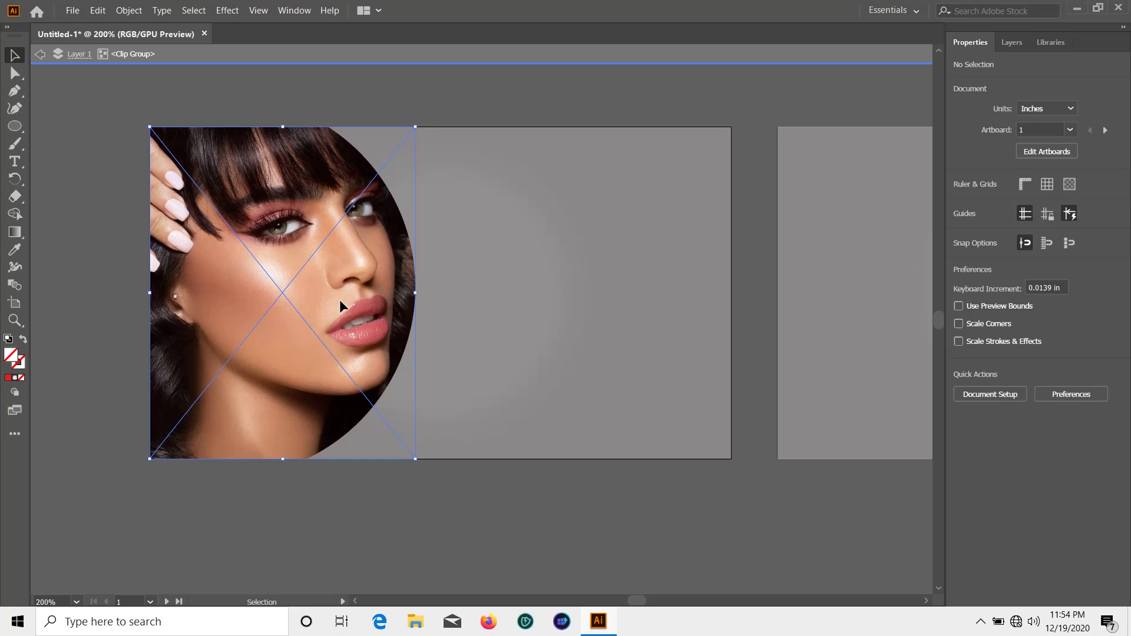
{"action": "double_click", "coordinate": [559, 502]}
{"action": "scroll", "coordinate": [570, 472], "scroll_direction": "down", "scroll_amount": 1}
{"action": "scroll", "coordinate": [570, 472], "scroll_direction": "up", "scroll_amount": 1}
{"action": "key", "text": "space"}
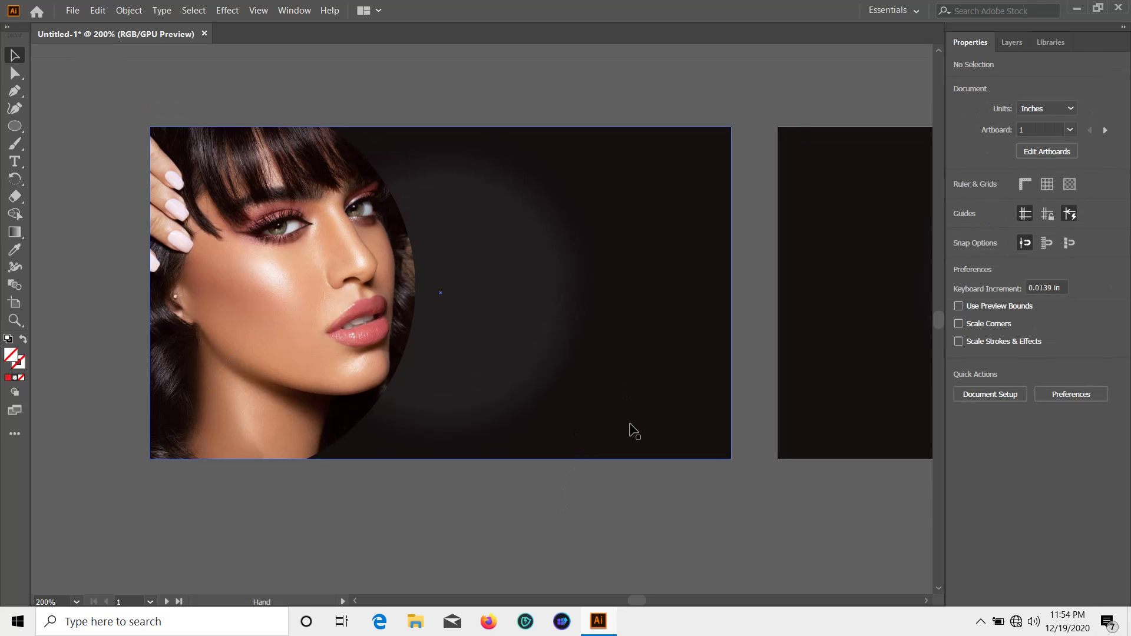
{"action": "left_click_drag", "start_coordinate": [629, 431], "coordinate": [505, 469]}
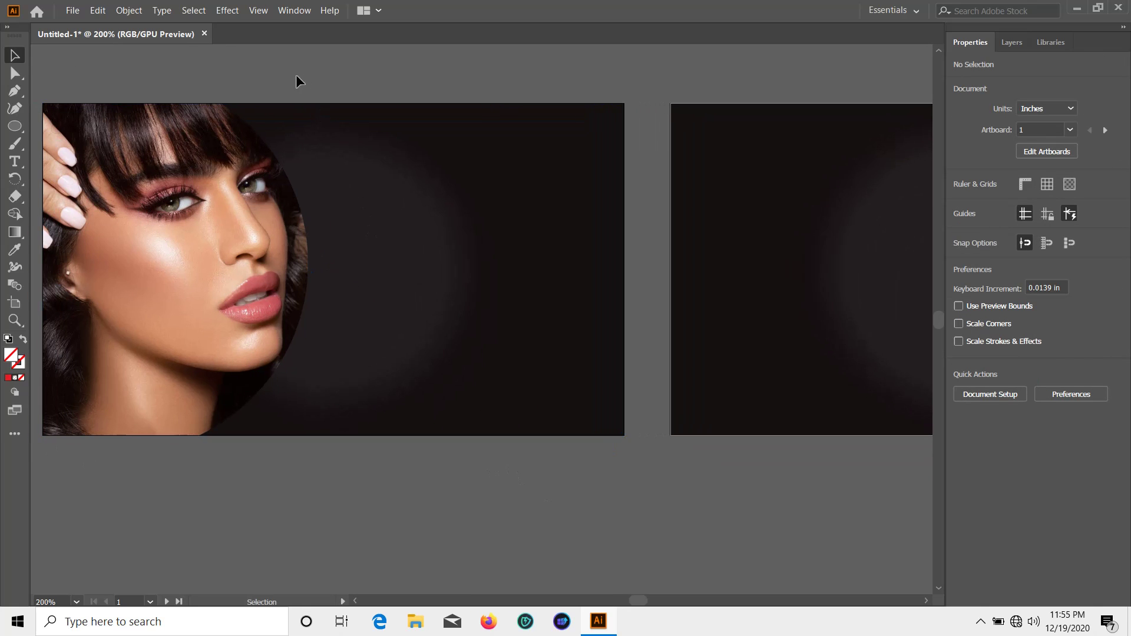
Place the Pretty Girls Beauty logo on the front card beside the portrait
{"action": "left_click", "coordinate": [66, 17]}
{"action": "left_click", "coordinate": [131, 214]}
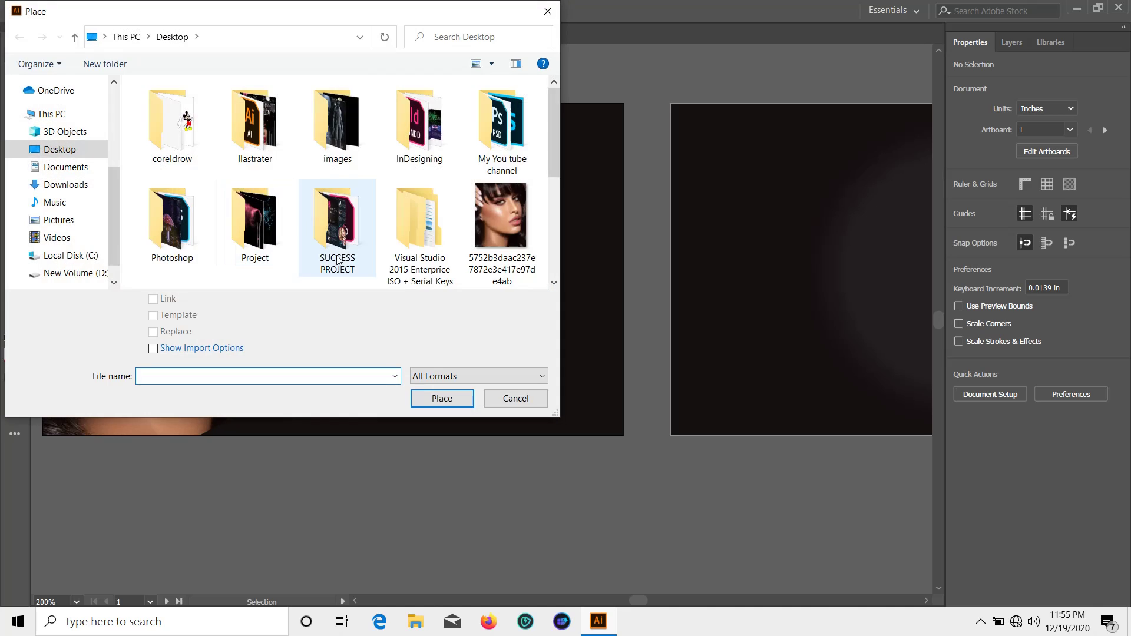
{"action": "scroll", "coordinate": [409, 192], "scroll_direction": "down", "scroll_amount": 2}
{"action": "double_click", "coordinate": [188, 208]}
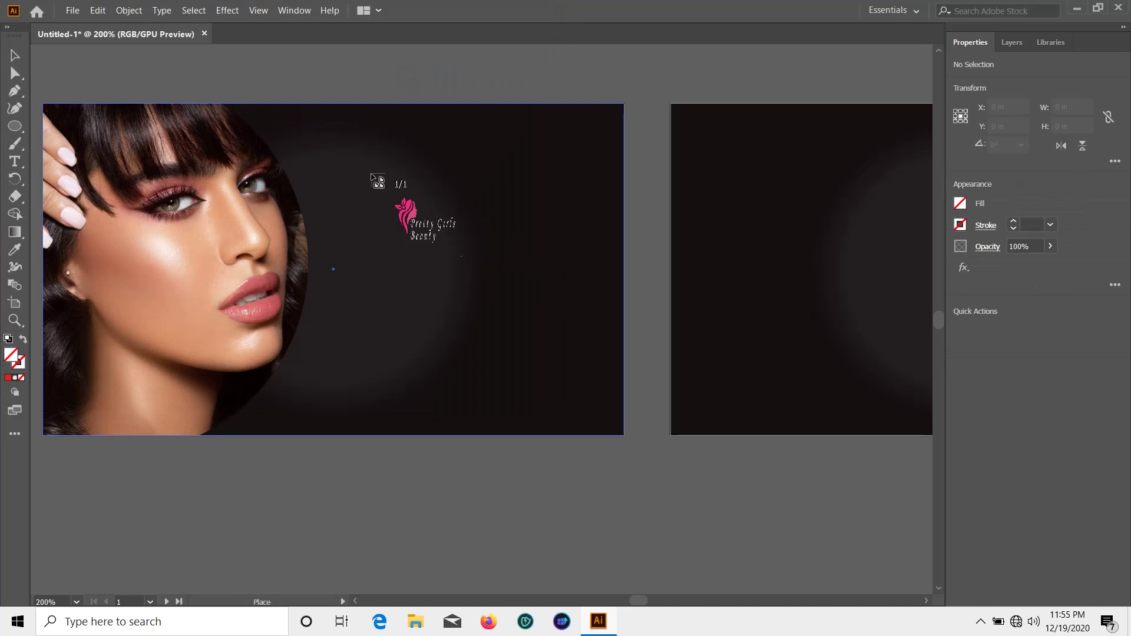
{"action": "left_click_drag", "start_coordinate": [426, 269], "coordinate": [626, 441]}
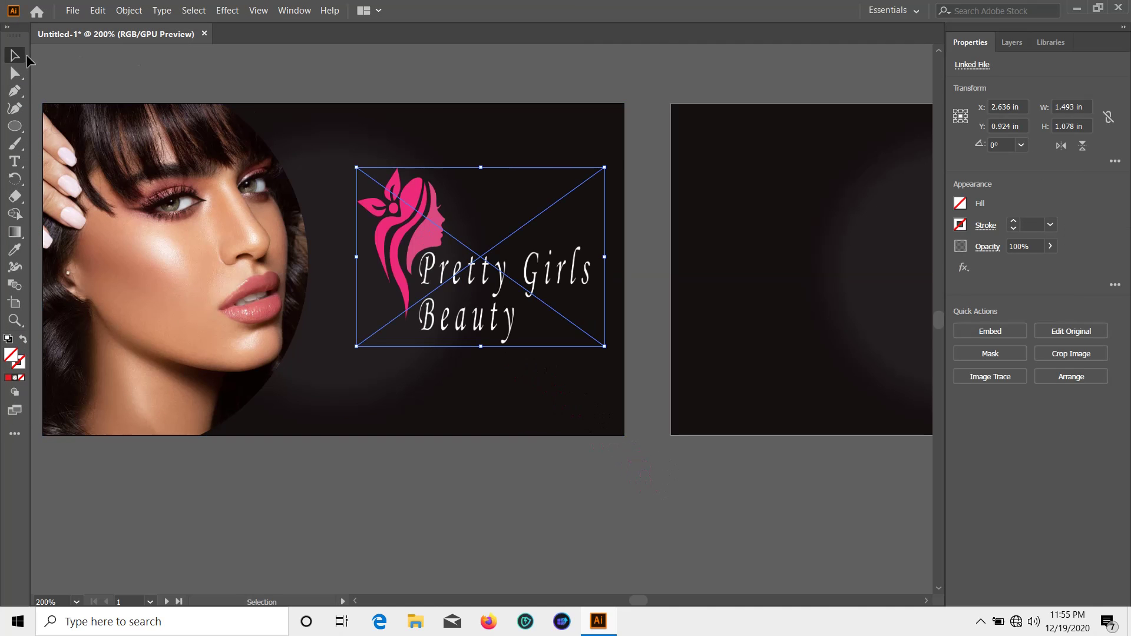
{"action": "left_click", "coordinate": [392, 85]}
{"action": "left_click_drag", "start_coordinate": [470, 274], "coordinate": [452, 307]}
{"action": "left_click", "coordinate": [474, 513]}
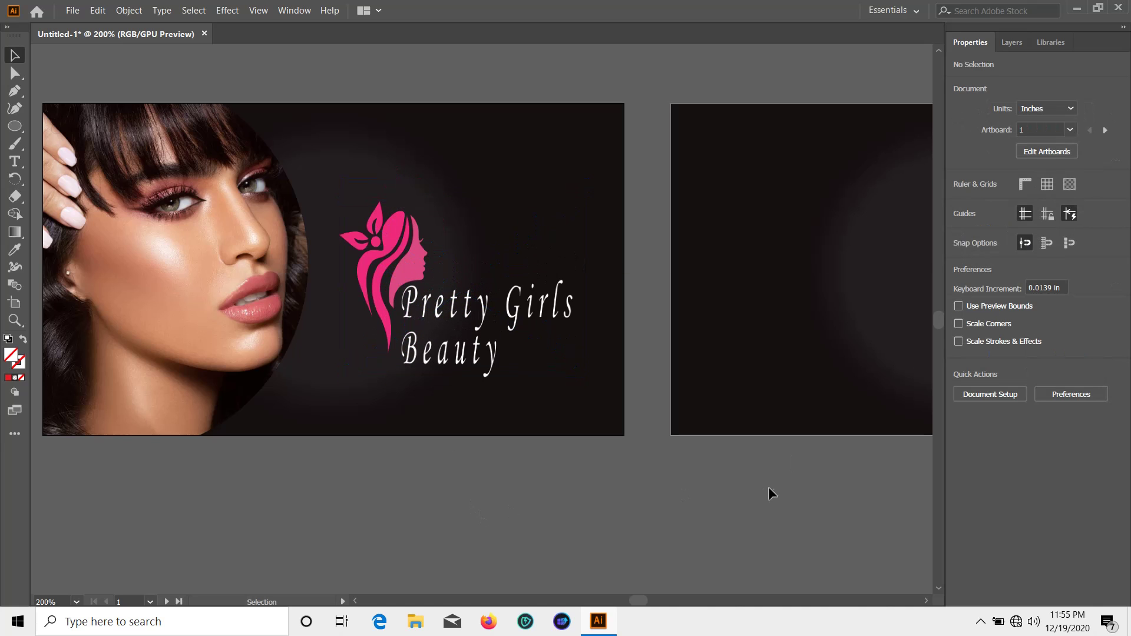
Copy the logo to the back card, scaled to 1.046 × 0.755 in at its top-left corner
{"action": "left_click_drag", "start_coordinate": [825, 467], "coordinate": [346, 482]}
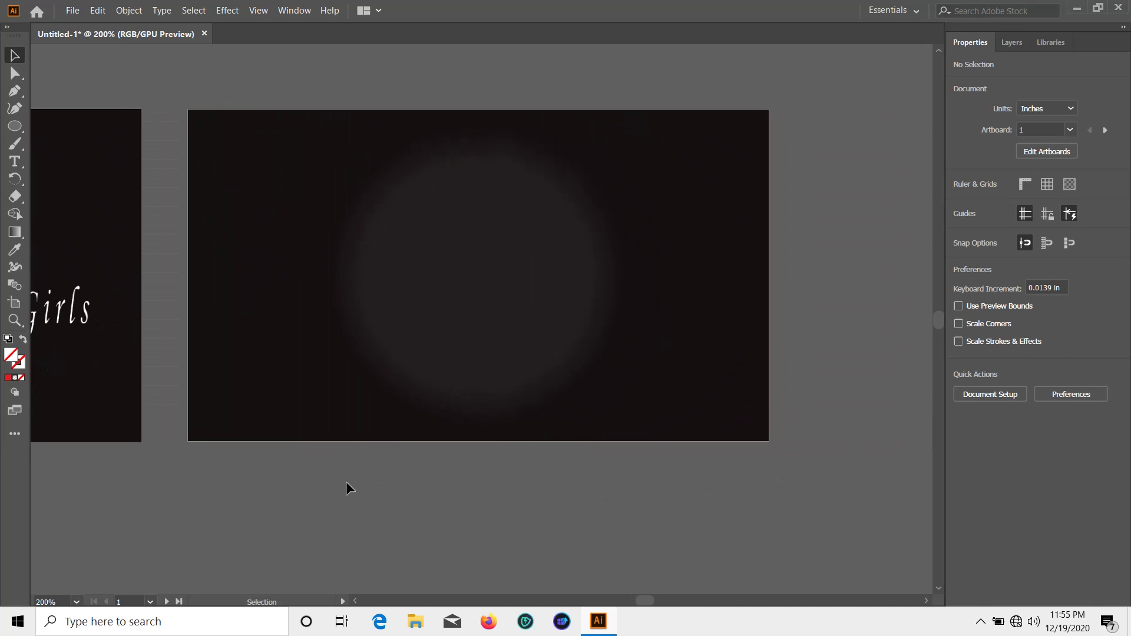
{"action": "left_click", "coordinate": [15, 130]}
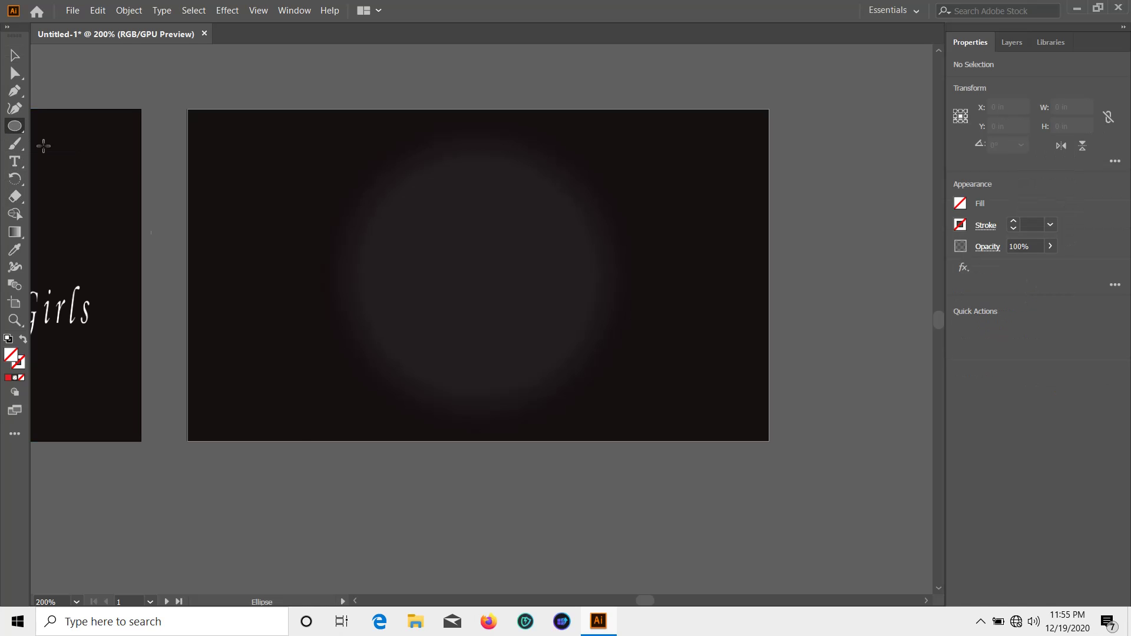
{"action": "left_click_drag", "start_coordinate": [272, 538], "coordinate": [645, 555]}
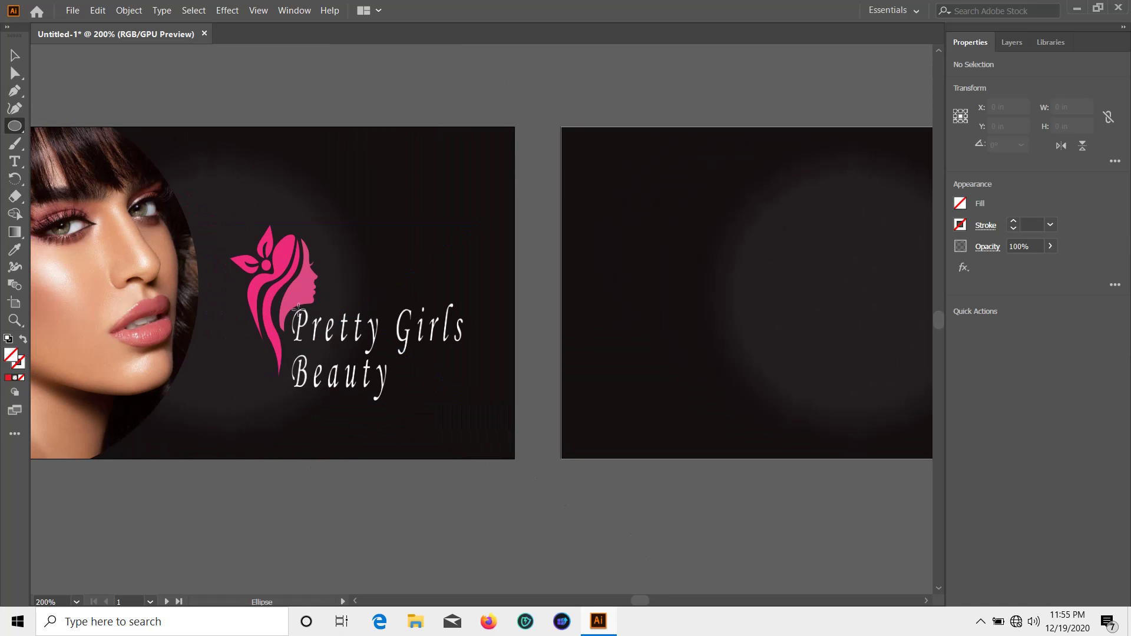
{"action": "key", "text": "v"}
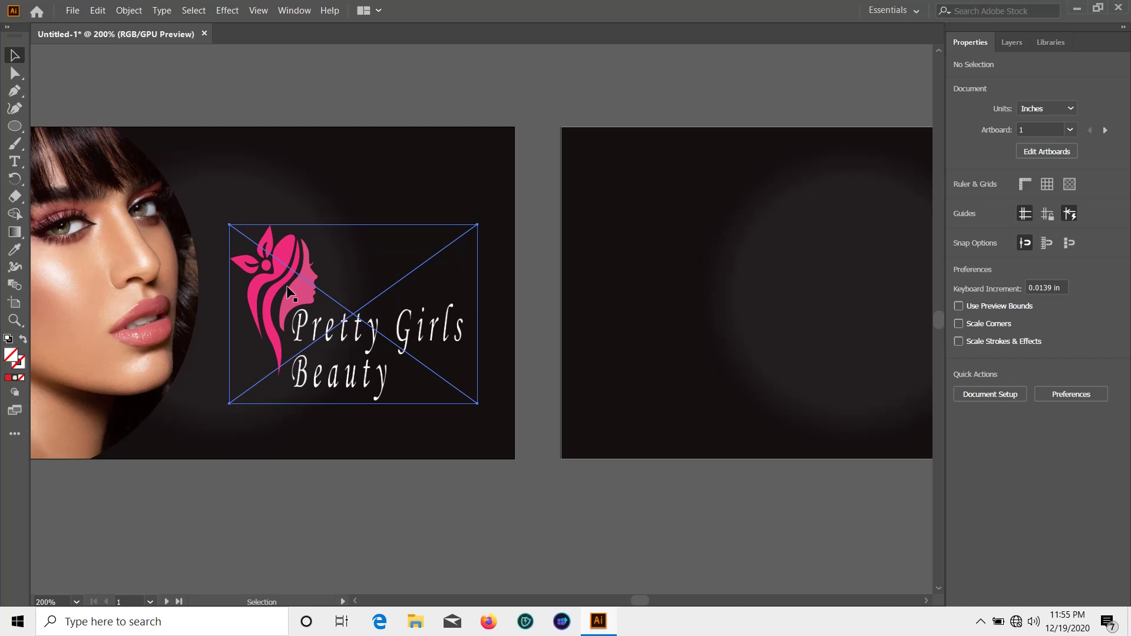
{"action": "left_click", "coordinate": [288, 293]}
{"action": "left_click_drag", "start_coordinate": [288, 293], "coordinate": [645, 221]}
{"action": "left_click_drag", "start_coordinate": [773, 548], "coordinate": [415, 536]}
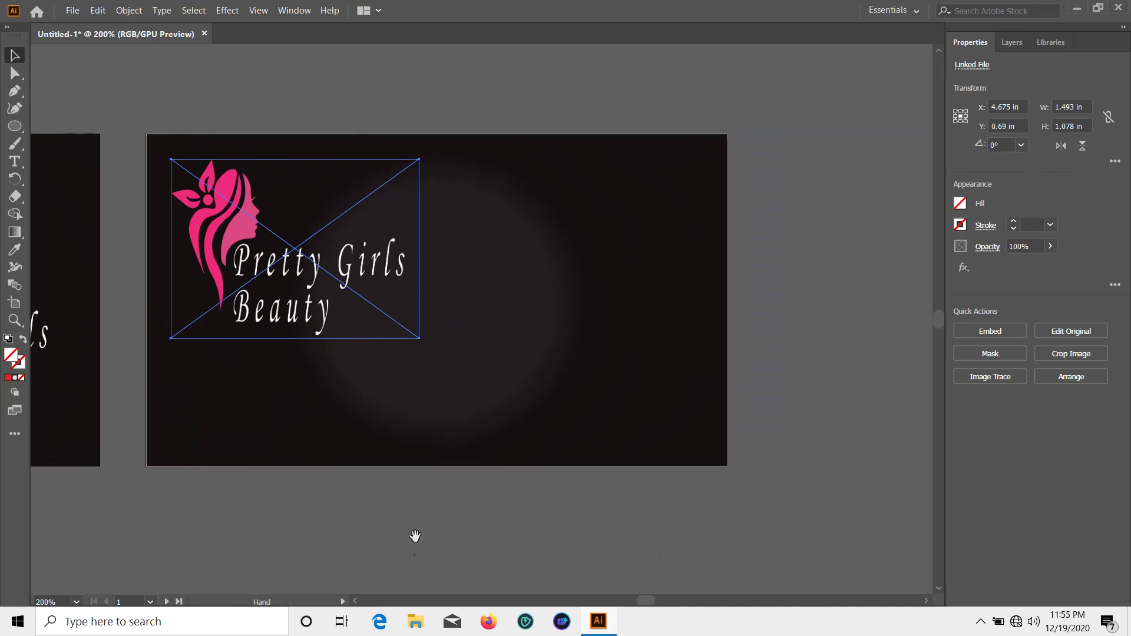
{"action": "left_click_drag", "start_coordinate": [419, 338], "coordinate": [370, 285]}
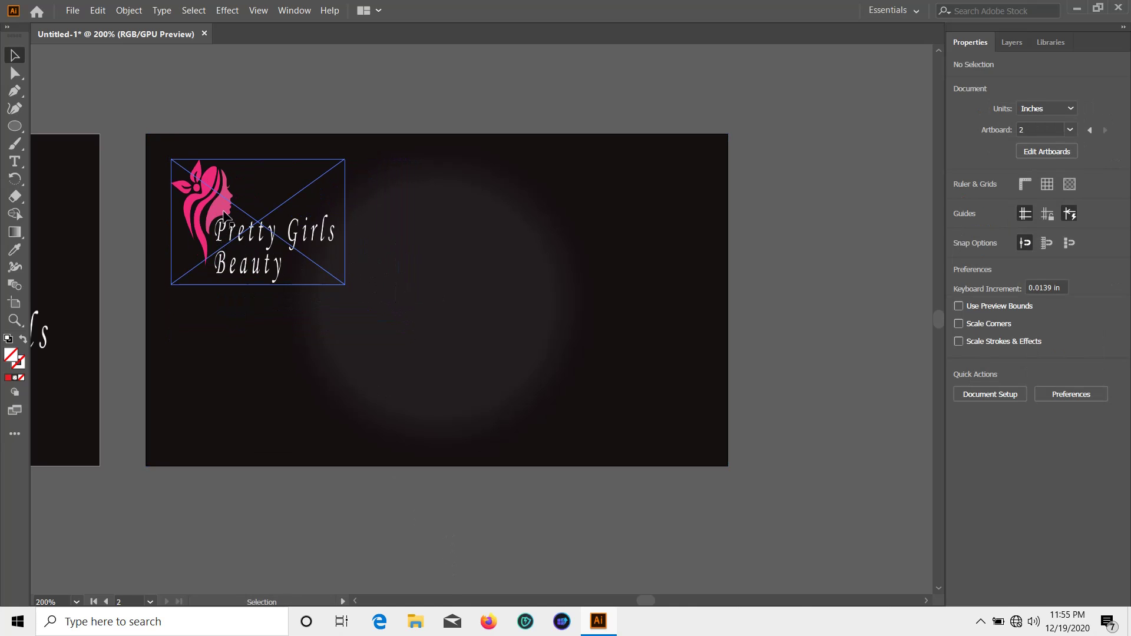
{"action": "left_click_drag", "start_coordinate": [228, 213], "coordinate": [211, 194]}
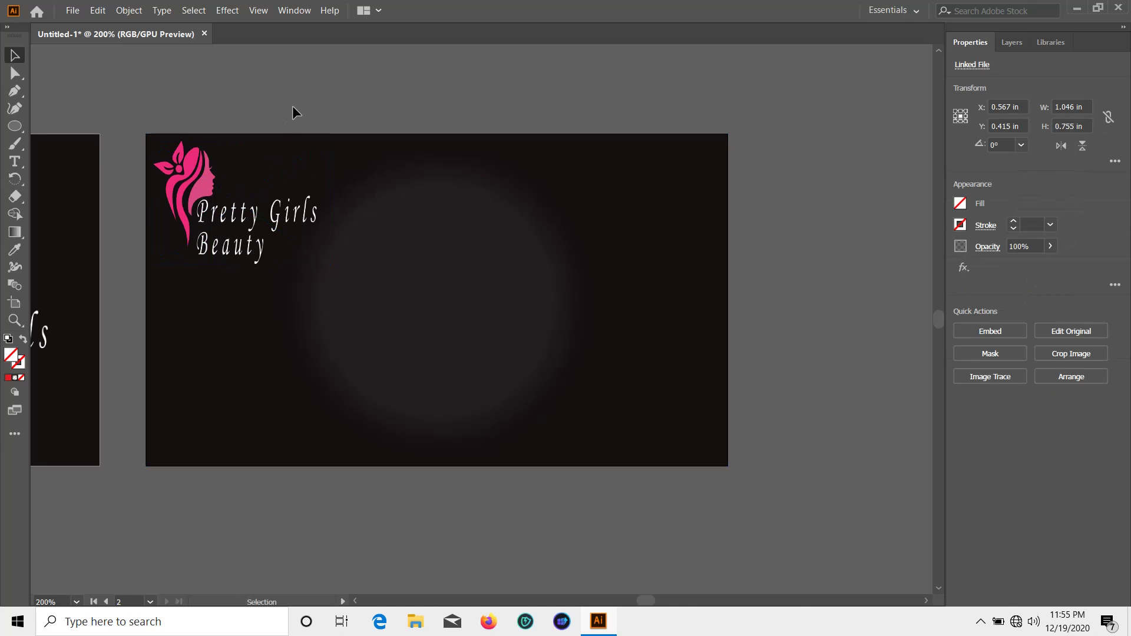
{"action": "left_click", "coordinate": [293, 107]}
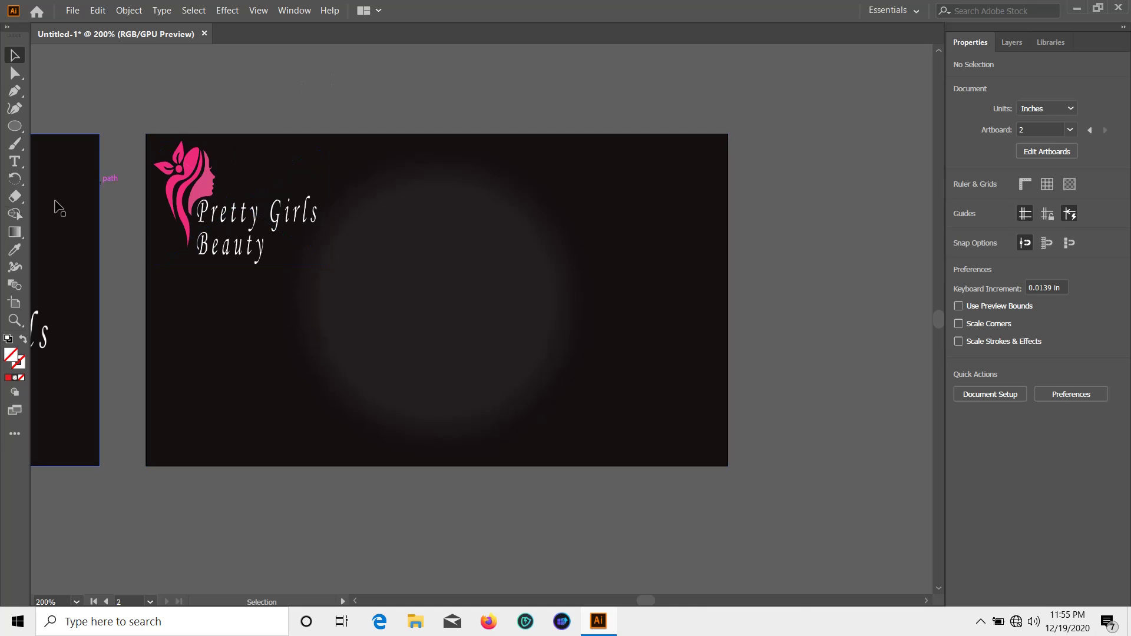
Draw a red-filled 1.81 × 1.117 in ellipse at the back card's lower left
{"action": "left_click", "coordinate": [18, 127]}
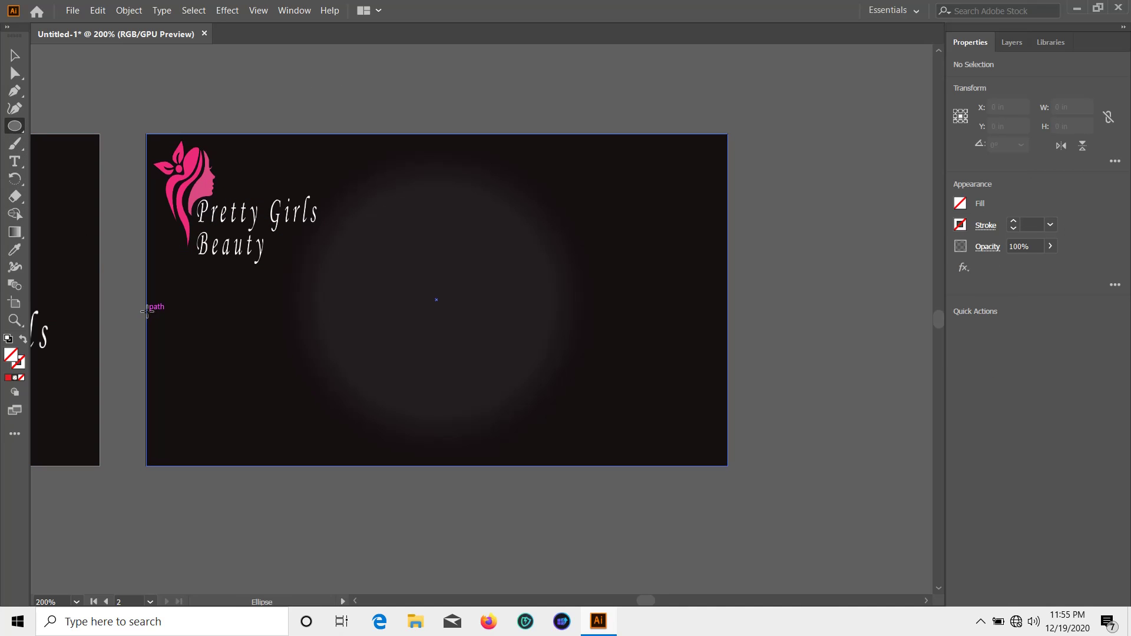
{"action": "left_click_drag", "start_coordinate": [147, 311], "coordinate": [446, 497]}
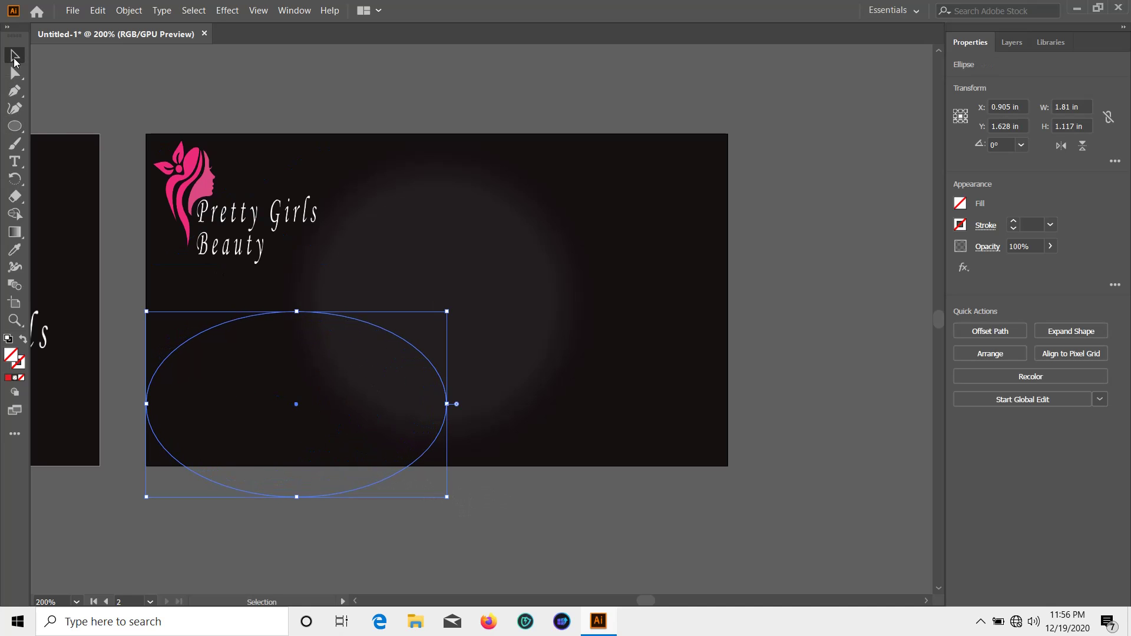
{"action": "left_click", "coordinate": [960, 204]}
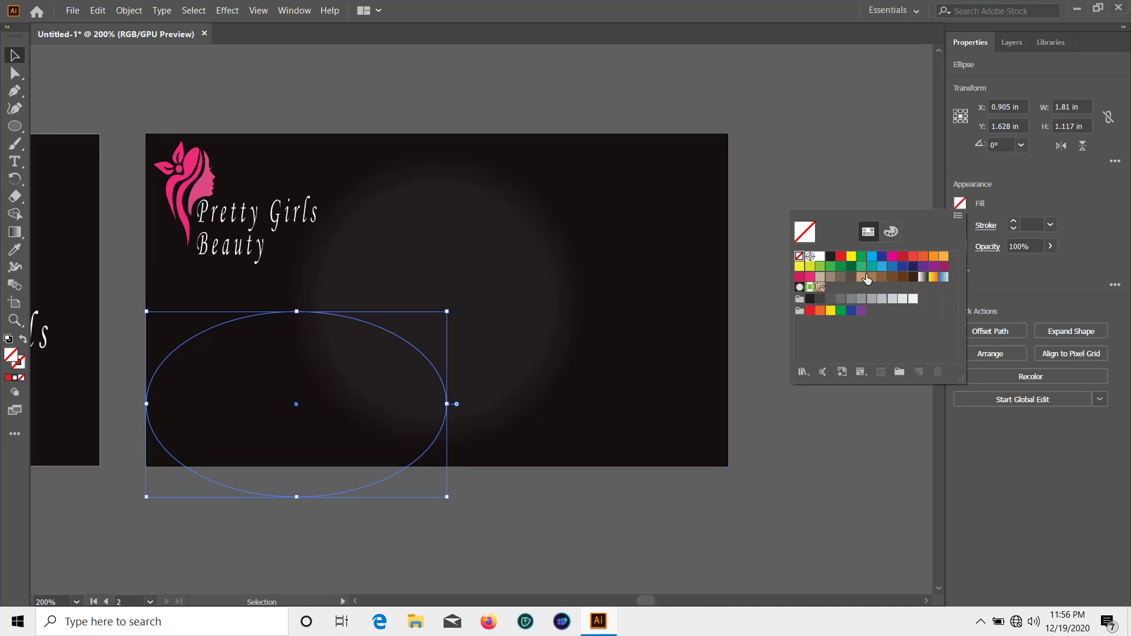
{"action": "left_click", "coordinate": [840, 258]}
{"action": "left_click", "coordinate": [11, 57]}
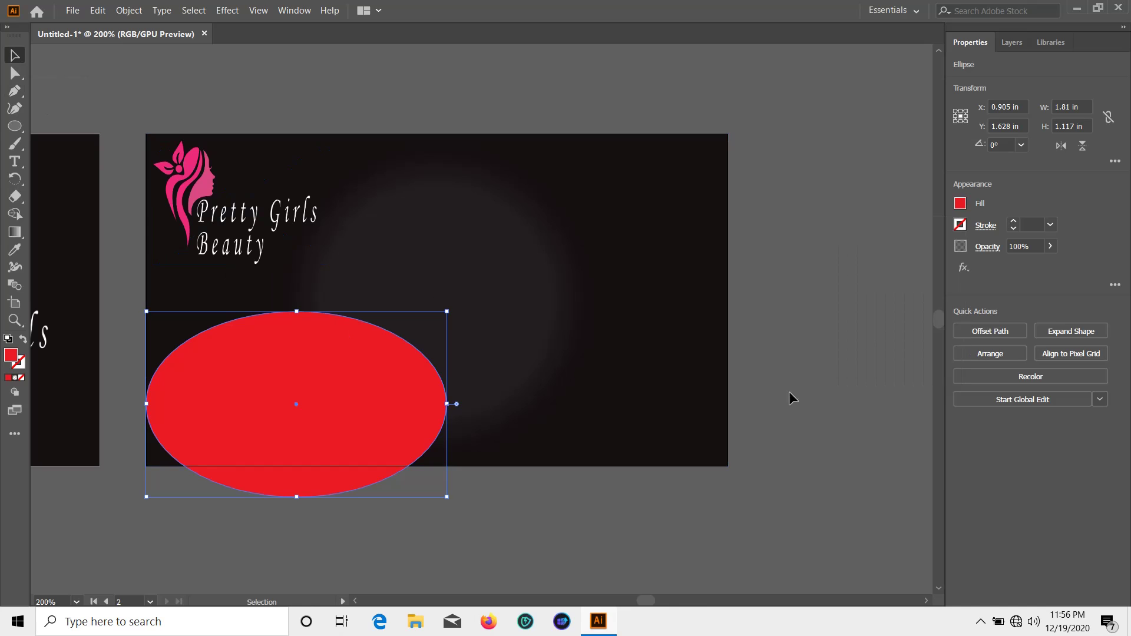
{"action": "mouse_move", "coordinate": [309, 408]}
{"action": "left_mouse_down"}
{"action": "mouse_move", "coordinate": [288, 428]}
{"action": "mouse_move", "coordinate": [290, 420]}
{"action": "left_mouse_up"}
{"action": "left_click", "coordinate": [875, 289]}
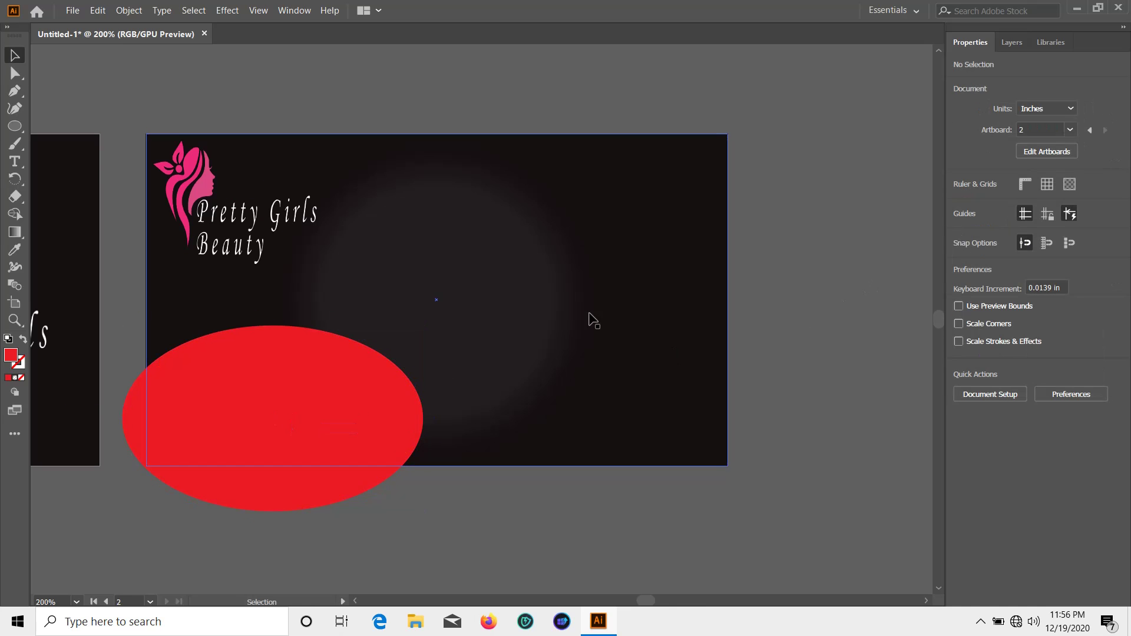
Place the lipstick model photo on the back card's right side, moved toward the ellipse
{"action": "left_click", "coordinate": [69, 11]}
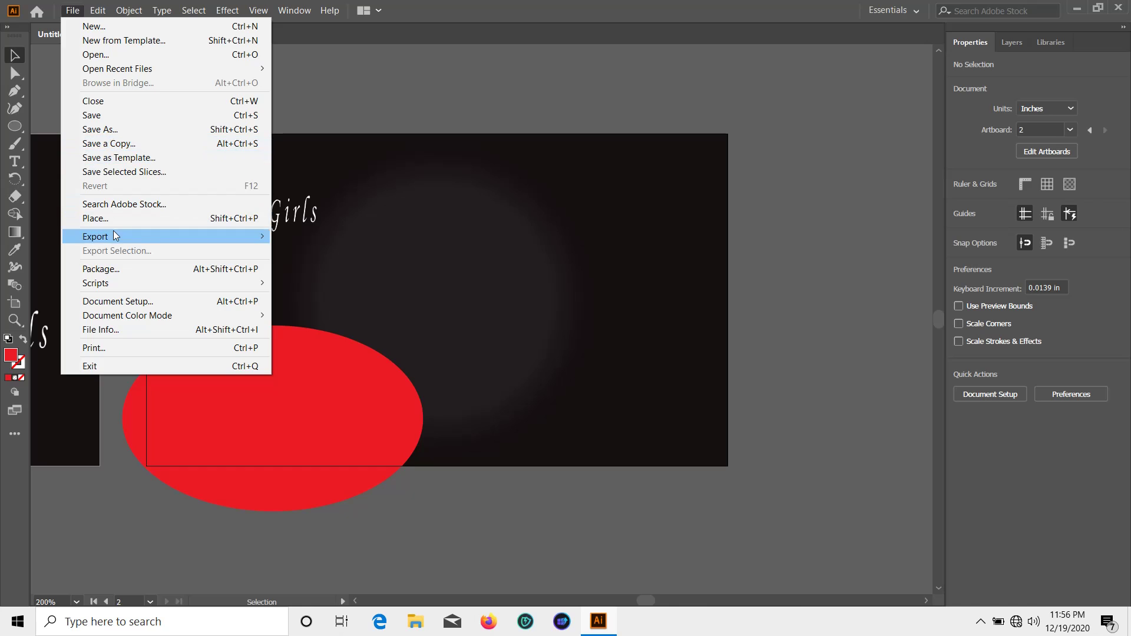
{"action": "left_click", "coordinate": [260, 221]}
{"action": "double_click", "coordinate": [514, 101]}
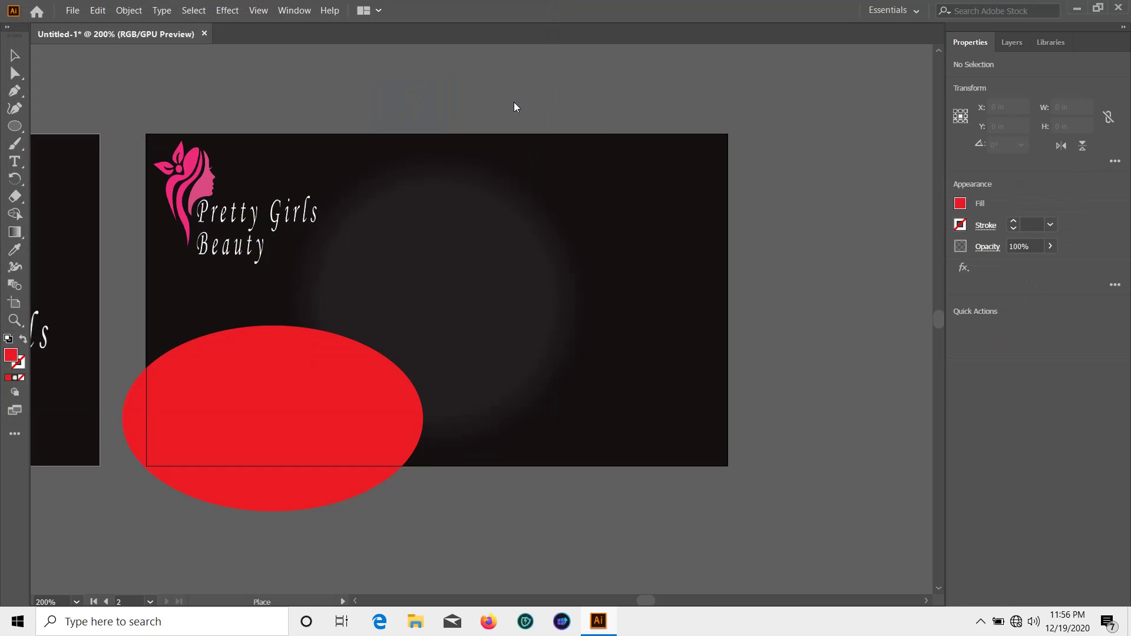
{"action": "left_click_drag", "start_coordinate": [434, 210], "coordinate": [737, 450]}
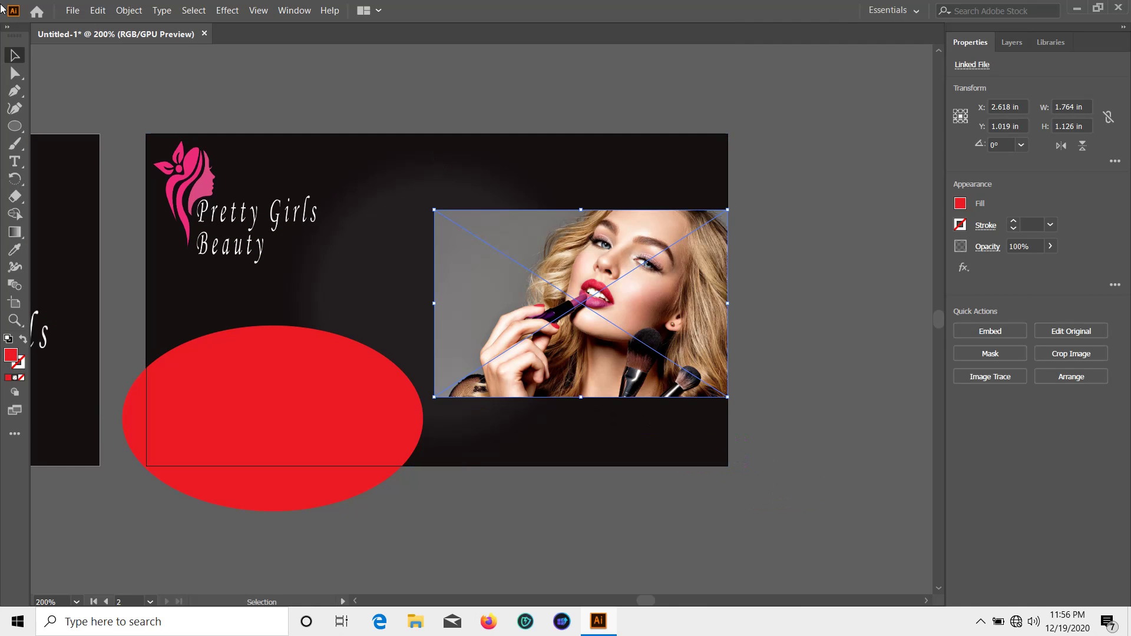
{"action": "left_click_drag", "start_coordinate": [529, 304], "coordinate": [443, 355]}
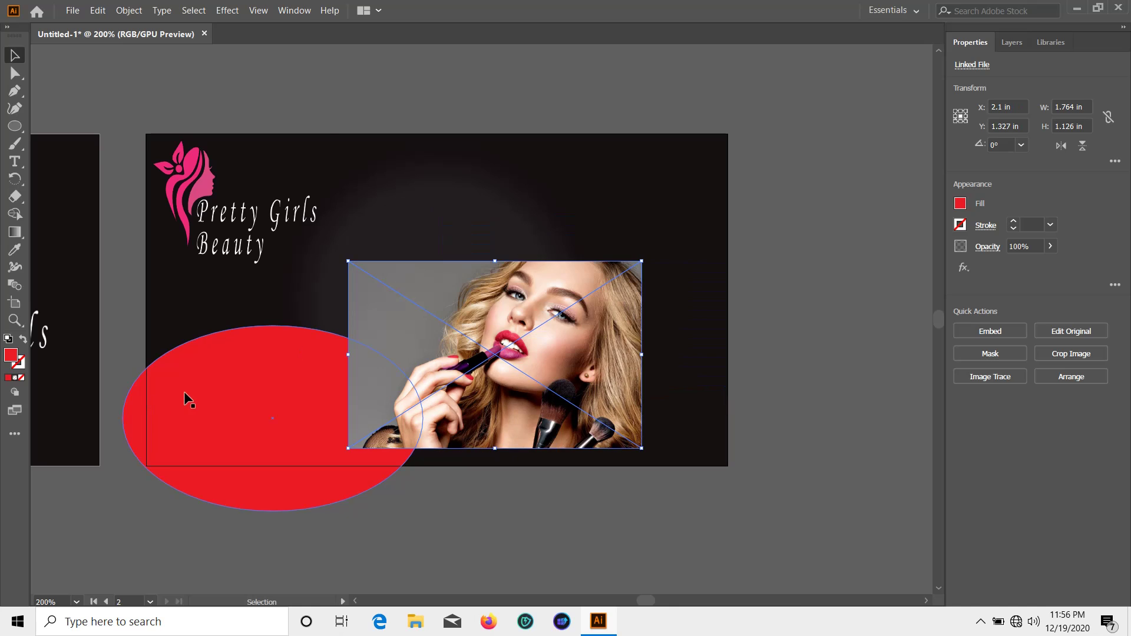
Bring the red ellipse to the front and move the photo left beneath it
{"action": "left_click", "coordinate": [188, 391]}
{"action": "right_click", "coordinate": [187, 391]}
{"action": "mouse_move", "coordinate": [228, 327]}
{"action": "left_click", "coordinate": [354, 326]}
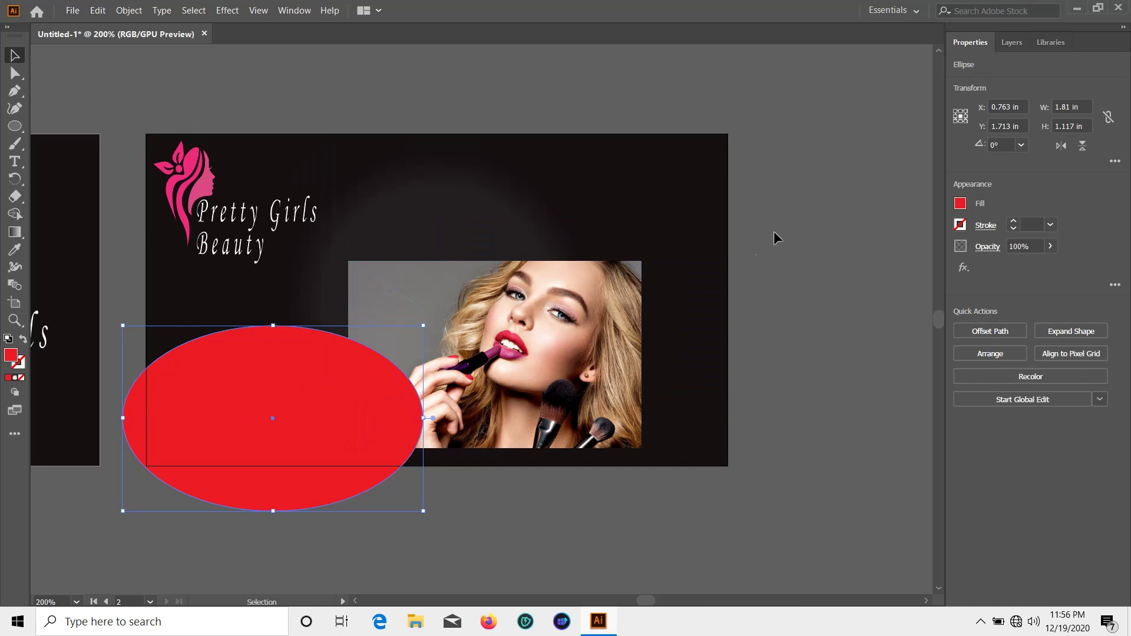
{"action": "left_click", "coordinate": [775, 237]}
{"action": "left_click_drag", "start_coordinate": [537, 353], "coordinate": [334, 371]}
Shrink the photo and try clipping it into the ellipse, then undo the clip
{"action": "left_click", "coordinate": [452, 488]}
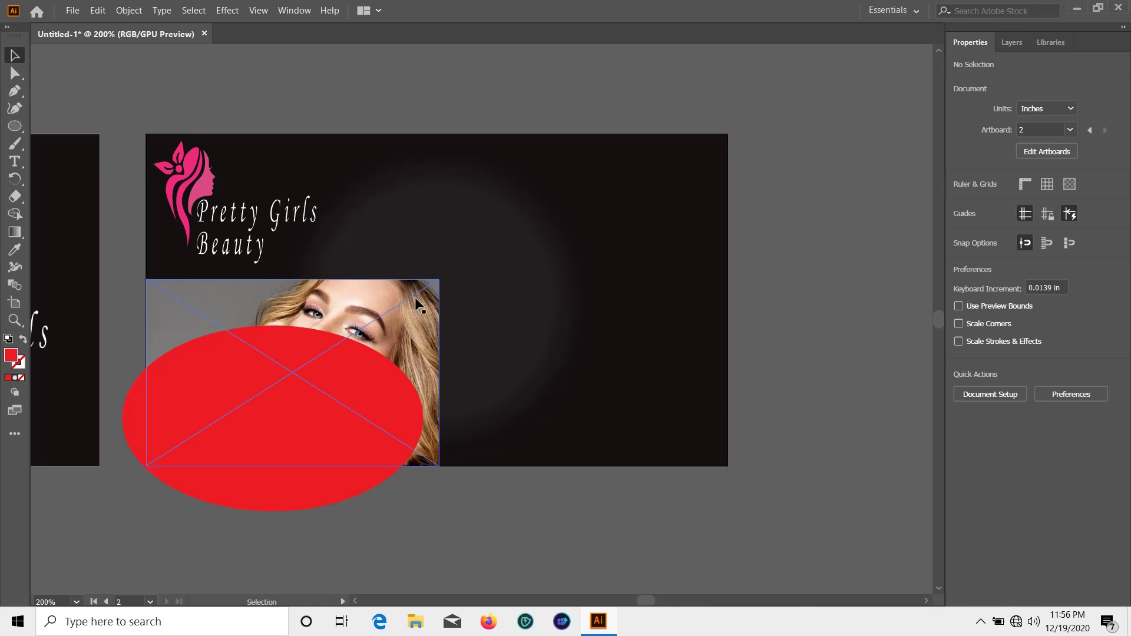
{"action": "left_click", "coordinate": [417, 303]}
{"action": "left_click_drag", "start_coordinate": [439, 280], "coordinate": [417, 326]}
{"action": "left_click", "coordinate": [478, 445]}
{"action": "left_click", "coordinate": [401, 341]}
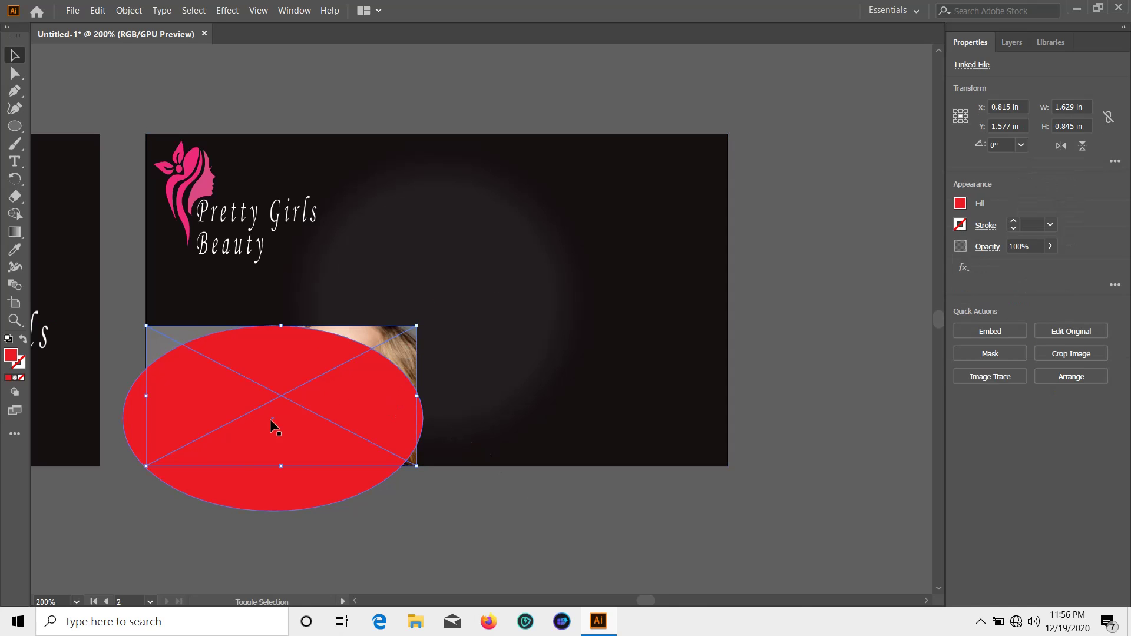
{"action": "left_click", "coordinate": [251, 493], "text": "shift"}
{"action": "right_click", "coordinate": [266, 401]}
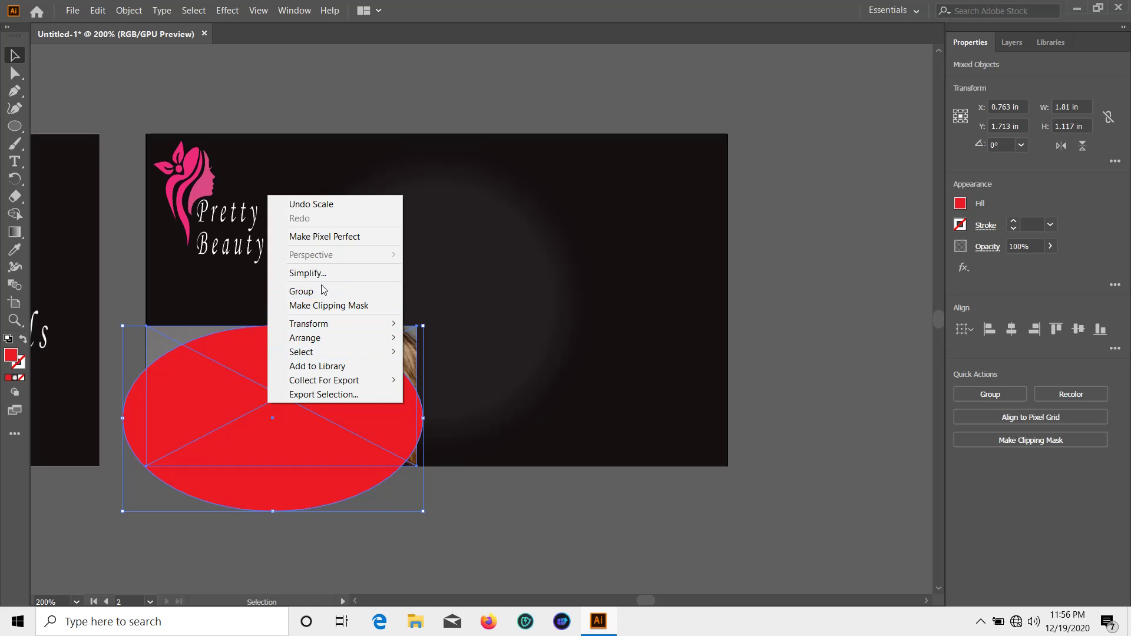
{"action": "left_click", "coordinate": [320, 305]}
{"action": "left_click", "coordinate": [447, 464]}
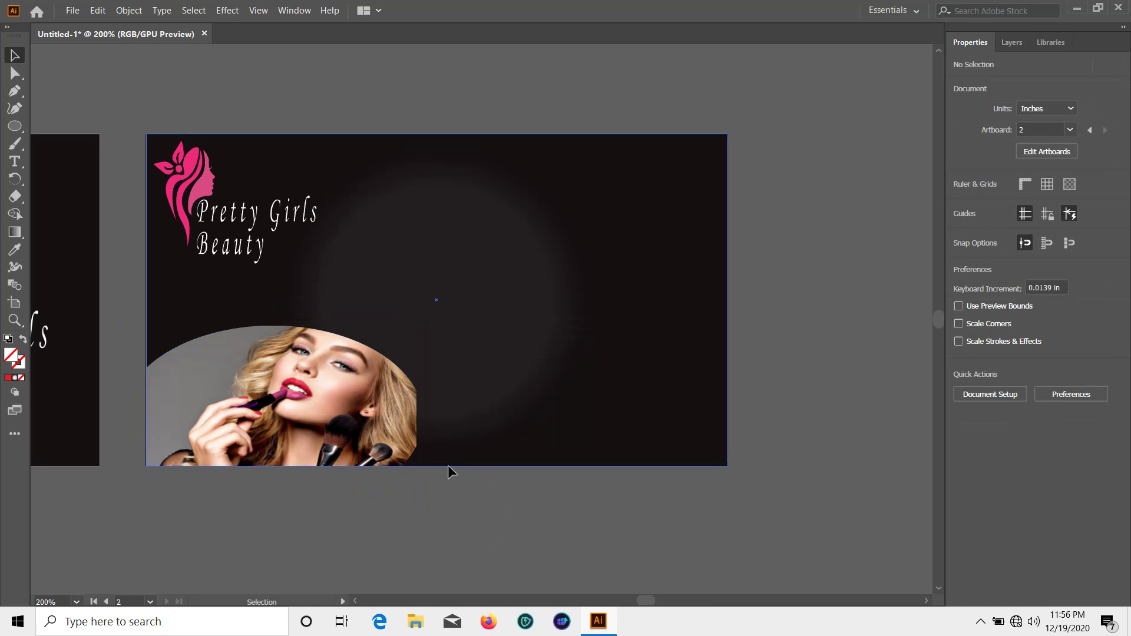
{"action": "key", "text": "ctrl+z"}
{"action": "key", "text": "ctrl+z"}
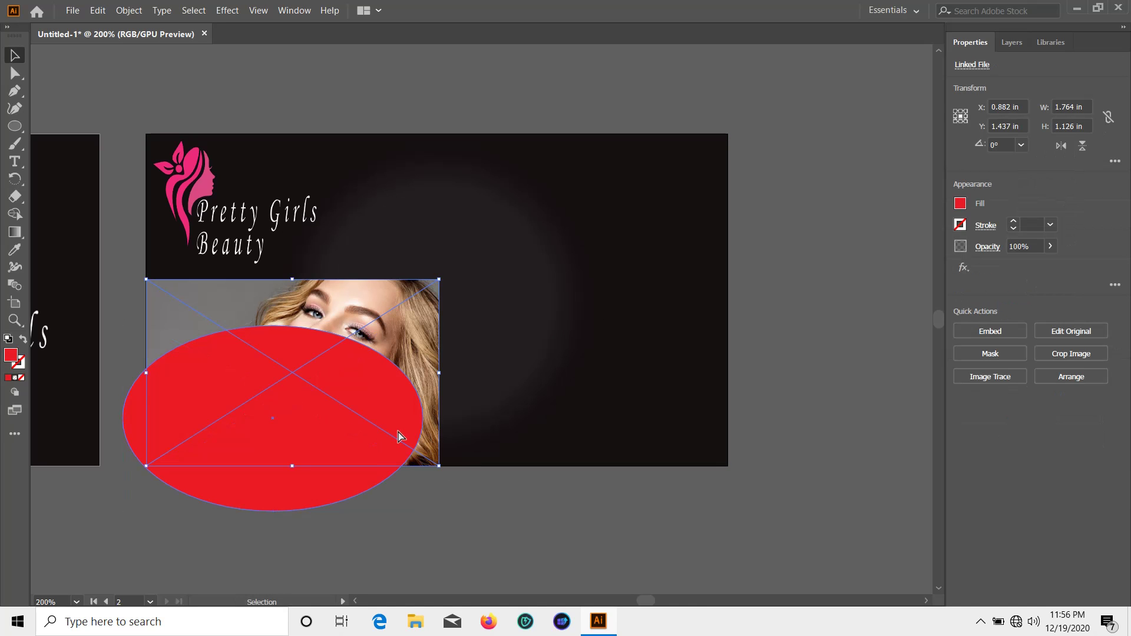
Scale the photo down to 1.764 × 1.126 in and select it together with the ellipse
{"action": "left_click_drag", "start_coordinate": [438, 280], "coordinate": [402, 336]}
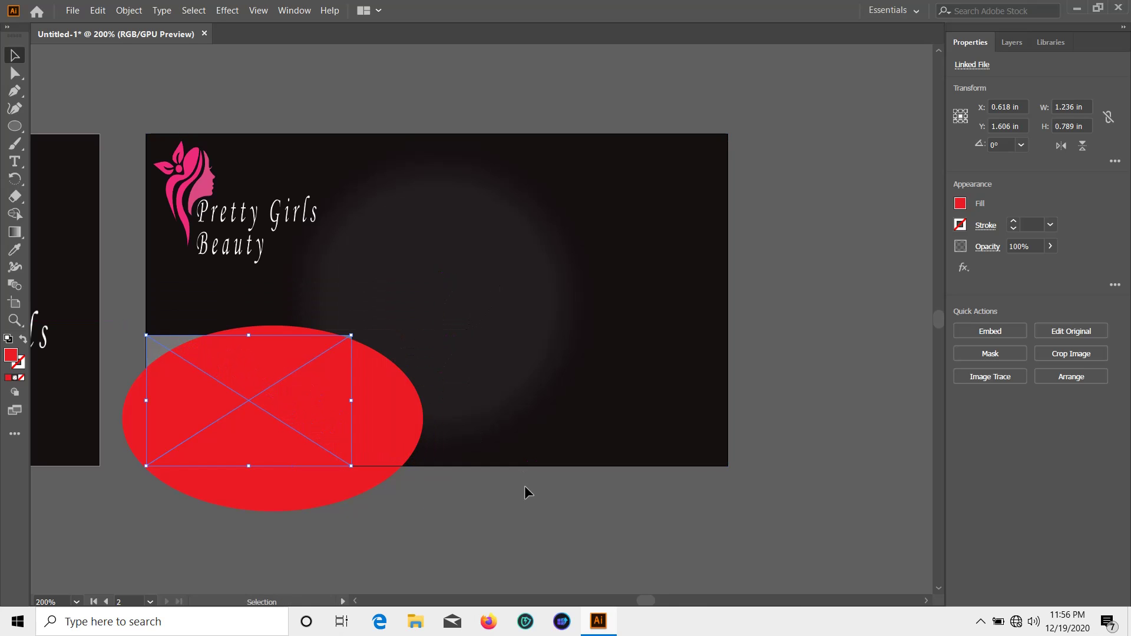
{"action": "left_click", "coordinate": [525, 486]}
{"action": "left_click", "coordinate": [326, 397]}
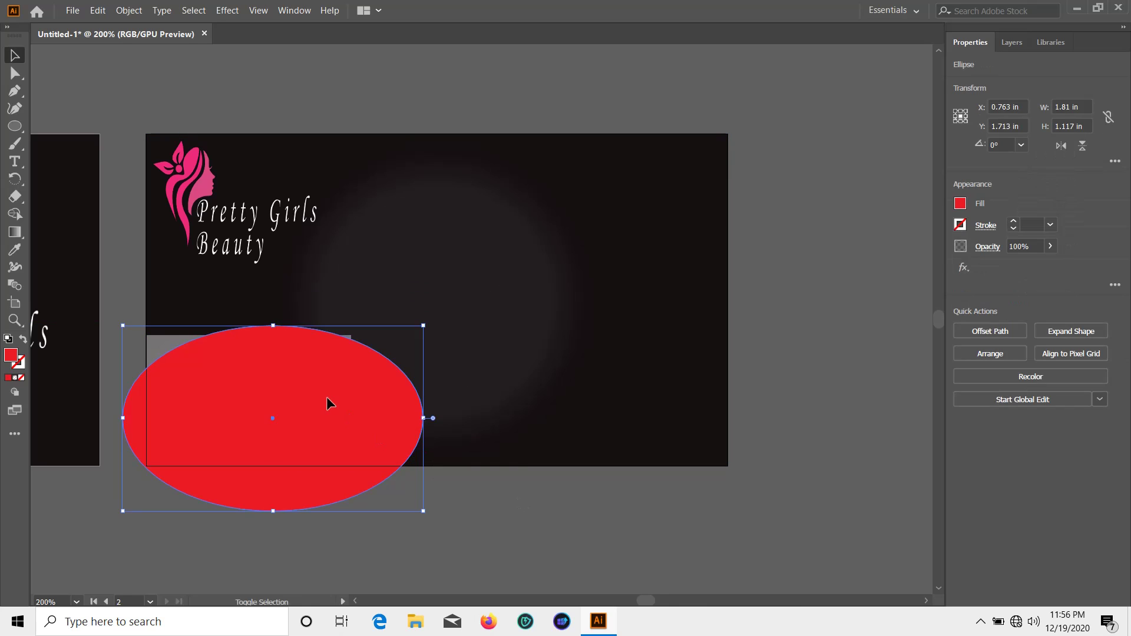
{"action": "left_click", "coordinate": [164, 338]}
{"action": "right_click", "coordinate": [165, 340]}
{"action": "left_click", "coordinate": [222, 417]}
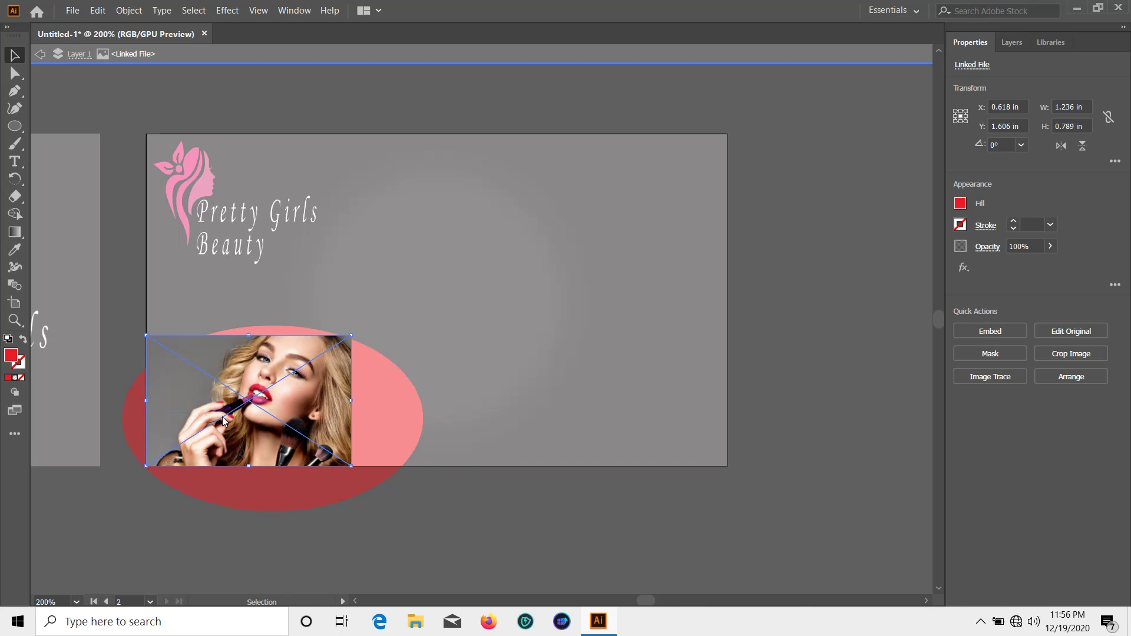
{"action": "key", "text": "ctrl+z"}
{"action": "right_click", "coordinate": [248, 348]}
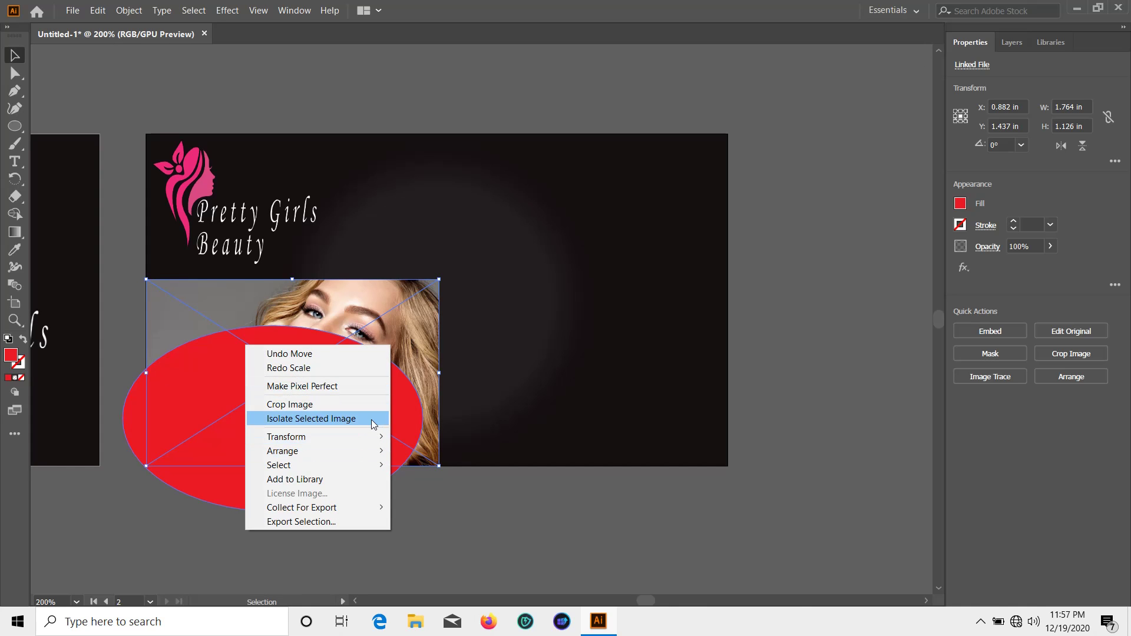
{"action": "left_click", "coordinate": [489, 507]}
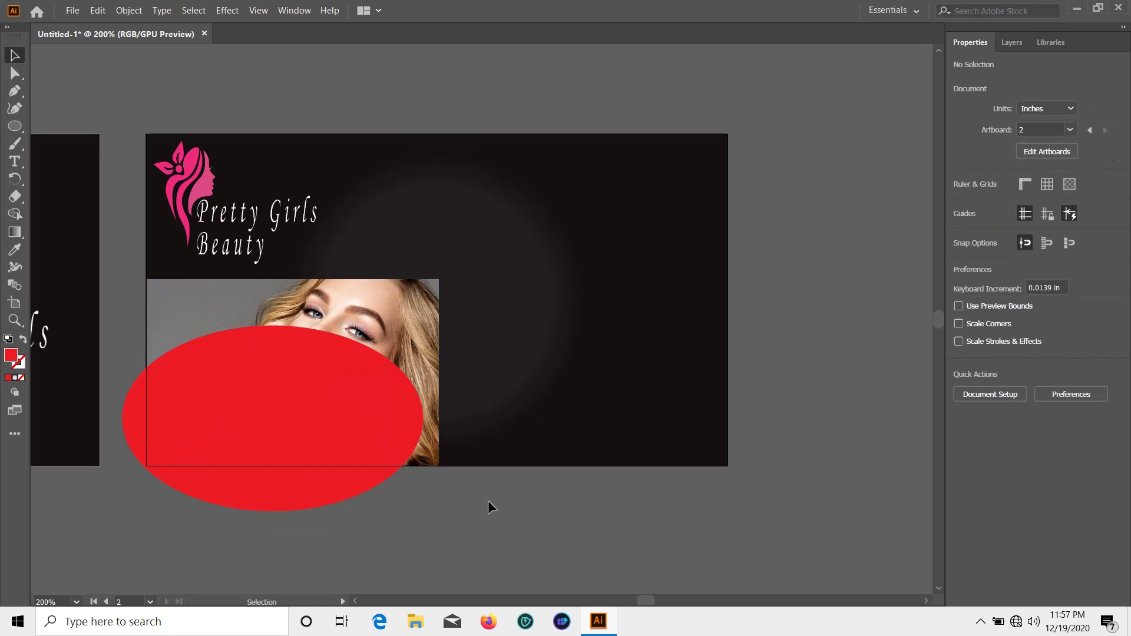
{"action": "left_click", "coordinate": [419, 298]}
{"action": "left_click", "coordinate": [301, 484], "text": "shift"}
{"action": "right_click", "coordinate": [251, 342]}
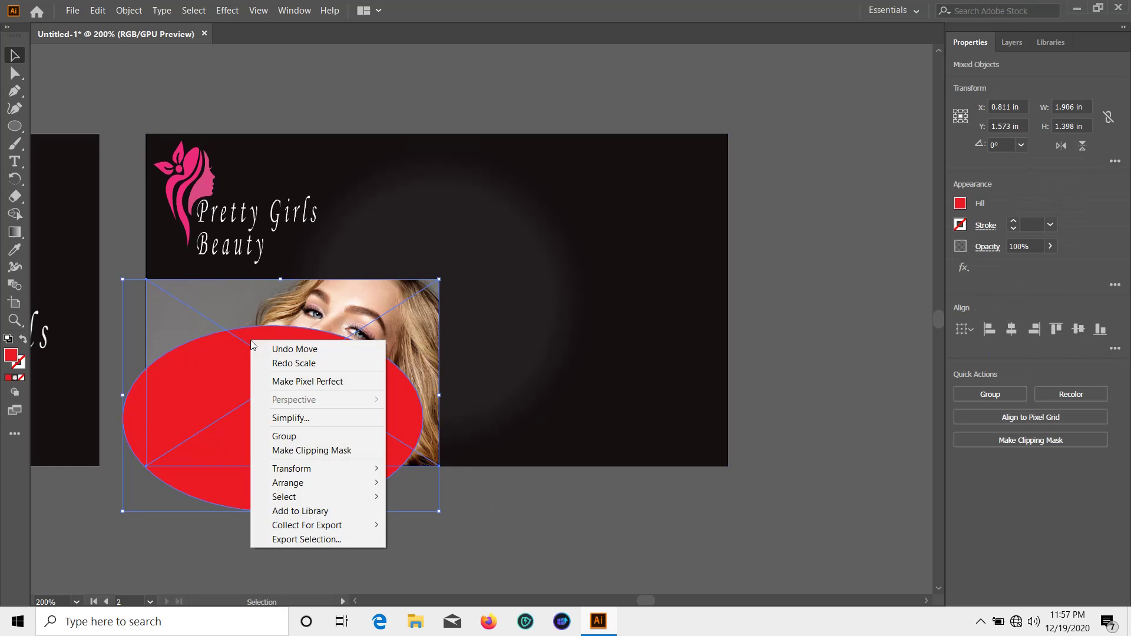
Clip the photo into the ellipse, then enlarge the oval and resize the photo within it
{"action": "left_click", "coordinate": [312, 449]}
{"action": "left_click", "coordinate": [489, 488]}
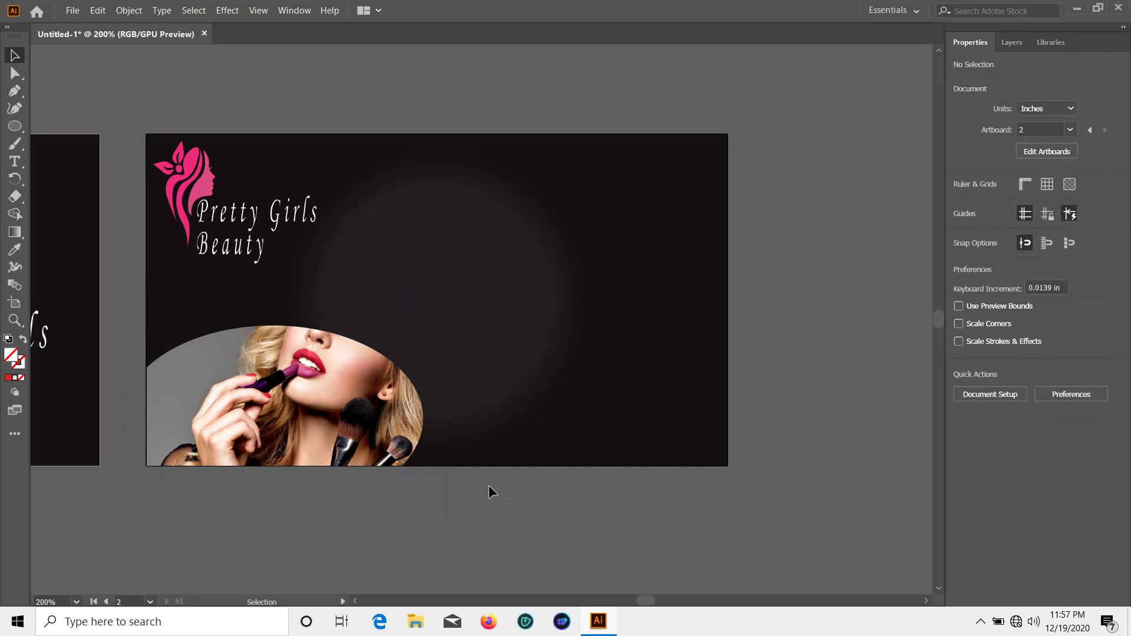
{"action": "left_click", "coordinate": [338, 413]}
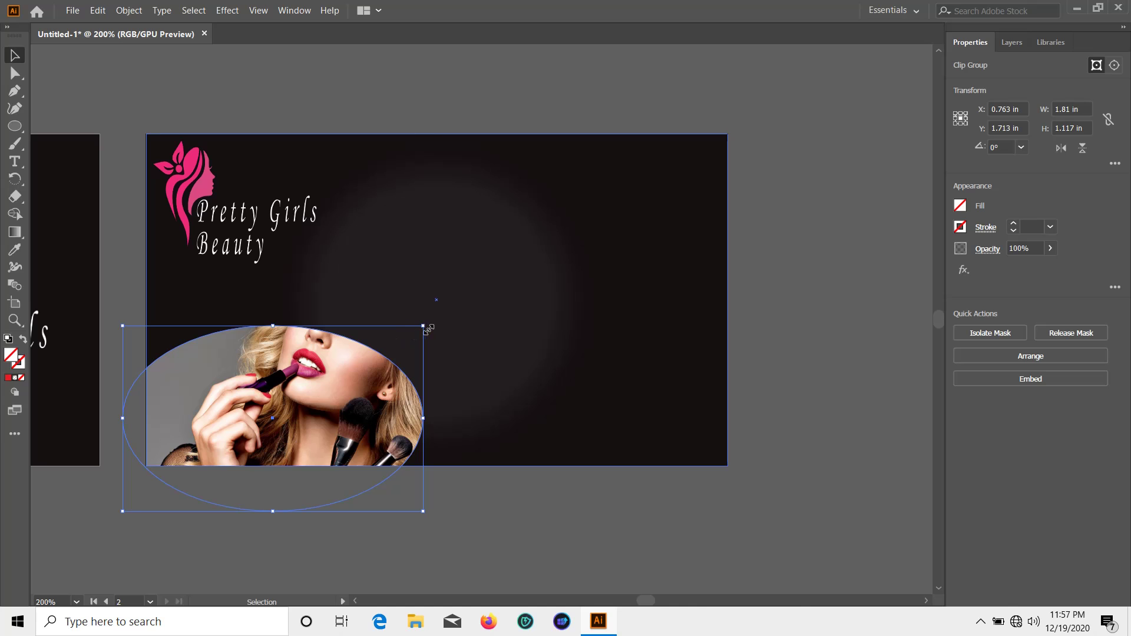
{"action": "left_click_drag", "start_coordinate": [423, 326], "coordinate": [442, 301]}
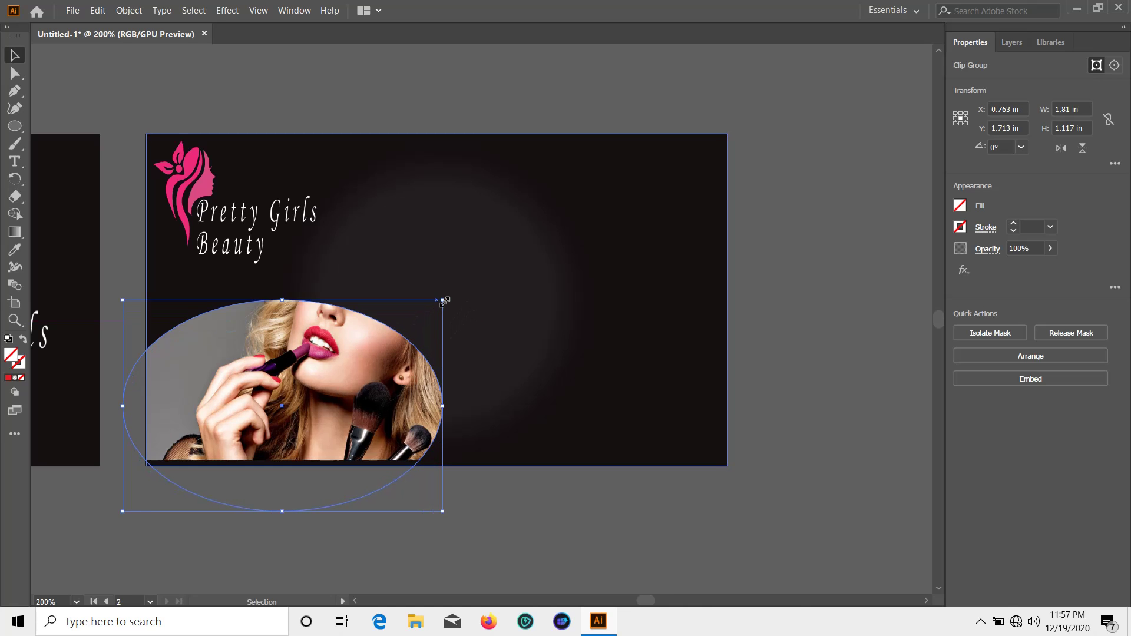
{"action": "double_click", "coordinate": [358, 391]}
{"action": "double_click", "coordinate": [358, 391]}
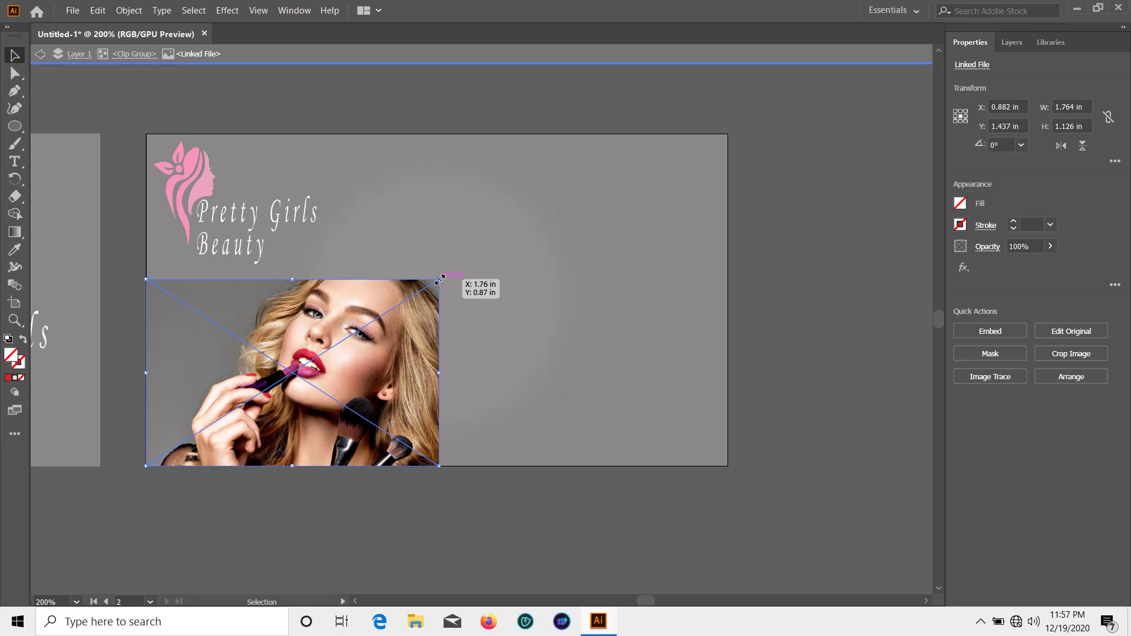
{"action": "left_click_drag", "start_coordinate": [439, 279], "coordinate": [424, 316]}
{"action": "double_click", "coordinate": [406, 499]}
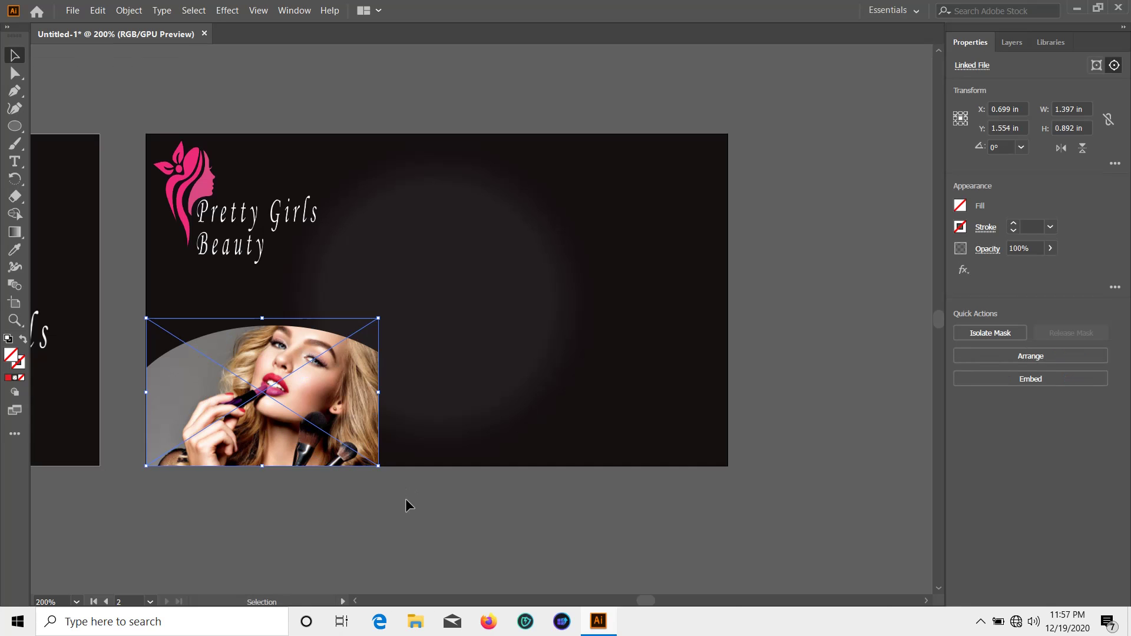
Widen the oval to the right and enlarge the photo inside to match
{"action": "double_click", "coordinate": [333, 405]}
{"action": "double_click", "coordinate": [362, 496]}
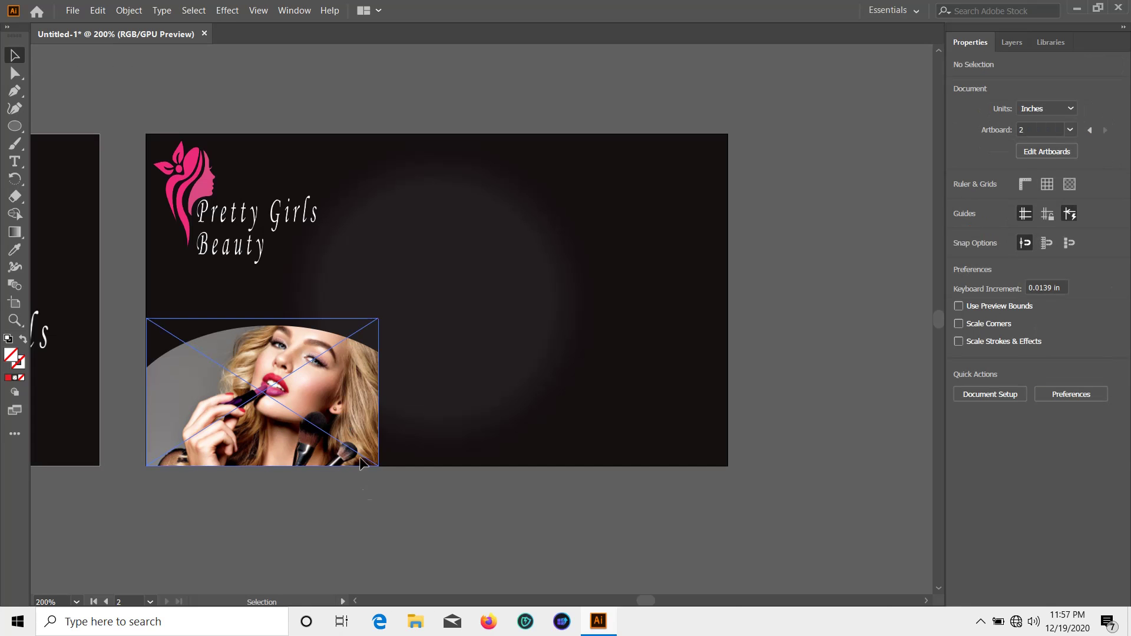
{"action": "left_click", "coordinate": [353, 426]}
{"action": "left_click_drag", "start_coordinate": [424, 420], "coordinate": [437, 419]}
{"action": "left_click", "coordinate": [481, 502]}
{"action": "double_click", "coordinate": [335, 416]}
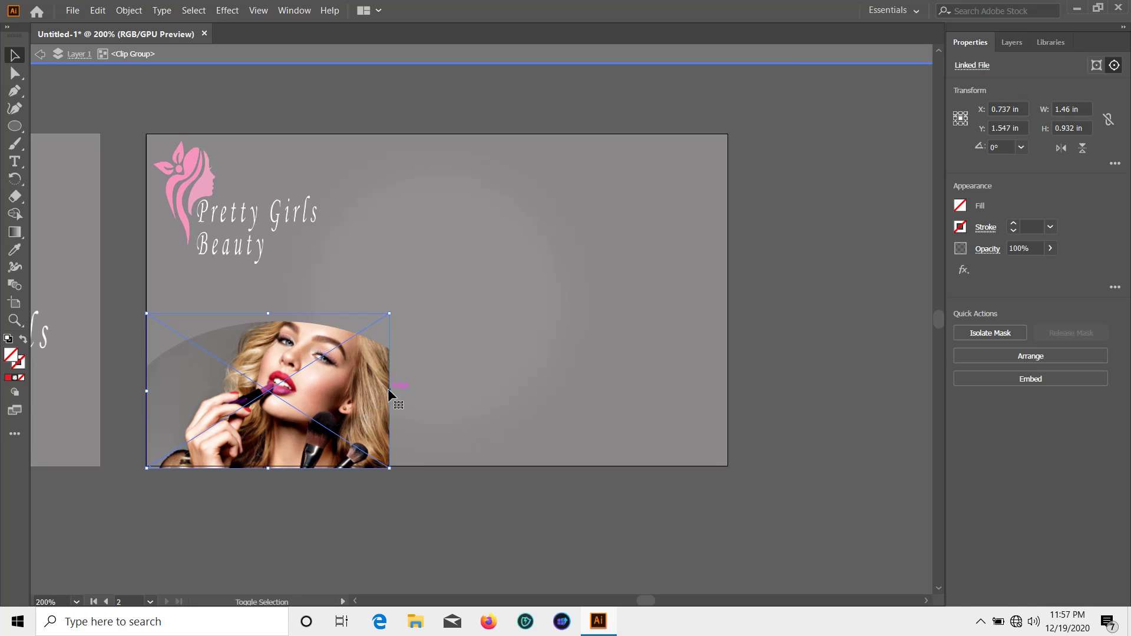
{"action": "left_click_drag", "start_coordinate": [389, 390], "coordinate": [414, 390]}
{"action": "double_click", "coordinate": [447, 494]}
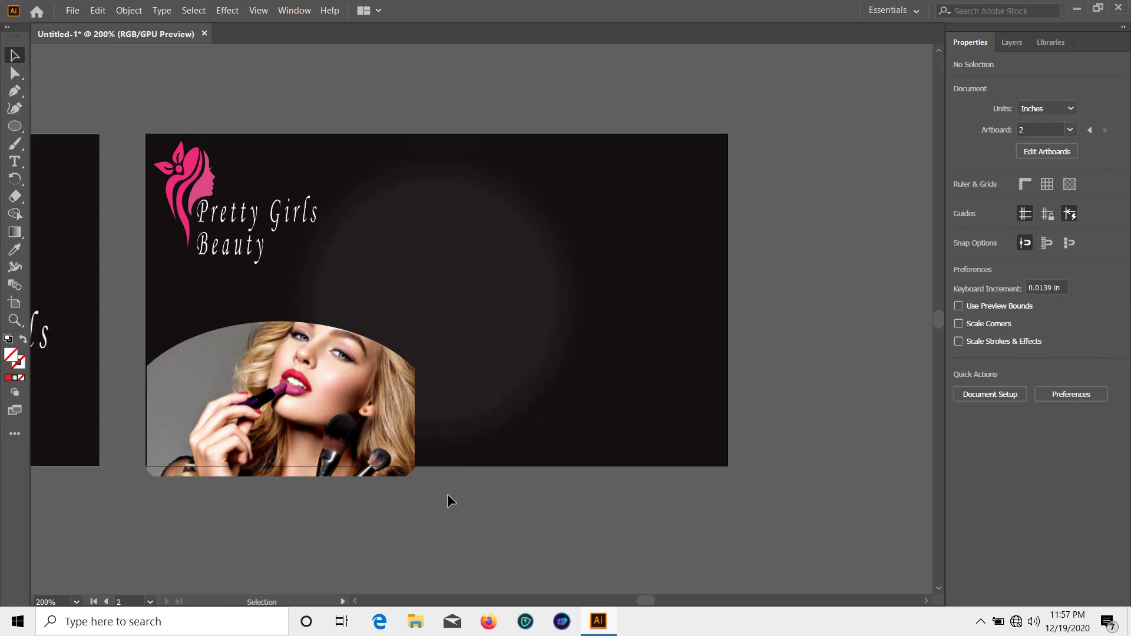
Enlarge the photo inside the oval and shift it down-left within the mask
{"action": "left_click", "coordinate": [333, 403]}
{"action": "left_click_drag", "start_coordinate": [332, 401], "coordinate": [338, 400]}
{"action": "left_click", "coordinate": [445, 475]}
{"action": "double_click", "coordinate": [328, 416]}
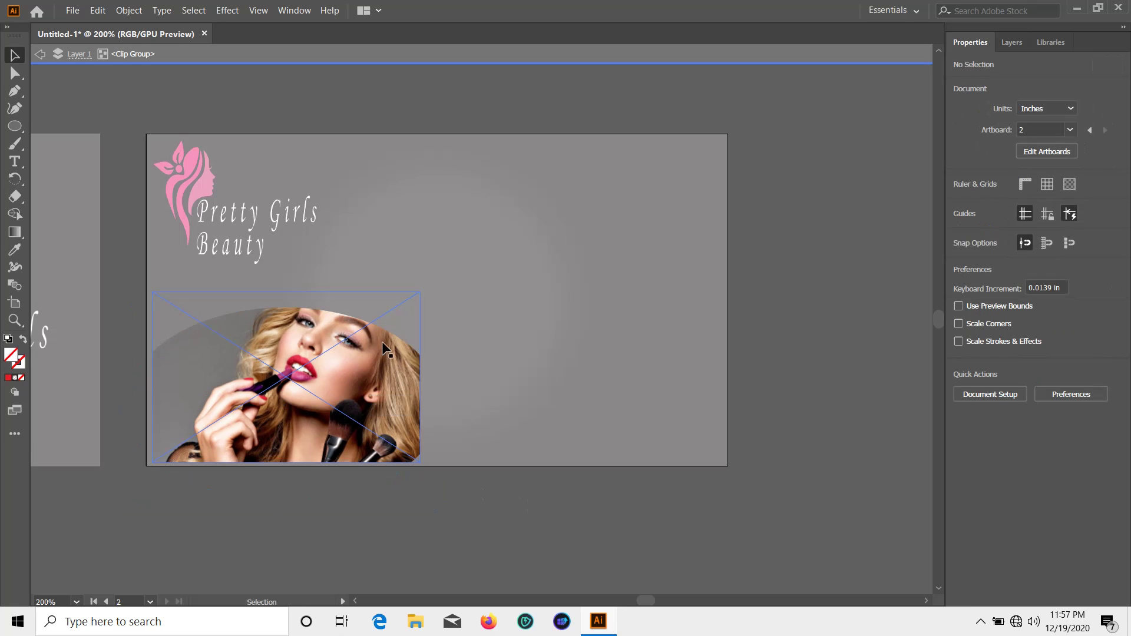
{"action": "left_click", "coordinate": [374, 380]}
{"action": "left_click_drag", "start_coordinate": [421, 291], "coordinate": [443, 266]}
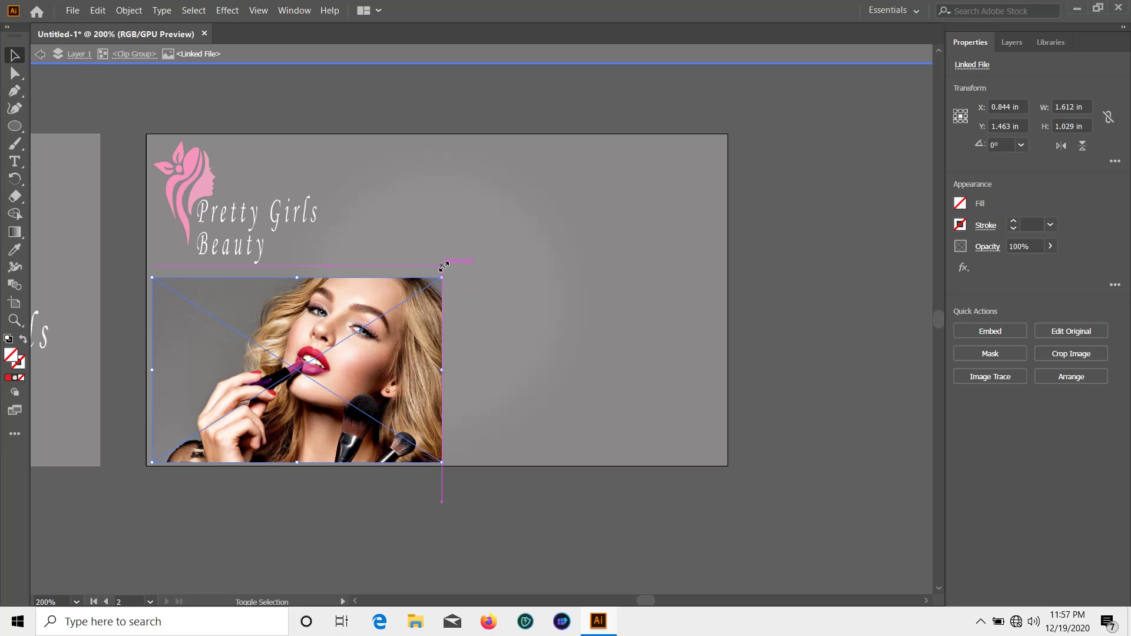
{"action": "double_click", "coordinate": [535, 527]}
{"action": "double_click", "coordinate": [344, 402]}
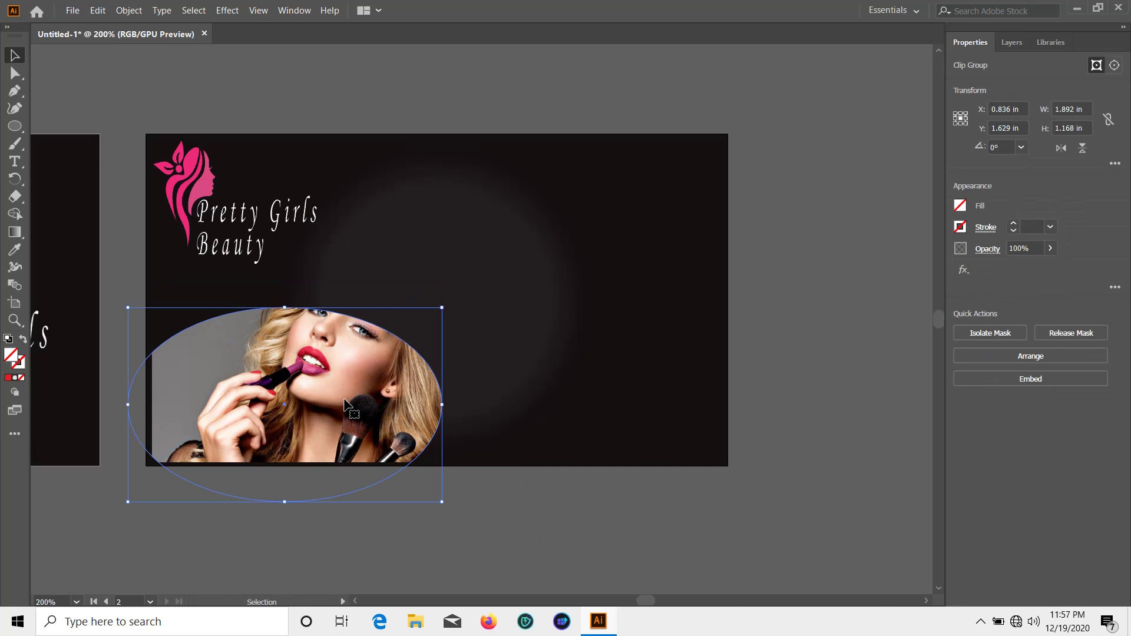
{"action": "left_click_drag", "start_coordinate": [342, 398], "coordinate": [328, 426]}
{"action": "left_click", "coordinate": [485, 497]}
Enlarge the photo further and move the oval mask left over it
{"action": "left_click", "coordinate": [330, 429]}
{"action": "left_click", "coordinate": [353, 448]}
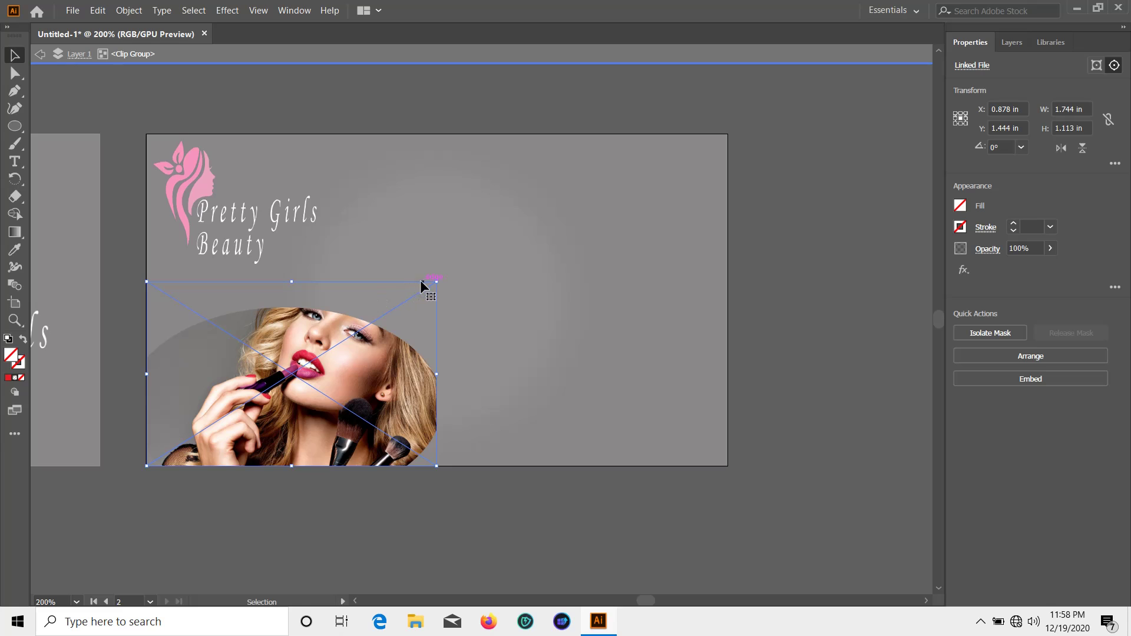
{"action": "left_click_drag", "start_coordinate": [437, 281], "coordinate": [436, 314]}
{"action": "double_click", "coordinate": [461, 522]}
{"action": "left_click", "coordinate": [406, 402]}
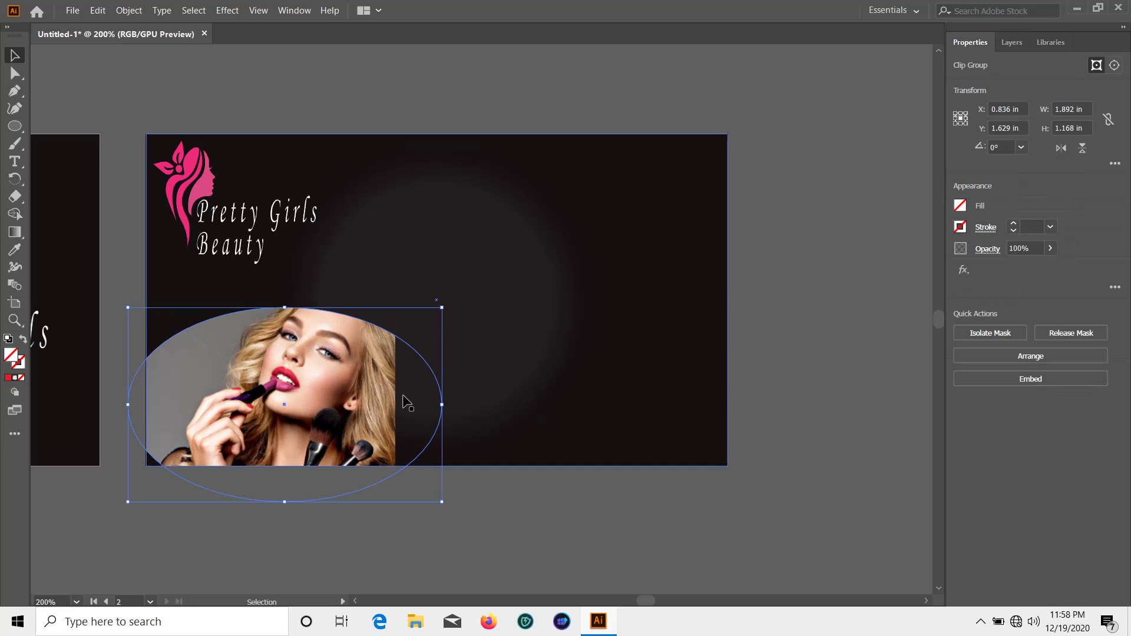
{"action": "left_click_drag", "start_coordinate": [365, 405], "coordinate": [300, 391]}
{"action": "double_click", "coordinate": [255, 391]}
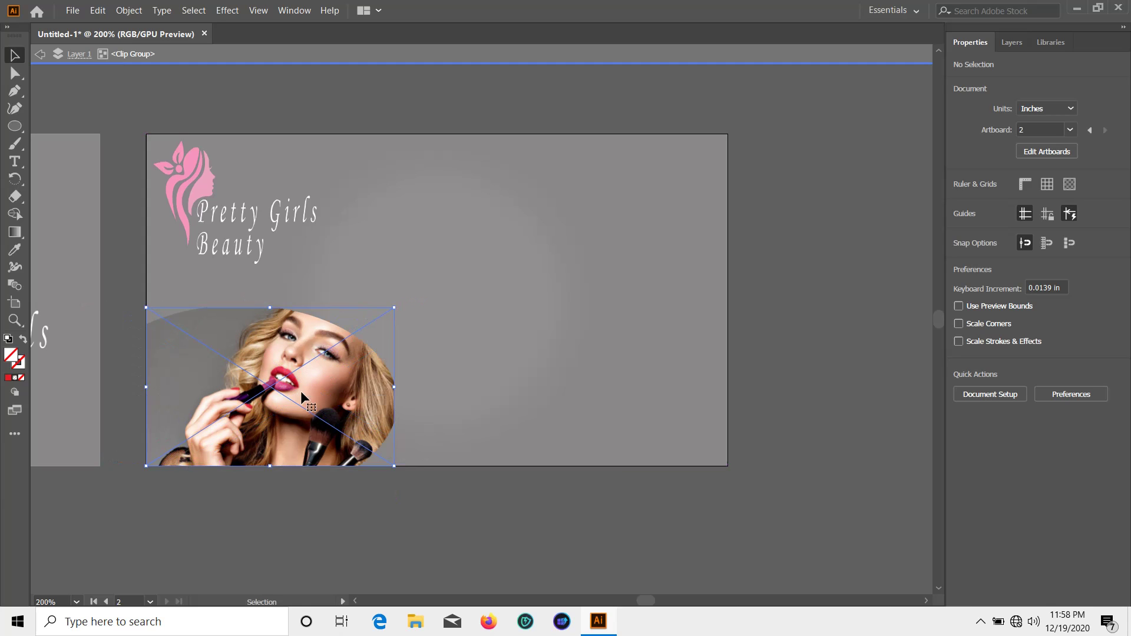
{"action": "double_click", "coordinate": [458, 483]}
{"action": "mouse_move", "coordinate": [365, 409]}
{"action": "left_mouse_down"}
{"action": "mouse_move", "coordinate": [375, 404]}
{"action": "mouse_move", "coordinate": [366, 405]}
{"action": "left_mouse_up"}
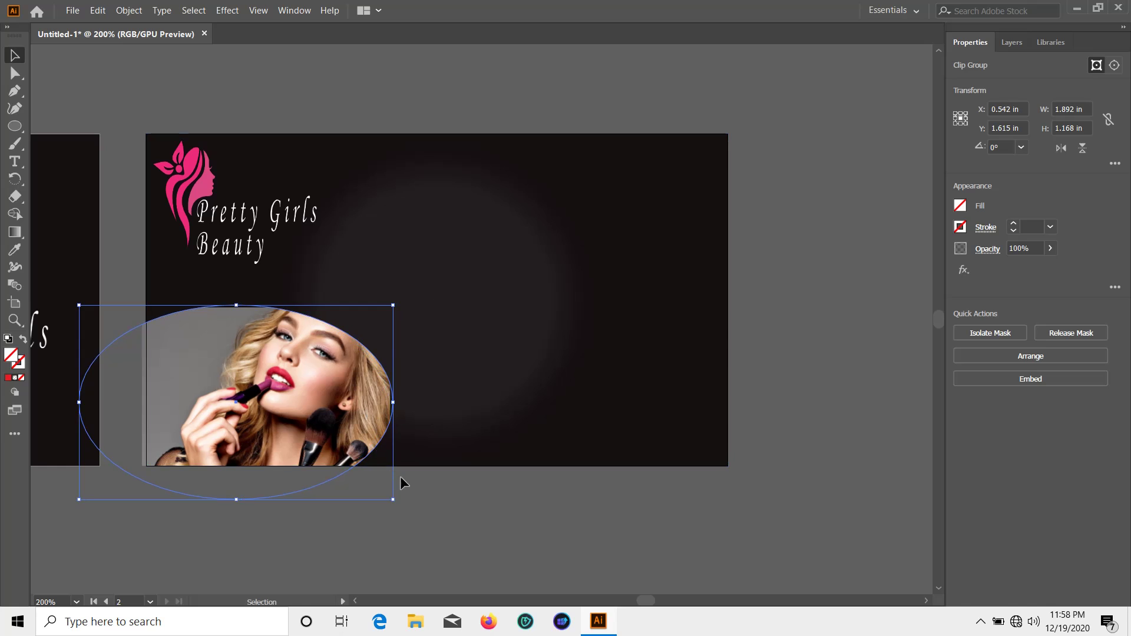
{"action": "left_click", "coordinate": [403, 483]}
Fine-tune the photo's position and size, leaving a 1.892 × 1.168 in oval at lower left
{"action": "double_click", "coordinate": [232, 423]}
{"action": "left_click_drag", "start_coordinate": [226, 410], "coordinate": [230, 410]}
{"action": "left_click", "coordinate": [426, 492]}
{"action": "left_click", "coordinate": [262, 364]}
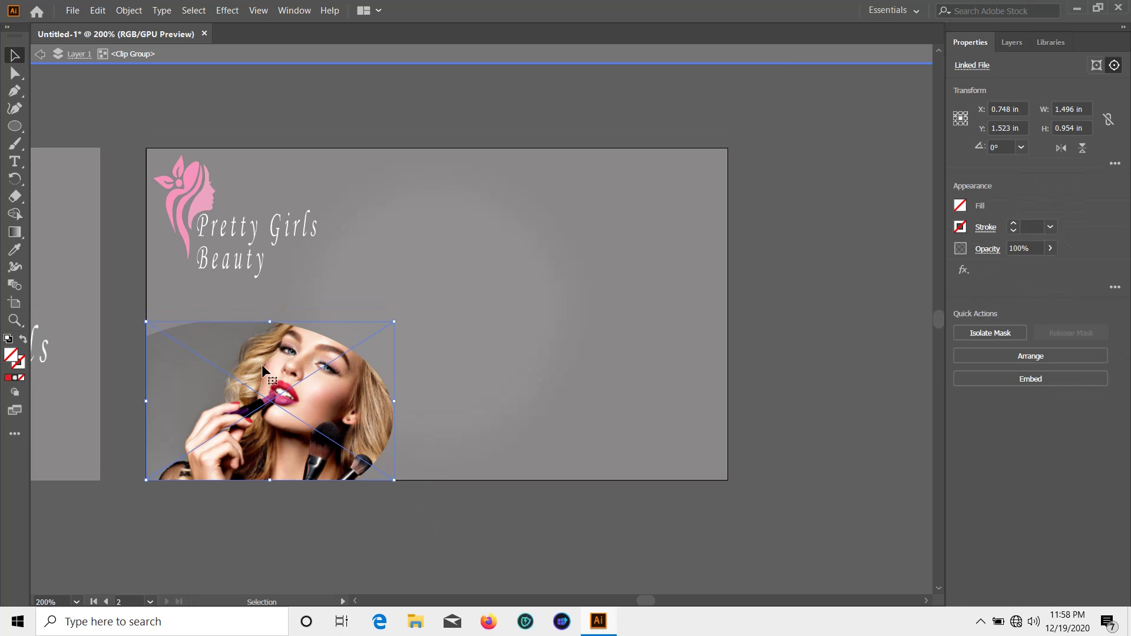
{"action": "left_click_drag", "start_coordinate": [271, 322], "coordinate": [271, 319]}
{"action": "left_click", "coordinate": [478, 515]}
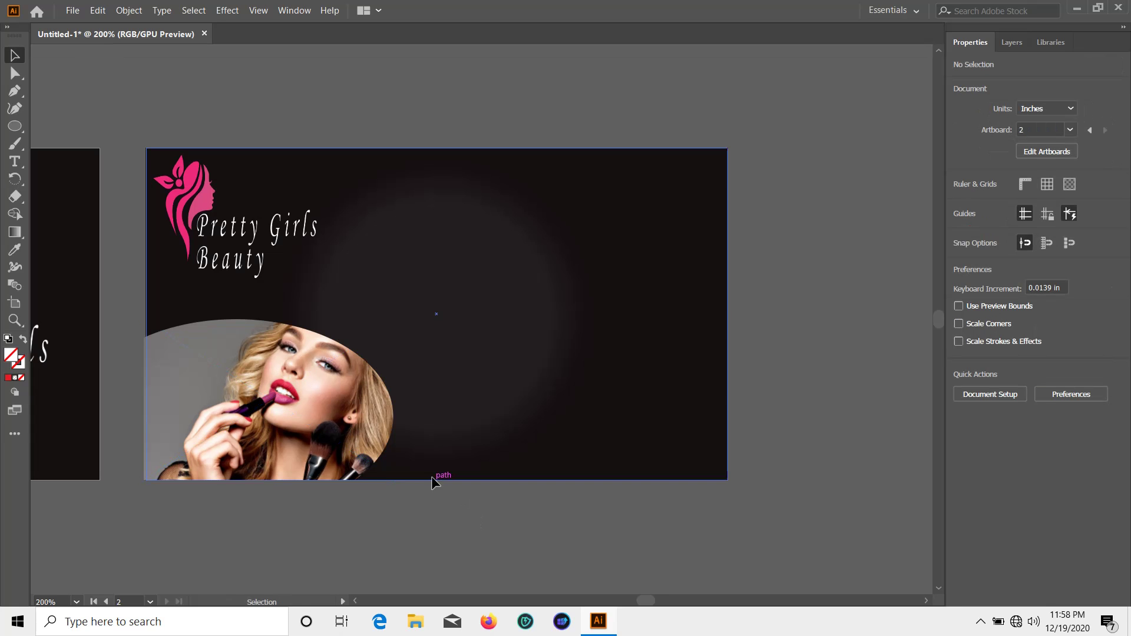
{"action": "left_click_drag", "start_coordinate": [253, 419], "coordinate": [250, 414]}
{"action": "left_click", "coordinate": [435, 485]}
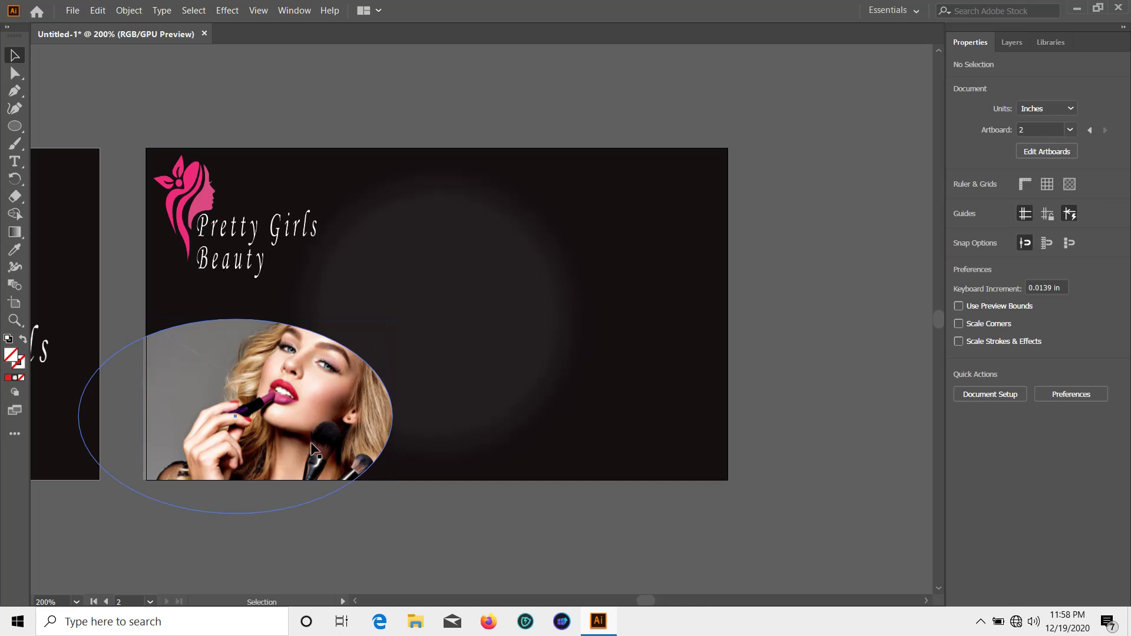
{"action": "left_click_drag", "start_coordinate": [315, 442], "coordinate": [307, 440]}
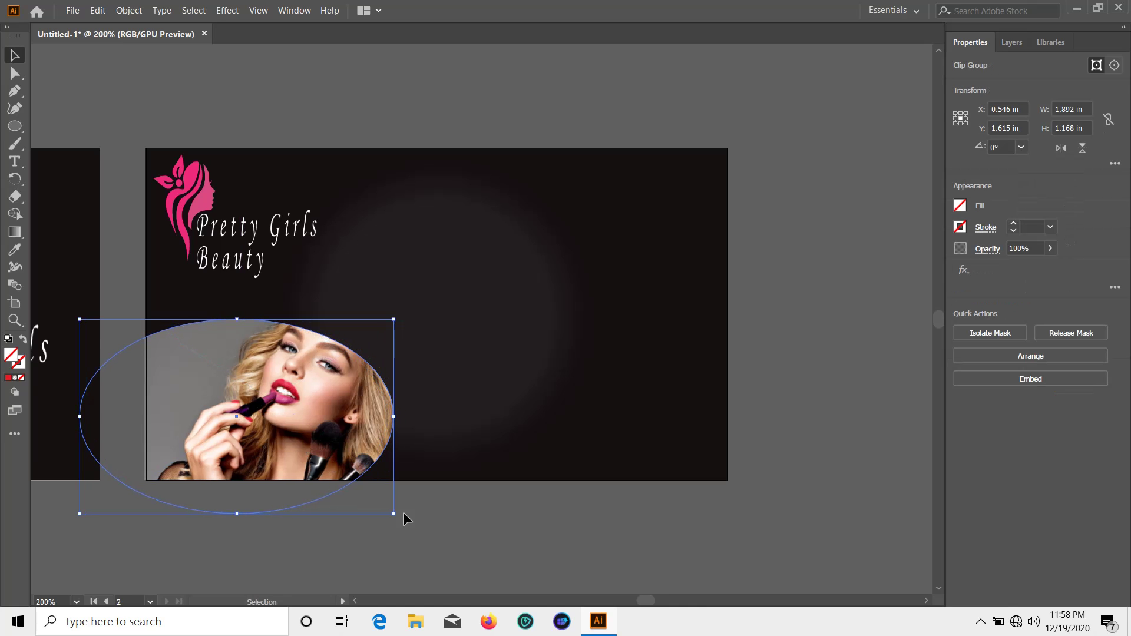
{"action": "left_click", "coordinate": [450, 528]}
{"action": "scroll", "coordinate": [453, 532], "scroll_direction": "up", "scroll_amount": 2}
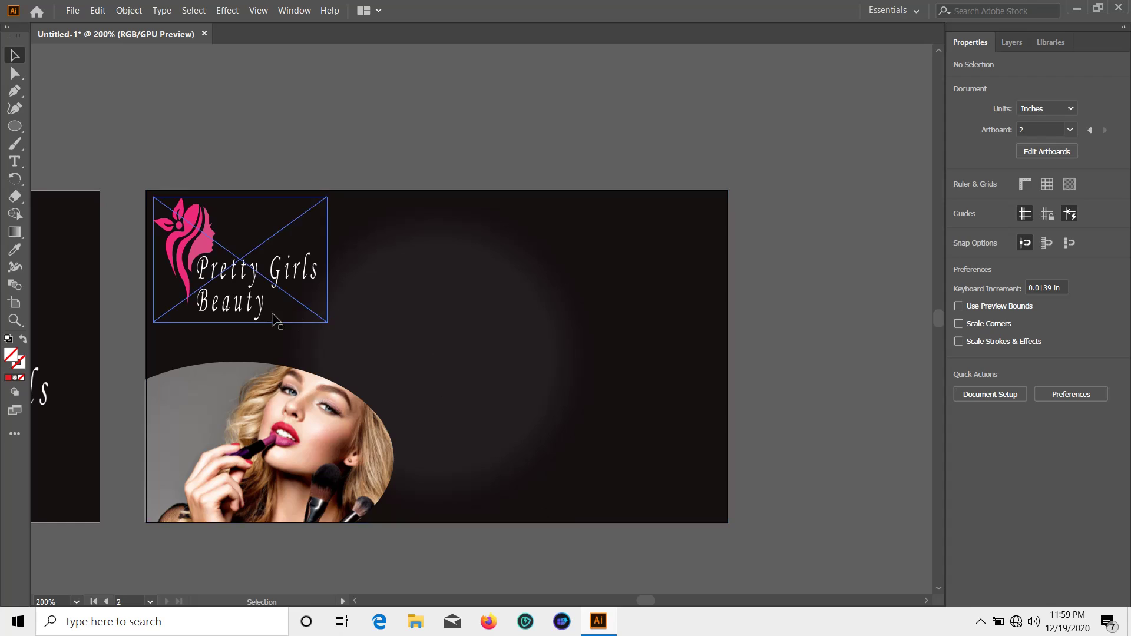
Draw a thin 1.379 × 0.135 in bar at the card's top-right and fill it white
{"action": "left_click", "coordinate": [15, 128]}
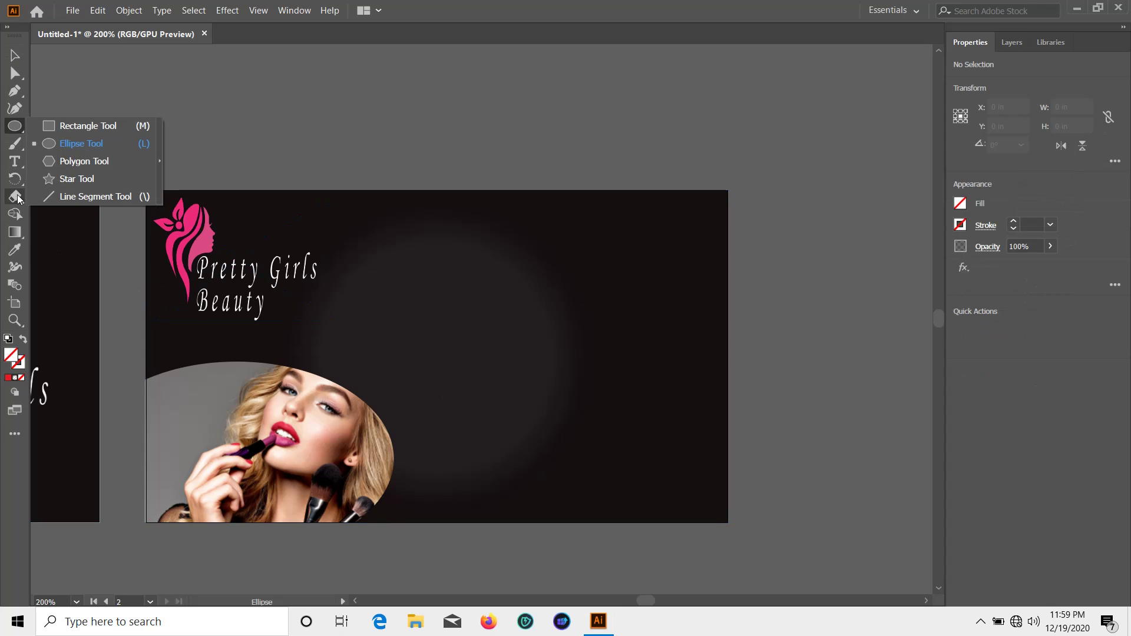
{"action": "left_click", "coordinate": [29, 128]}
{"action": "left_click", "coordinate": [21, 126]}
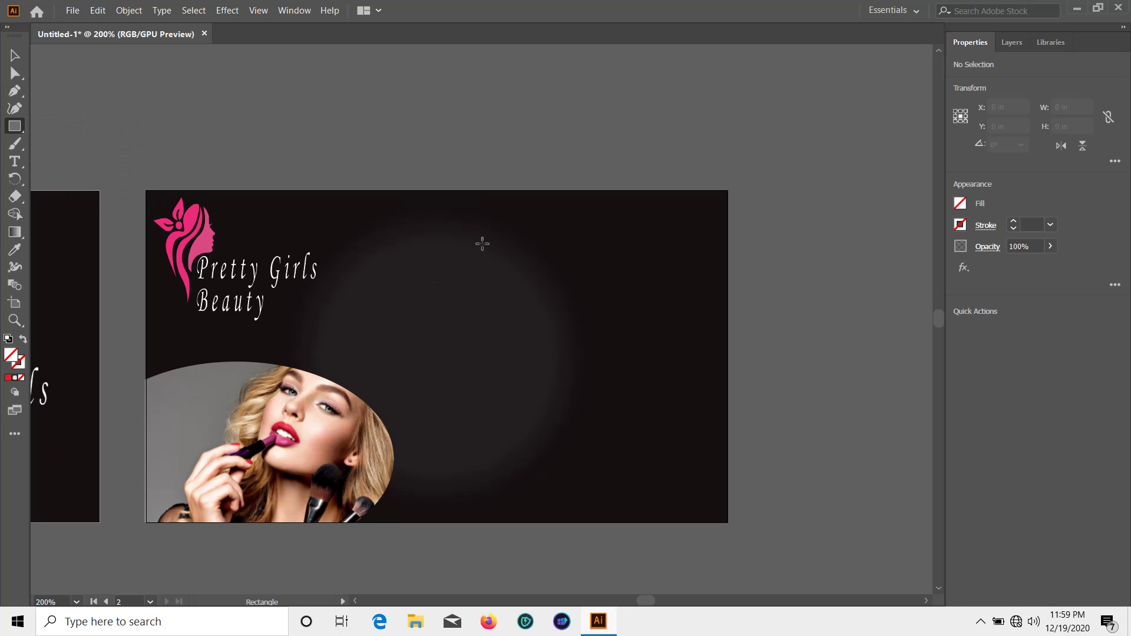
{"action": "left_click_drag", "start_coordinate": [461, 216], "coordinate": [690, 239]}
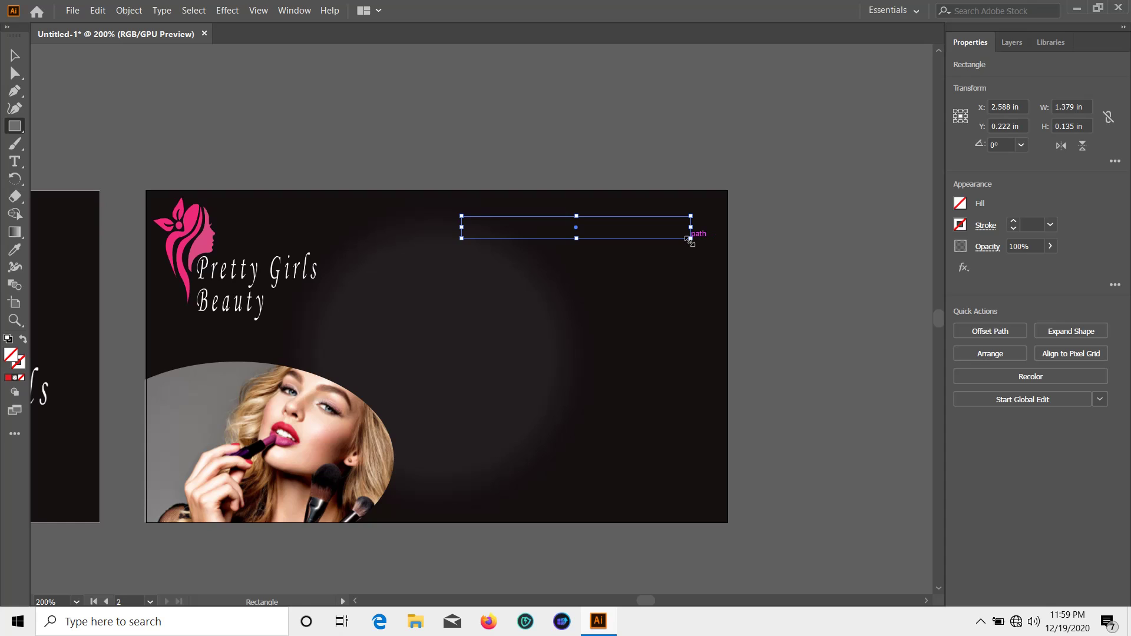
{"action": "left_click", "coordinate": [15, 55]}
{"action": "left_click", "coordinate": [960, 203]}
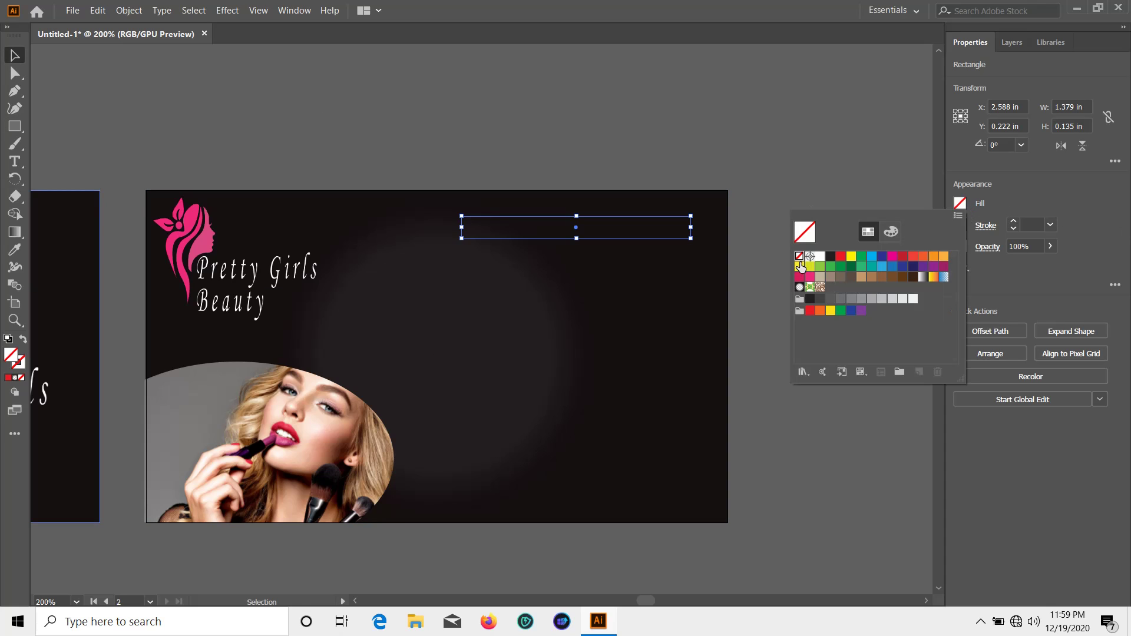
{"action": "left_click", "coordinate": [820, 257]}
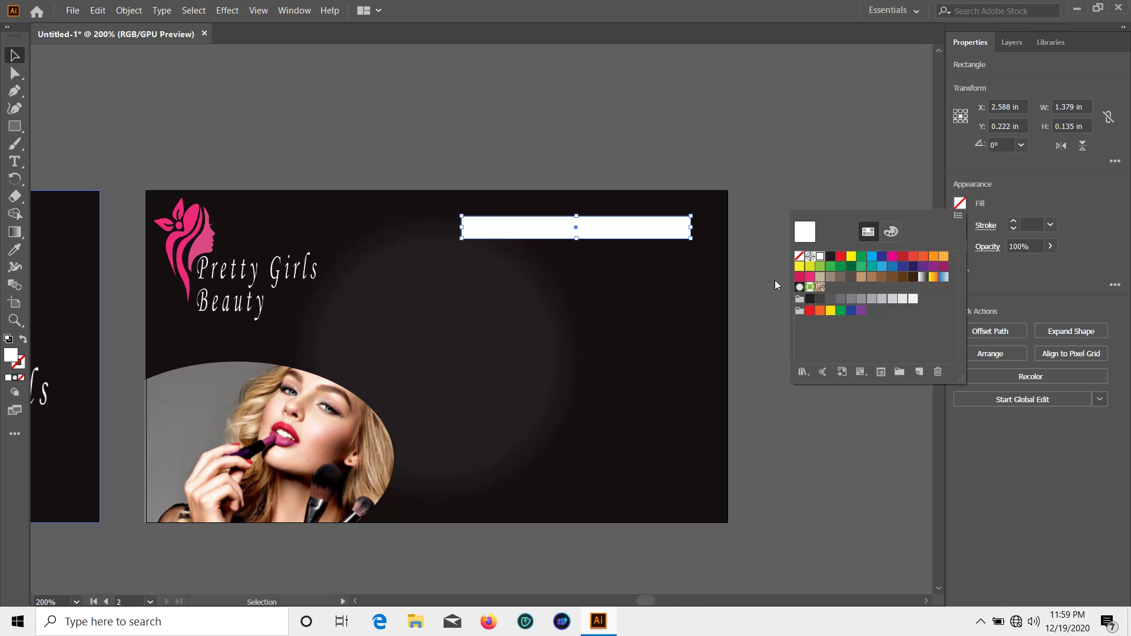
{"action": "left_click", "coordinate": [701, 183]}
{"action": "left_click", "coordinate": [740, 271]}
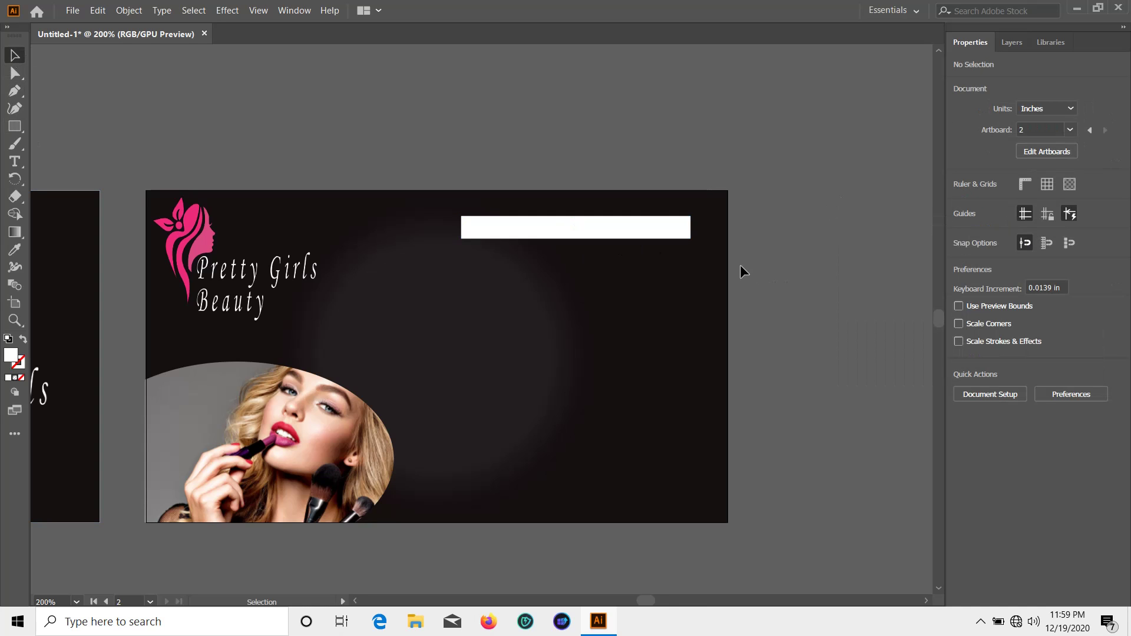
Undo the accidental move, then round the white bar's corners fully with Direct Selection
{"action": "scroll", "coordinate": [622, 227], "scroll_direction": "up", "scroll_amount": 2}
{"action": "mouse_move", "coordinate": [621, 291]}
{"action": "left_mouse_down"}
{"action": "mouse_move", "coordinate": [621, 236]}
{"action": "mouse_move", "coordinate": [621, 291]}
{"action": "left_mouse_up"}
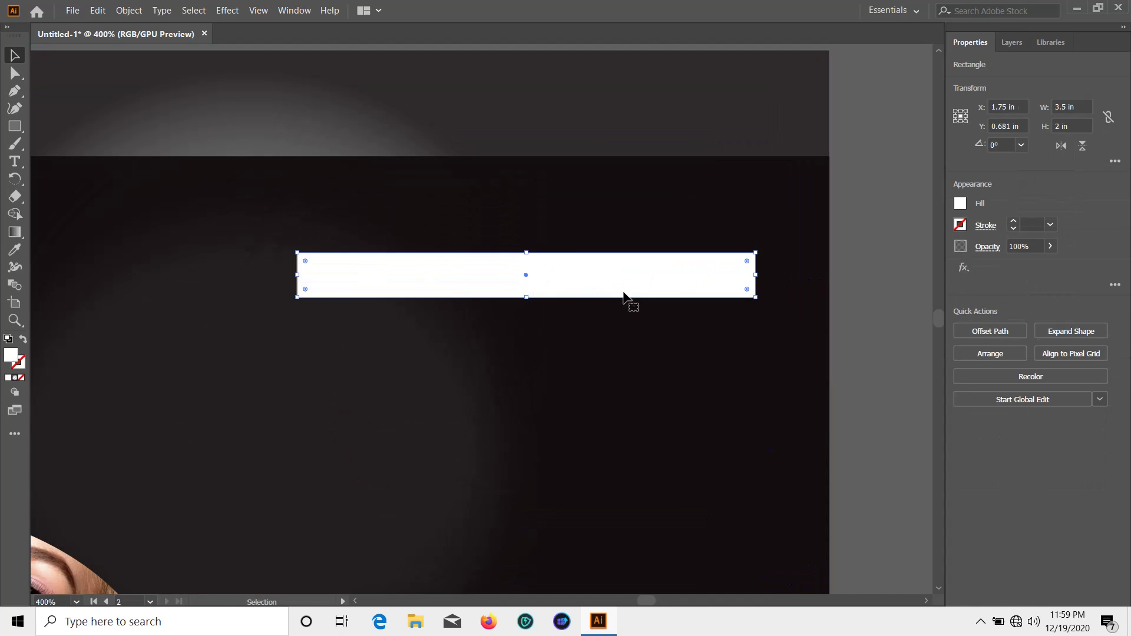
{"action": "key", "text": "ctrl+z"}
{"action": "key", "text": "ctrl+z"}
{"action": "left_click", "coordinate": [603, 247]}
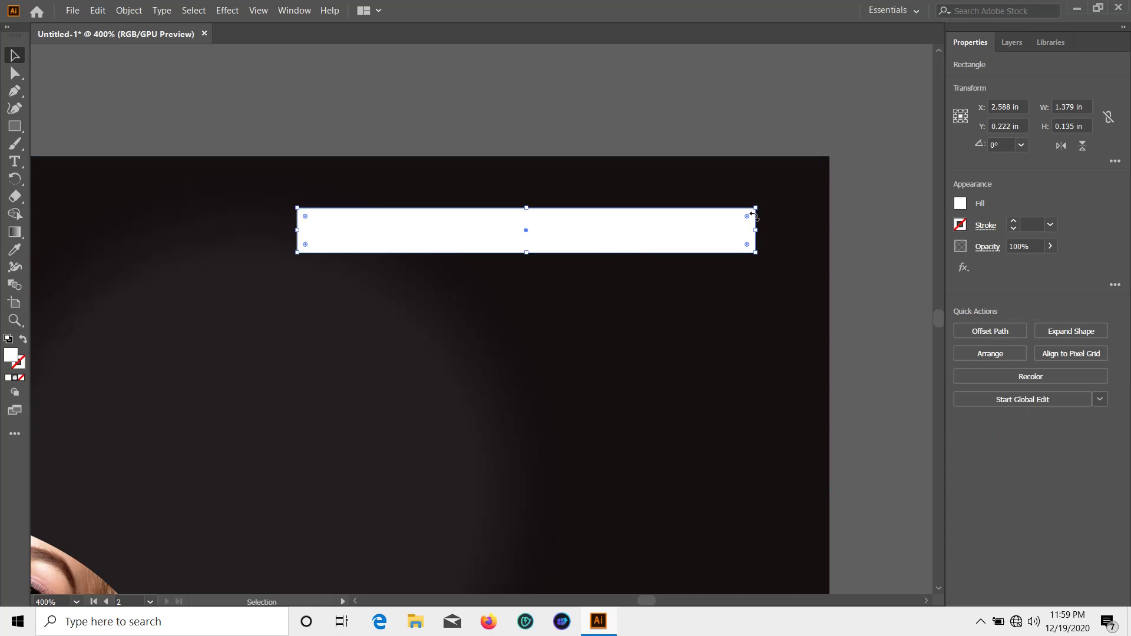
{"action": "scroll", "coordinate": [754, 215], "scroll_direction": "up", "scroll_amount": 2}
{"action": "key", "text": "a"}
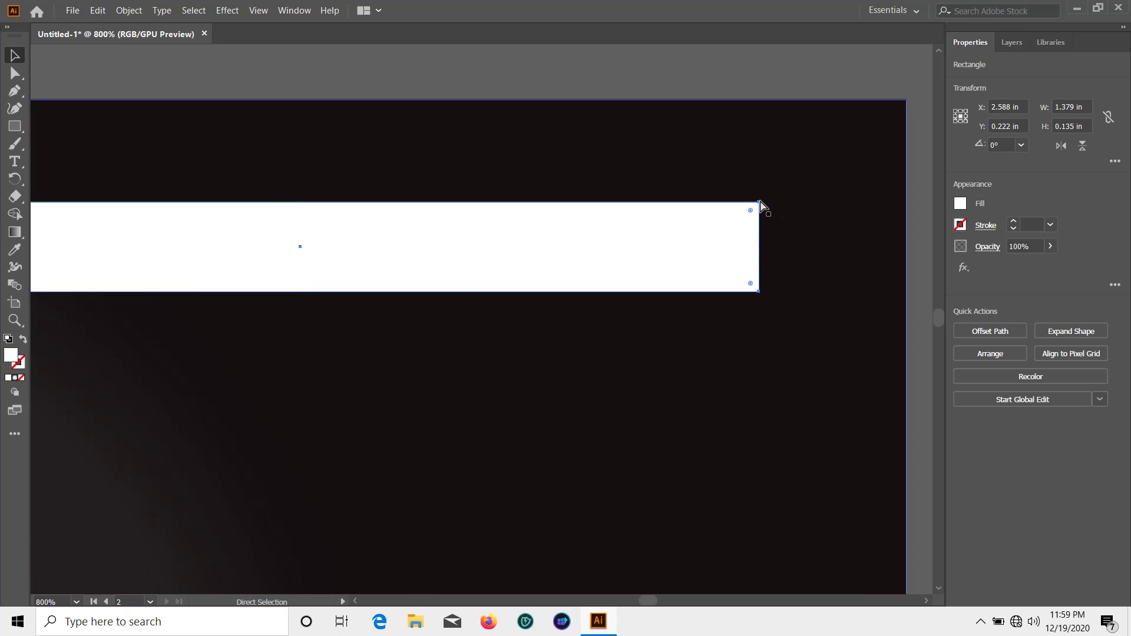
{"action": "left_click_drag", "start_coordinate": [759, 202], "coordinate": [760, 202]}
{"action": "scroll", "coordinate": [761, 214], "scroll_direction": "up", "scroll_amount": 1}
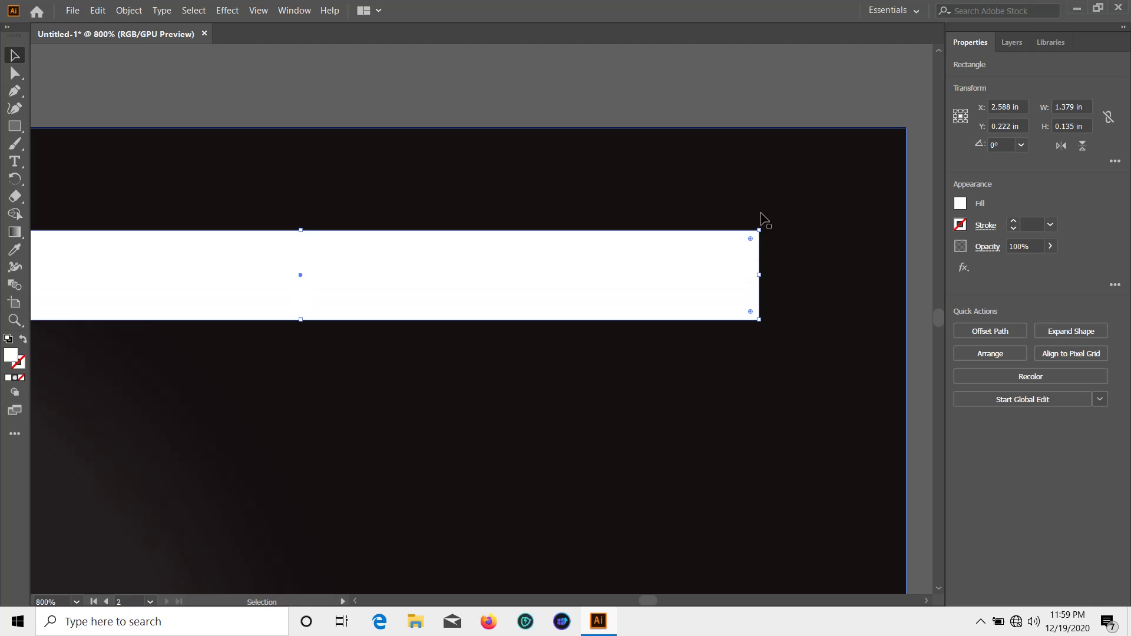
{"action": "left_click_drag", "start_coordinate": [750, 240], "coordinate": [693, 272]}
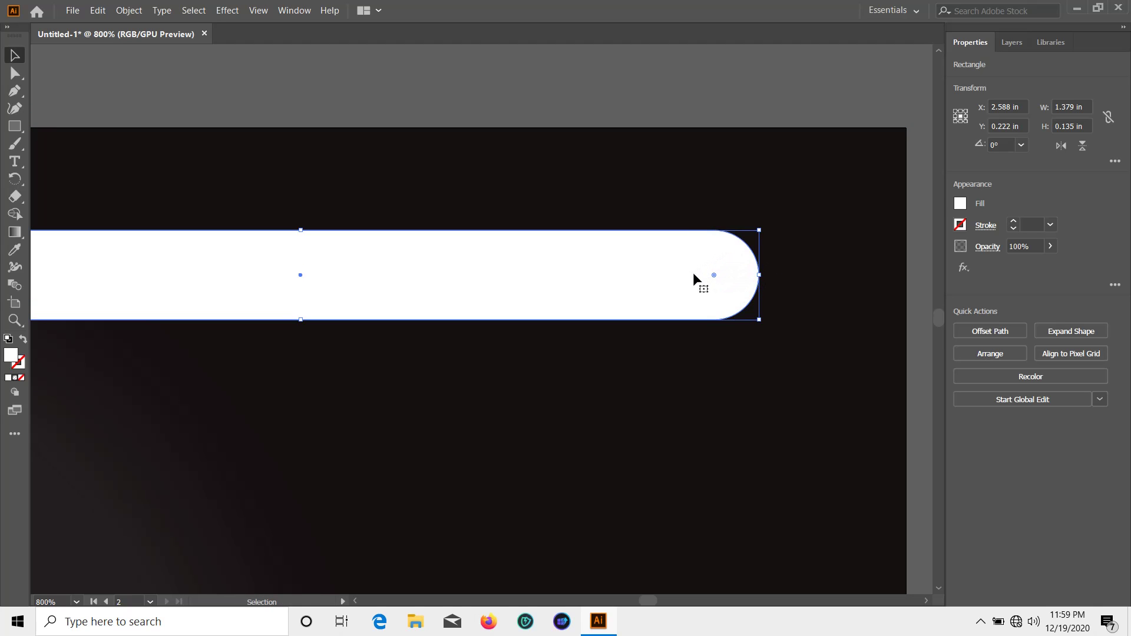
{"action": "key", "text": "space"}
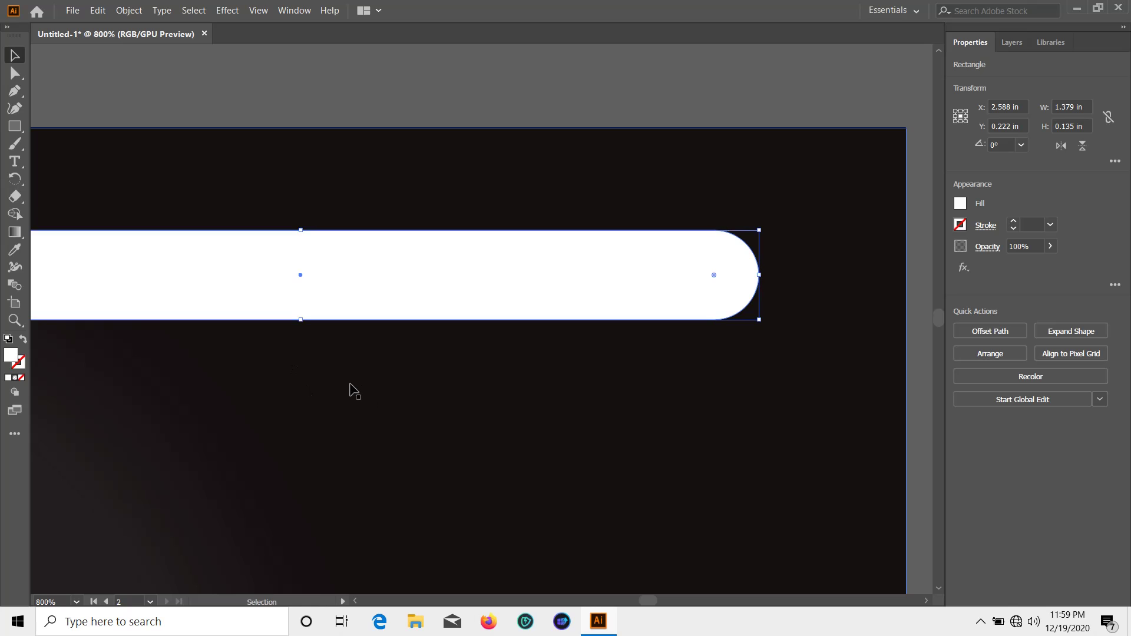
{"action": "key", "text": "ctrl+minus"}
Enlarge the rounded bar to about 1.57 × 0.18 in and nudge it up-right
{"action": "left_click", "coordinate": [472, 176]}
{"action": "scroll", "coordinate": [516, 276], "scroll_direction": "down", "scroll_amount": 3}
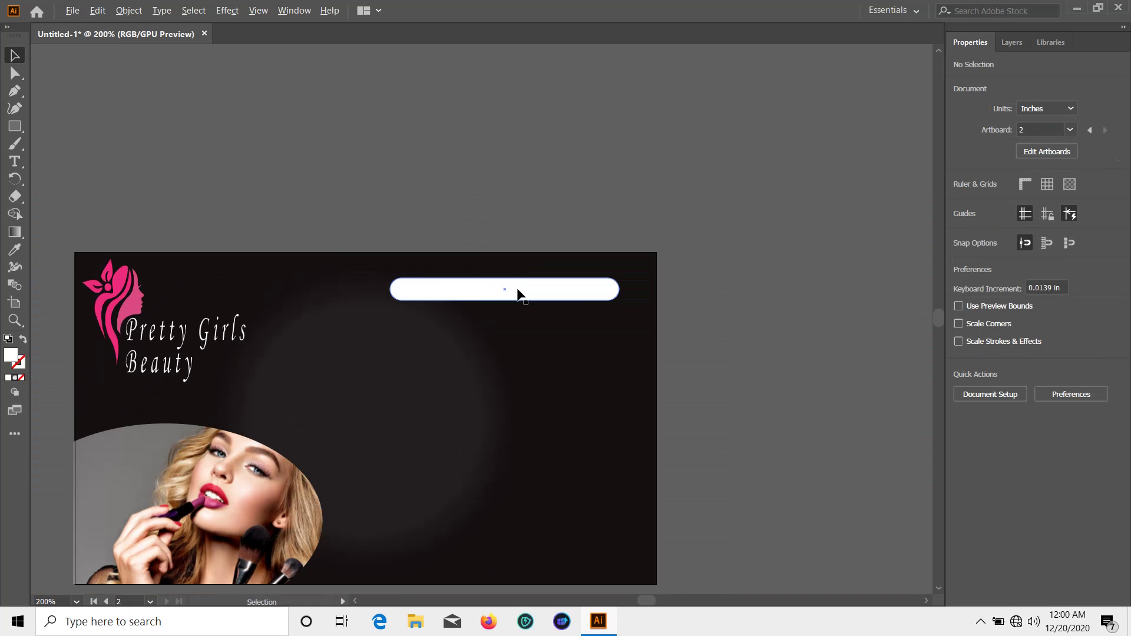
{"action": "left_click", "coordinate": [589, 295]}
{"action": "left_click_drag", "start_coordinate": [621, 302], "coordinate": [514, 331]}
{"action": "left_click", "coordinate": [702, 284]}
{"action": "left_click_drag", "start_coordinate": [579, 315], "coordinate": [582, 308]}
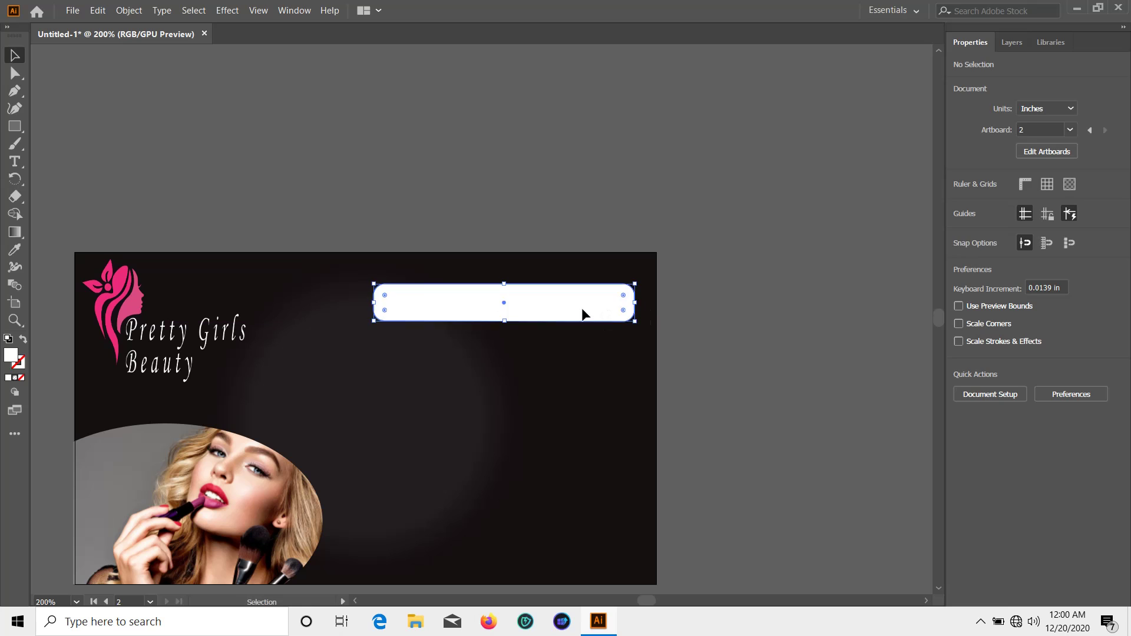
{"action": "left_click", "coordinate": [700, 318]}
{"action": "scroll", "coordinate": [695, 340], "scroll_direction": "down", "scroll_amount": 3}
Place a placeholder text object inside the white rounded bar
{"action": "left_click", "coordinate": [19, 126]}
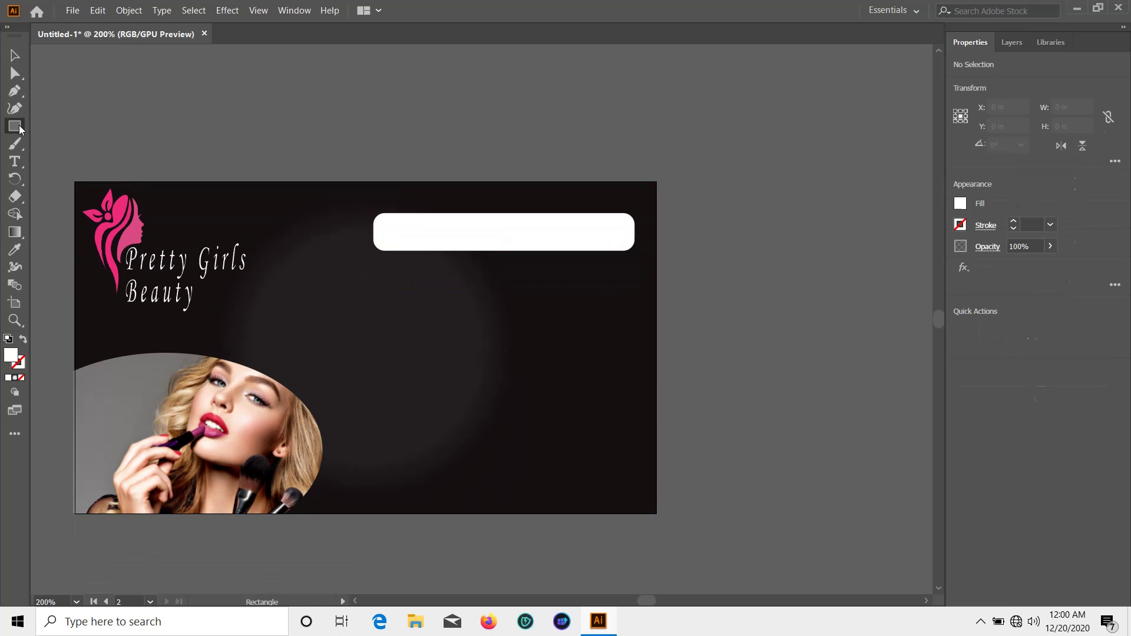
{"action": "left_click", "coordinate": [11, 162]}
{"action": "left_click", "coordinate": [402, 232]}
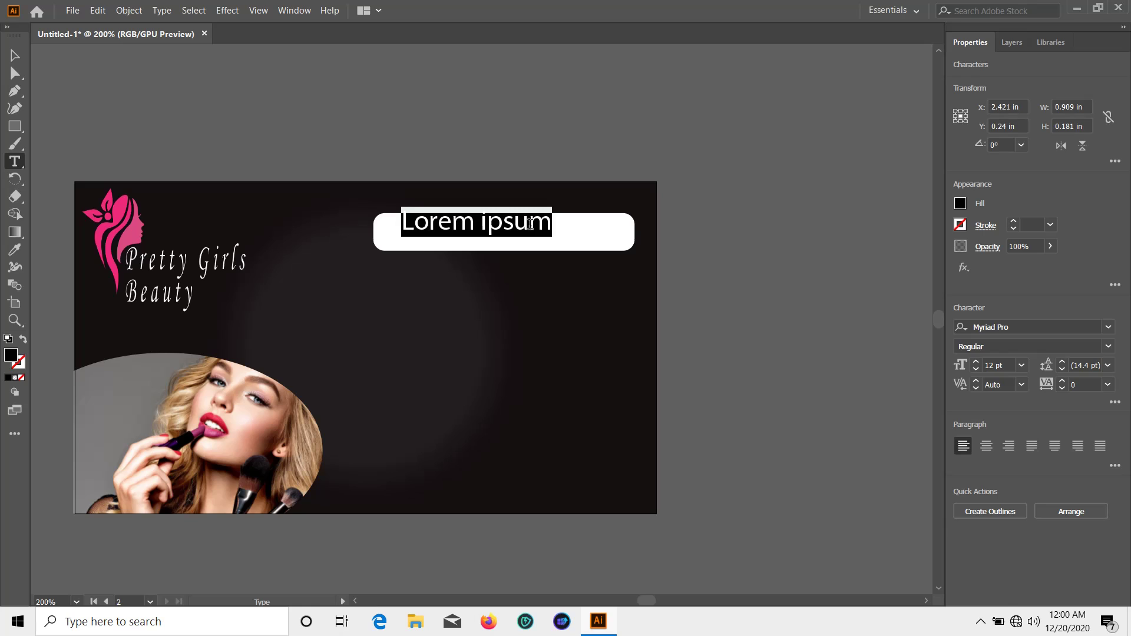
Replace the placeholder text with the person's full name and lower it slightly
{"action": "key", "text": "BackSpace"}
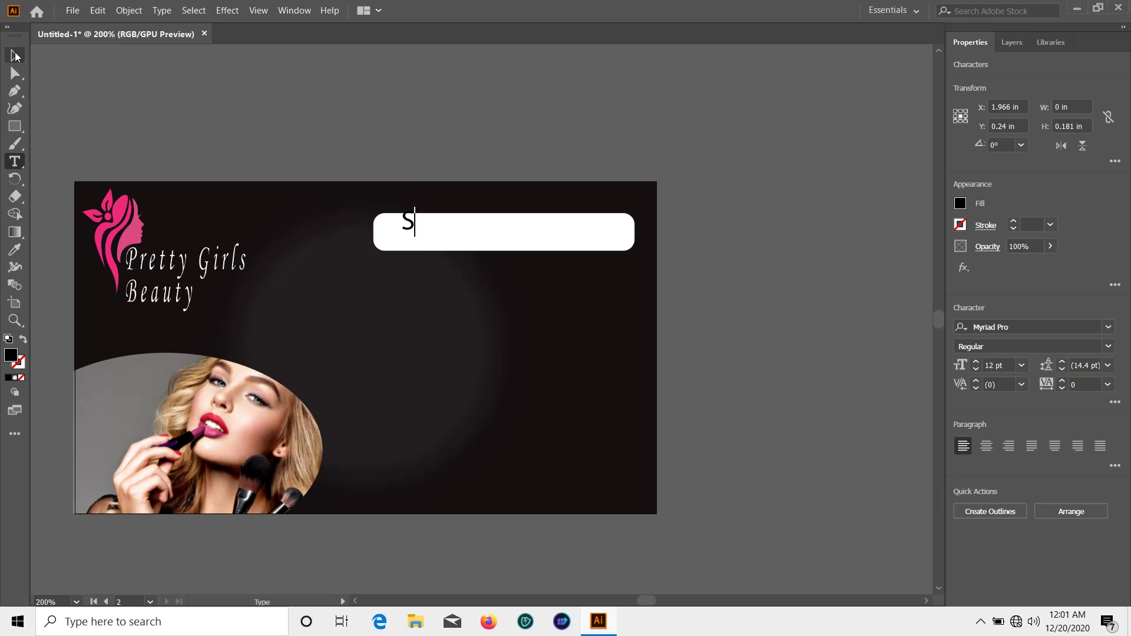
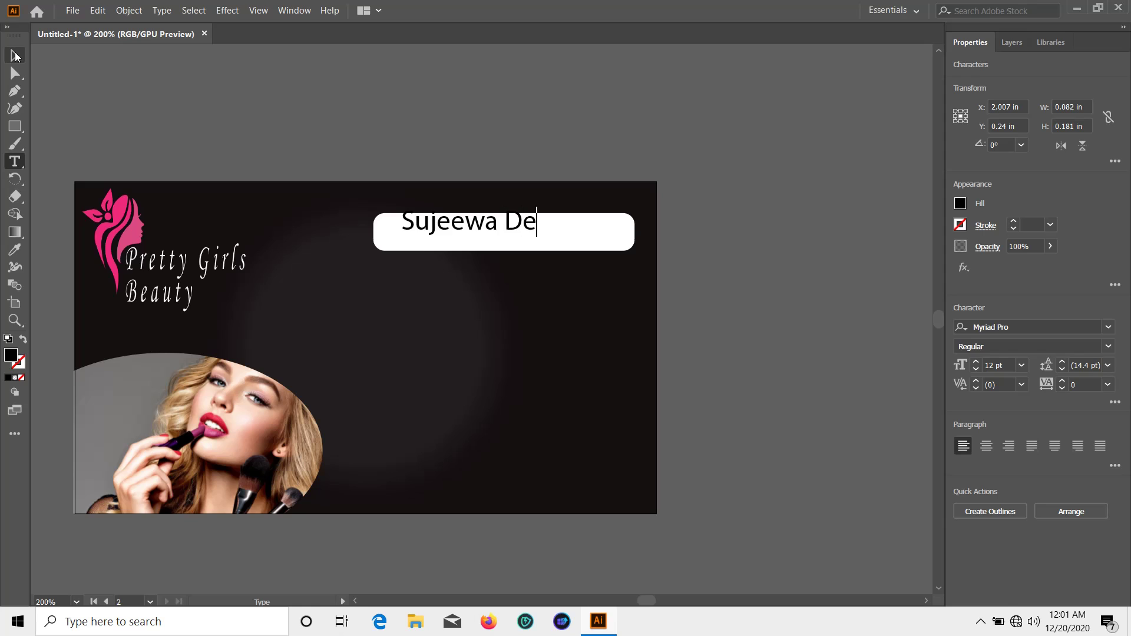
{"action": "left_click", "coordinate": [15, 55]}
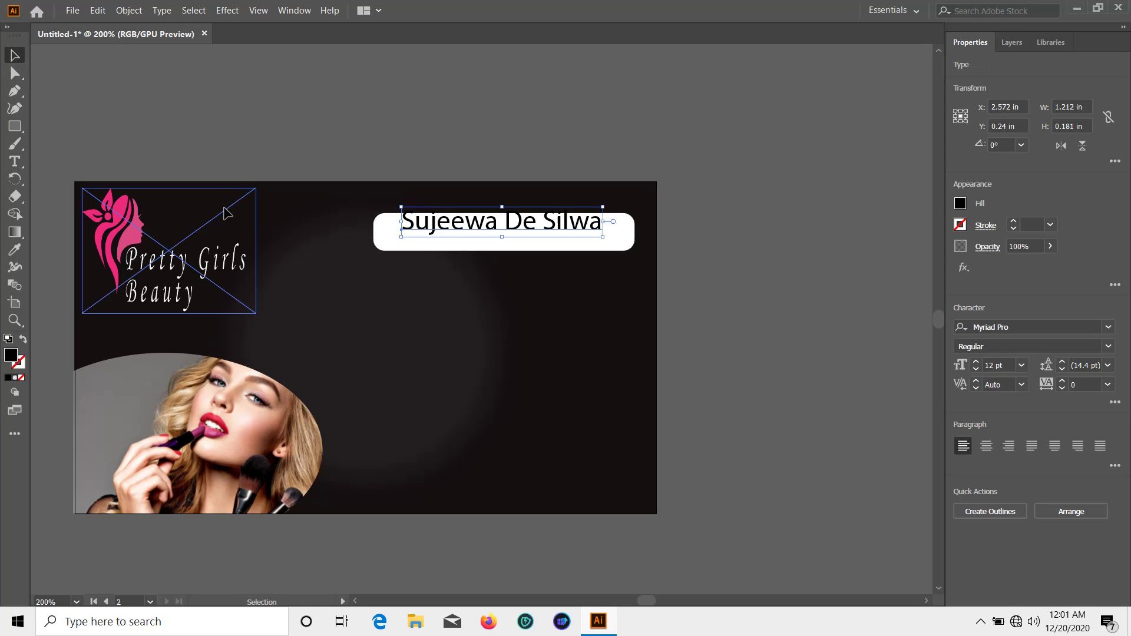
{"action": "left_click_drag", "start_coordinate": [487, 227], "coordinate": [487, 231]}
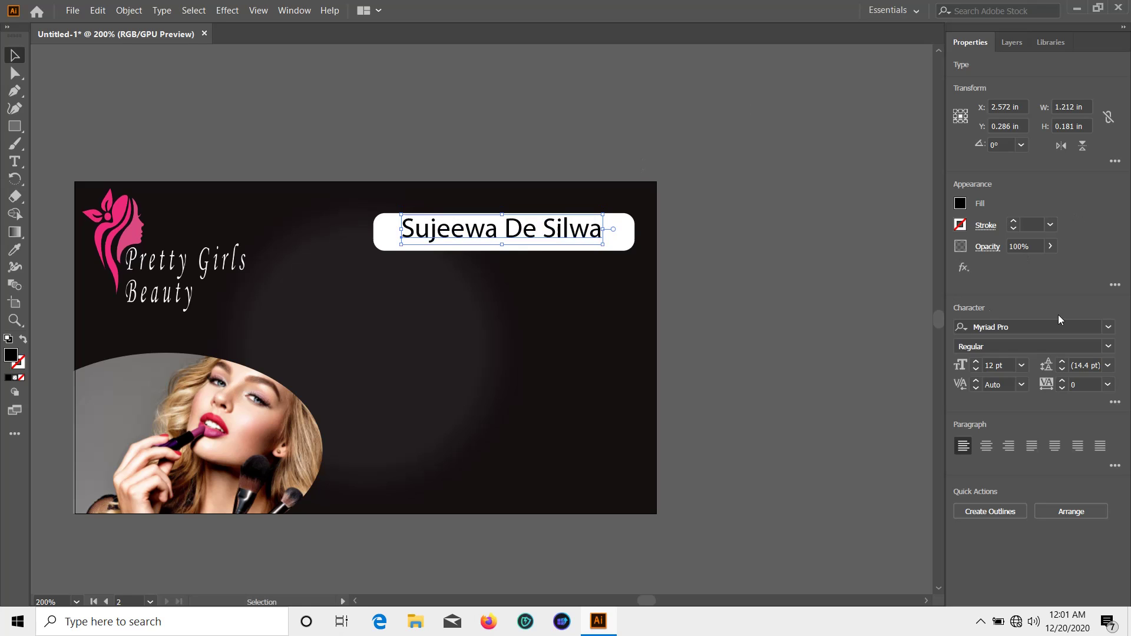
Set the name to News706 BT Bold and centre it in the white bar
{"action": "left_click", "coordinate": [1107, 327]}
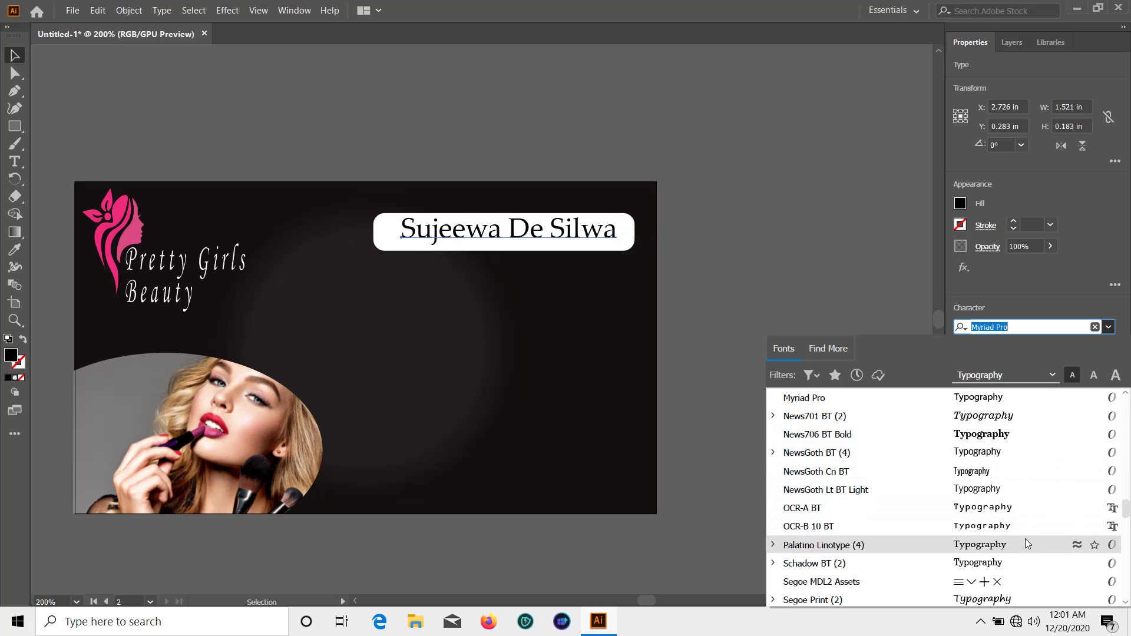
{"action": "left_click", "coordinate": [1002, 435]}
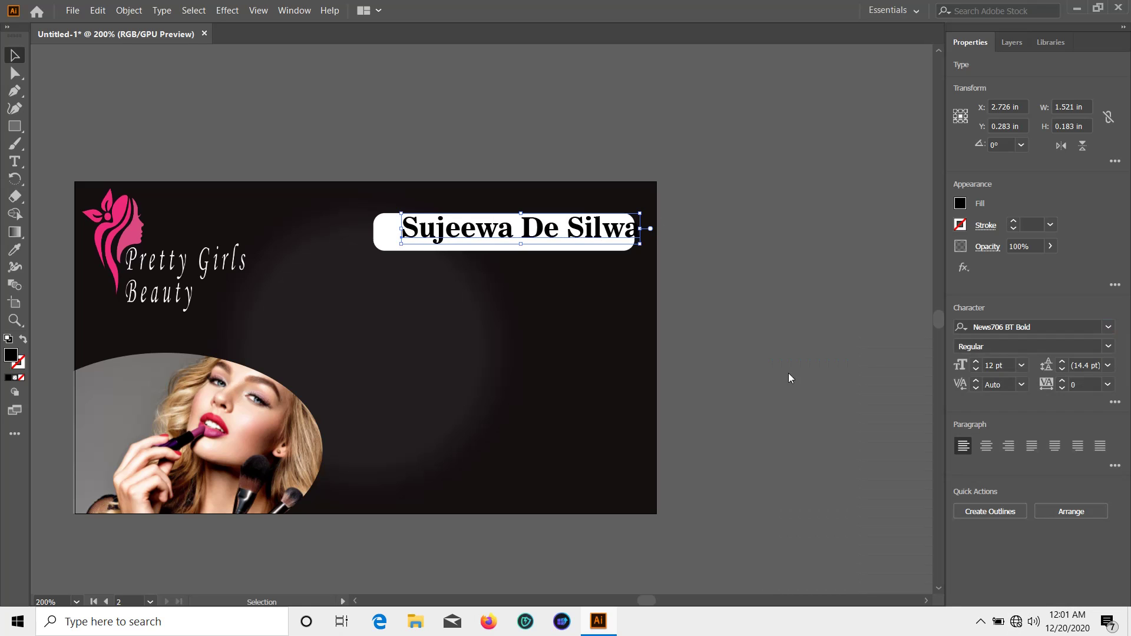
{"action": "left_click_drag", "start_coordinate": [527, 236], "coordinate": [511, 232]}
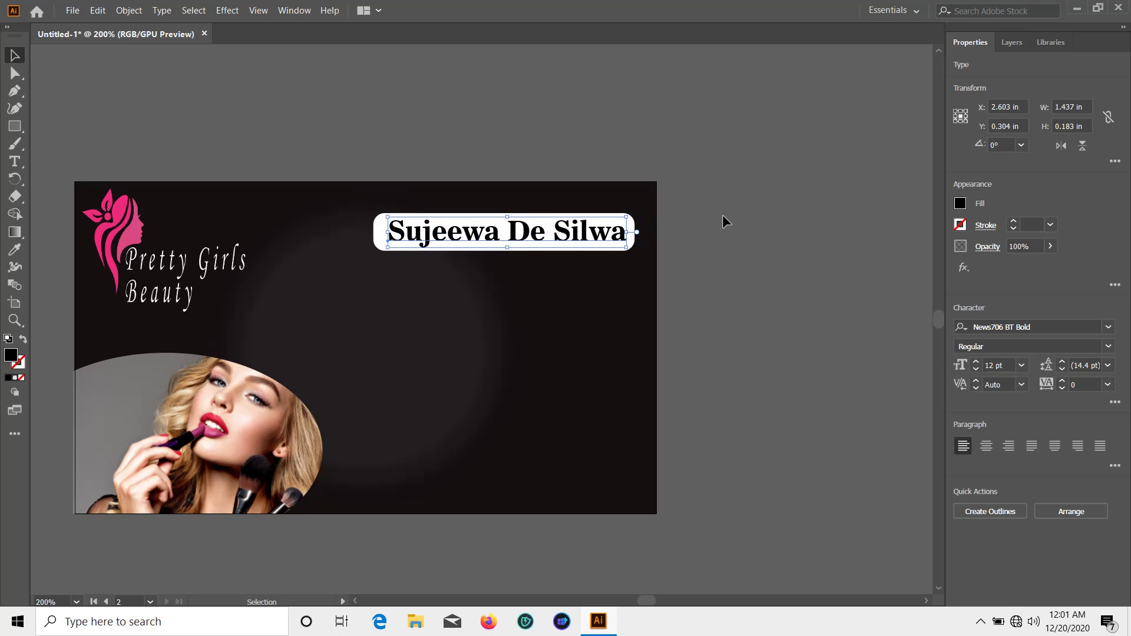
{"action": "left_click", "coordinate": [725, 221]}
{"action": "scroll", "coordinate": [709, 289], "scroll_direction": "down", "scroll_amount": 1}
Add a new text line reading 'Chaiman' below the name
{"action": "left_click", "coordinate": [14, 127]}
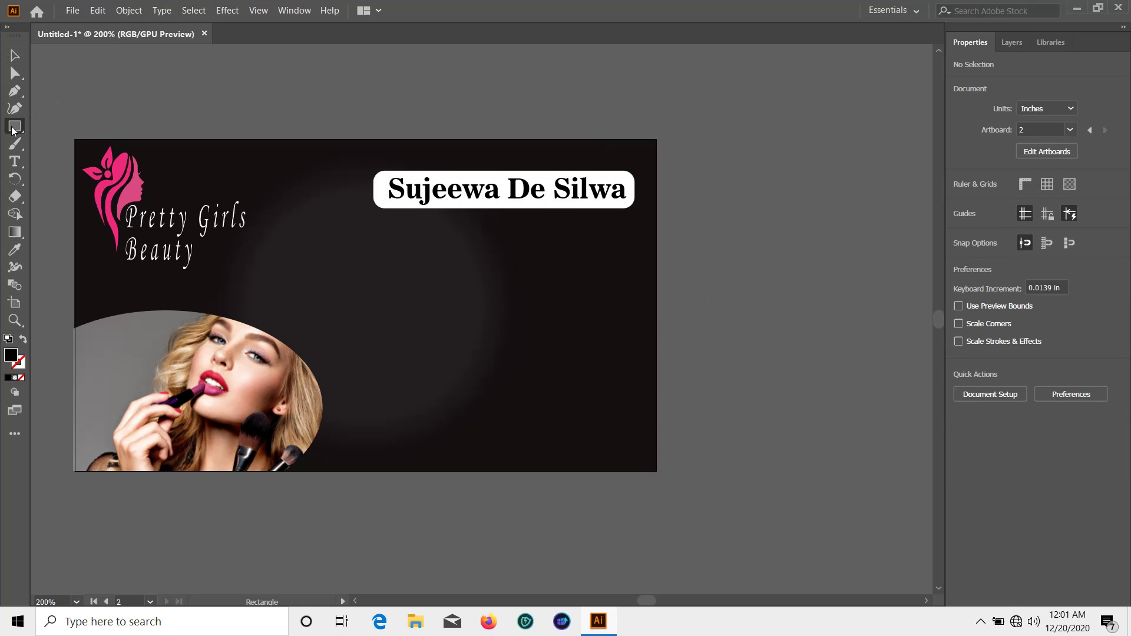
{"action": "left_click", "coordinate": [14, 162]}
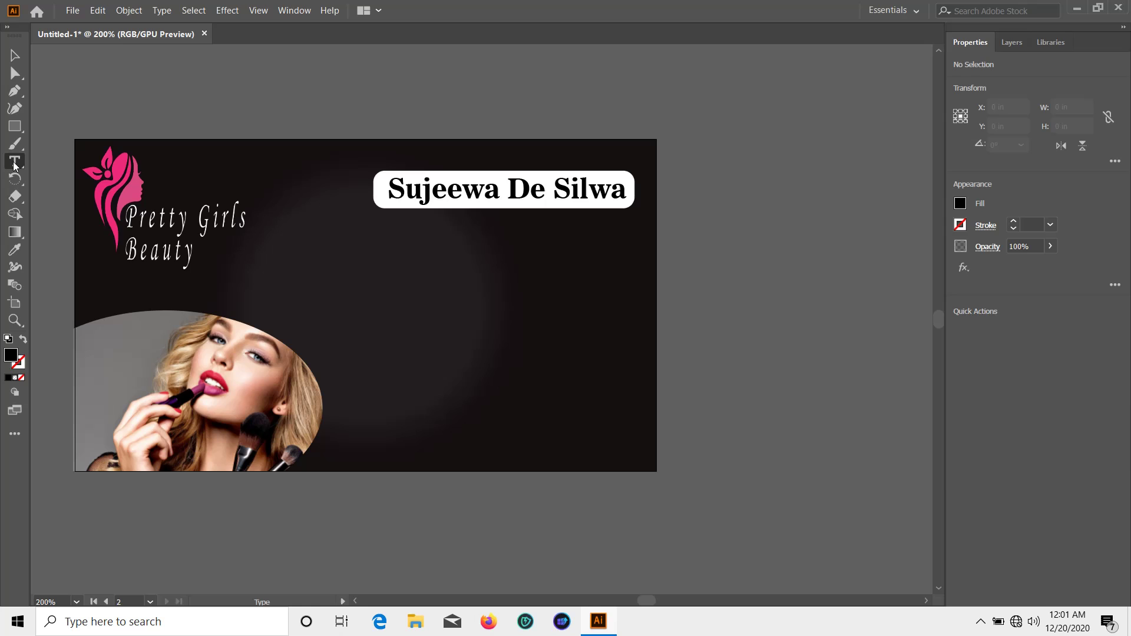
{"action": "left_click", "coordinate": [406, 238]}
{"action": "key", "text": "BackSpace"}
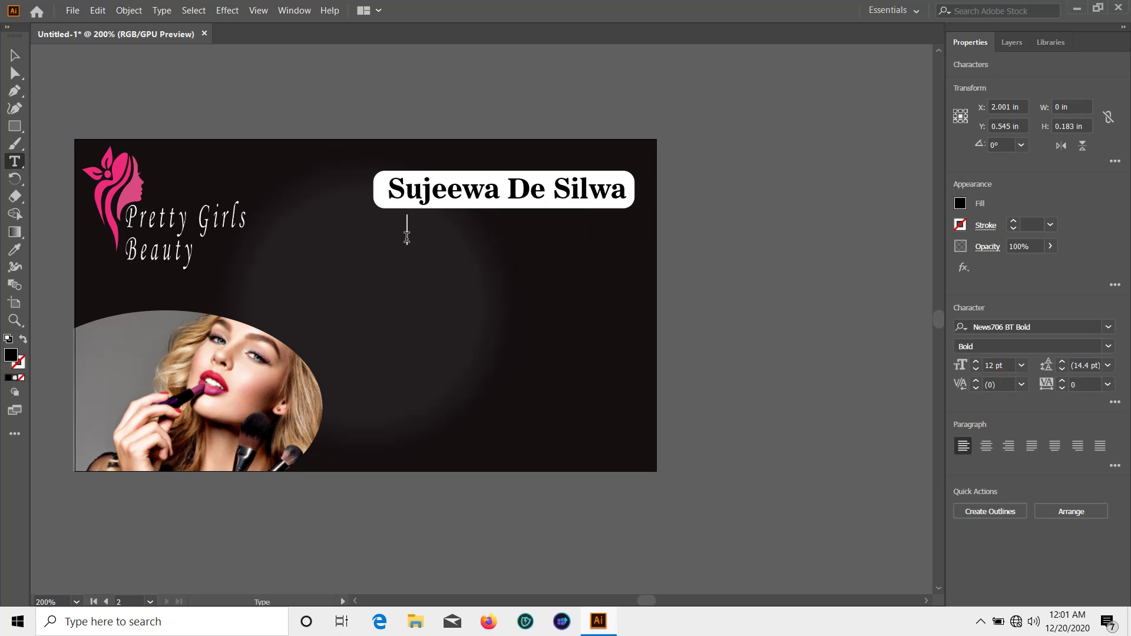
{"action": "type", "text": "Cha"}
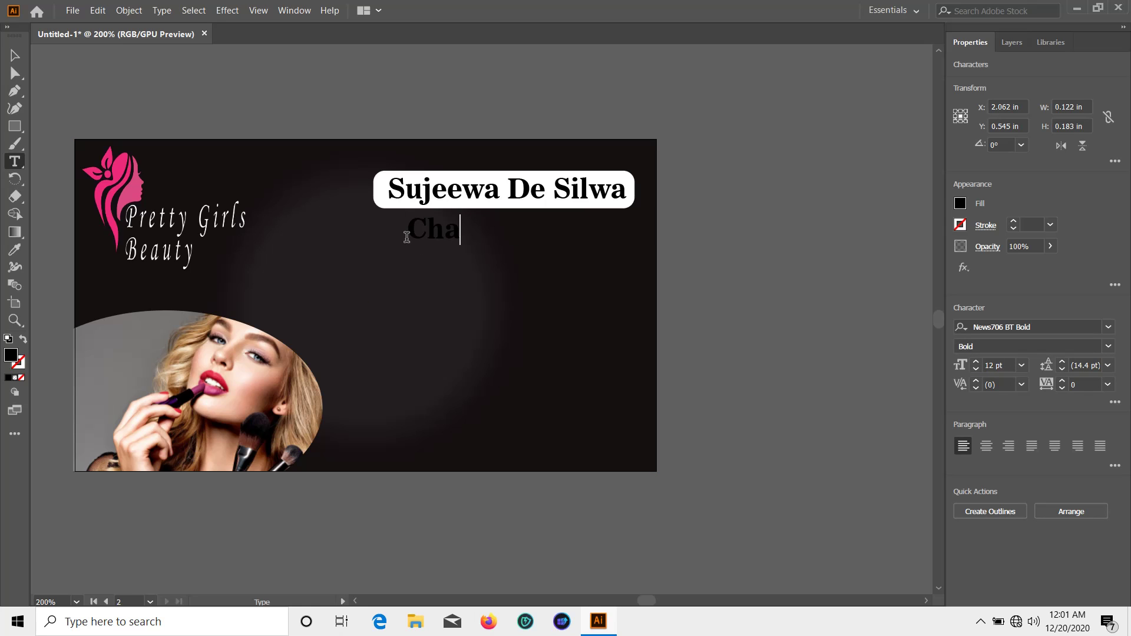
{"action": "type", "text": "iman"}
Make 'Chaiman' white, shrink it to about 8.84 pt, and centre it under the name
{"action": "left_click", "coordinate": [15, 56]}
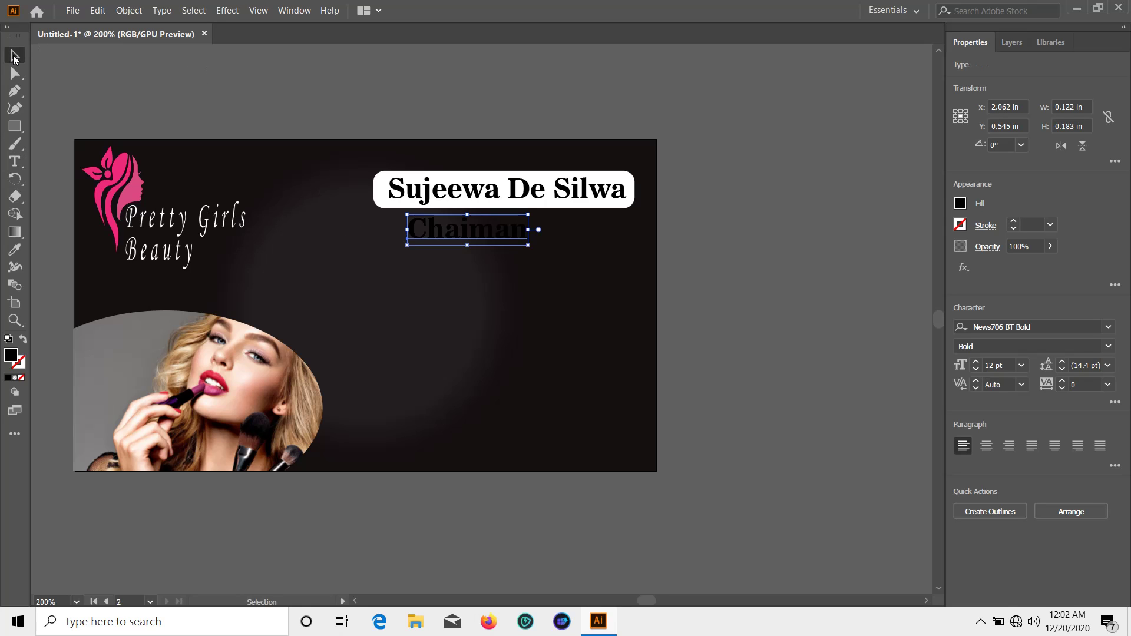
{"action": "left_click", "coordinate": [960, 204]}
{"action": "left_click", "coordinate": [820, 256]}
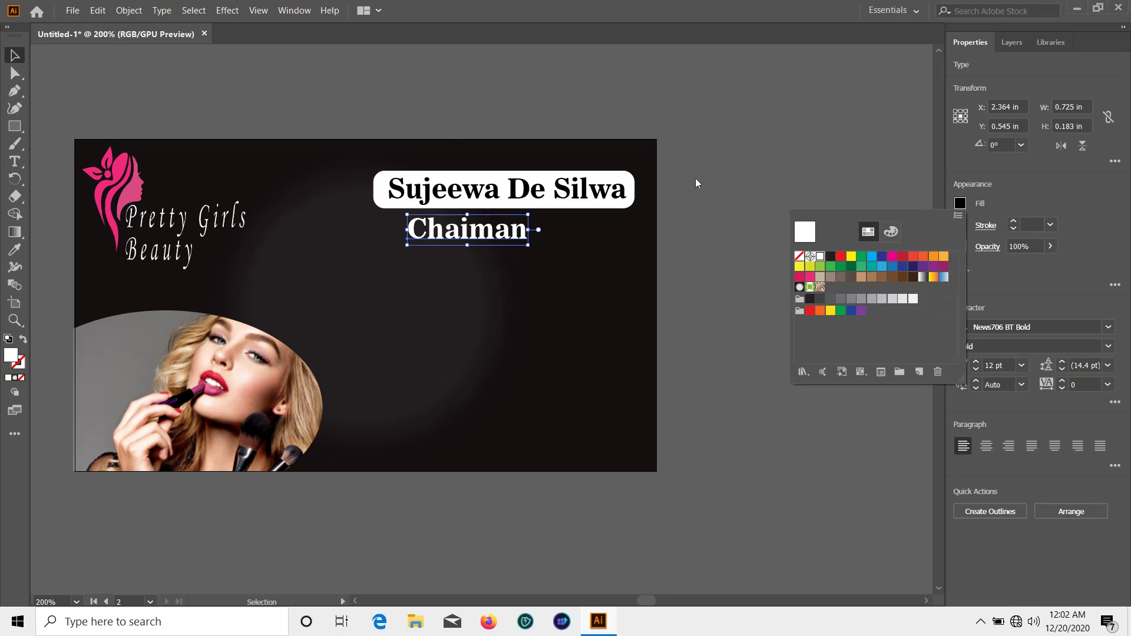
{"action": "left_click", "coordinate": [14, 56]}
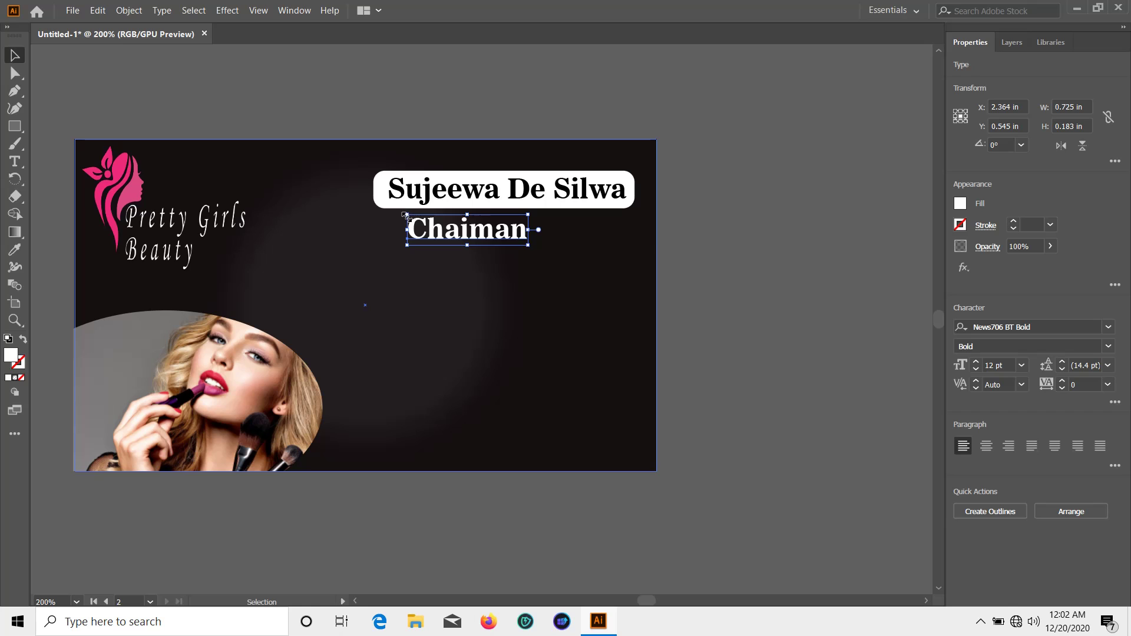
{"action": "left_click_drag", "start_coordinate": [405, 215], "coordinate": [438, 222]}
{"action": "left_click", "coordinate": [790, 248]}
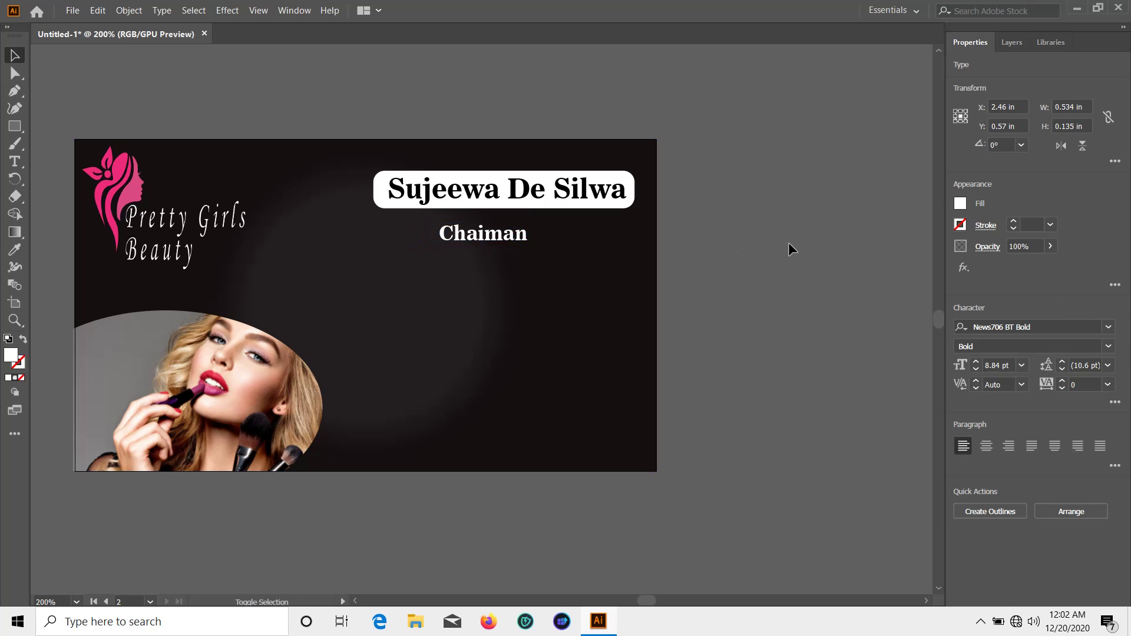
{"action": "mouse_move", "coordinate": [512, 239]}
{"action": "left_mouse_down"}
{"action": "mouse_move", "coordinate": [537, 241]}
{"action": "mouse_move", "coordinate": [527, 229]}
{"action": "left_mouse_up"}
{"action": "left_click", "coordinate": [743, 238]}
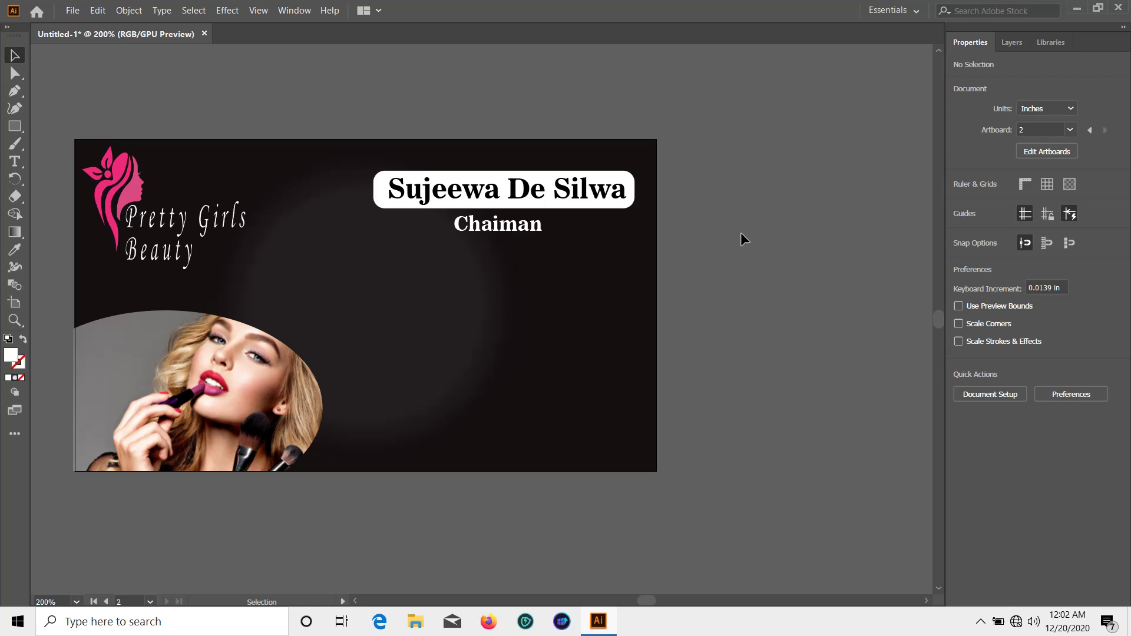
Start a new text line below Chaiman set to Arial Regular, 7 pt
{"action": "left_click", "coordinate": [14, 162]}
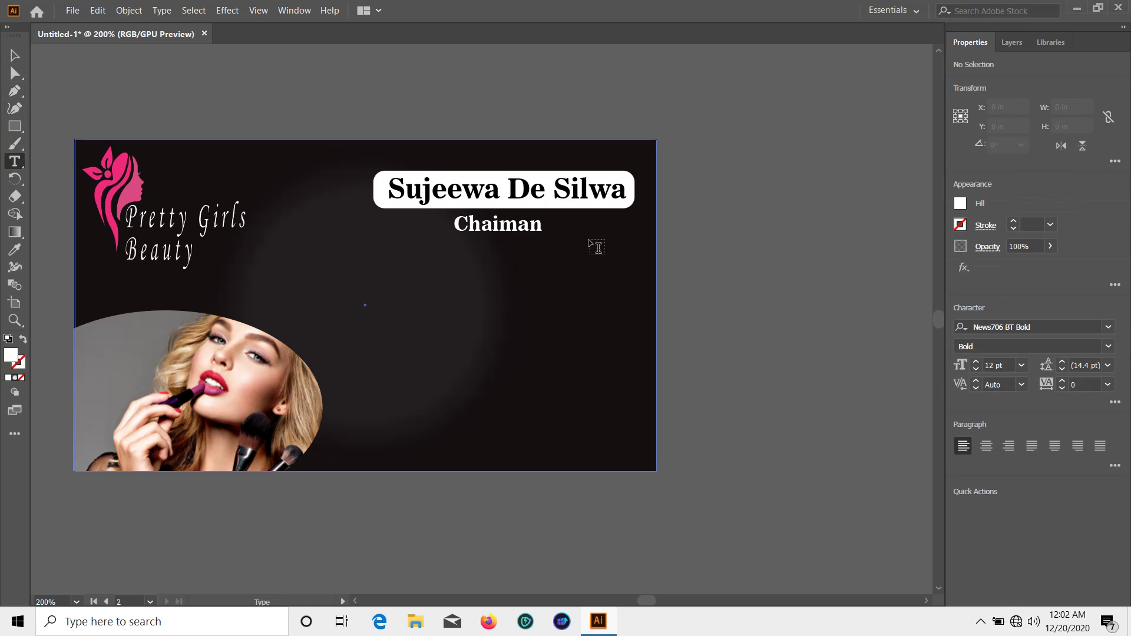
{"action": "left_click", "coordinate": [431, 281]}
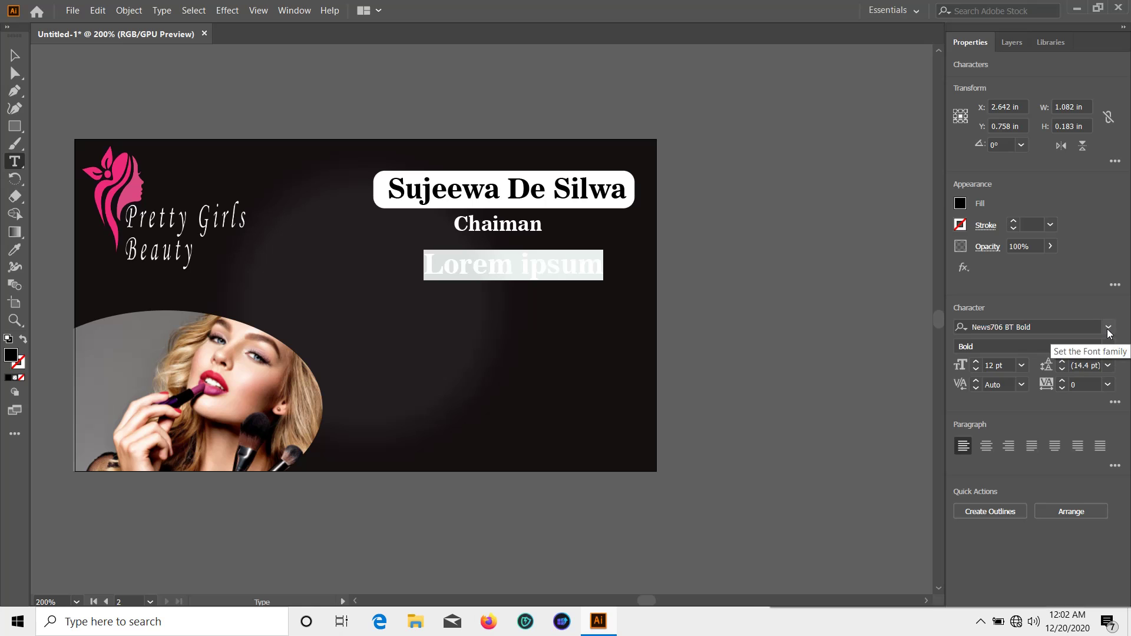
{"action": "left_click", "coordinate": [1108, 327]}
{"action": "left_click", "coordinate": [820, 434]}
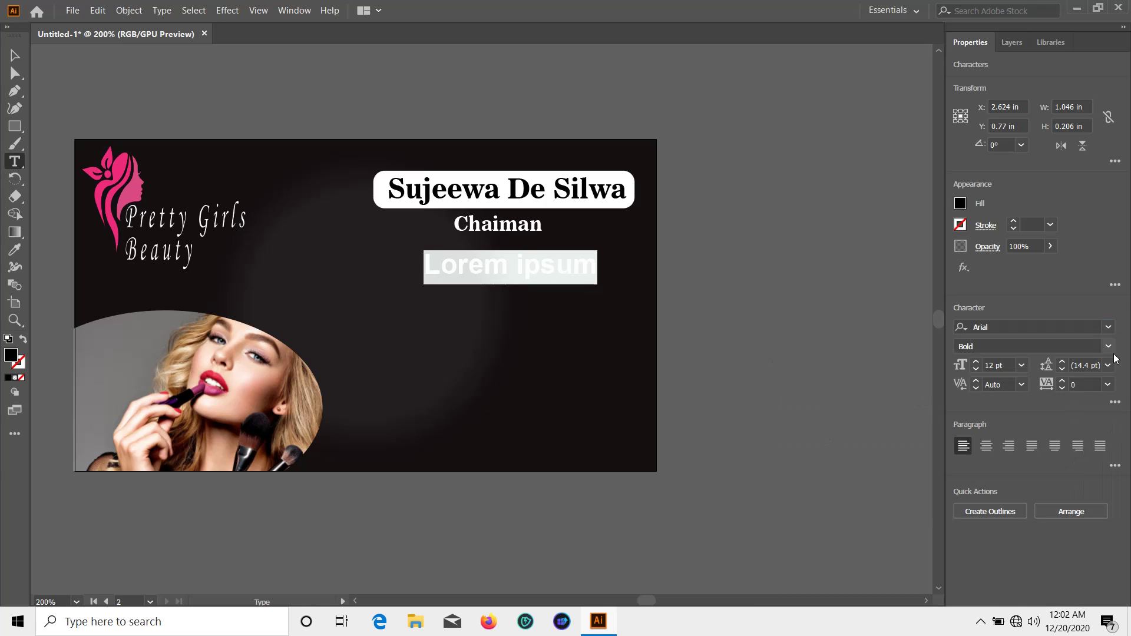
{"action": "left_click", "coordinate": [1021, 365]}
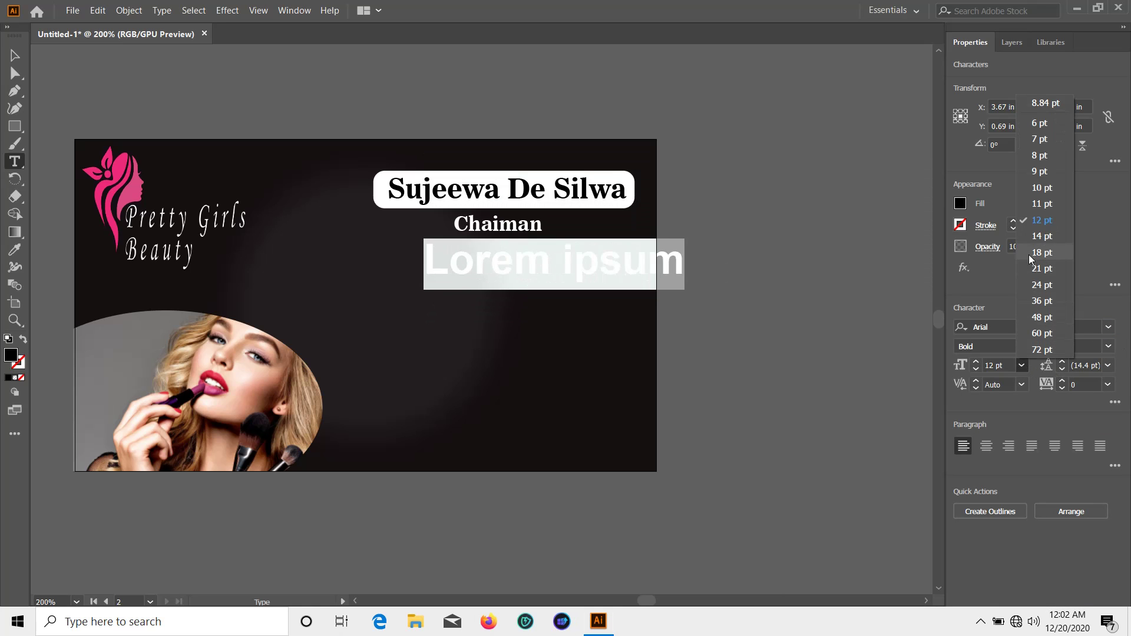
{"action": "left_click", "coordinate": [1034, 140]}
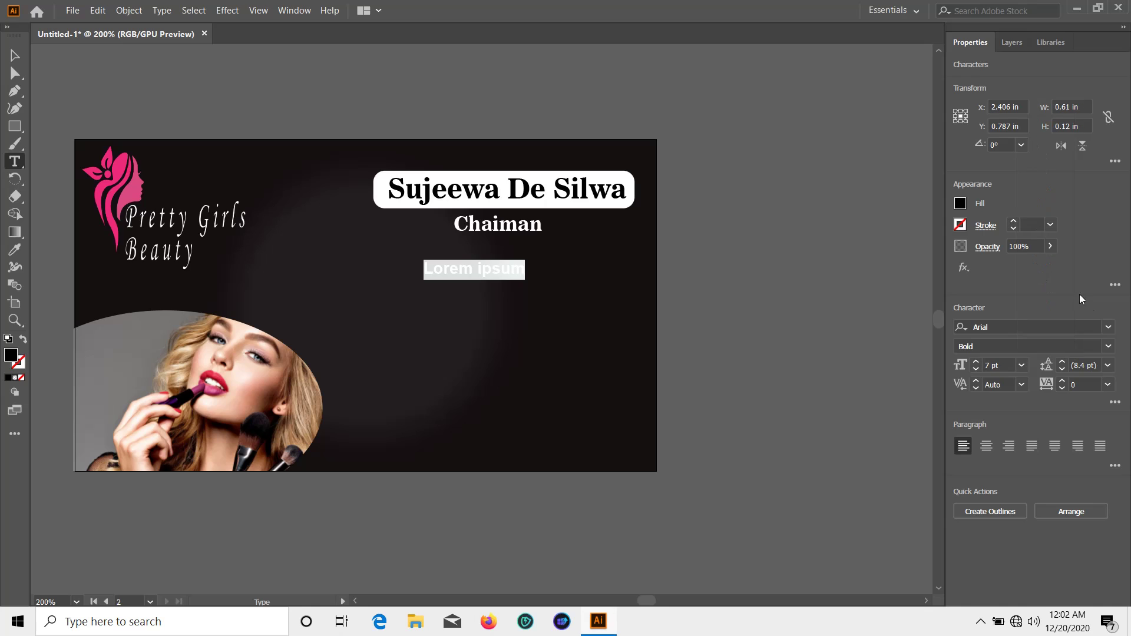
{"action": "left_click", "coordinate": [1109, 346]}
{"action": "left_click", "coordinate": [990, 428]}
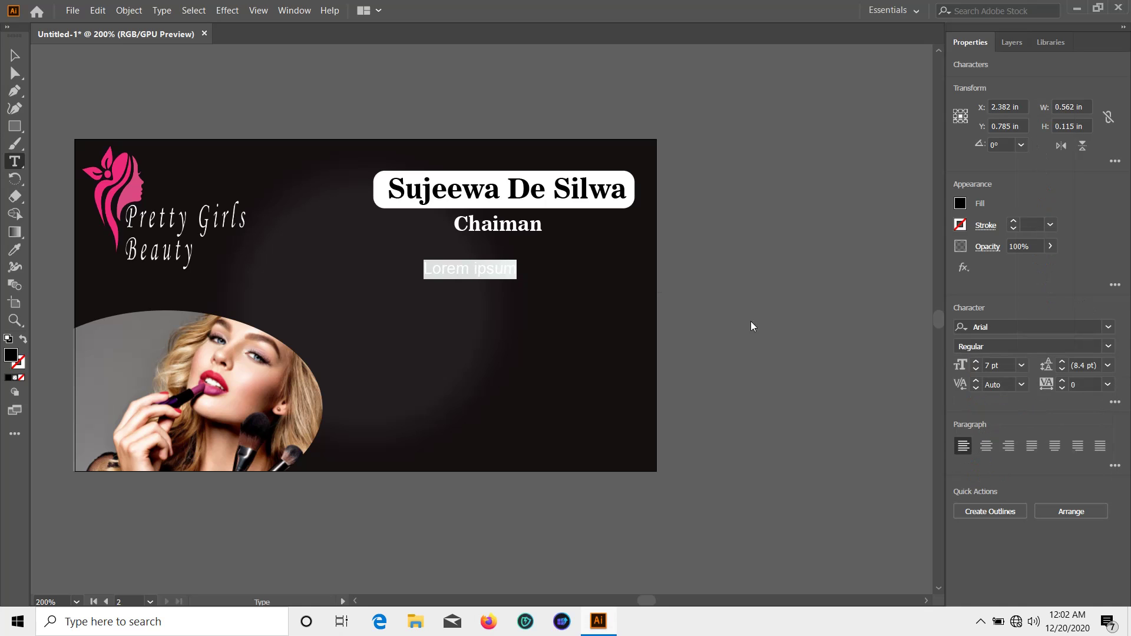
Clear the placeholder, fill the text white, and type the street address
{"action": "key", "text": "BackSpace"}
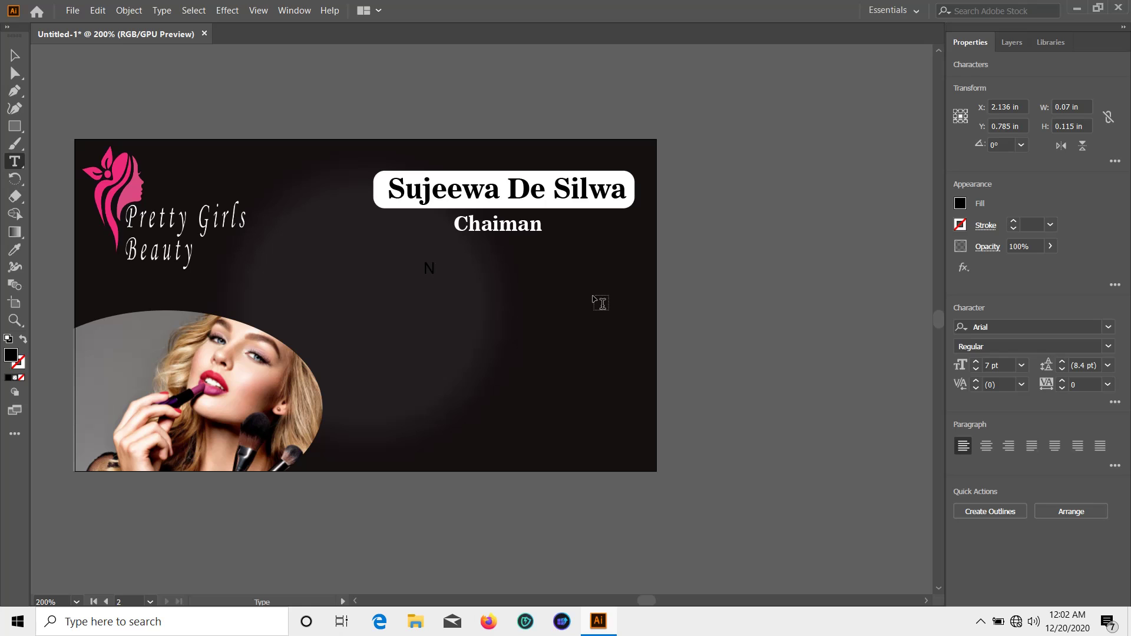
{"action": "key", "text": "BackSpace"}
{"action": "left_click", "coordinate": [960, 204]}
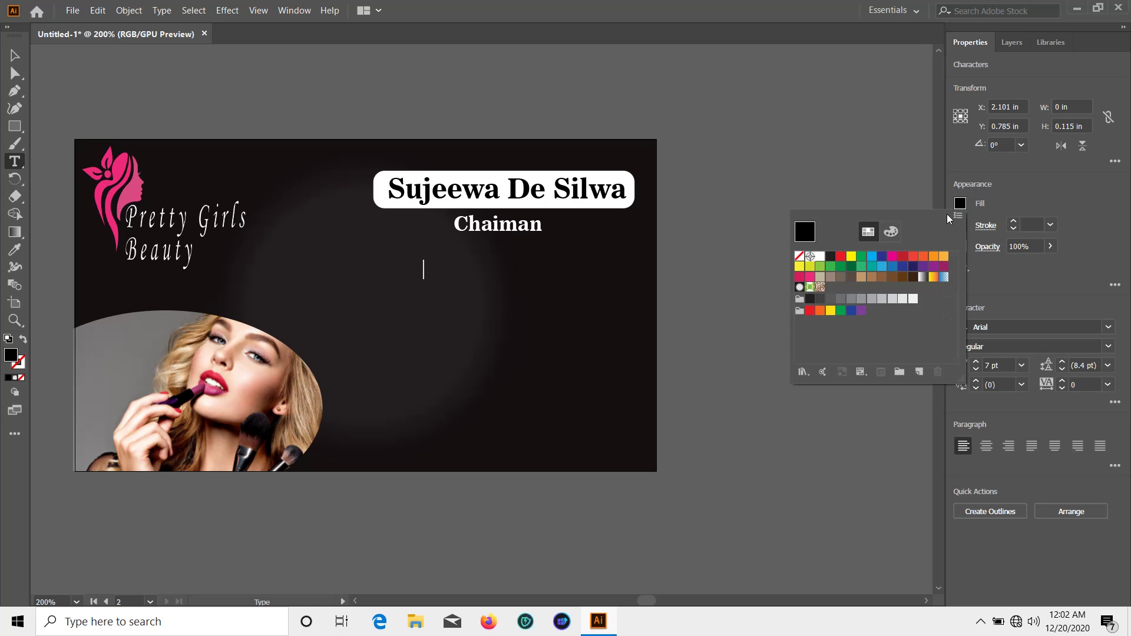
{"action": "left_click", "coordinate": [820, 257]}
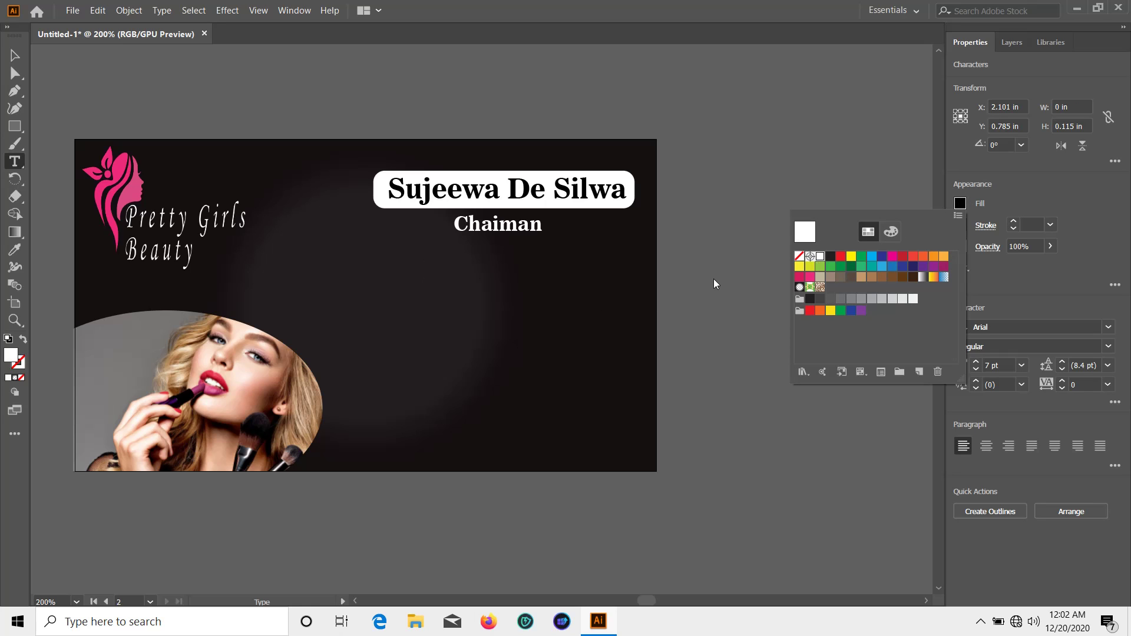
{"action": "left_click", "coordinate": [913, 174]}
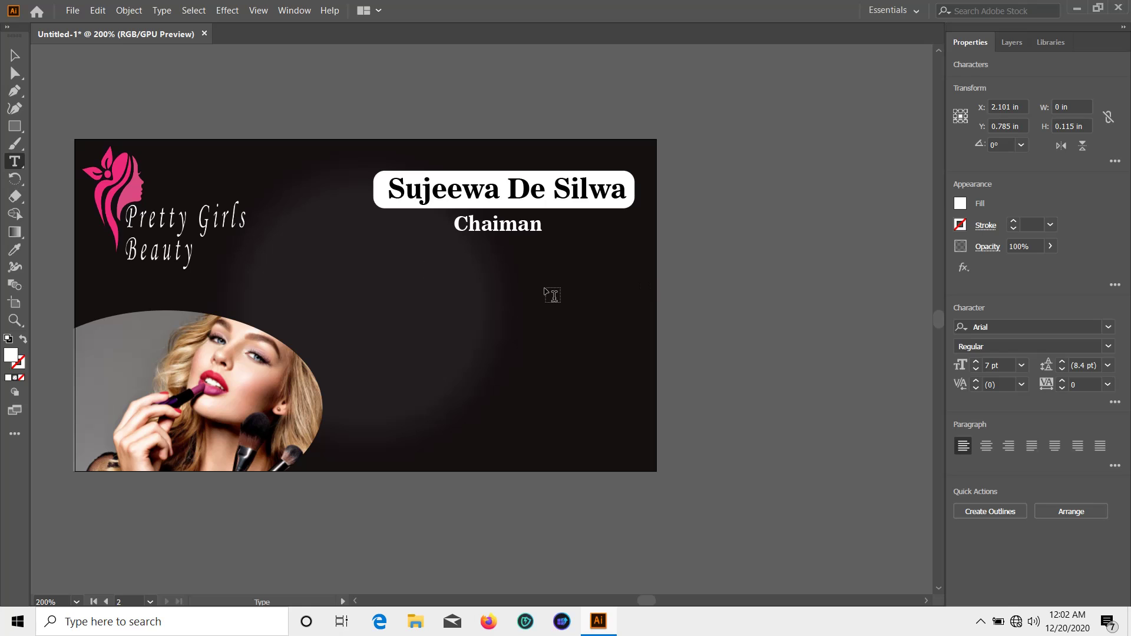
{"action": "type", "text": "No,123"}
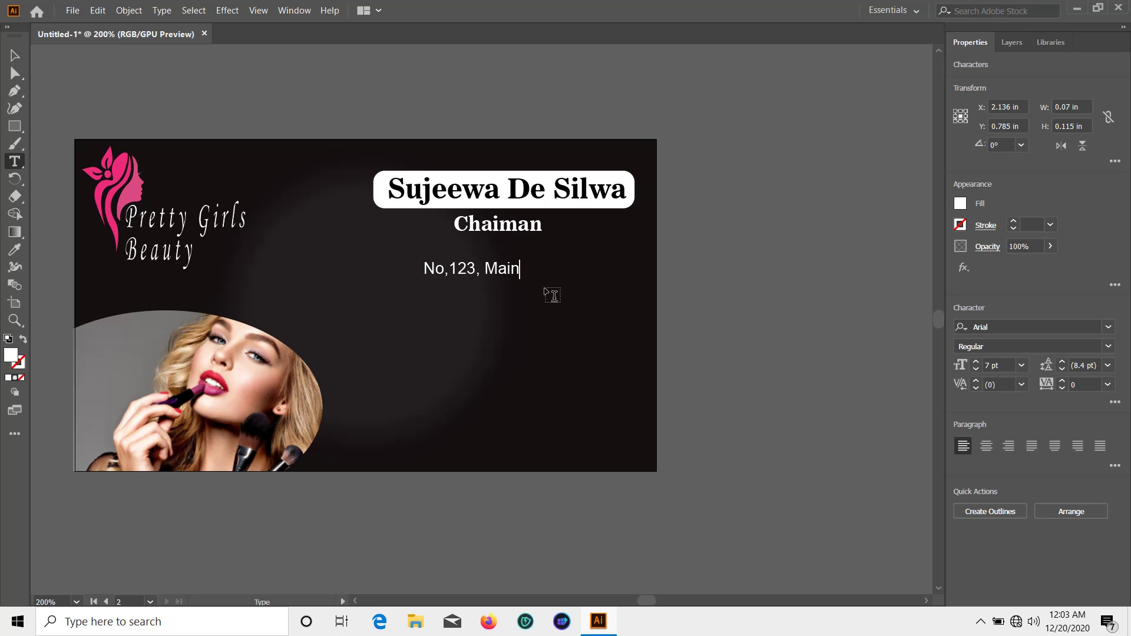
{"action": "type", "text": ", Main"}
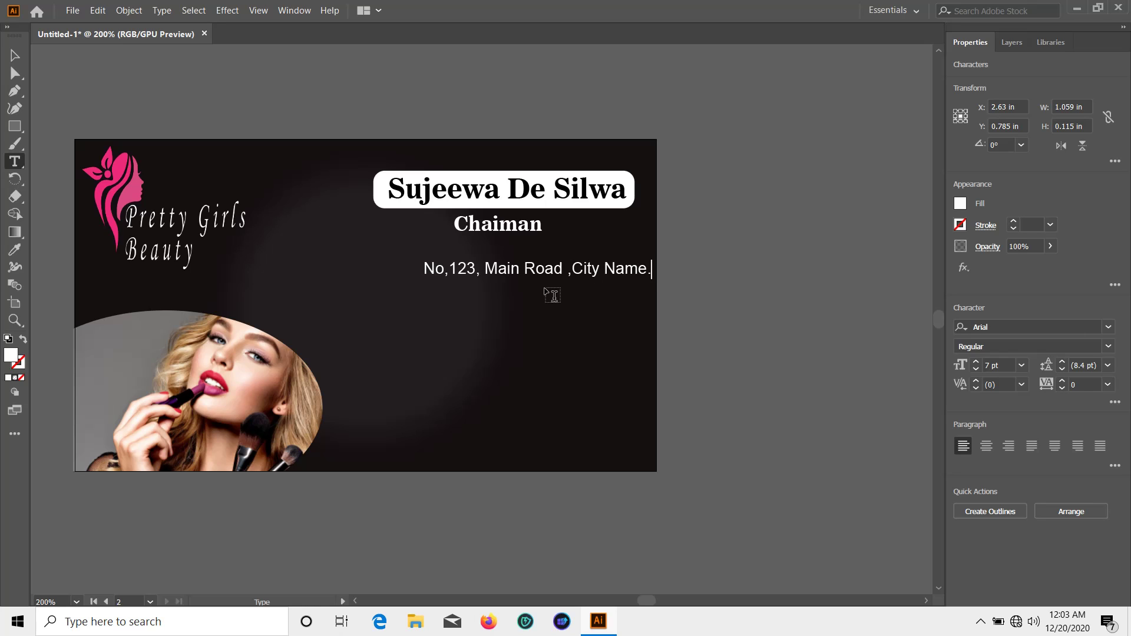
{"action": "left_click", "coordinate": [14, 57]}
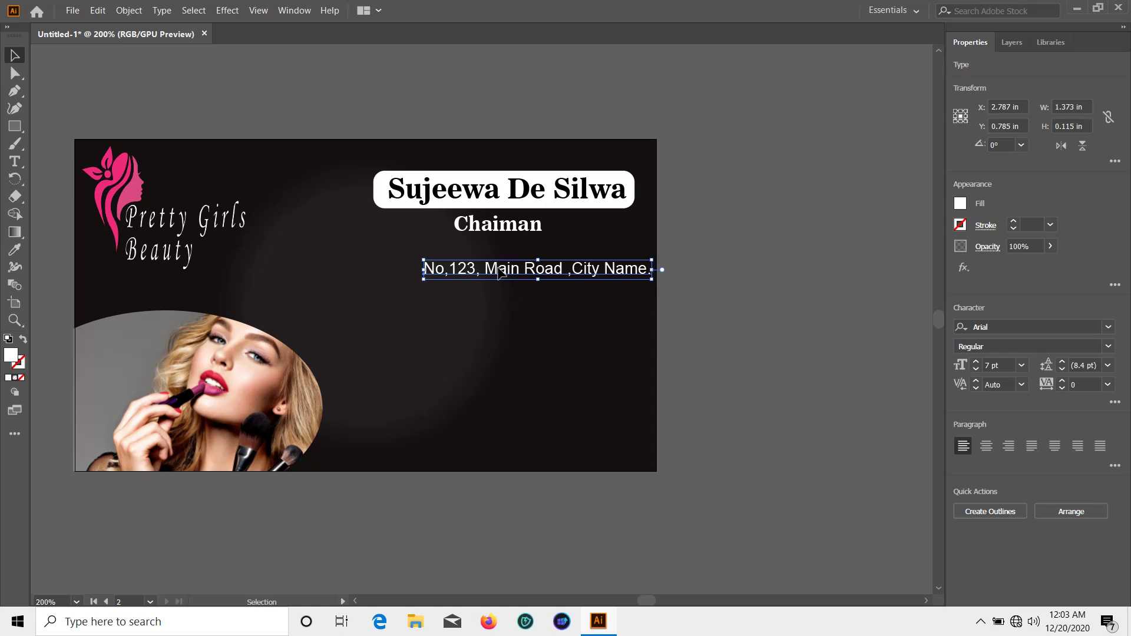
Duplicate the address line just below it and erase the copied text
{"action": "left_click", "coordinate": [499, 273]}
{"action": "left_click_drag", "start_coordinate": [500, 272], "coordinate": [500, 304]}
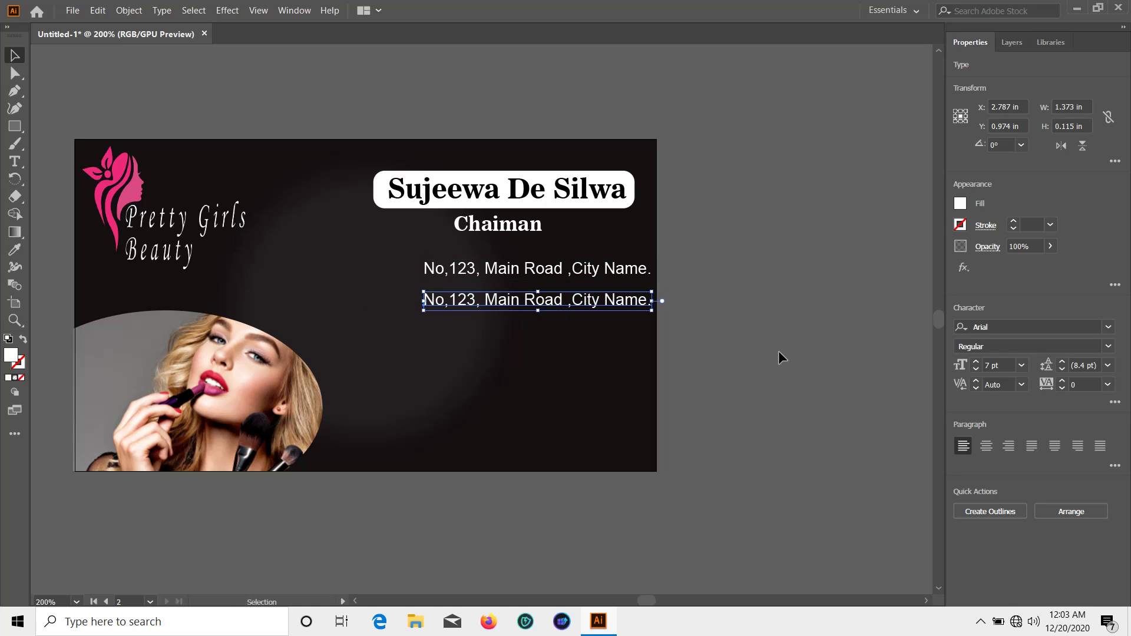
{"action": "double_click", "coordinate": [636, 297]}
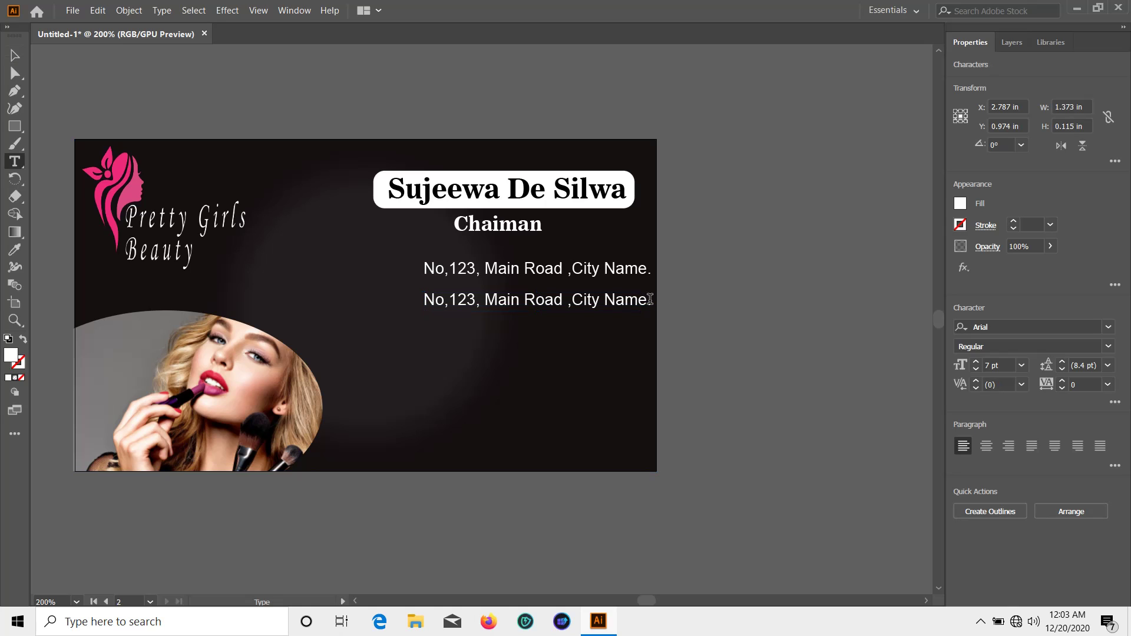
{"action": "key", "text": "BackSpace"}
{"action": "key", "text": "BackSpace"}
{"action": "key", "text": "BackSpace"}
{"action": "key", "text": "BackSpace"}
{"action": "key", "text": "BackSpace"}
{"action": "key", "text": "BackSpace"}
{"action": "key", "text": "BackSpace"}
{"action": "key", "text": "BackSpace"}
{"action": "key", "text": "BackSpace"}
{"action": "key", "text": "BackSpace"}
{"action": "key", "text": "BackSpace"}
{"action": "key", "text": "BackSpace"}
{"action": "key", "text": "BackSpace"}
{"action": "key", "text": "BackSpace"}
{"action": "key", "text": "BackSpace"}
{"action": "key", "text": "BackSpace"}
{"action": "key", "text": "BackSpace"}
{"action": "key", "text": "BackSpace"}
{"action": "key", "text": "BackSpace"}
{"action": "key", "text": "BackSpace"}
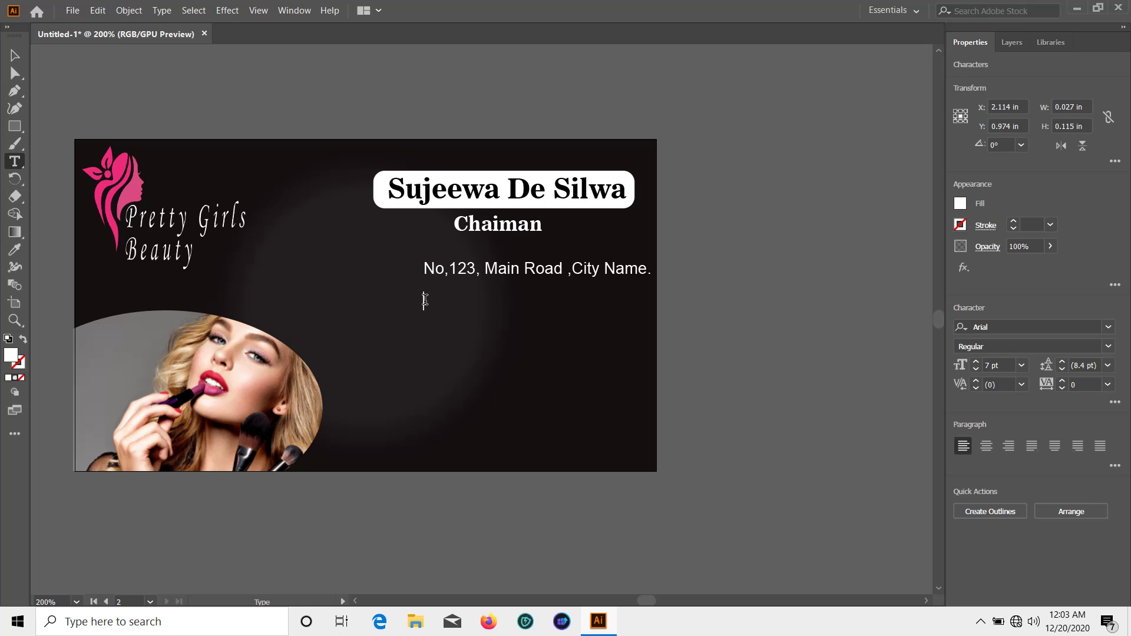
{"action": "left_click", "coordinate": [433, 304]}
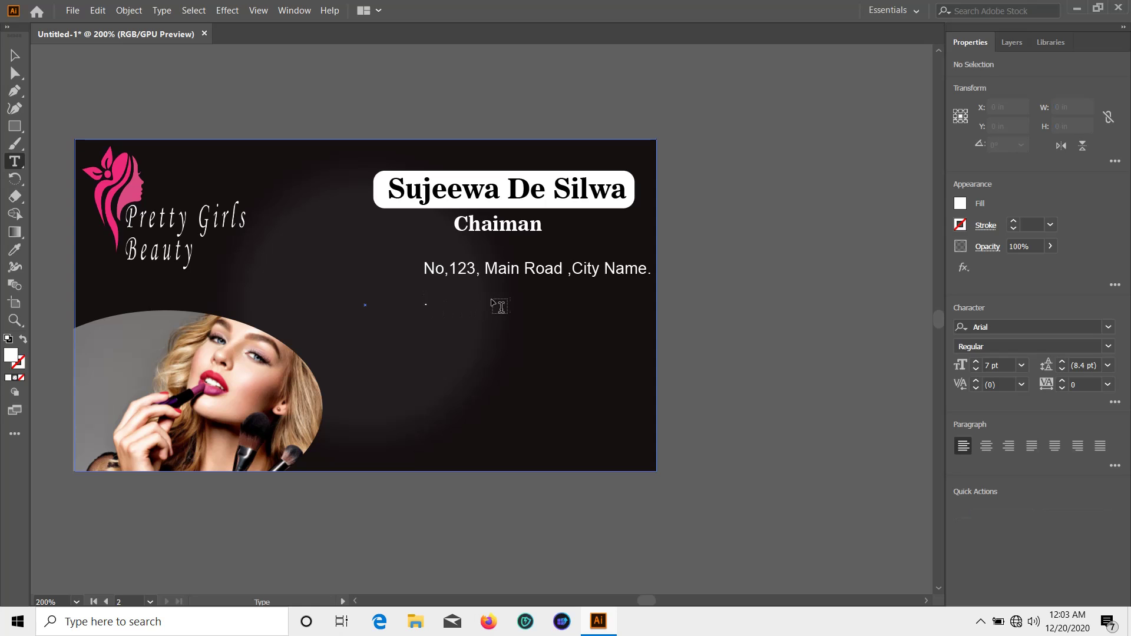
Finish the phone number line, trimming its trailing space, and duplicate it further down
{"action": "left_click", "coordinate": [425, 299]}
{"action": "left_click", "coordinate": [435, 307]}
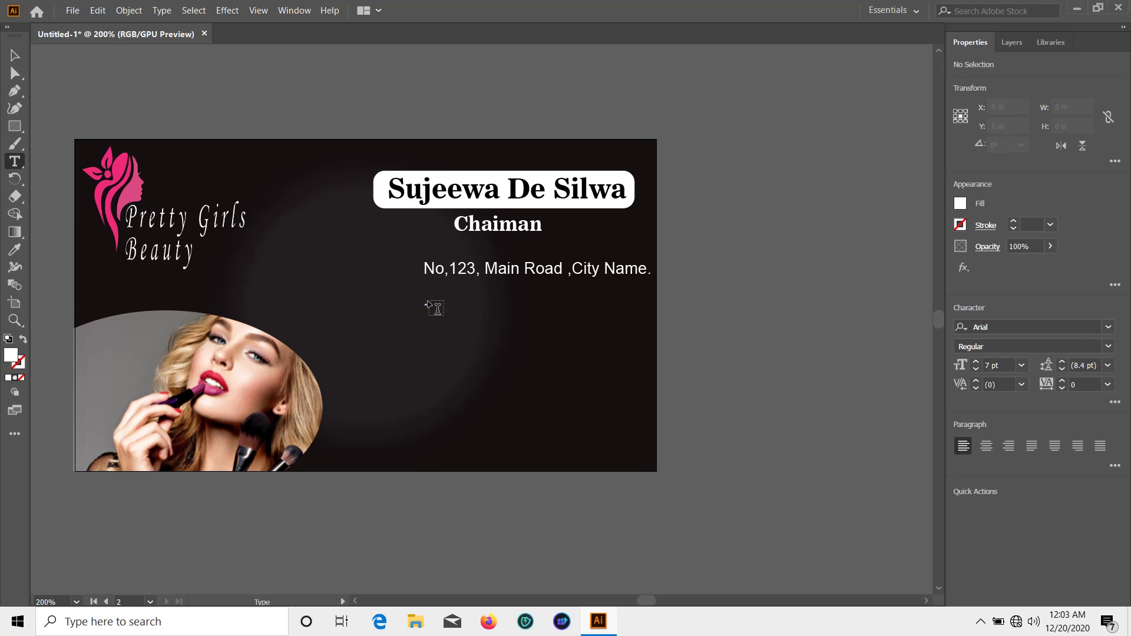
{"action": "left_click", "coordinate": [425, 300]}
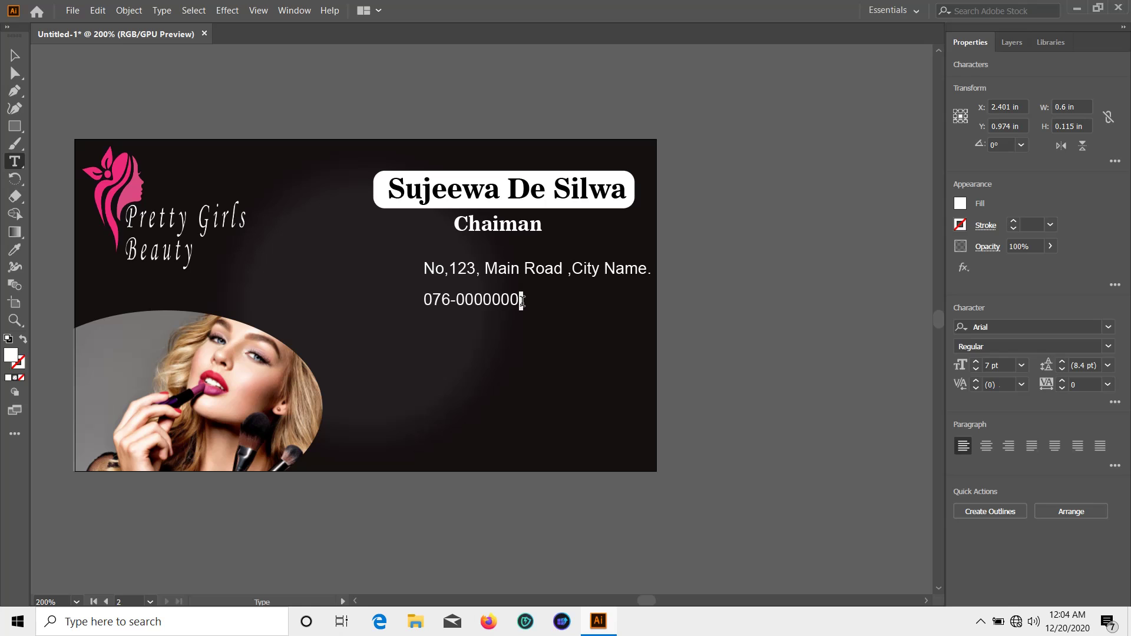
{"action": "key", "text": "BackSpace"}
{"action": "left_click", "coordinate": [12, 53]}
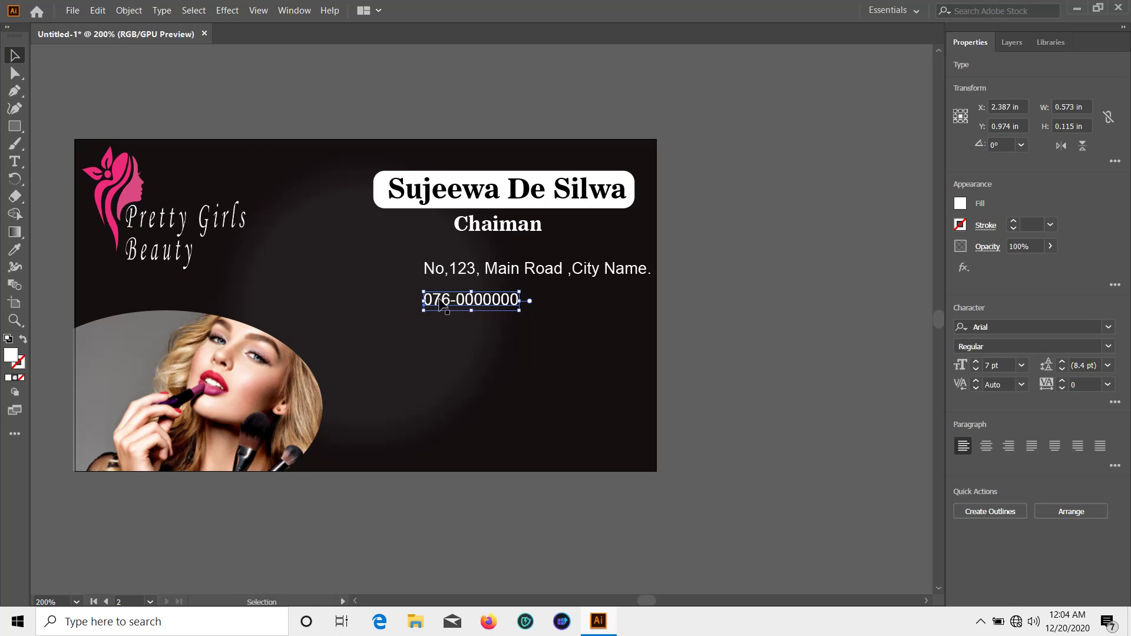
{"action": "left_click_drag", "start_coordinate": [439, 303], "coordinate": [432, 345]}
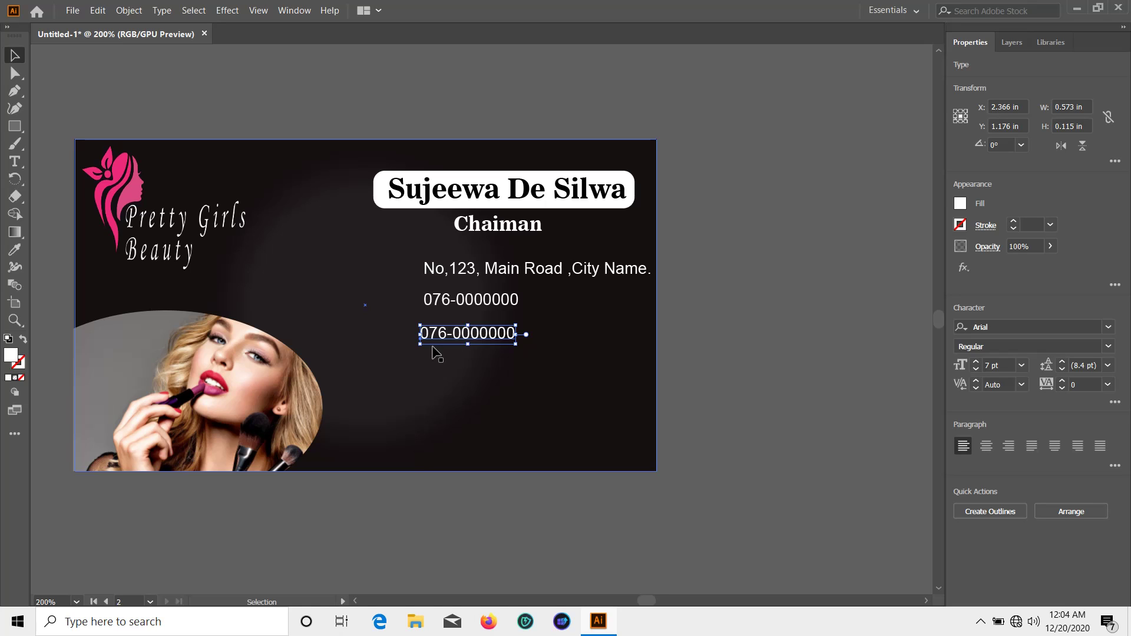
Replace the duplicated phone number with the company e-mail address and shift it slightly left
{"action": "key", "text": "t"}
{"action": "left_click", "coordinate": [507, 335]}
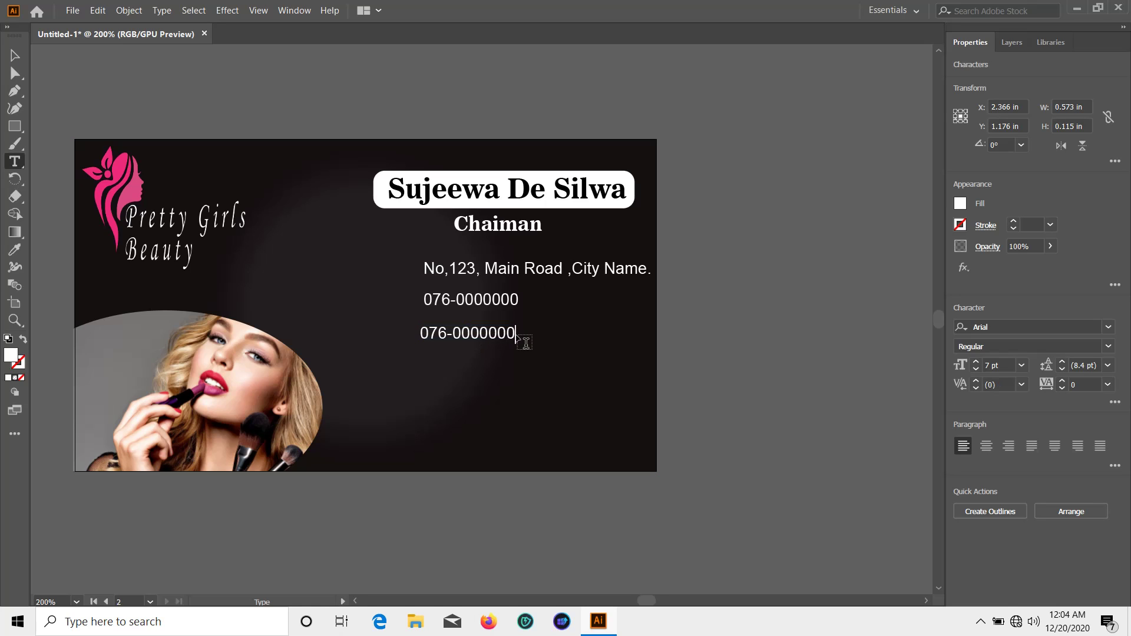
{"action": "key", "text": "BackSpace"}
{"action": "key", "text": "BackSpace"}
{"action": "key", "text": "BackSpace"}
{"action": "key", "text": "BackSpace"}
{"action": "key", "text": "BackSpace"}
{"action": "key", "text": "BackSpace"}
{"action": "key", "text": "BackSpace"}
{"action": "key", "text": "BackSpace"}
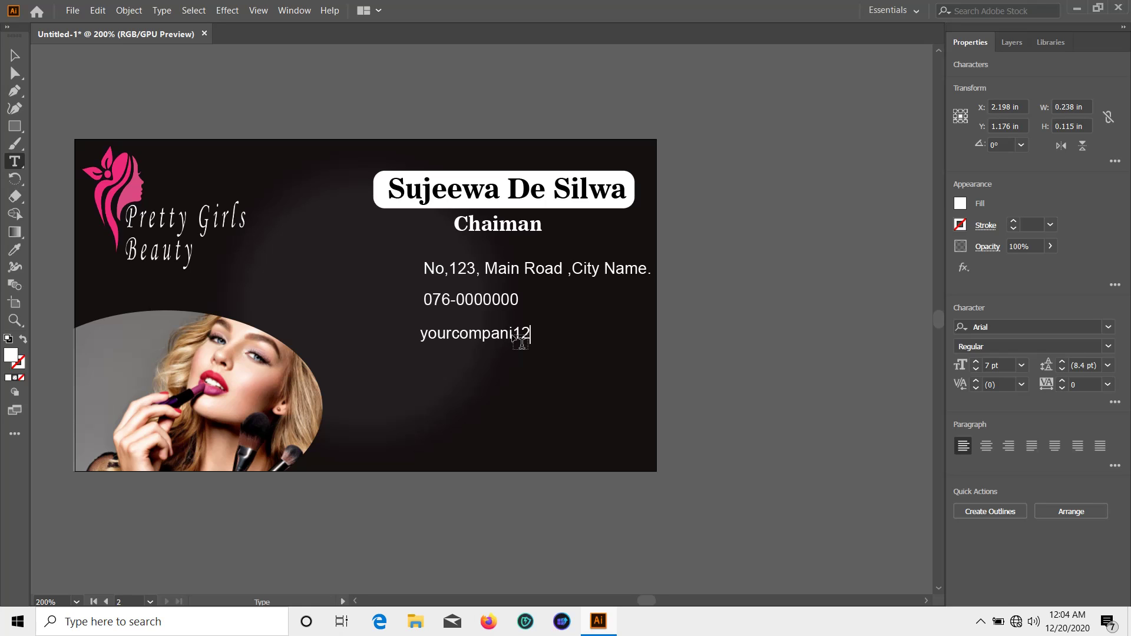
{"action": "type", "text": "@gmail.com"}
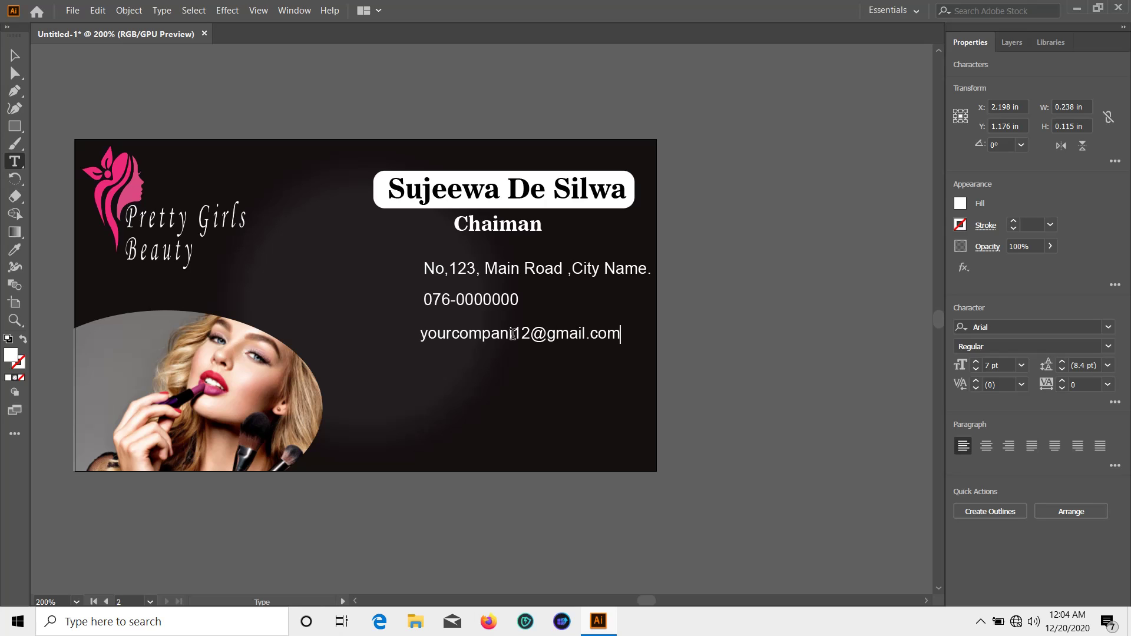
{"action": "left_click", "coordinate": [15, 54]}
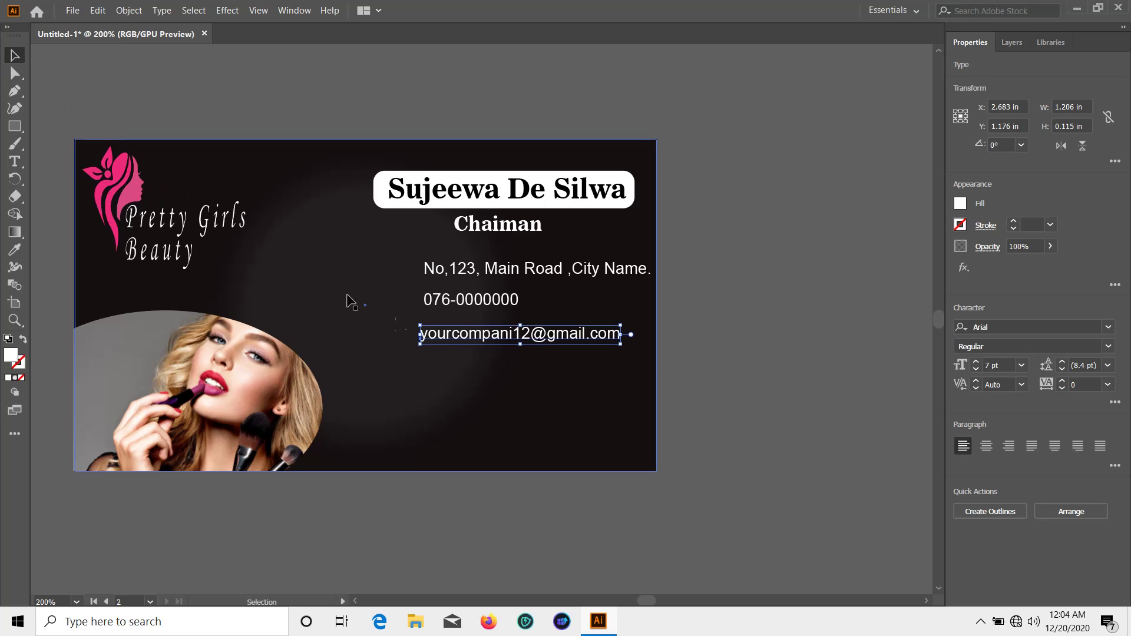
{"action": "left_click_drag", "start_coordinate": [455, 344], "coordinate": [446, 343]}
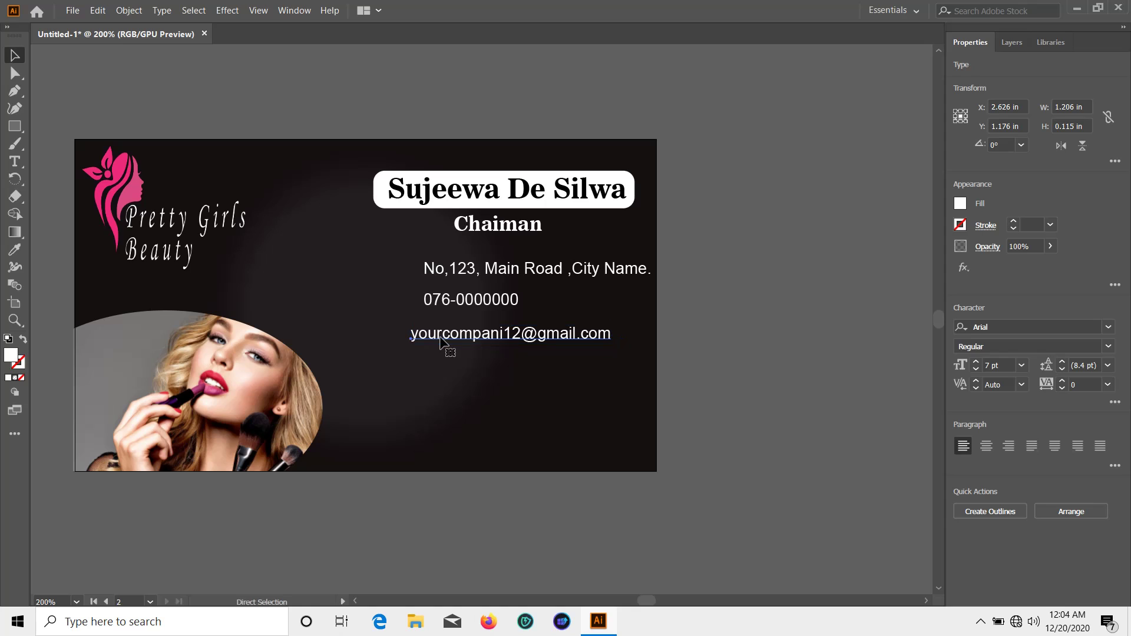
Duplicate the e-mail line below and turn the copy into a www website address
{"action": "left_click", "coordinate": [438, 304]}
{"action": "left_click_drag", "start_coordinate": [448, 342], "coordinate": [468, 375]}
{"action": "double_click", "coordinate": [559, 364]}
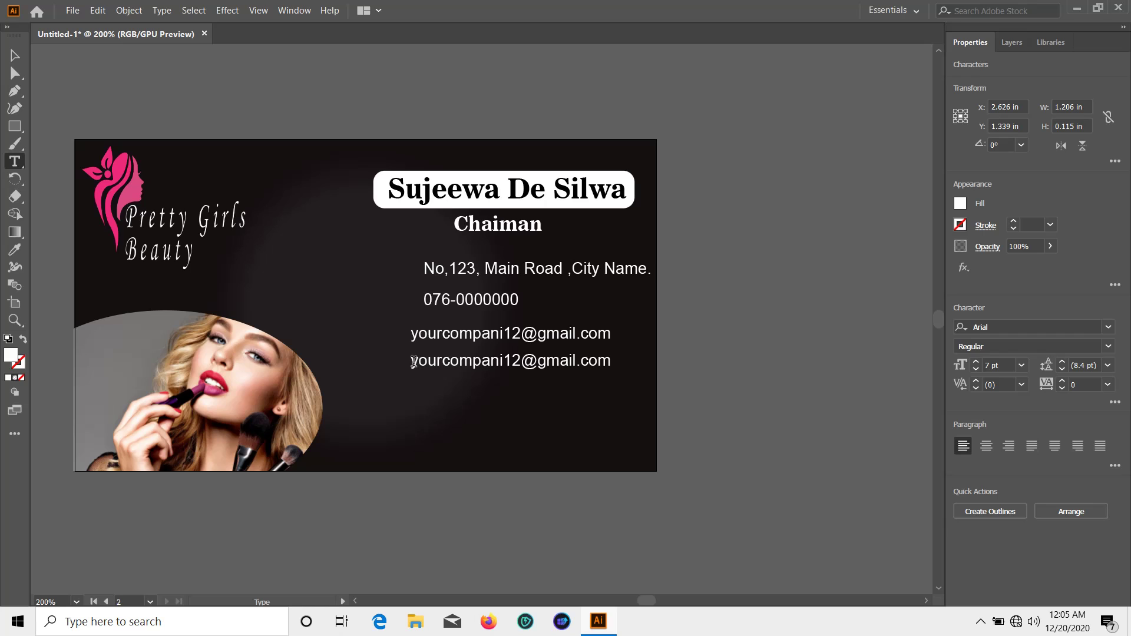
{"action": "type", "text": "www."}
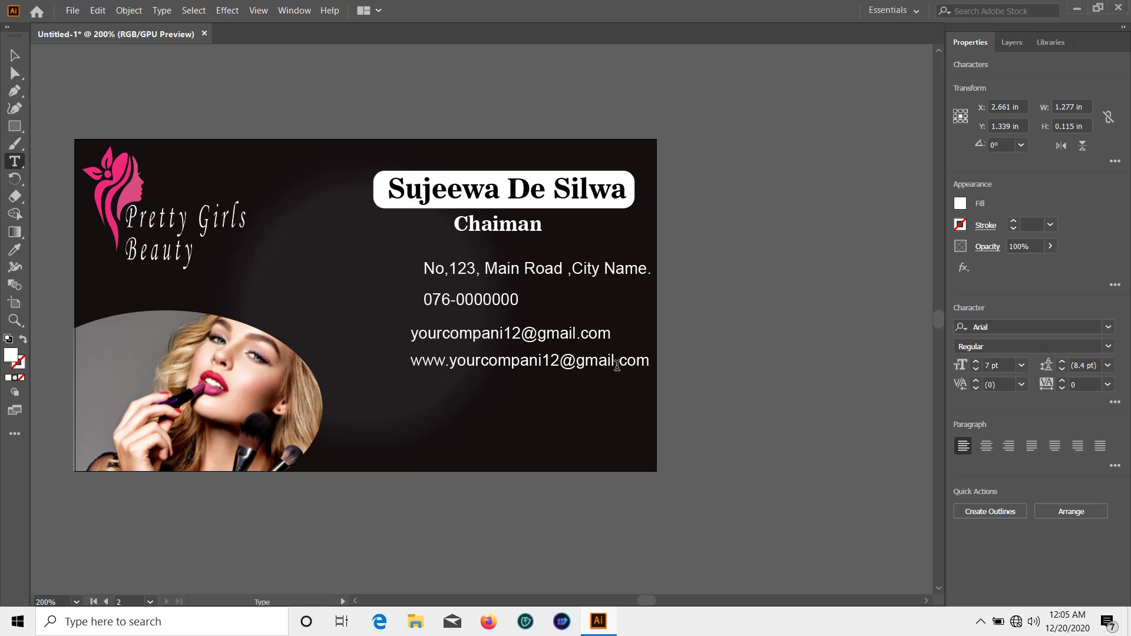
{"action": "key", "text": "BackSpace"}
{"action": "key", "text": "BackSpace"}
{"action": "key", "text": "BackSpace"}
{"action": "key", "text": "BackSpace"}
{"action": "key", "text": "BackSpace"}
{"action": "key", "text": "BackSpace"}
{"action": "key", "text": "BackSpace"}
{"action": "key", "text": "BackSpace"}
{"action": "key", "text": "BackSpace"}
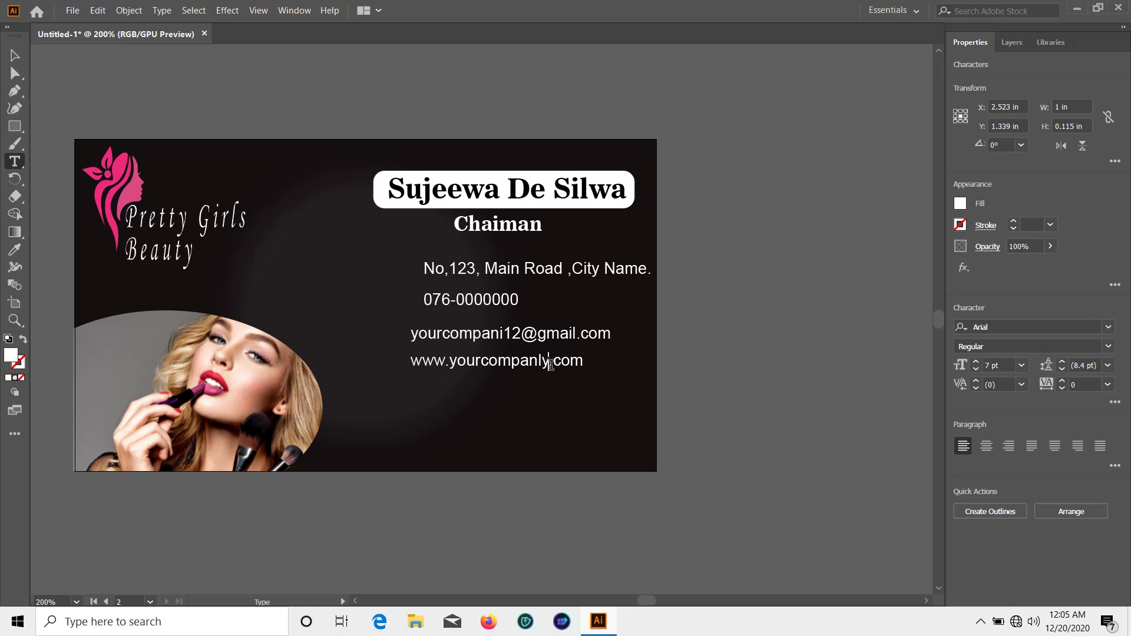
Correct the misspelt letter in the e-mail's company name to 'y'
{"action": "double_click", "coordinate": [503, 333]}
{"action": "left_click", "coordinate": [505, 334]}
{"action": "key", "text": "BackSpace"}
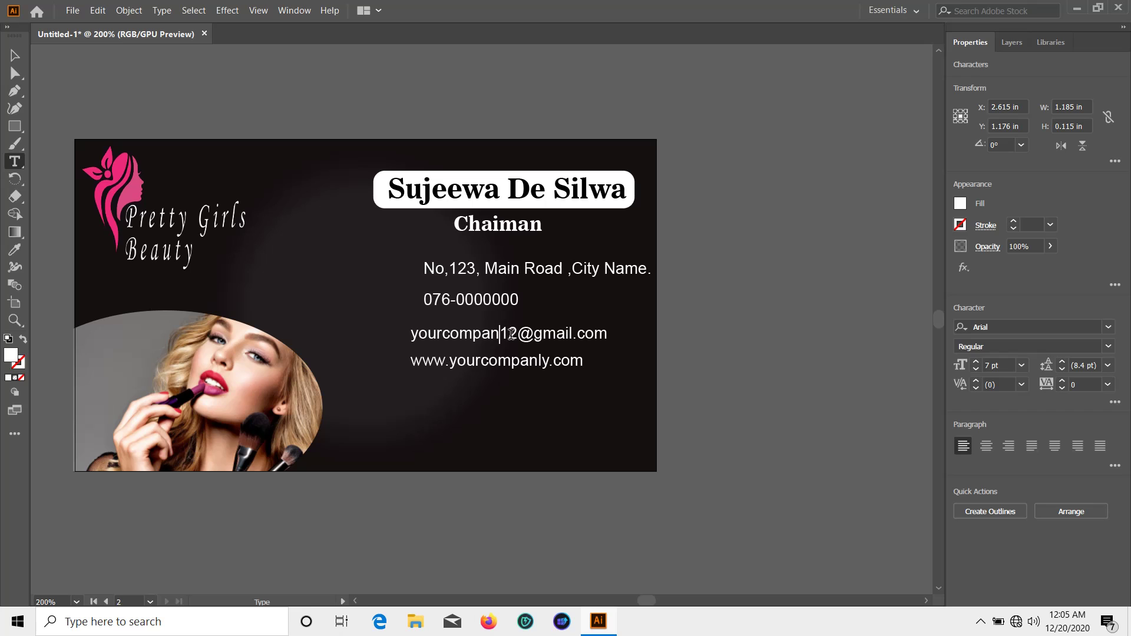
{"action": "type", "text": "y"}
{"action": "left_click", "coordinate": [16, 54]}
{"action": "left_click", "coordinate": [692, 337]}
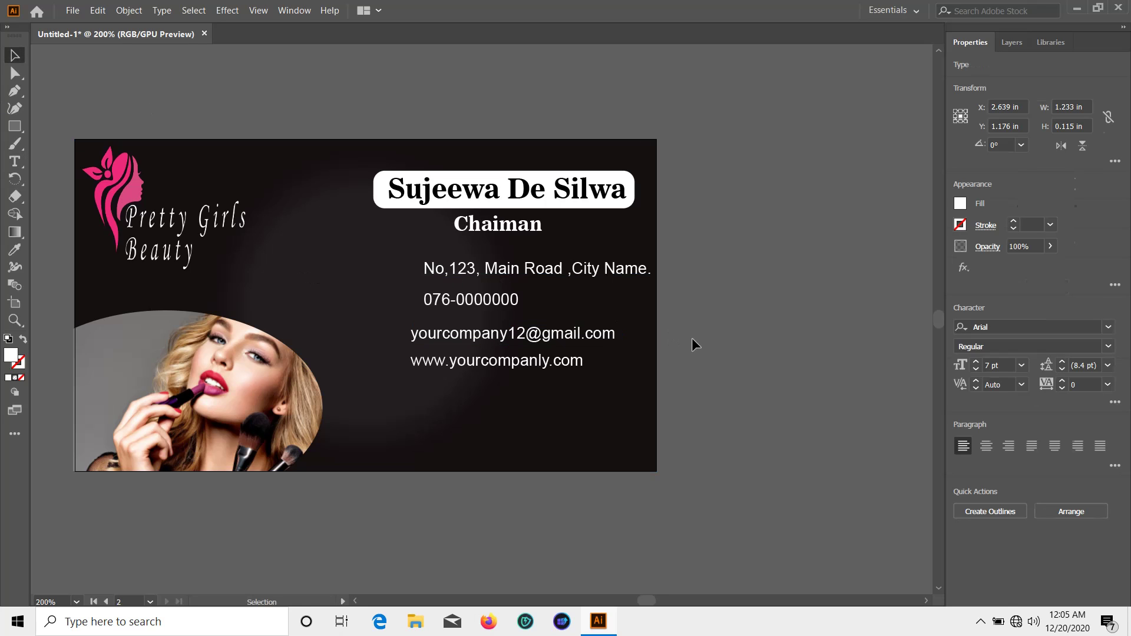
Move the website, e-mail, phone and address lines down to space them further apart
{"action": "left_click_drag", "start_coordinate": [523, 368], "coordinate": [523, 434]}
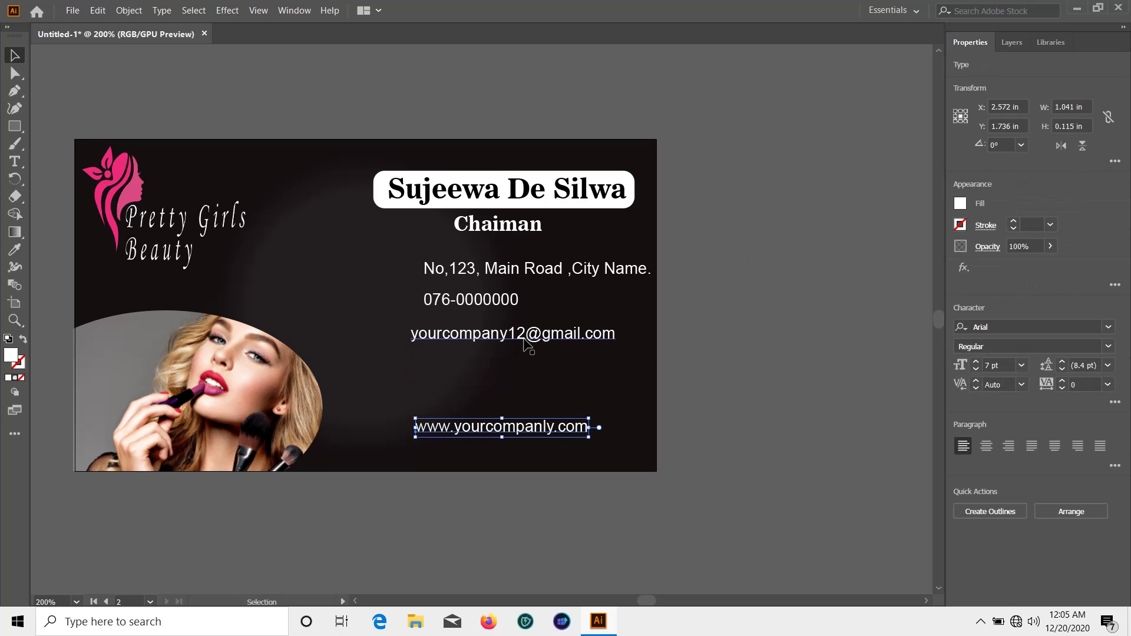
{"action": "left_click_drag", "start_coordinate": [501, 334], "coordinate": [501, 367]}
{"action": "left_click_drag", "start_coordinate": [473, 307], "coordinate": [472, 330]}
{"action": "left_click_drag", "start_coordinate": [501, 273], "coordinate": [483, 300]}
{"action": "left_click", "coordinate": [747, 309]}
{"action": "scroll", "coordinate": [745, 314], "scroll_direction": "down", "scroll_amount": 3}
{"action": "scroll", "coordinate": [744, 313], "scroll_direction": "up", "scroll_amount": 2}
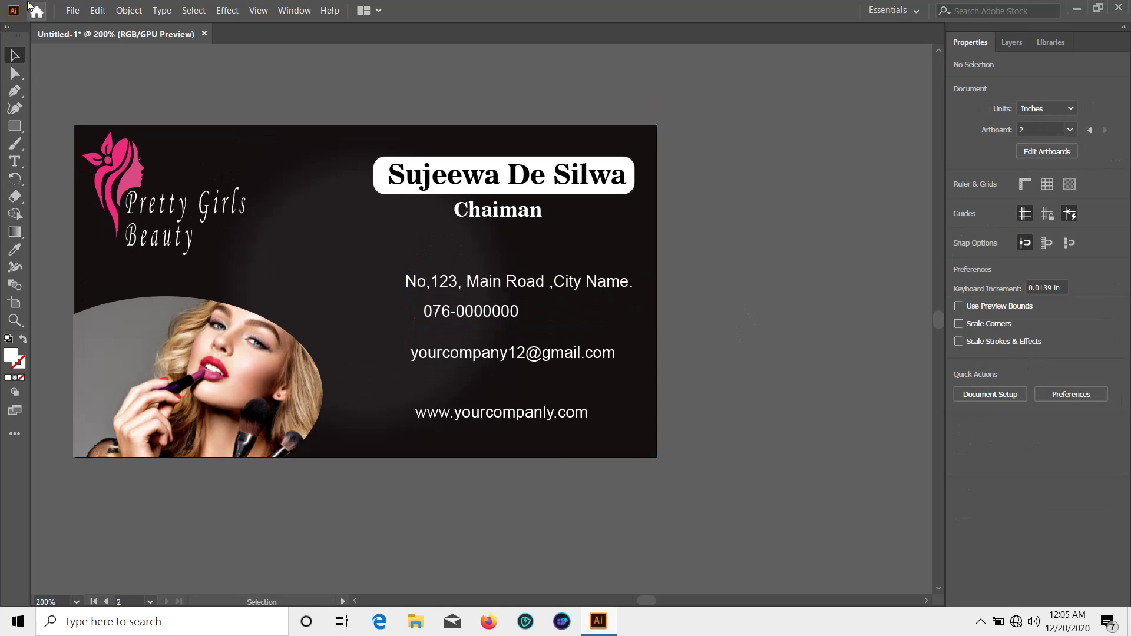
Place the 'mail white' envelope icon from the coreldrow folder beside the card
{"action": "left_click", "coordinate": [73, 10]}
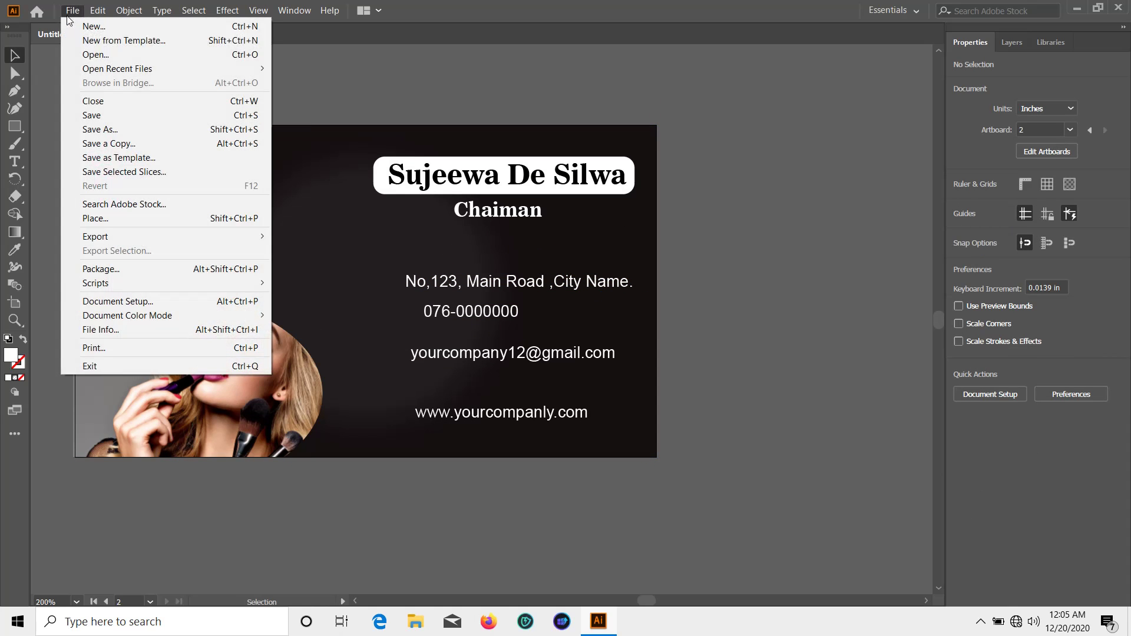
{"action": "left_click", "coordinate": [122, 218]}
{"action": "double_click", "coordinate": [172, 127]}
{"action": "scroll", "coordinate": [338, 209], "scroll_direction": "down", "scroll_amount": 5}
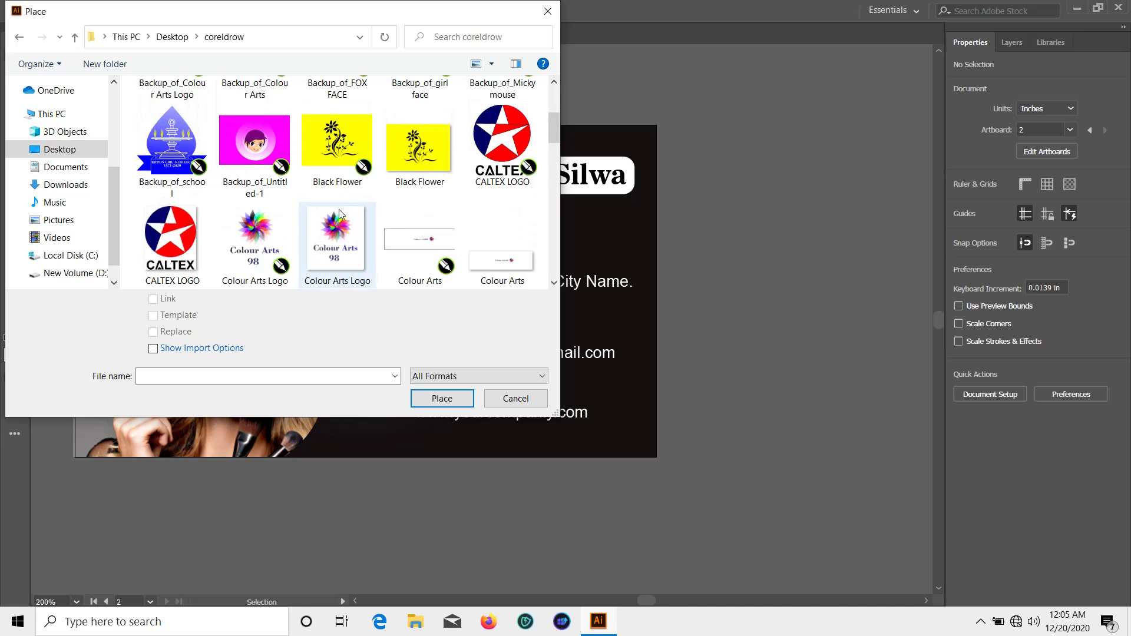
{"action": "scroll", "coordinate": [341, 215], "scroll_direction": "down", "scroll_amount": 4}
{"action": "scroll", "coordinate": [323, 208], "scroll_direction": "up", "scroll_amount": 1}
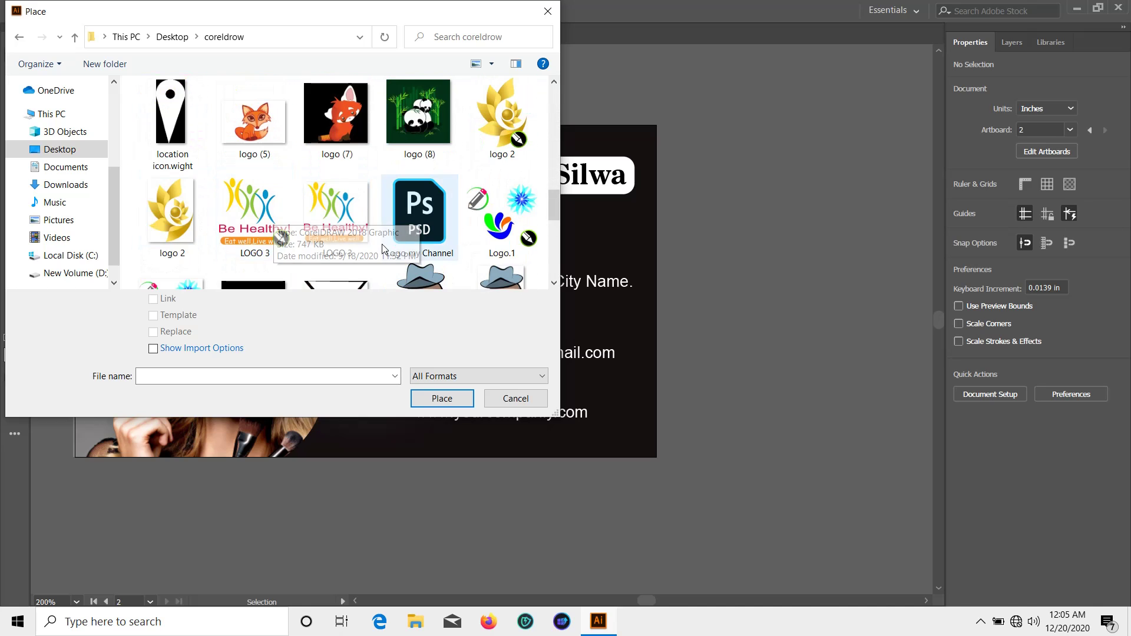
{"action": "scroll", "coordinate": [322, 208], "scroll_direction": "down", "scroll_amount": 1}
{"action": "double_click", "coordinate": [335, 162]}
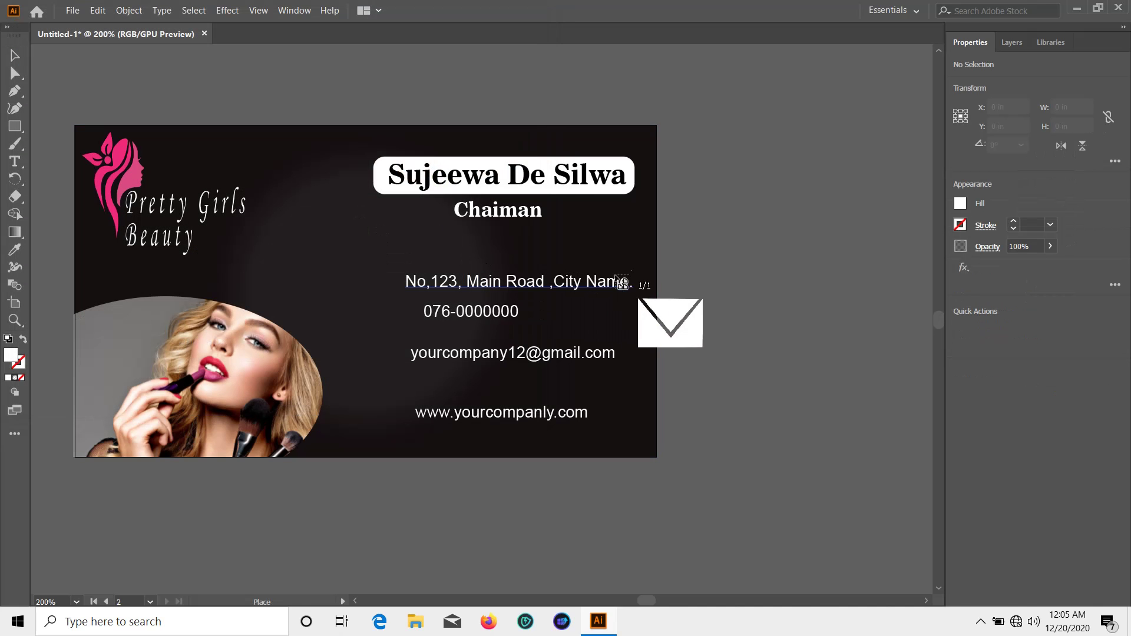
{"action": "left_click", "coordinate": [669, 253]}
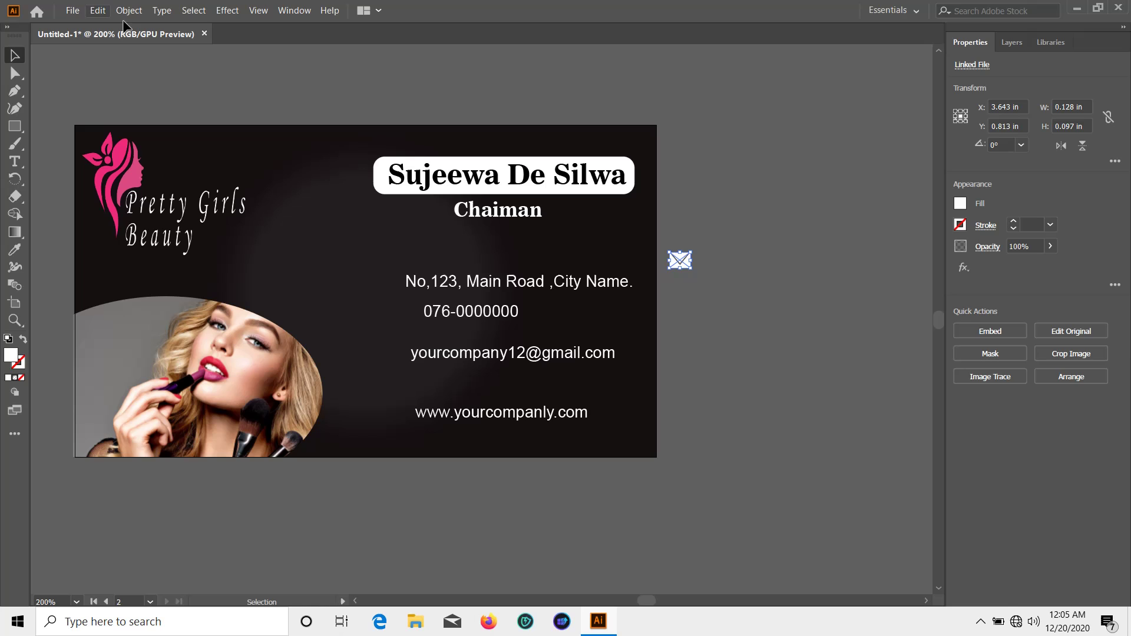
{"action": "left_click", "coordinate": [77, 53]}
Place the 'location icon' pin beside the card
{"action": "left_click", "coordinate": [71, 11]}
{"action": "left_click", "coordinate": [138, 219]}
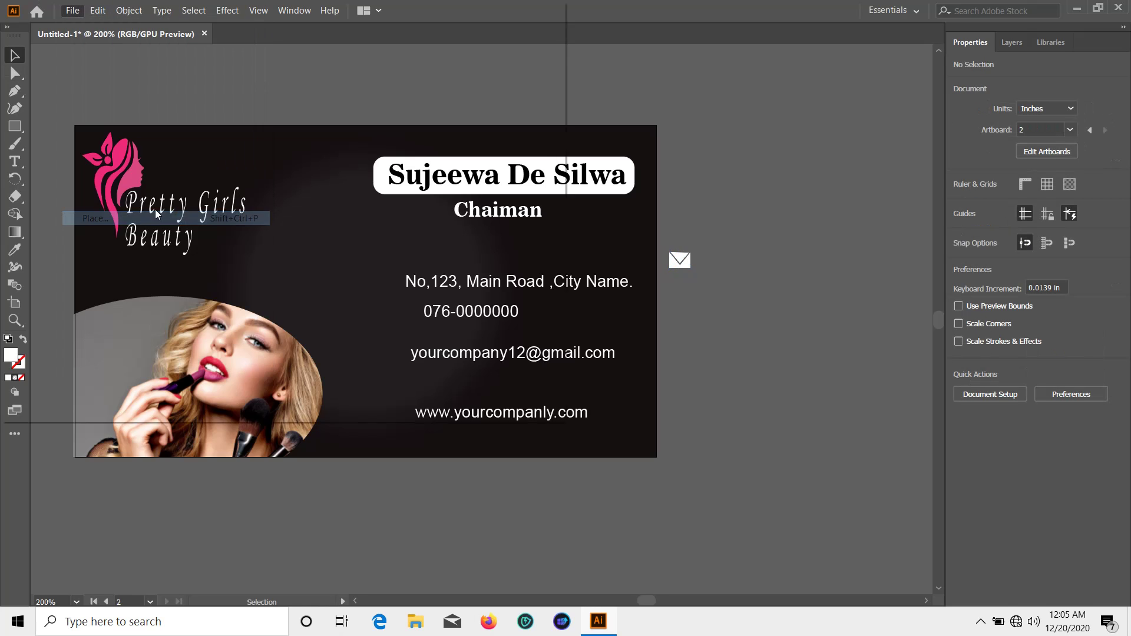
{"action": "scroll", "coordinate": [290, 196], "scroll_direction": "down", "scroll_amount": 10}
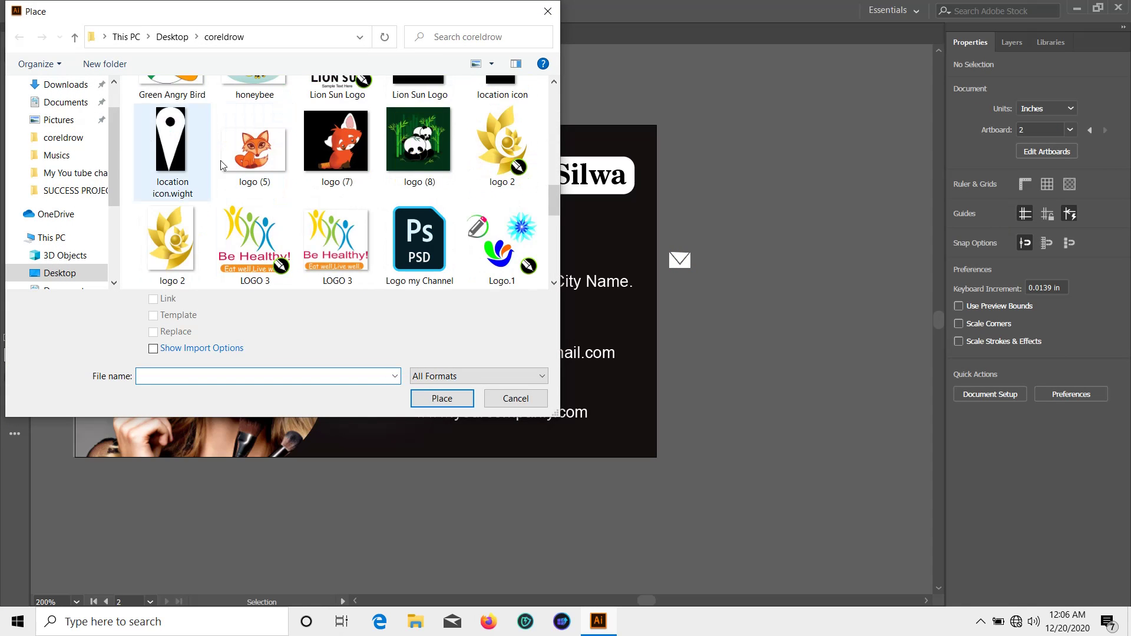
{"action": "double_click", "coordinate": [180, 160]}
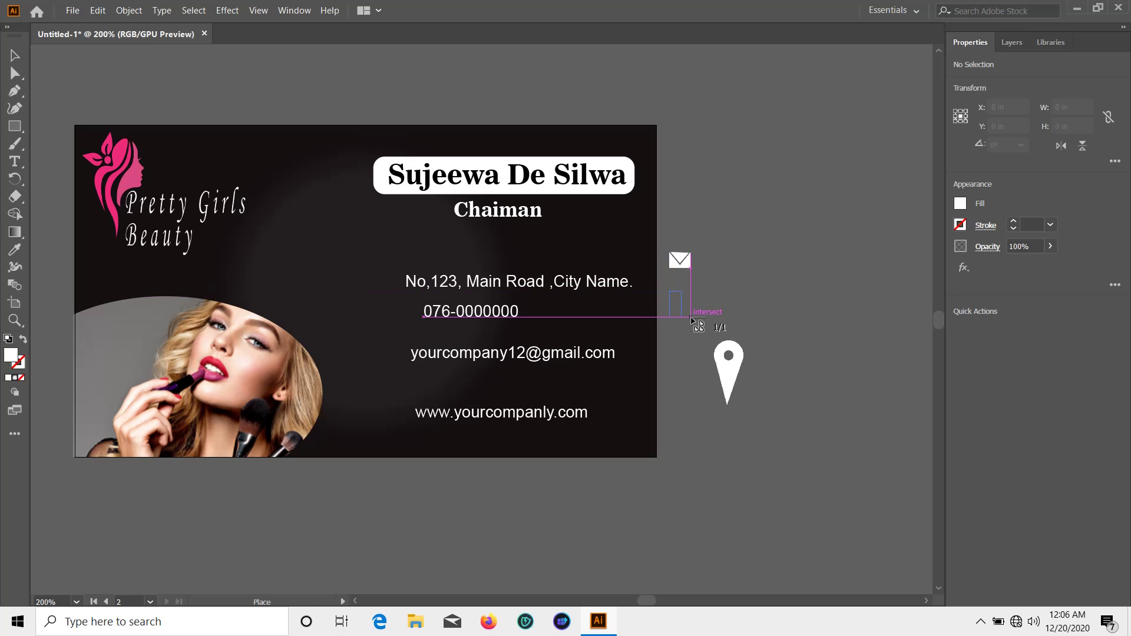
{"action": "left_click_drag", "start_coordinate": [670, 291], "coordinate": [692, 315]}
{"action": "left_click", "coordinate": [61, 51]}
Place the 'www wight' globe icon beside the card
{"action": "left_click", "coordinate": [72, 10]}
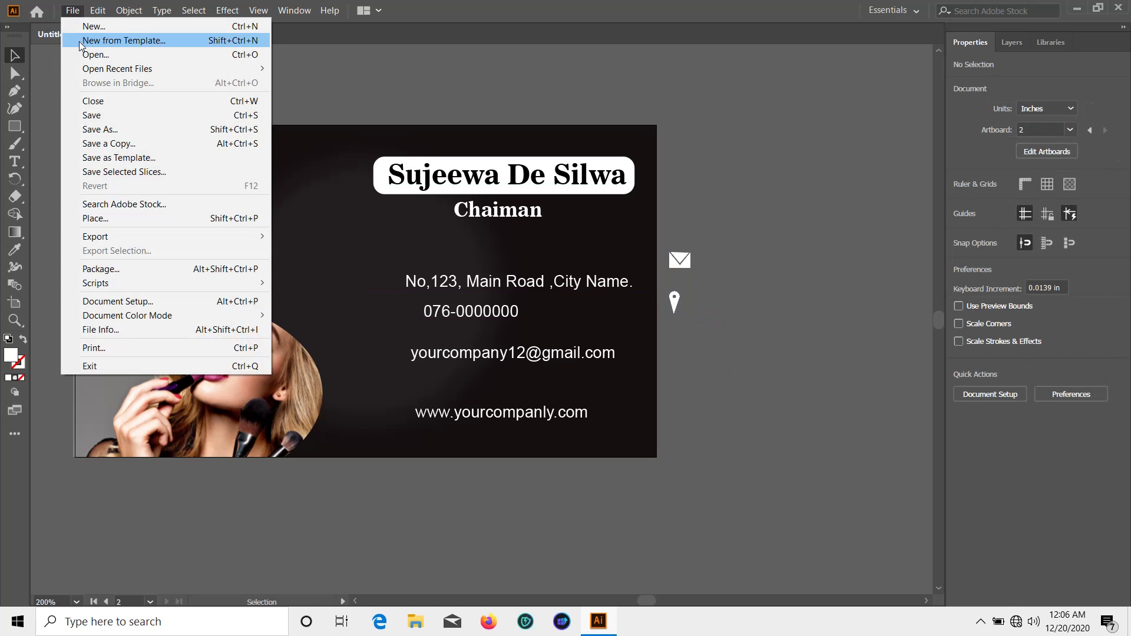
{"action": "left_click", "coordinate": [124, 218]}
{"action": "scroll", "coordinate": [363, 231], "scroll_direction": "down", "scroll_amount": 10}
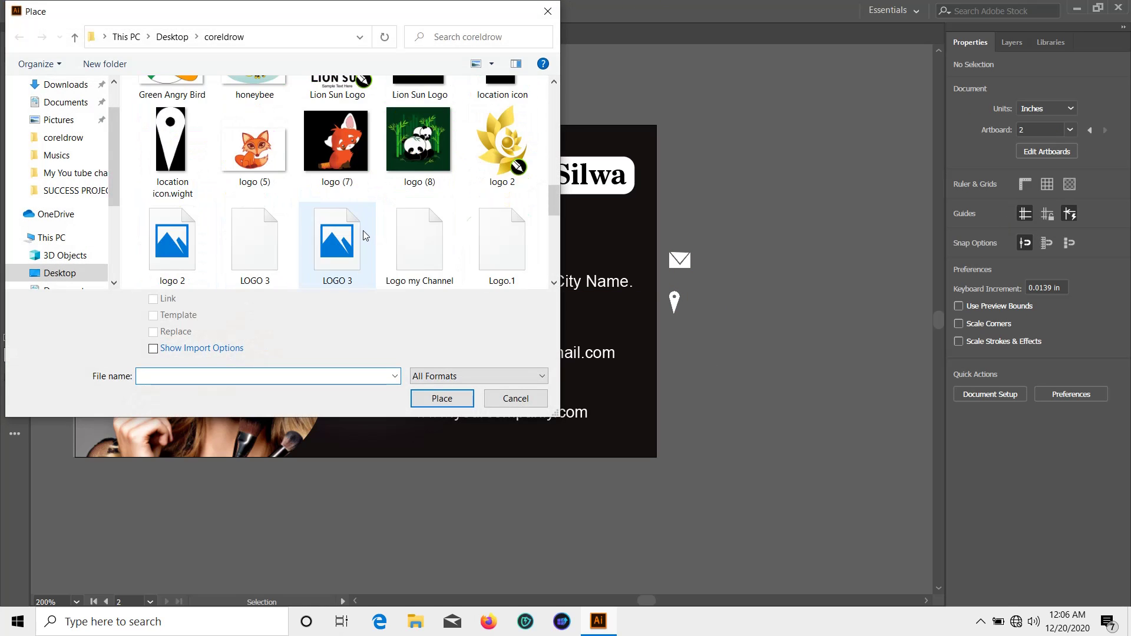
{"action": "scroll", "coordinate": [365, 229], "scroll_direction": "down", "scroll_amount": 2}
{"action": "double_click", "coordinate": [479, 250]}
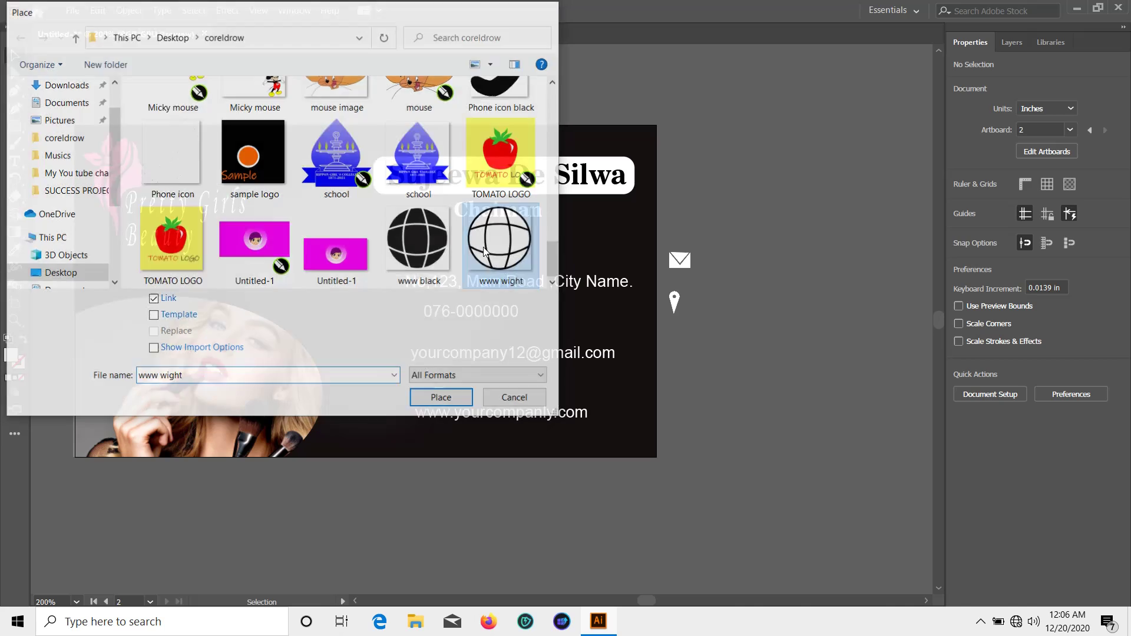
{"action": "left_click_drag", "start_coordinate": [690, 369], "coordinate": [701, 384]}
{"action": "left_click", "coordinate": [268, 109]}
Place the 'phone icon' beside the card
{"action": "left_click", "coordinate": [72, 11]}
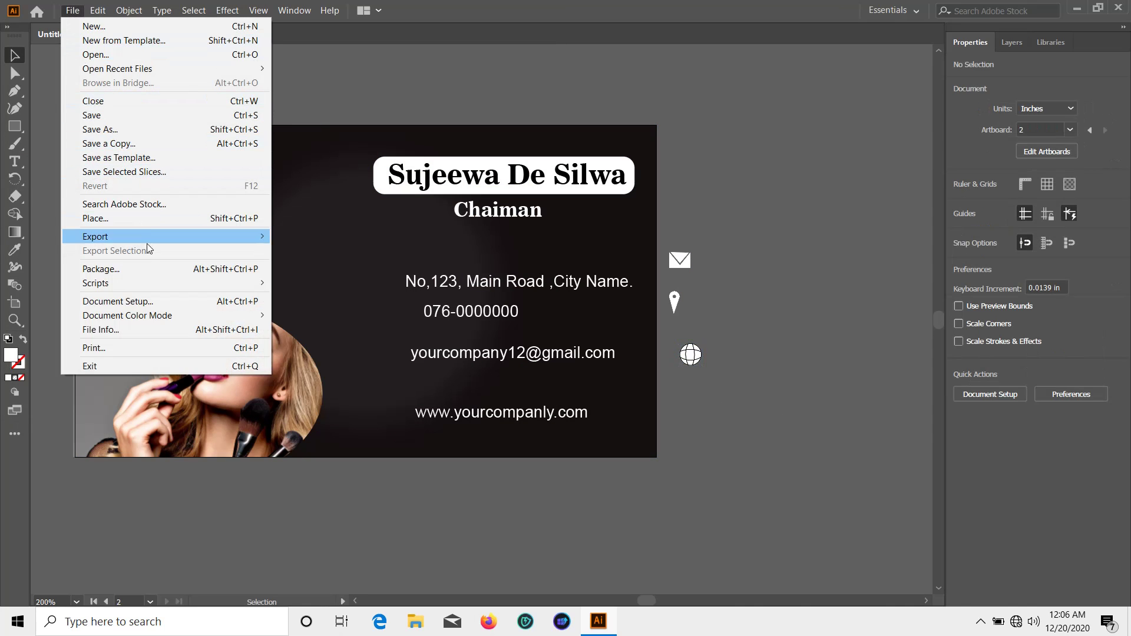
{"action": "left_click", "coordinate": [146, 220]}
{"action": "scroll", "coordinate": [328, 191], "scroll_direction": "down", "scroll_amount": 5}
{"action": "scroll", "coordinate": [328, 191], "scroll_direction": "down", "scroll_amount": 10}
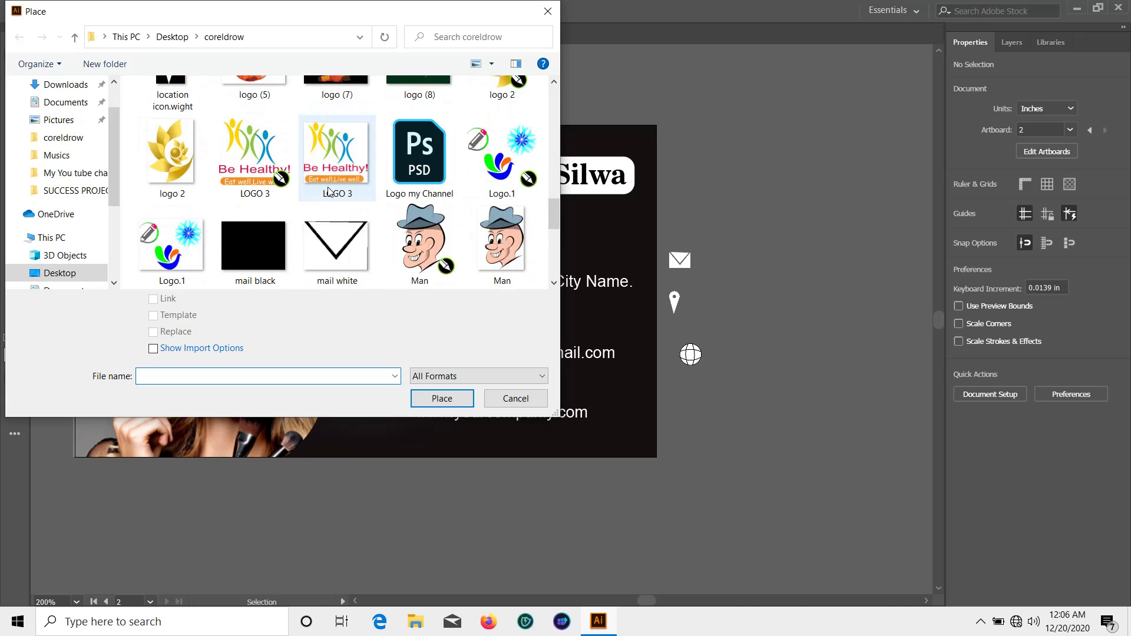
{"action": "double_click", "coordinate": [163, 217]}
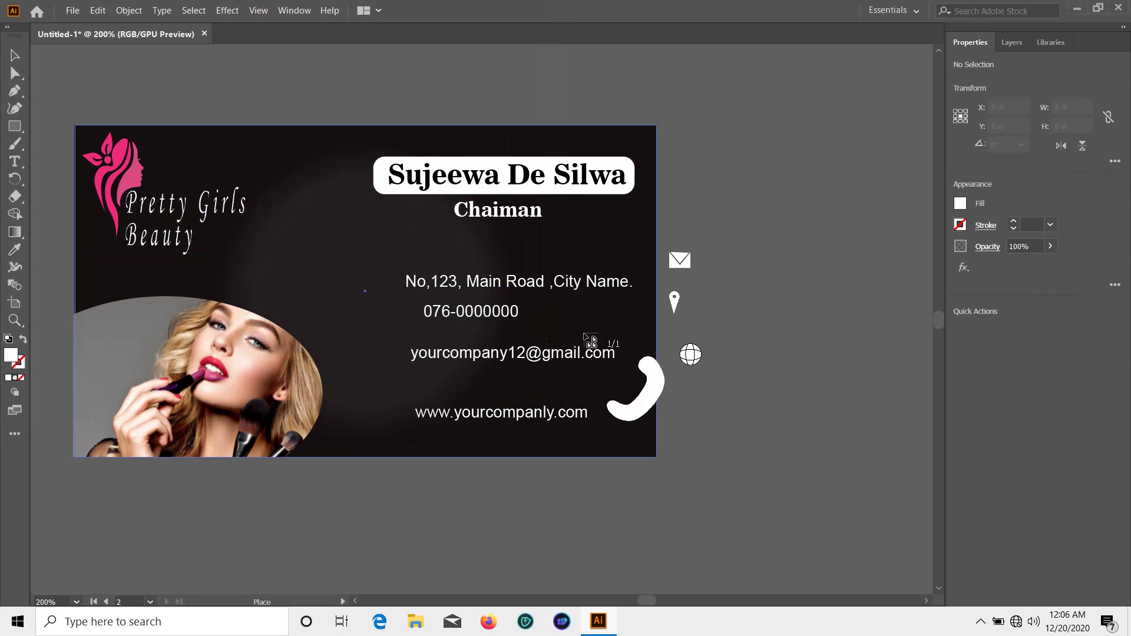
{"action": "left_click_drag", "start_coordinate": [709, 378], "coordinate": [734, 405]}
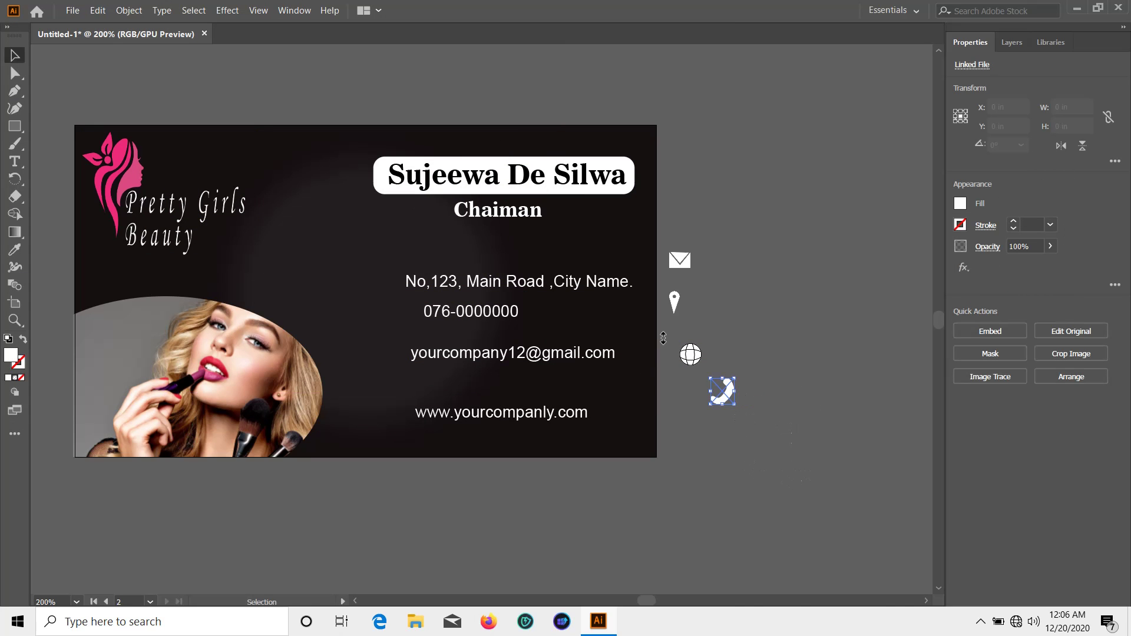
{"action": "left_click", "coordinate": [656, 231]}
Show the rulers and drag two vertical guides near the card's right edge
{"action": "left_click", "coordinate": [258, 10]}
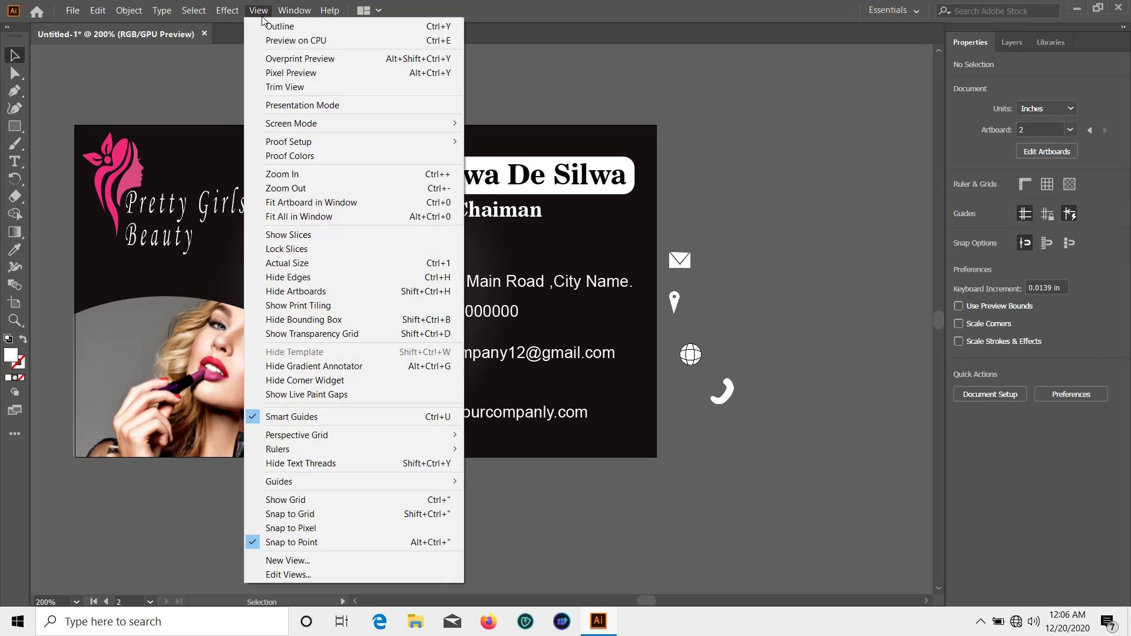
{"action": "mouse_move", "coordinate": [383, 449]}
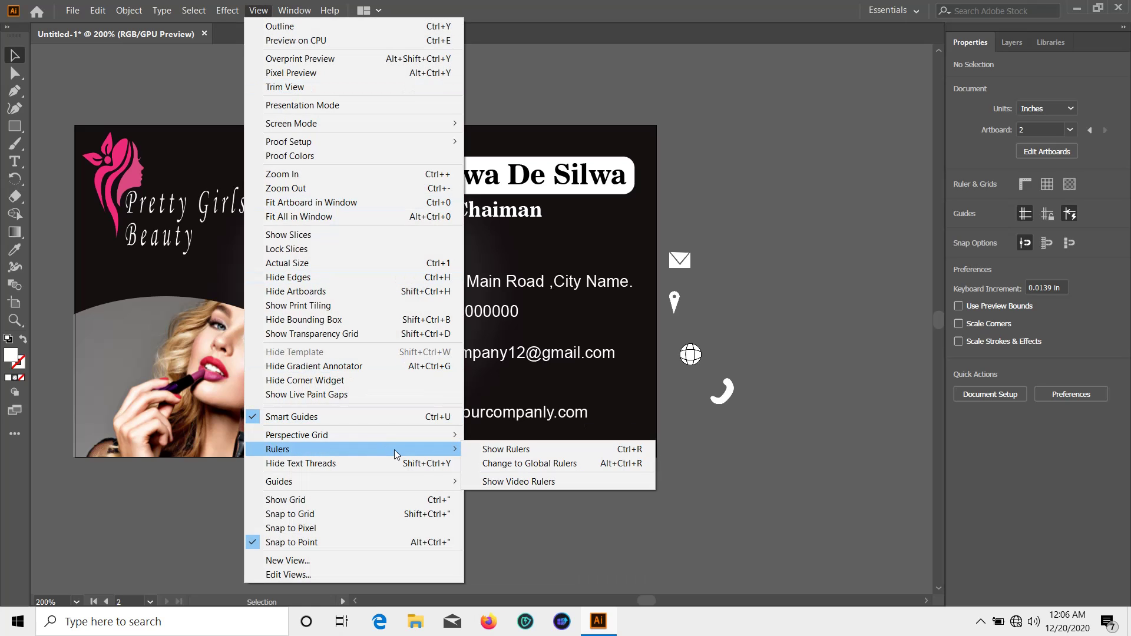
{"action": "left_click", "coordinate": [497, 450]}
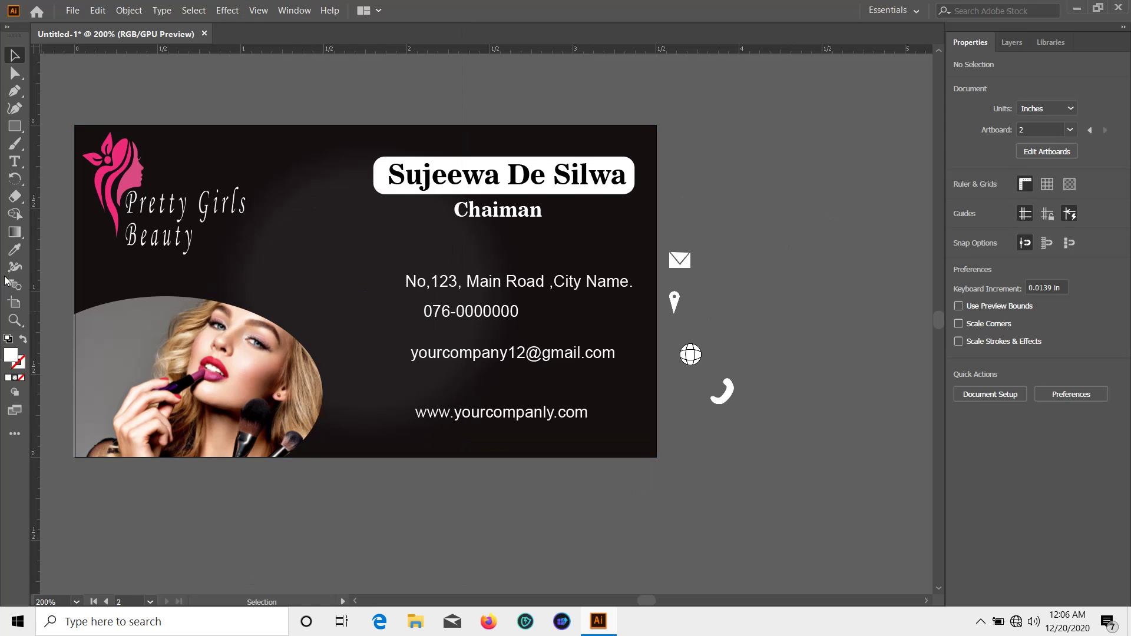
{"action": "left_click_drag", "start_coordinate": [215, 292], "coordinate": [637, 339]}
{"action": "left_click_drag", "start_coordinate": [38, 283], "coordinate": [621, 340]}
{"action": "left_click", "coordinate": [786, 294]}
Zoom in and line up the address, phone, e-mail and website lines against the guides
{"action": "key", "text": "ctrl+equal"}
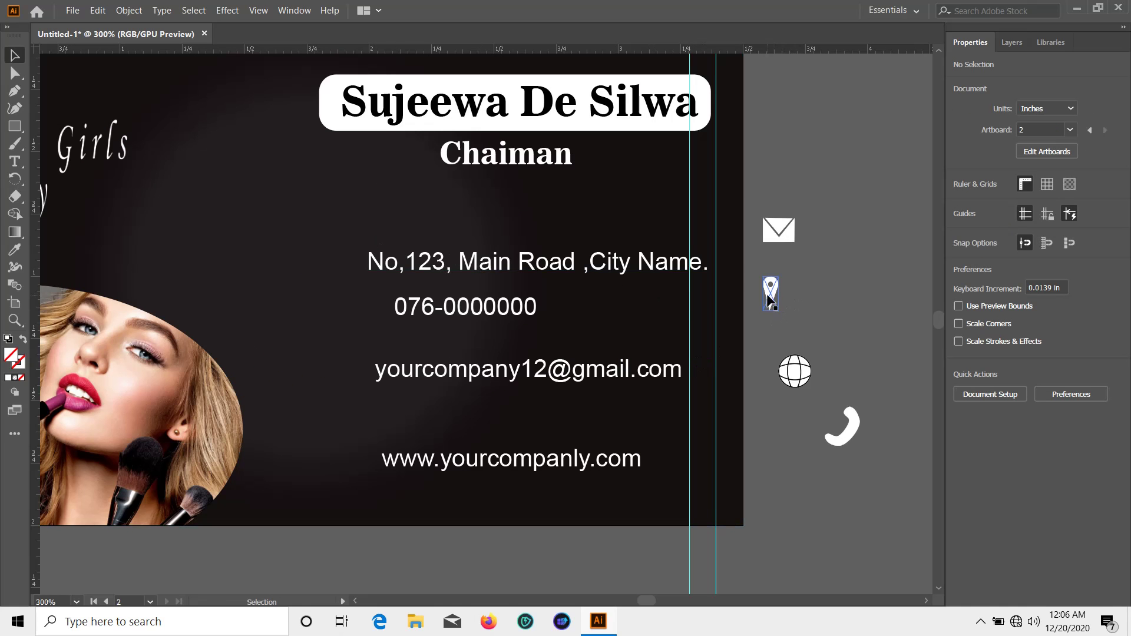
{"action": "left_click_drag", "start_coordinate": [610, 268], "coordinate": [592, 268]}
{"action": "left_click_drag", "start_coordinate": [536, 309], "coordinate": [677, 318]}
{"action": "left_click_drag", "start_coordinate": [606, 371], "coordinate": [607, 377]}
{"action": "left_click_drag", "start_coordinate": [578, 464], "coordinate": [624, 454]}
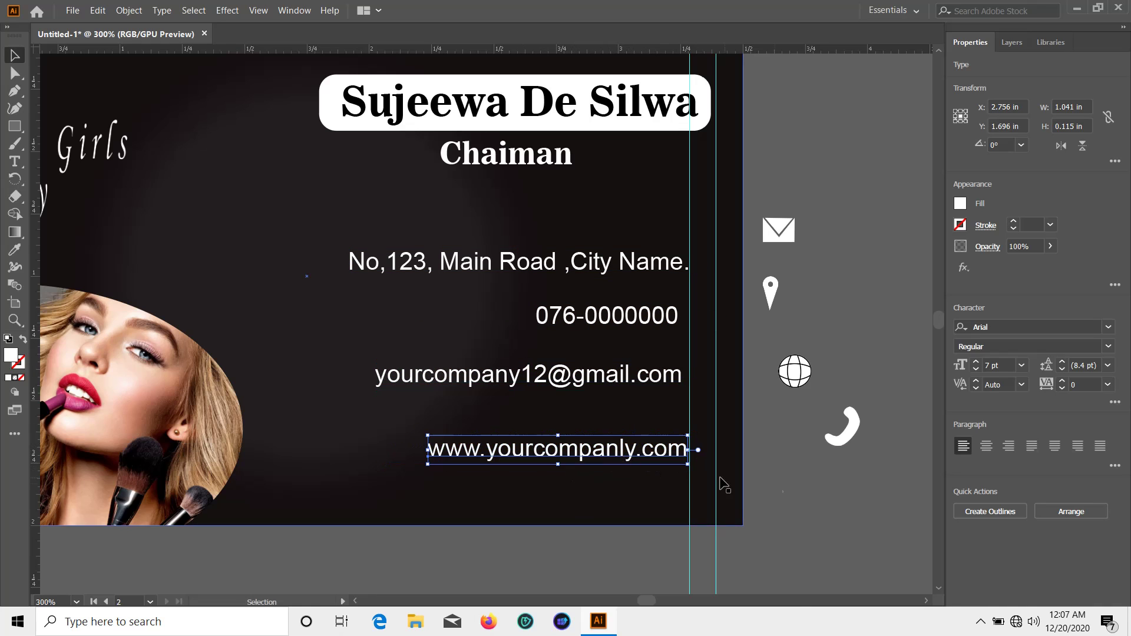
Shift the address line left and delete the full stop at its end
{"action": "left_click", "coordinate": [723, 485]}
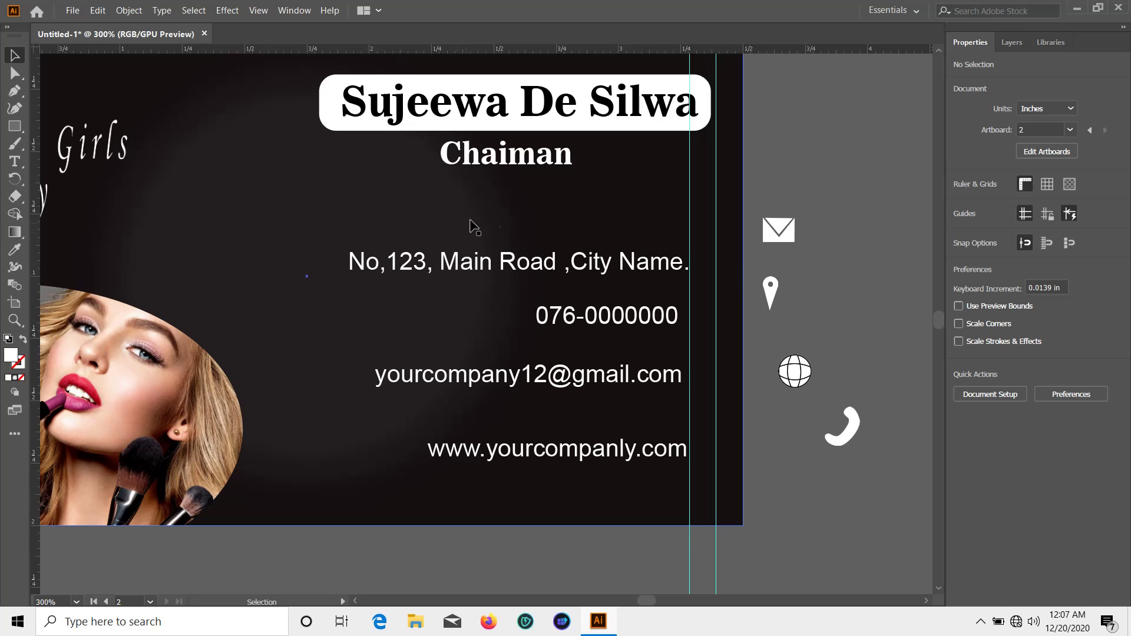
{"action": "left_click", "coordinate": [689, 266]}
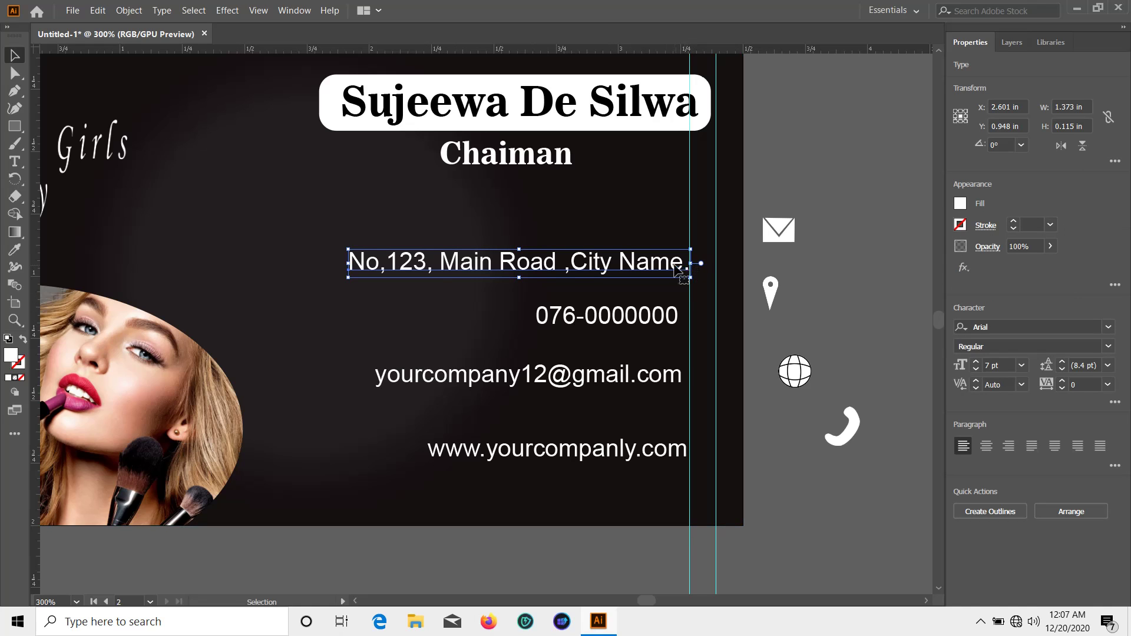
{"action": "left_click_drag", "start_coordinate": [677, 269], "coordinate": [657, 270]}
{"action": "triple_click", "coordinate": [670, 265]}
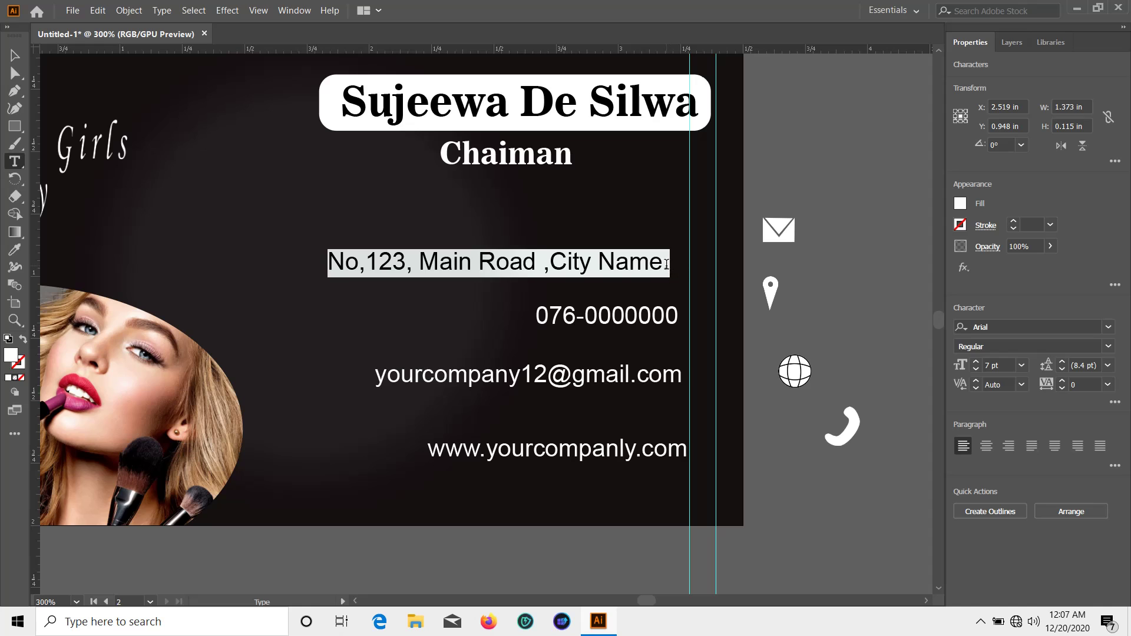
{"action": "left_click", "coordinate": [668, 265]}
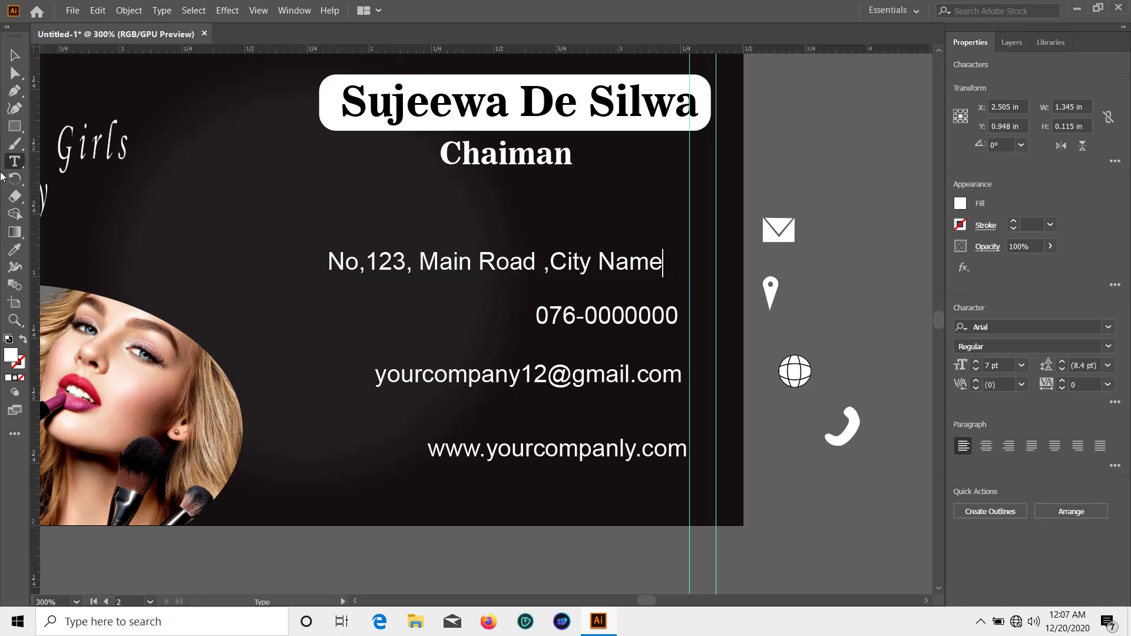
{"action": "left_click", "coordinate": [15, 56]}
{"action": "left_click", "coordinate": [832, 241]}
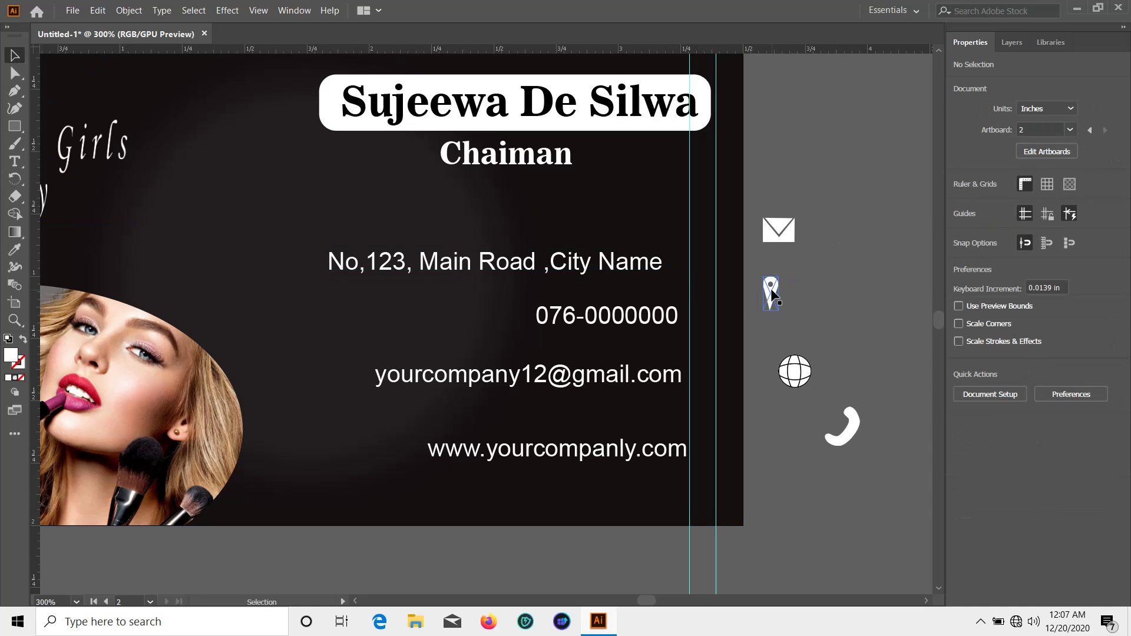
Resize the pin, phone and envelope icons and place them beside the address, phone and e-mail lines
{"action": "left_click", "coordinate": [771, 290]}
{"action": "left_click_drag", "start_coordinate": [770, 311], "coordinate": [702, 256]}
{"action": "left_click", "coordinate": [835, 264]}
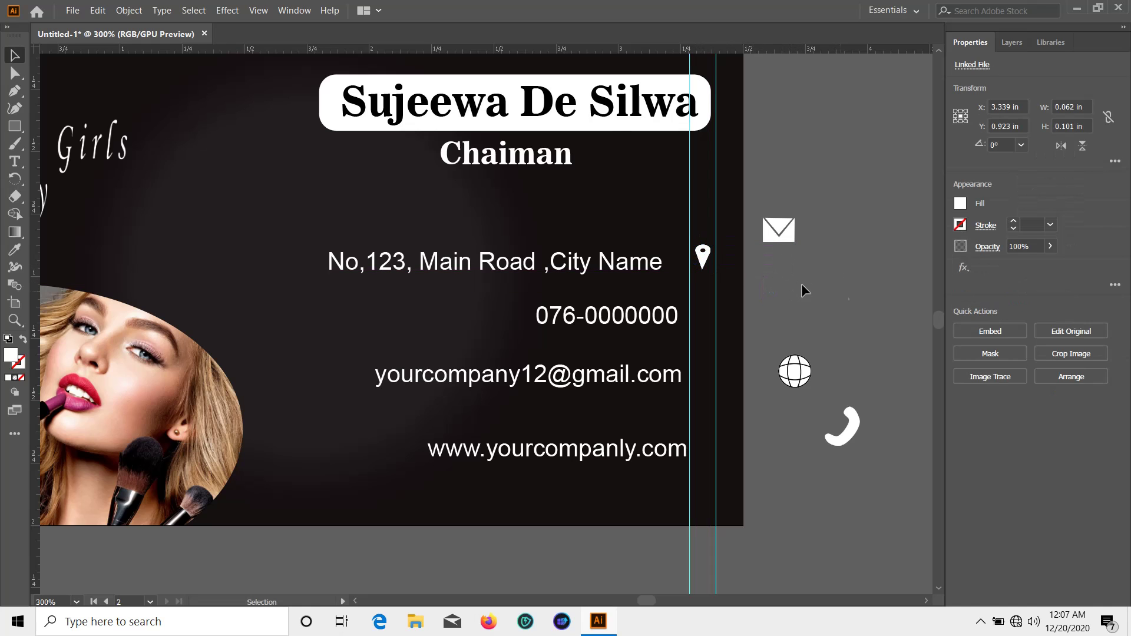
{"action": "left_click", "coordinate": [795, 294]}
{"action": "scroll", "coordinate": [790, 301], "scroll_direction": "down", "scroll_amount": 1}
{"action": "left_click_drag", "start_coordinate": [841, 402], "coordinate": [714, 296]}
{"action": "left_click", "coordinate": [783, 282]}
{"action": "left_click", "coordinate": [807, 285]}
{"action": "scroll", "coordinate": [807, 285], "scroll_direction": "down", "scroll_amount": 2}
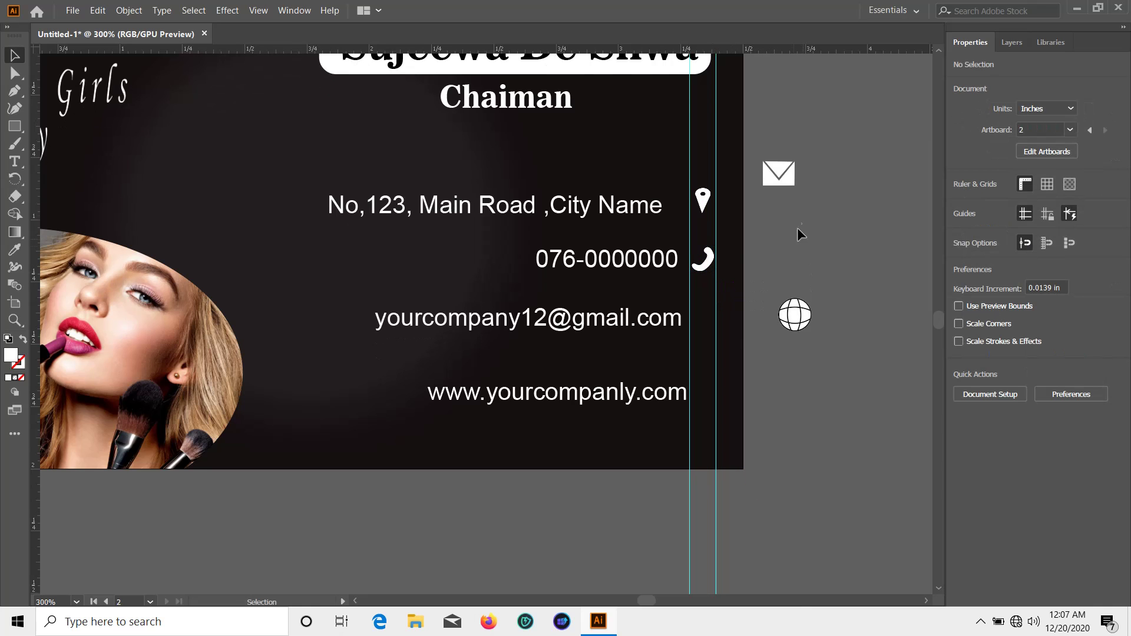
{"action": "left_click_drag", "start_coordinate": [781, 181], "coordinate": [710, 330]}
{"action": "left_click", "coordinate": [795, 372]}
Place the globe icon beside the website line
{"action": "left_click", "coordinate": [838, 335]}
{"action": "left_click", "coordinate": [794, 317]}
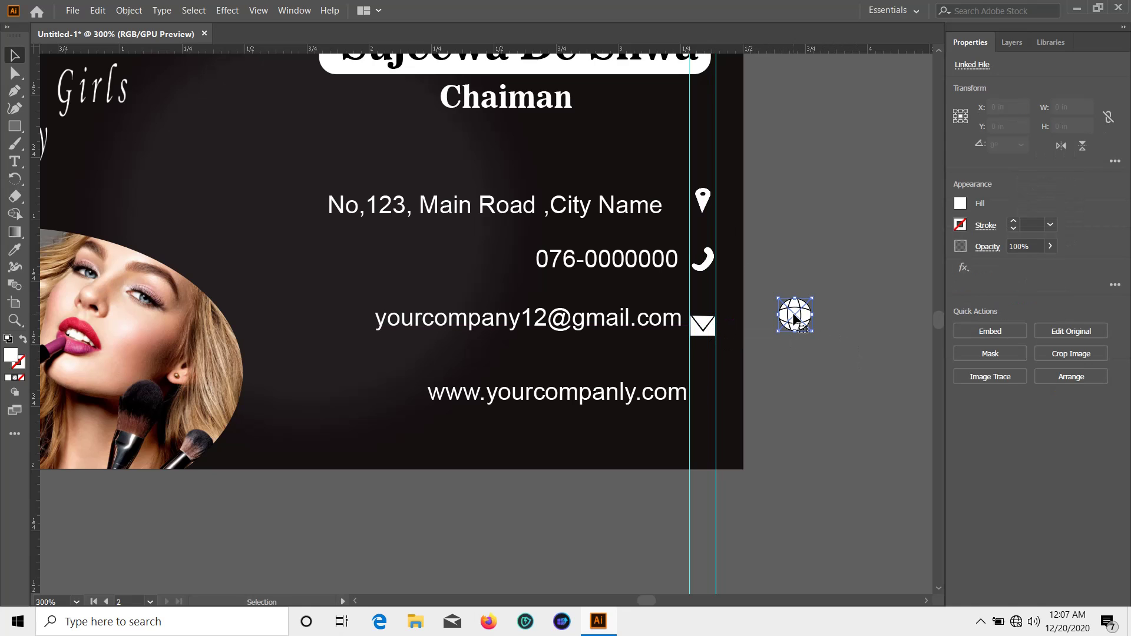
{"action": "left_click_drag", "start_coordinate": [784, 344], "coordinate": [709, 391]}
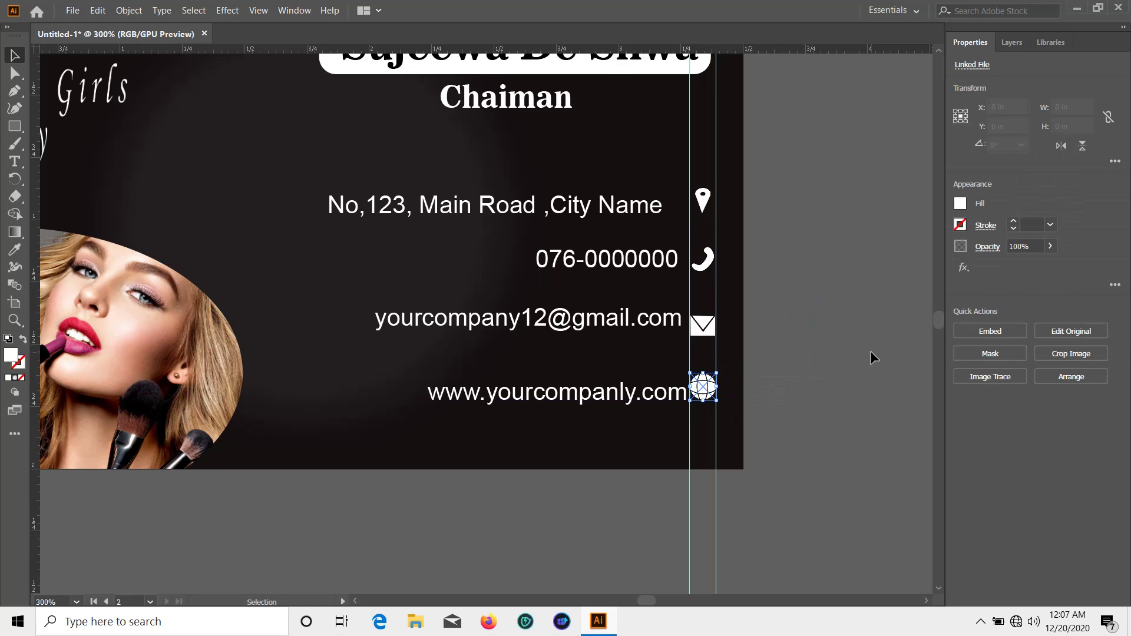
{"action": "left_click", "coordinate": [870, 351]}
Reposition the address, phone number and e-mail lines near their icons
{"action": "scroll", "coordinate": [778, 389], "scroll_direction": "up", "scroll_amount": 1}
{"action": "left_click_drag", "start_coordinate": [606, 245], "coordinate": [646, 224]}
{"action": "left_click", "coordinate": [768, 247]}
{"action": "scroll", "coordinate": [767, 246], "scroll_direction": "down", "scroll_amount": 1}
{"action": "left_click", "coordinate": [772, 212]}
{"action": "left_click_drag", "start_coordinate": [647, 274], "coordinate": [647, 274]}
{"action": "left_click", "coordinate": [787, 258]}
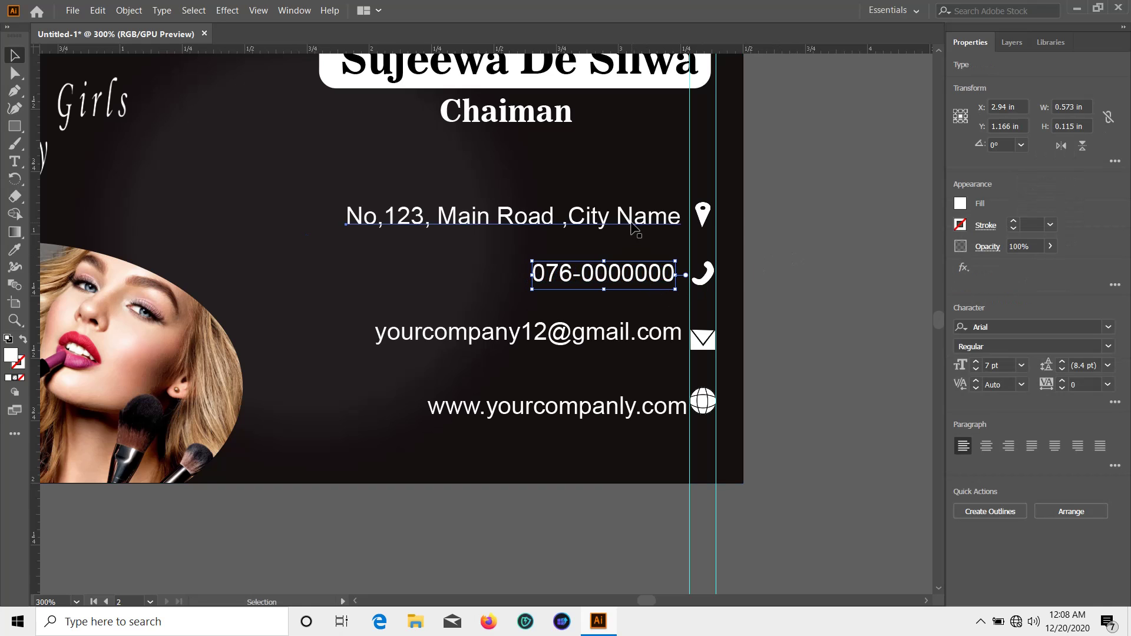
{"action": "left_click_drag", "start_coordinate": [640, 220], "coordinate": [635, 220]}
{"action": "left_click", "coordinate": [787, 254]}
{"action": "scroll", "coordinate": [788, 257], "scroll_direction": "down", "scroll_amount": 1}
{"action": "left_click_drag", "start_coordinate": [654, 322], "coordinate": [646, 330]}
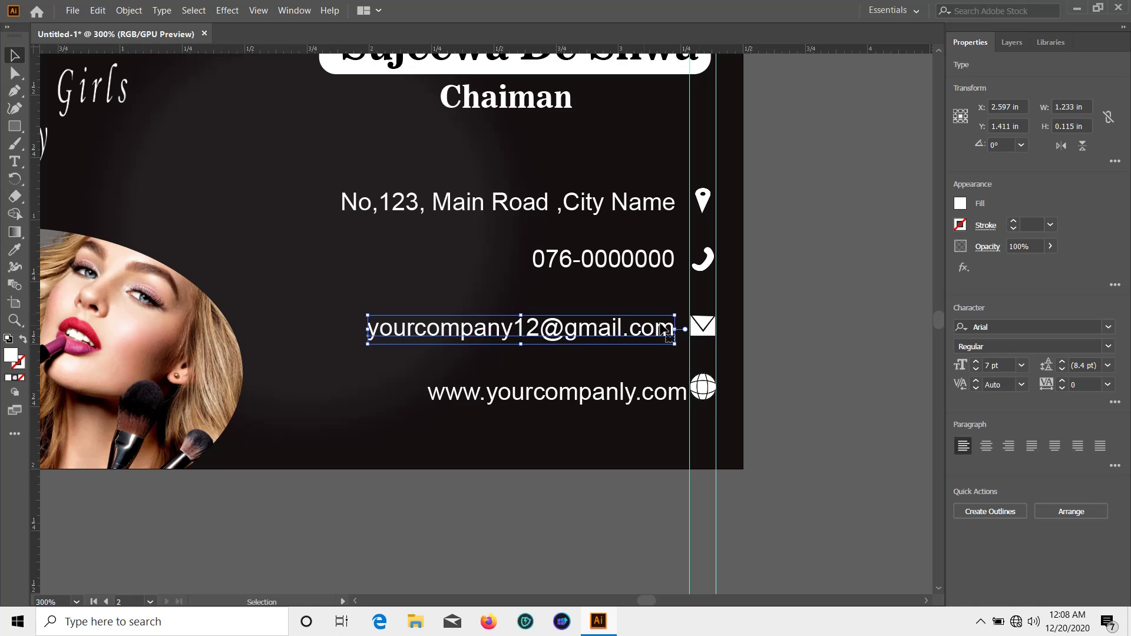
{"action": "left_click", "coordinate": [786, 320]}
Fine-tune the positions of the lower contact line, phone number and address
{"action": "scroll", "coordinate": [785, 320], "scroll_direction": "down", "scroll_amount": 1}
{"action": "scroll", "coordinate": [787, 322], "scroll_direction": "down", "scroll_amount": 1}
{"action": "left_click_drag", "start_coordinate": [636, 372], "coordinate": [618, 365]}
{"action": "scroll", "coordinate": [770, 352], "scroll_direction": "up", "scroll_amount": 3}
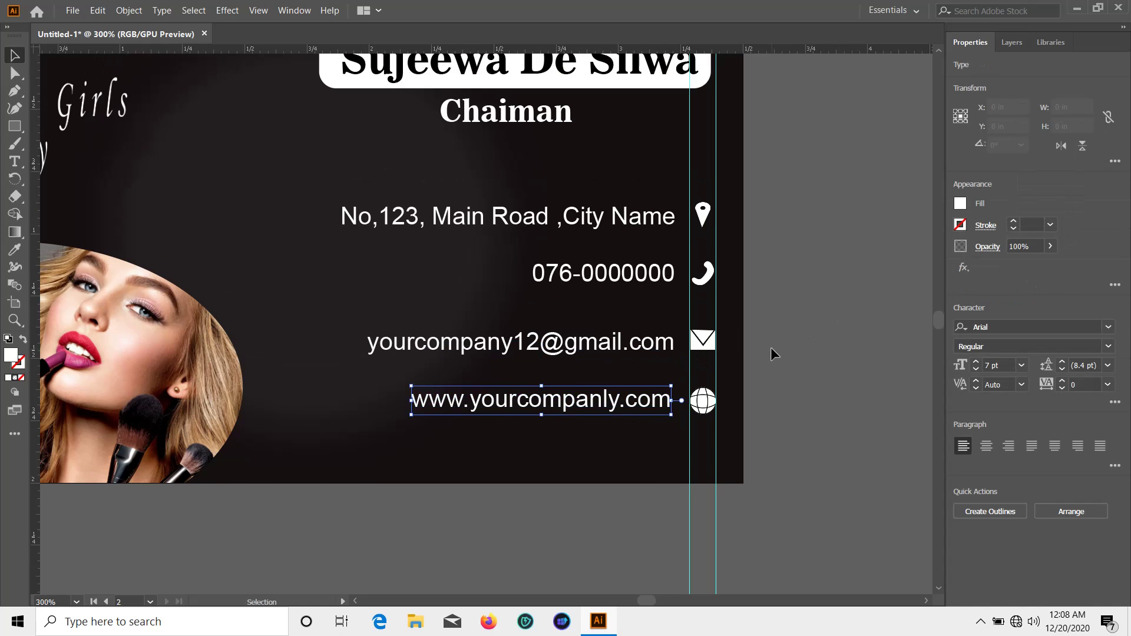
{"action": "left_click", "coordinate": [771, 347]}
{"action": "left_click_drag", "start_coordinate": [642, 284], "coordinate": [627, 328]}
{"action": "left_click", "coordinate": [797, 285]}
{"action": "scroll", "coordinate": [644, 236], "scroll_direction": "up", "scroll_amount": 3}
{"action": "left_click", "coordinate": [820, 314]}
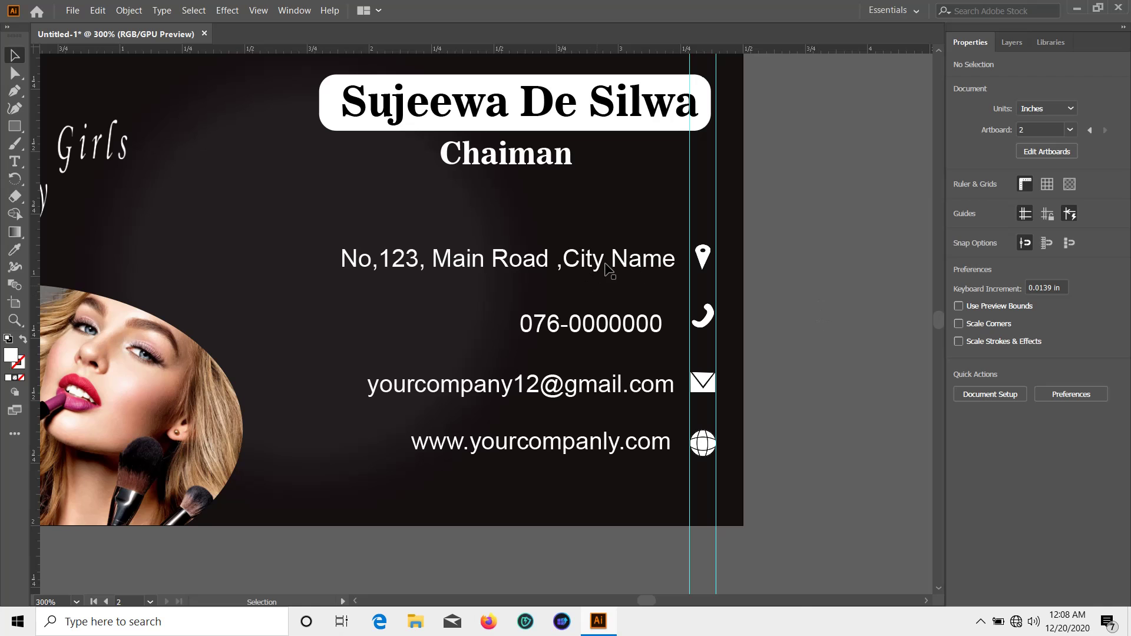
{"action": "left_click_drag", "start_coordinate": [605, 263], "coordinate": [584, 267]}
{"action": "left_click_drag", "start_coordinate": [587, 270], "coordinate": [589, 269]}
Add a vertical guide beside the icons and snap the website, phone and address lines to it
{"action": "left_click_drag", "start_coordinate": [35, 241], "coordinate": [675, 292]}
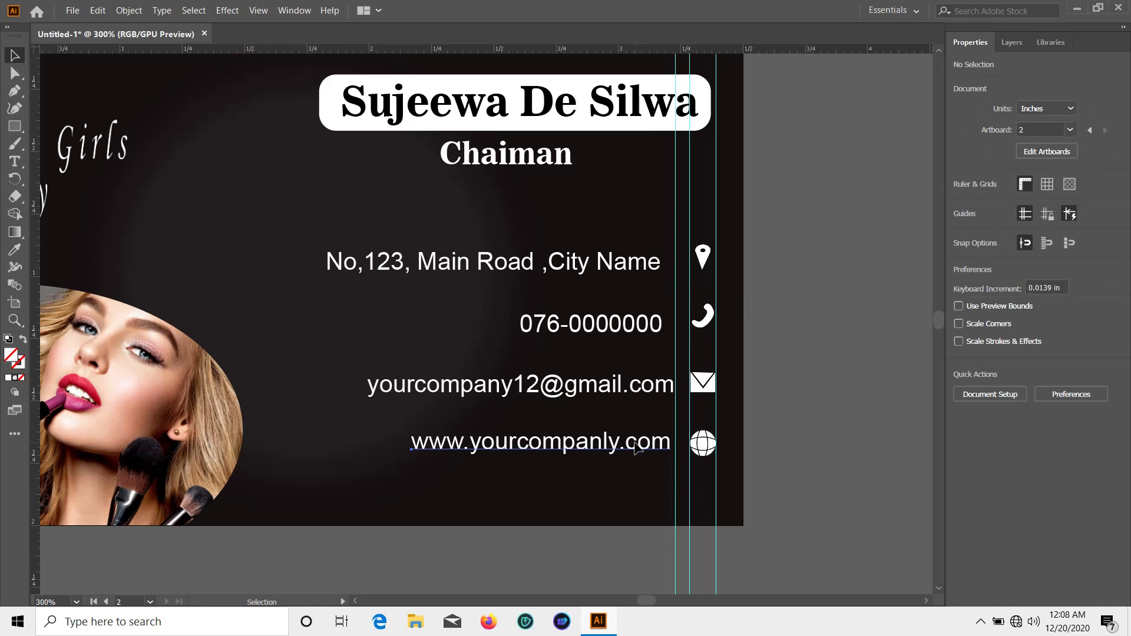
{"action": "left_click_drag", "start_coordinate": [637, 448], "coordinate": [640, 451]}
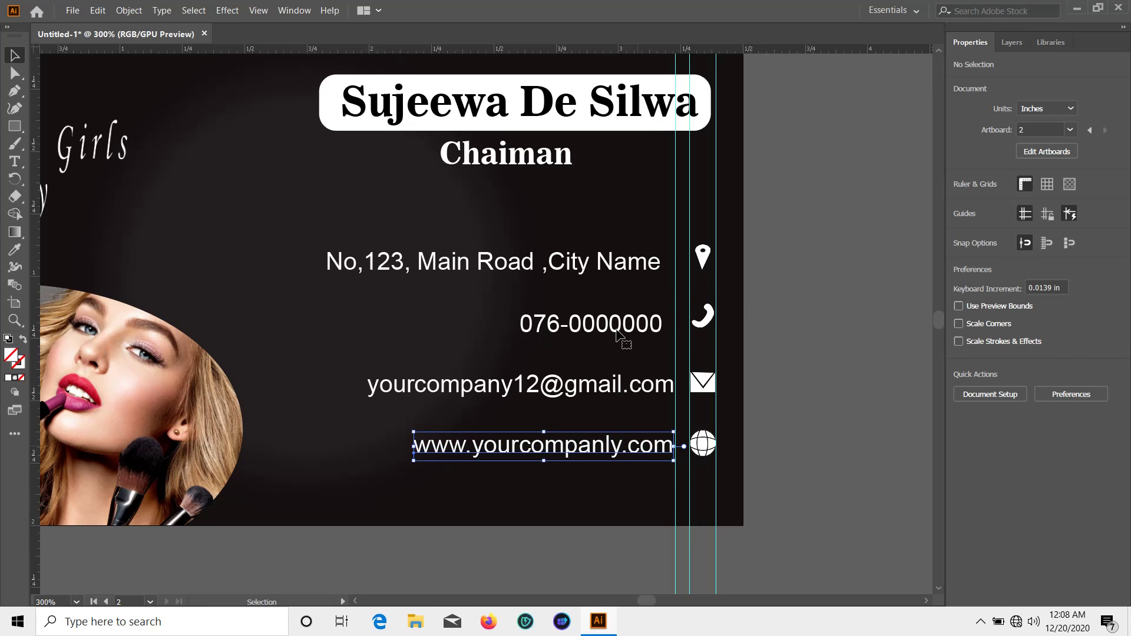
{"action": "left_click_drag", "start_coordinate": [616, 331], "coordinate": [639, 328]}
{"action": "left_click_drag", "start_coordinate": [610, 265], "coordinate": [625, 265]}
{"action": "left_click", "coordinate": [836, 272]}
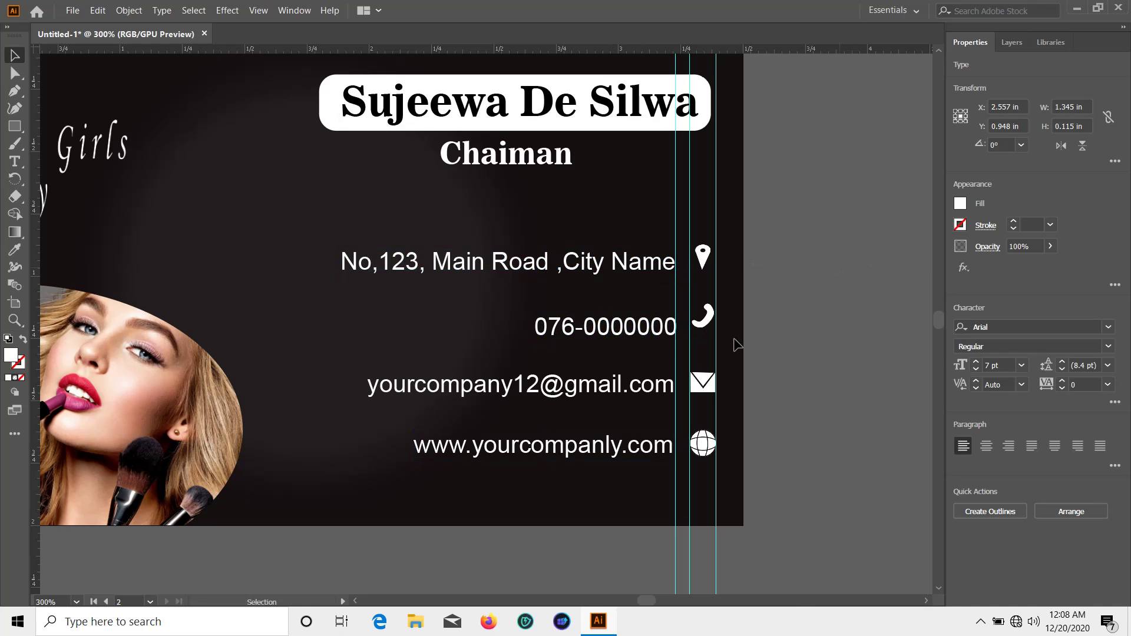
{"action": "left_click", "coordinate": [665, 329]}
{"action": "scroll", "coordinate": [815, 321], "scroll_direction": "down", "scroll_amount": 2}
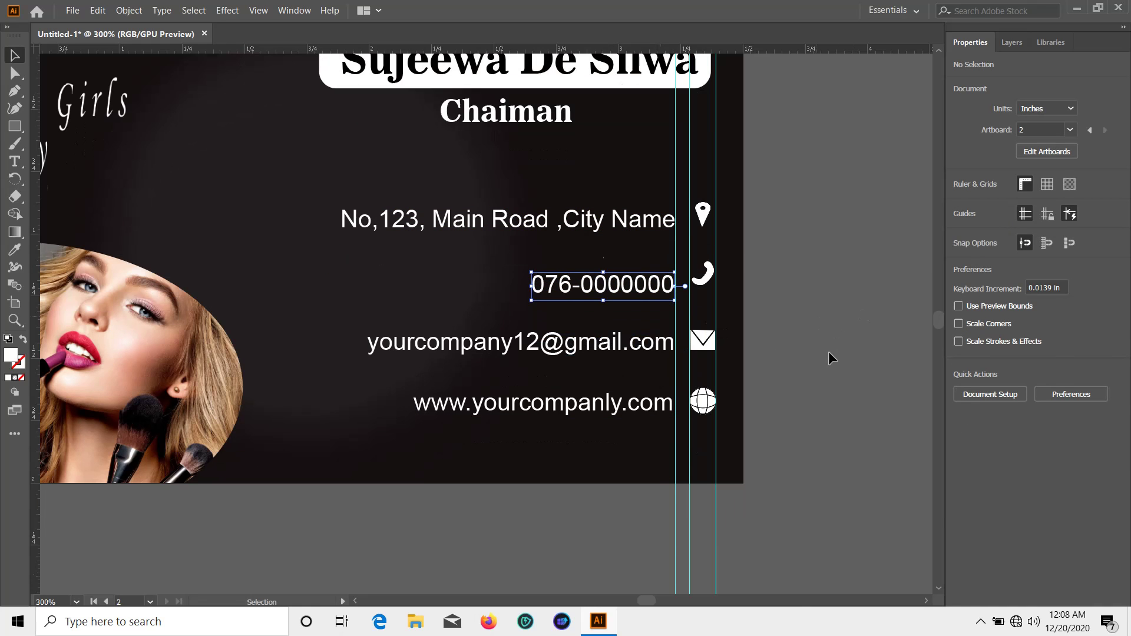
{"action": "left_click", "coordinate": [828, 354]}
{"action": "key", "text": "space"}
{"action": "mouse_move", "coordinate": [636, 521]}
{"action": "left_mouse_down"}
{"action": "mouse_move", "coordinate": [550, 537]}
{"action": "mouse_move", "coordinate": [628, 532]}
{"action": "left_mouse_up"}
Enlarge the oval photo on the card back and shift it slightly left and down
{"action": "left_click", "coordinate": [416, 392]}
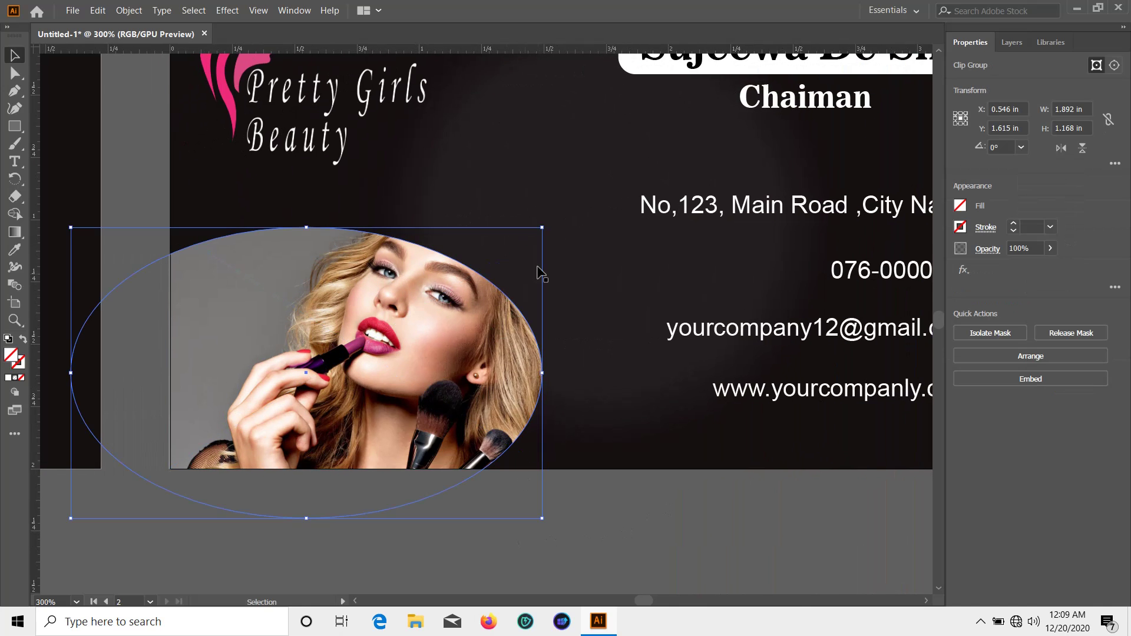
{"action": "left_click_drag", "start_coordinate": [543, 227], "coordinate": [618, 152]}
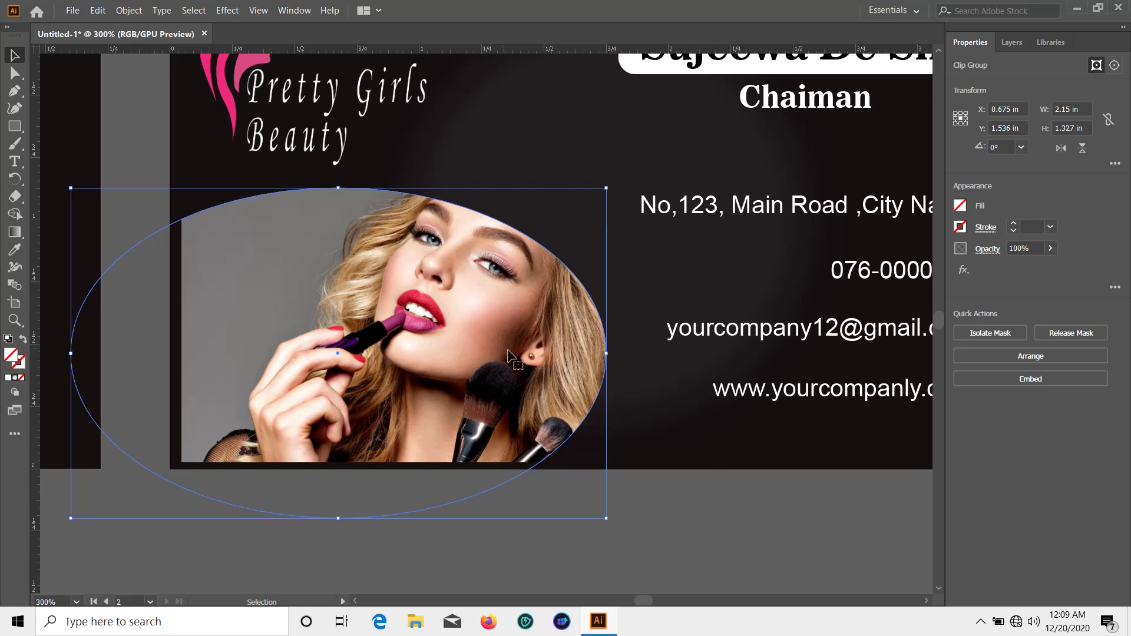
{"action": "left_click_drag", "start_coordinate": [472, 321], "coordinate": [461, 326]}
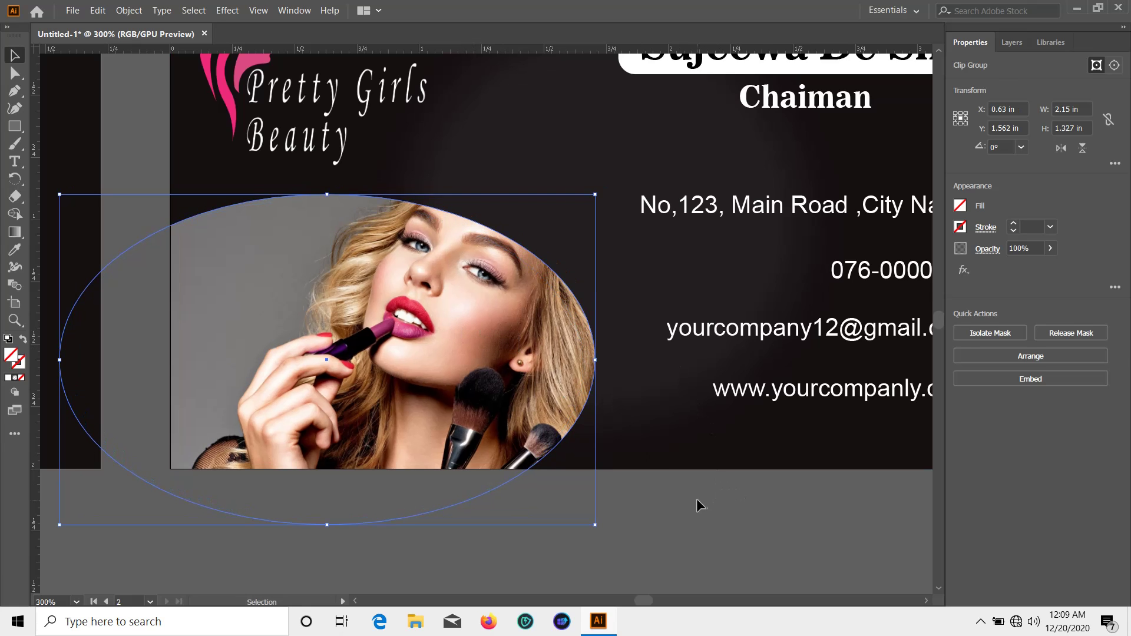
{"action": "left_click", "coordinate": [696, 499]}
{"action": "scroll", "coordinate": [697, 500], "scroll_direction": "up", "scroll_amount": 4}
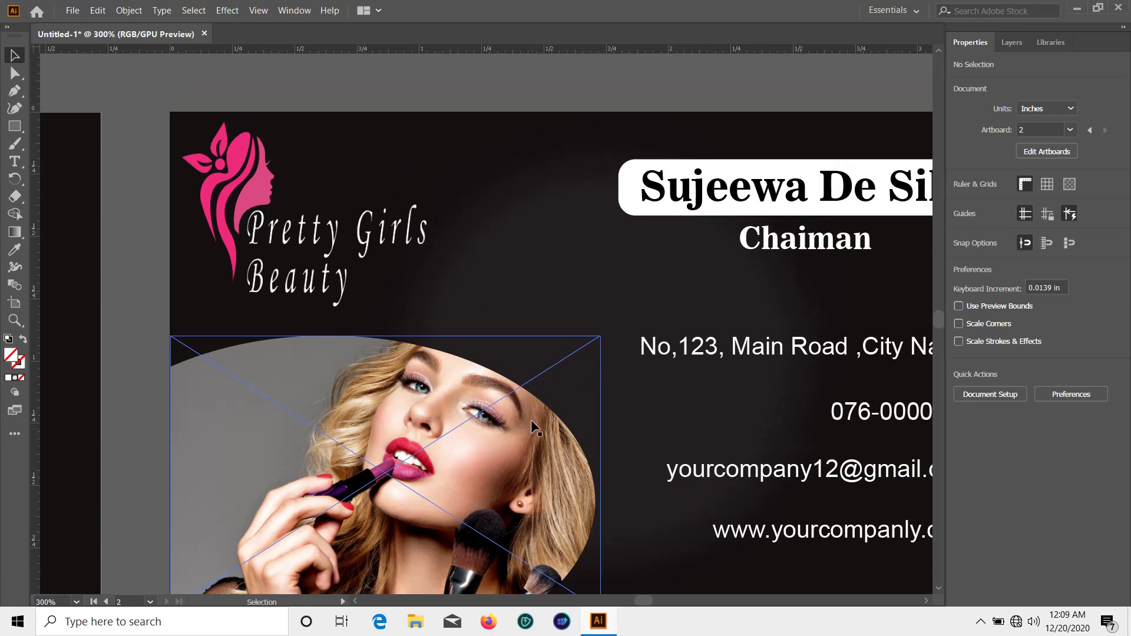
{"action": "scroll", "coordinate": [504, 393], "scroll_direction": "down", "scroll_amount": 3}
{"action": "scroll", "coordinate": [688, 476], "scroll_direction": "up", "scroll_amount": 1}
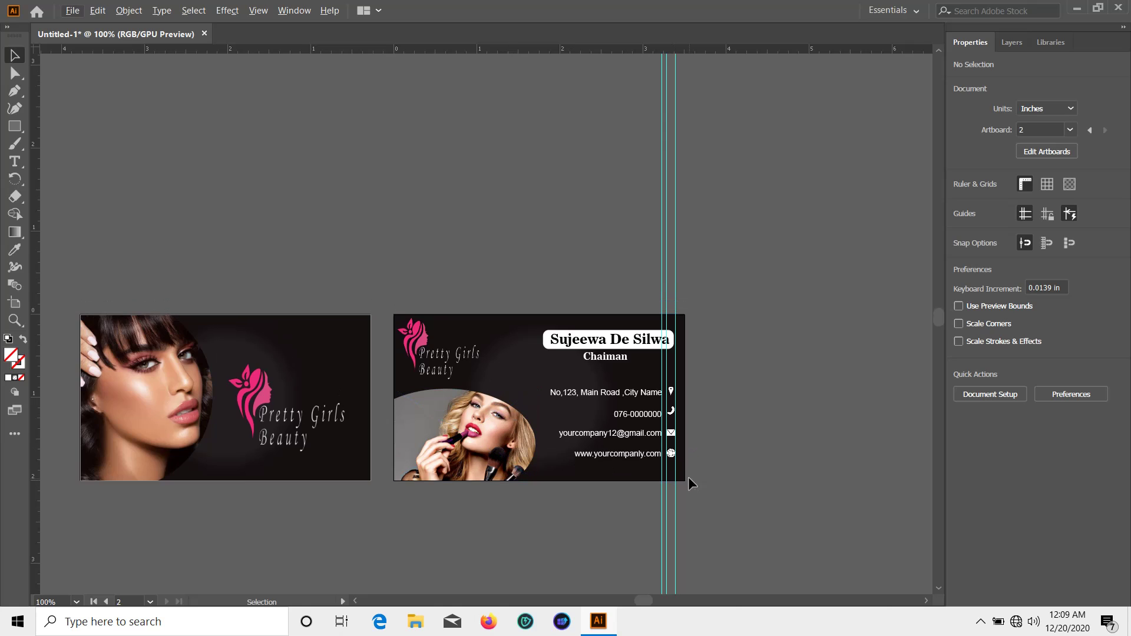
{"action": "scroll", "coordinate": [731, 472], "scroll_direction": "up", "scroll_amount": 2}
{"action": "scroll", "coordinate": [710, 500], "scroll_direction": "down", "scroll_amount": 3}
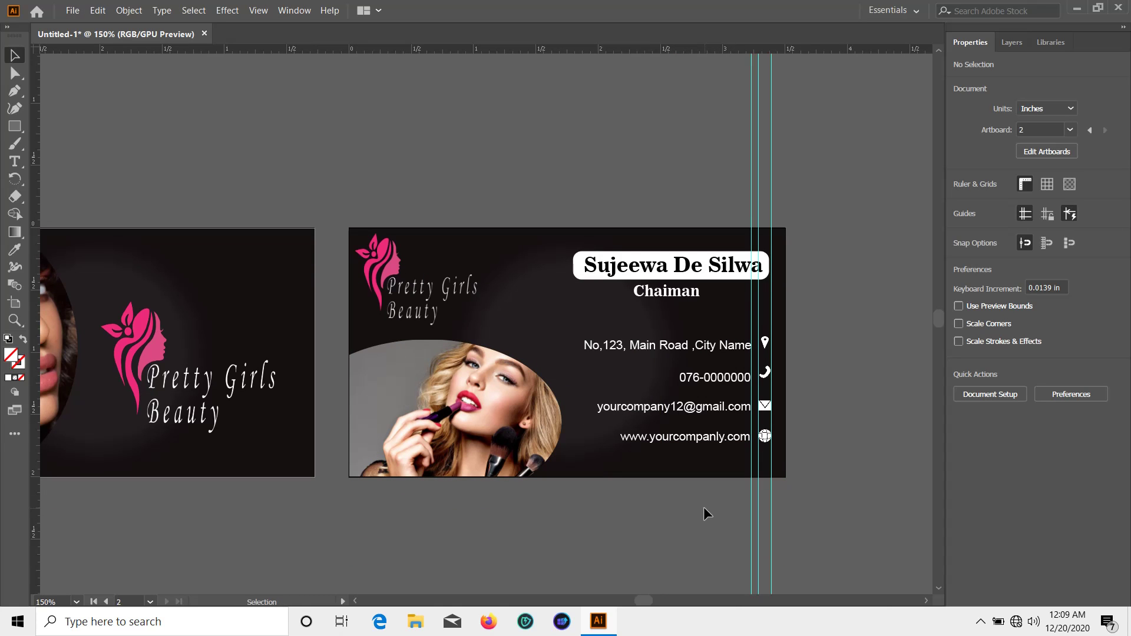
Enlarge the front card's Pretty Girls Beauty logo to about 1.72 × 1.242 in and reposition it
{"action": "left_click_drag", "start_coordinate": [319, 526], "coordinate": [570, 485]}
{"action": "left_click_drag", "start_coordinate": [396, 320], "coordinate": [386, 303]}
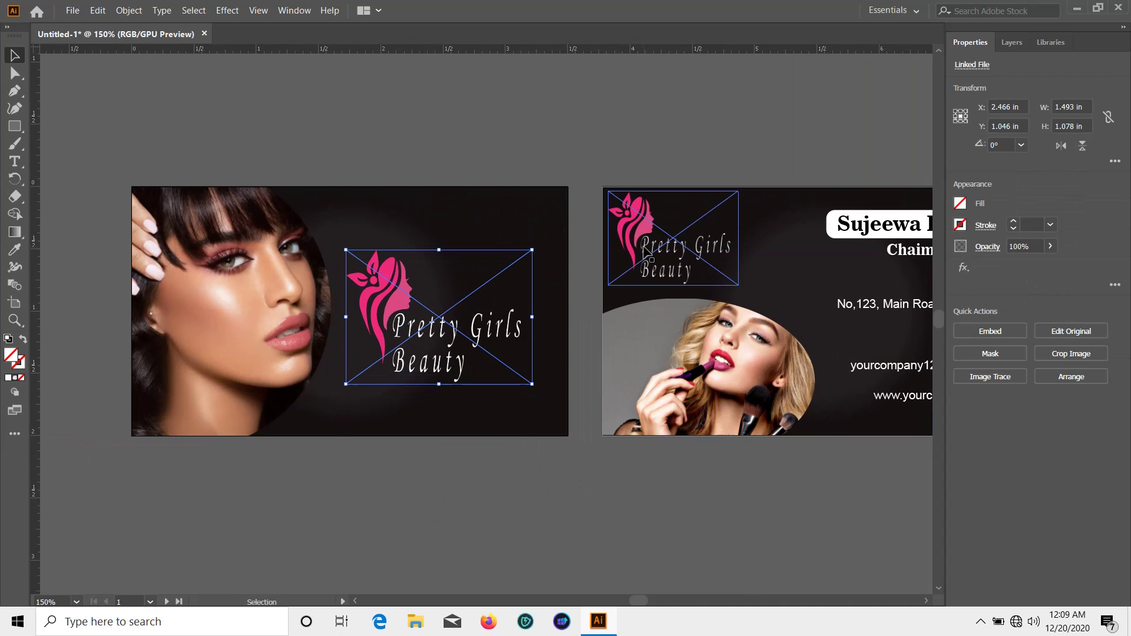
{"action": "left_click_drag", "start_coordinate": [531, 245], "coordinate": [561, 213]}
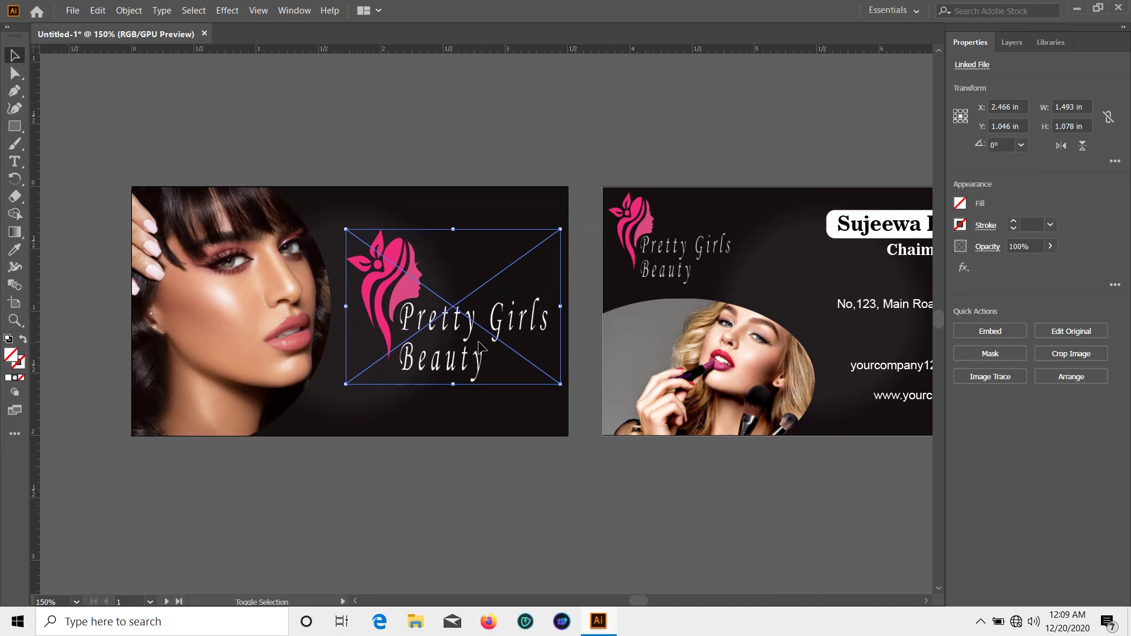
{"action": "left_click_drag", "start_coordinate": [451, 331], "coordinate": [402, 318]}
{"action": "left_click", "coordinate": [459, 488]}
{"action": "left_click", "coordinate": [479, 464]}
{"action": "left_click", "coordinate": [455, 471]}
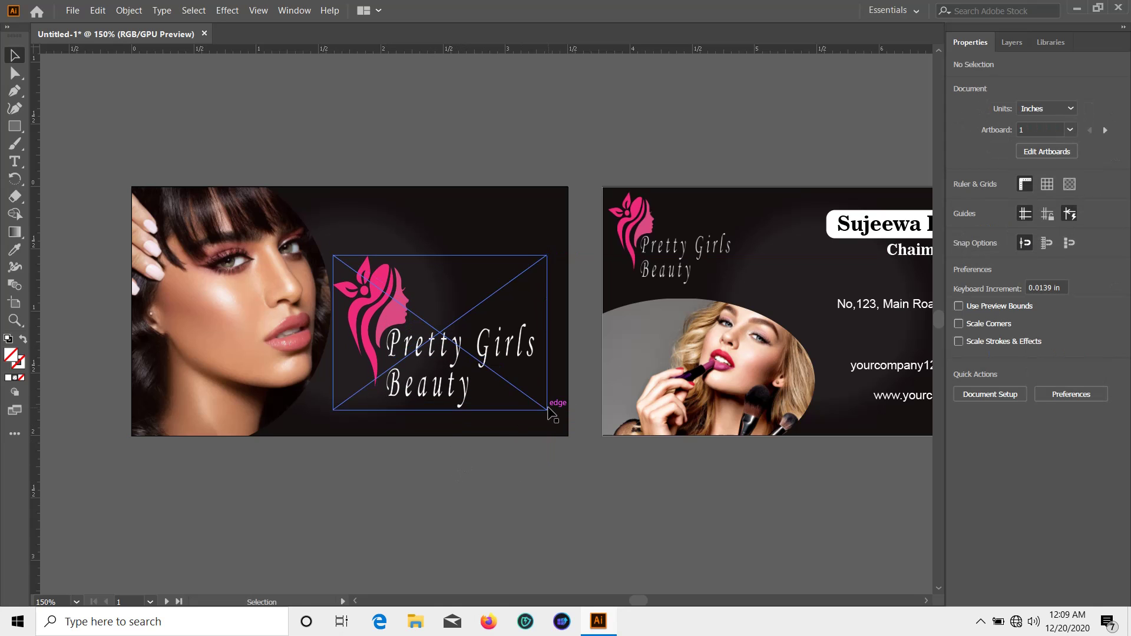
{"action": "scroll", "coordinate": [548, 406], "scroll_direction": "up", "scroll_amount": 2}
{"action": "left_click", "coordinate": [15, 161]}
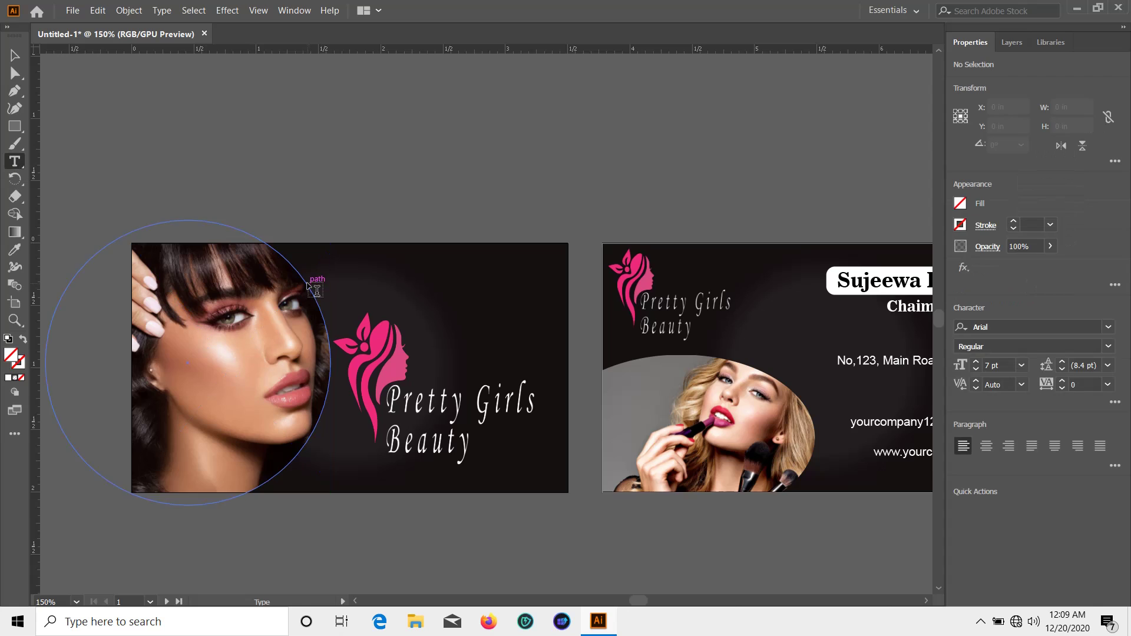
Add a white 'Your Text Here' line on the front card and scale it up to about 20.39 pt
{"action": "left_click", "coordinate": [327, 282]}
{"action": "key", "text": "BackSpace"}
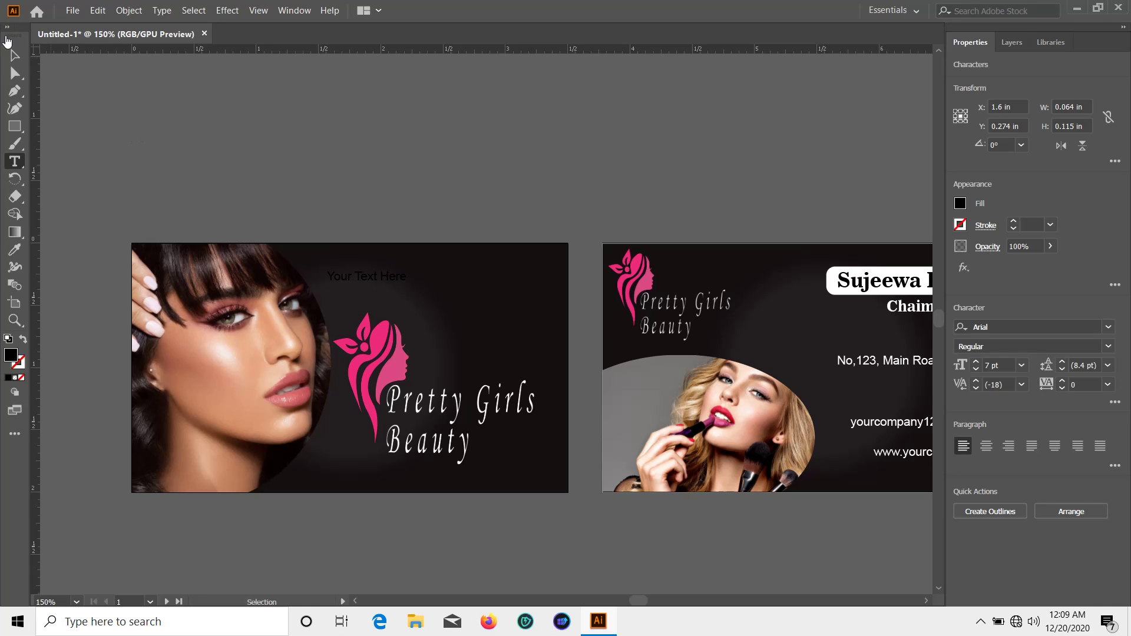
{"action": "key", "text": "Escape"}
{"action": "left_click", "coordinate": [962, 205]}
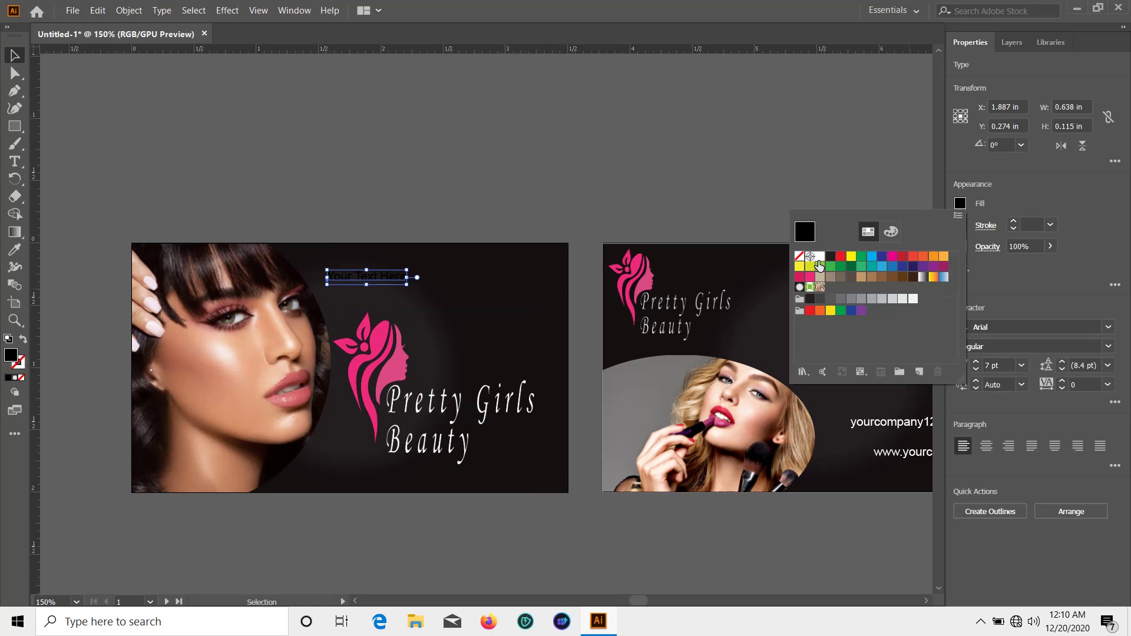
{"action": "left_click", "coordinate": [819, 265]}
{"action": "left_click", "coordinate": [768, 186]}
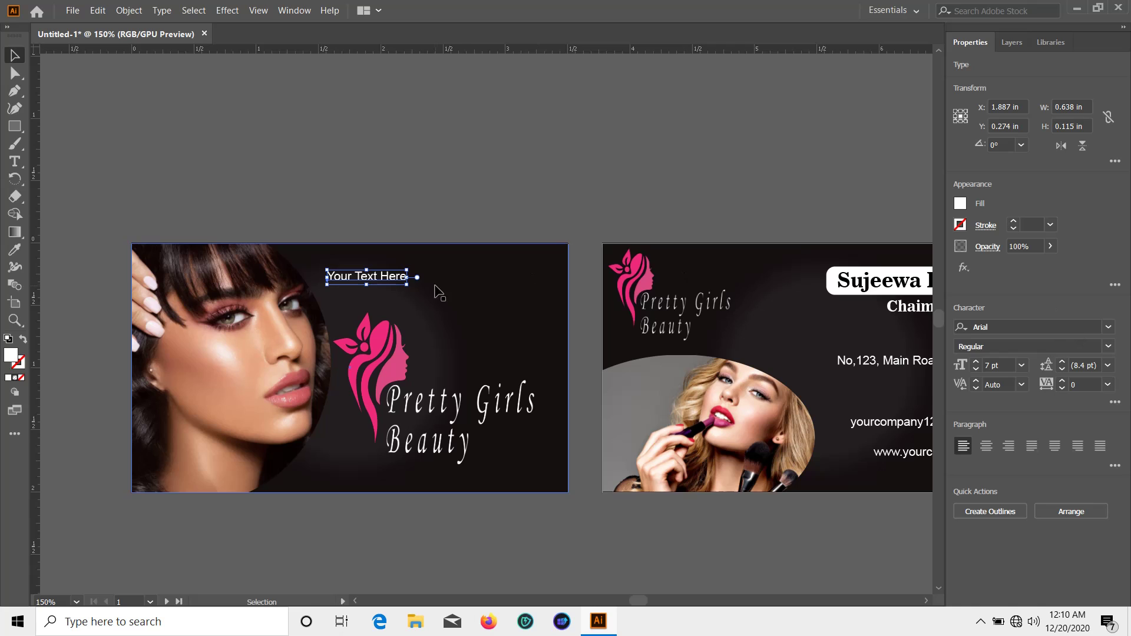
{"action": "left_click_drag", "start_coordinate": [406, 285], "coordinate": [558, 302]}
{"action": "left_click", "coordinate": [490, 317]}
{"action": "left_click_drag", "start_coordinate": [470, 295], "coordinate": [469, 281]}
Set the tagline in Monotype Corsiva and settle it just below the raised logo
{"action": "left_click", "coordinate": [1108, 327]}
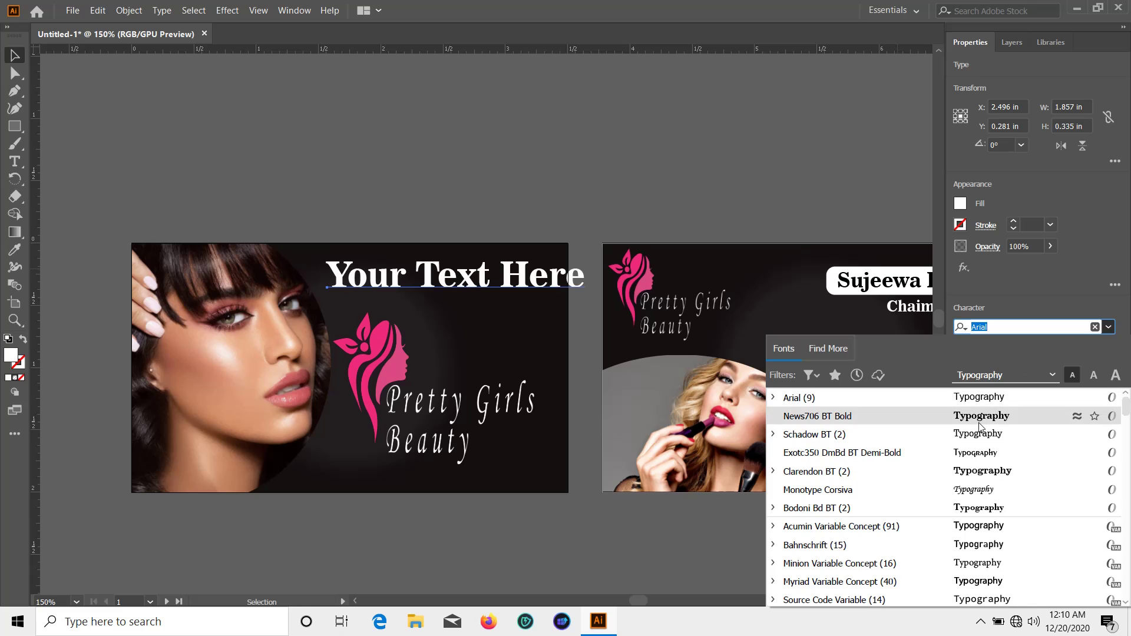
{"action": "left_click", "coordinate": [976, 489]}
{"action": "left_click", "coordinate": [635, 179]}
{"action": "scroll", "coordinate": [635, 179], "scroll_direction": "down", "scroll_amount": 1}
{"action": "left_click_drag", "start_coordinate": [457, 373], "coordinate": [455, 368]}
{"action": "left_click", "coordinate": [422, 252]}
{"action": "left_click_drag", "start_coordinate": [423, 252], "coordinate": [448, 422]}
{"action": "left_click_drag", "start_coordinate": [384, 351], "coordinate": [389, 309]}
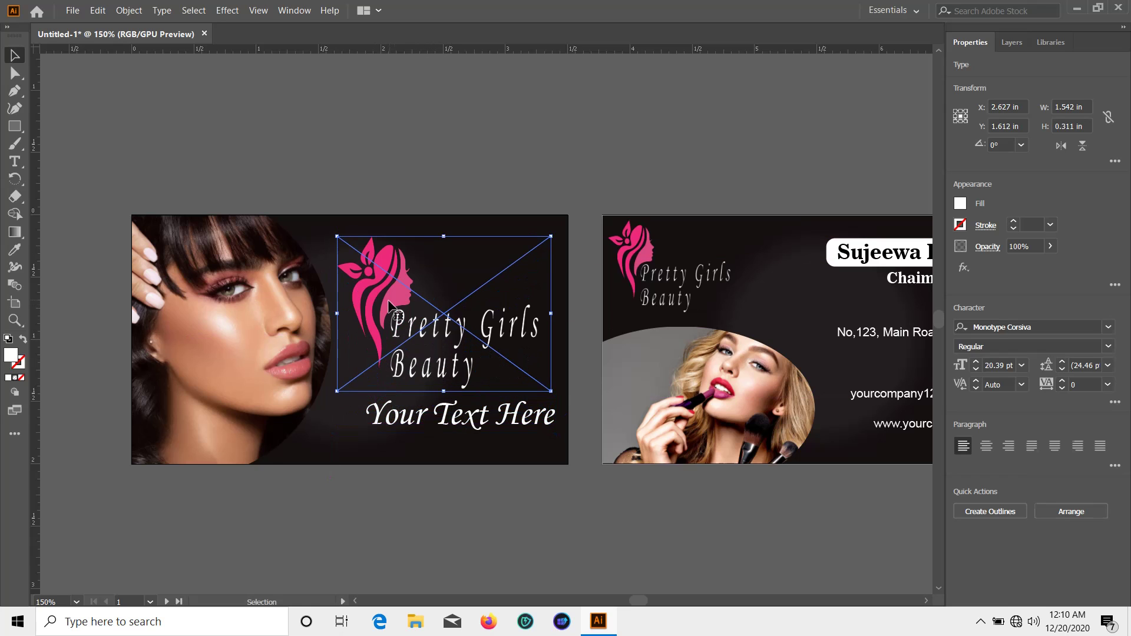
{"action": "left_click_drag", "start_coordinate": [480, 421], "coordinate": [464, 434]}
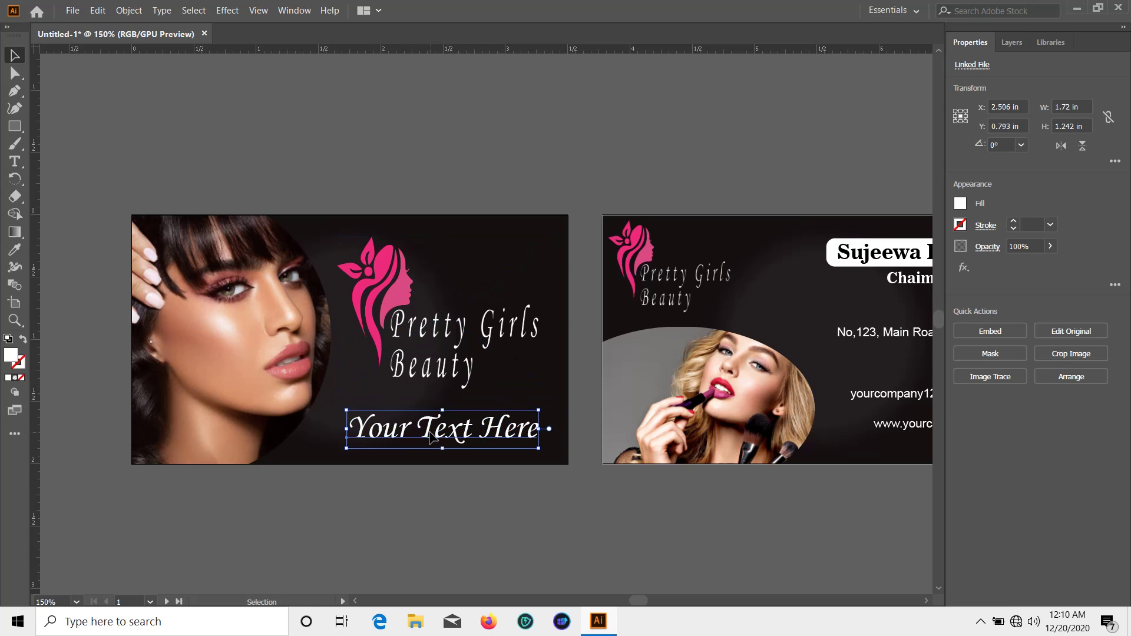
{"action": "left_click", "coordinate": [553, 515]}
{"action": "scroll", "coordinate": [553, 513], "scroll_direction": "down", "scroll_amount": 3}
{"action": "left_click_drag", "start_coordinate": [676, 475], "coordinate": [287, 471]}
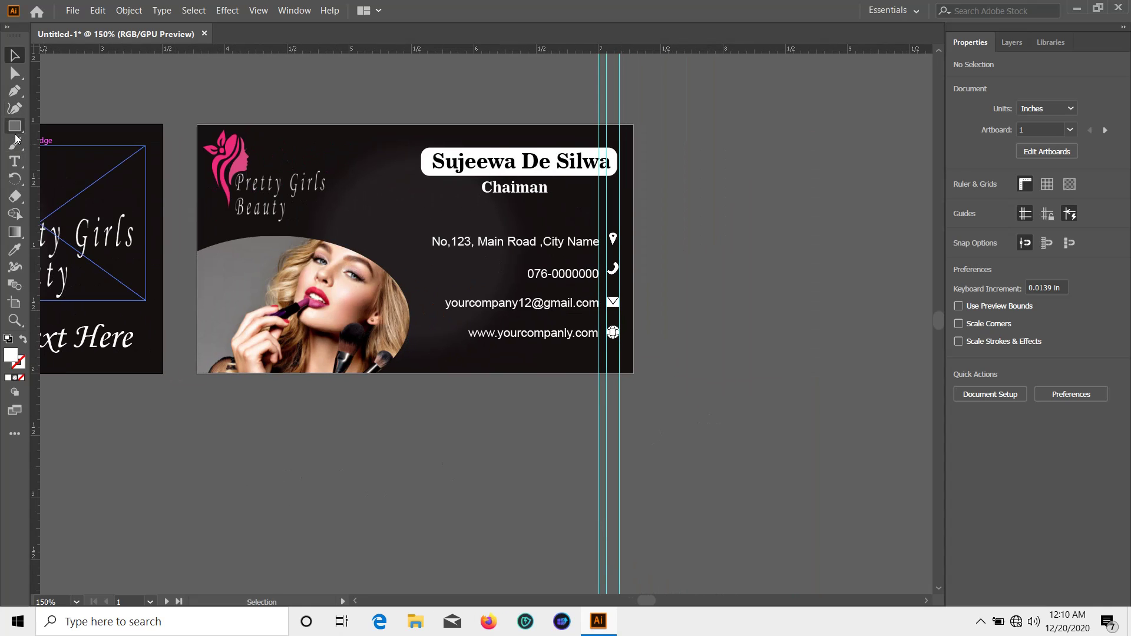
Draw a straight line under the address with white fill and white stroke
{"action": "left_click_drag", "start_coordinate": [15, 126], "coordinate": [56, 196]}
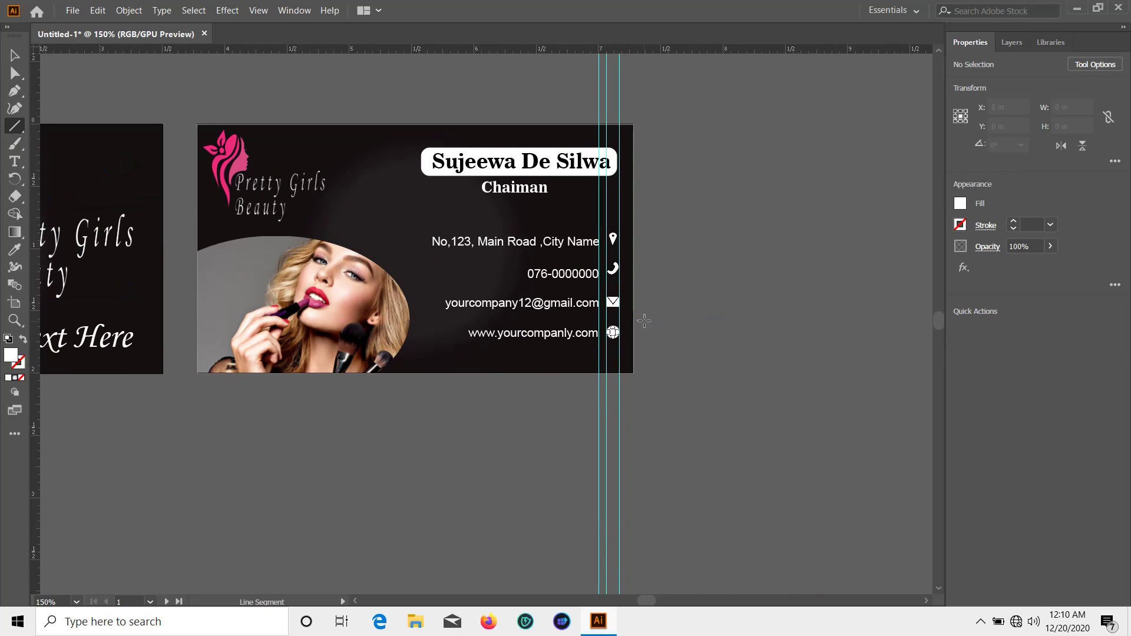
{"action": "scroll", "coordinate": [636, 282], "scroll_direction": "up", "scroll_amount": 1}
{"action": "scroll", "coordinate": [570, 309], "scroll_direction": "up", "scroll_amount": 3}
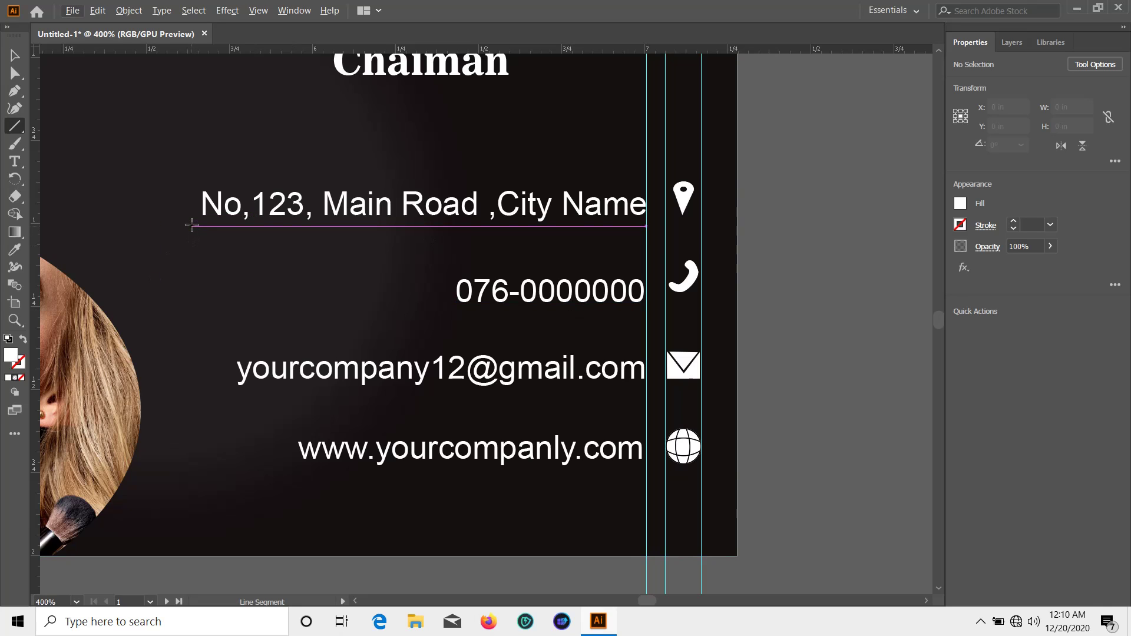
{"action": "left_click_drag", "start_coordinate": [192, 227], "coordinate": [647, 223]}
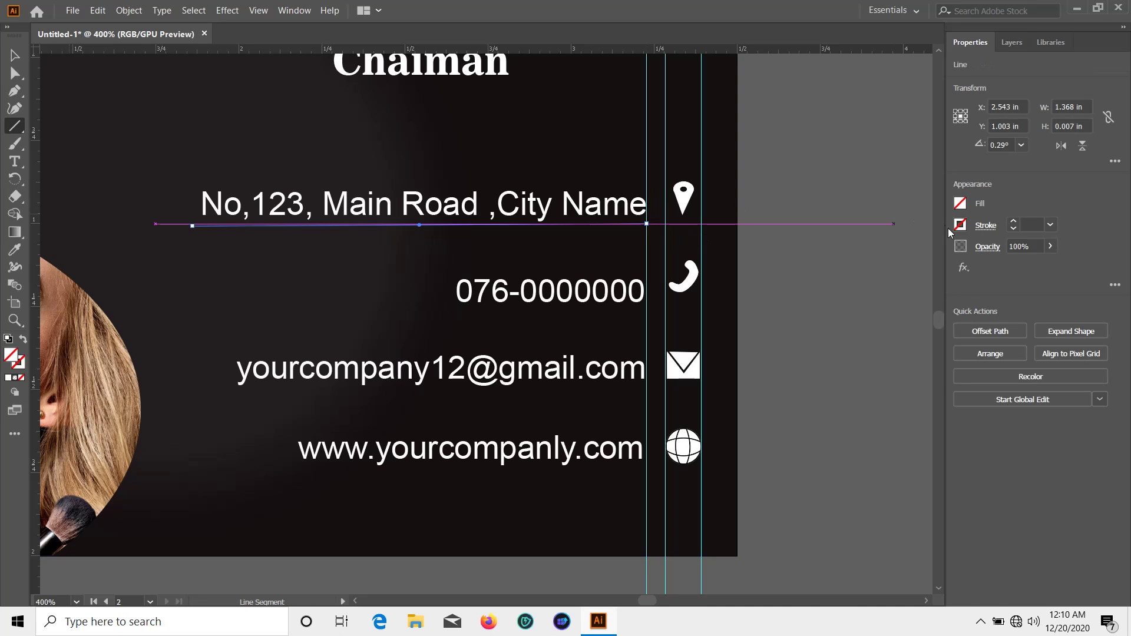
{"action": "left_click", "coordinate": [957, 208]}
{"action": "left_click", "coordinate": [820, 257]}
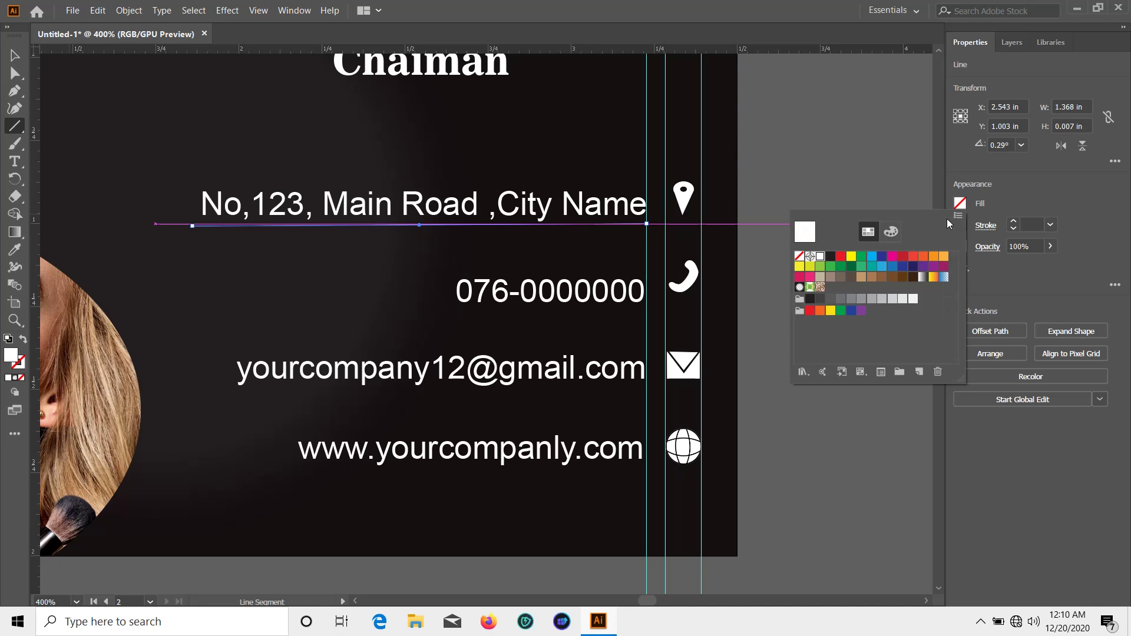
{"action": "left_click", "coordinate": [959, 225]}
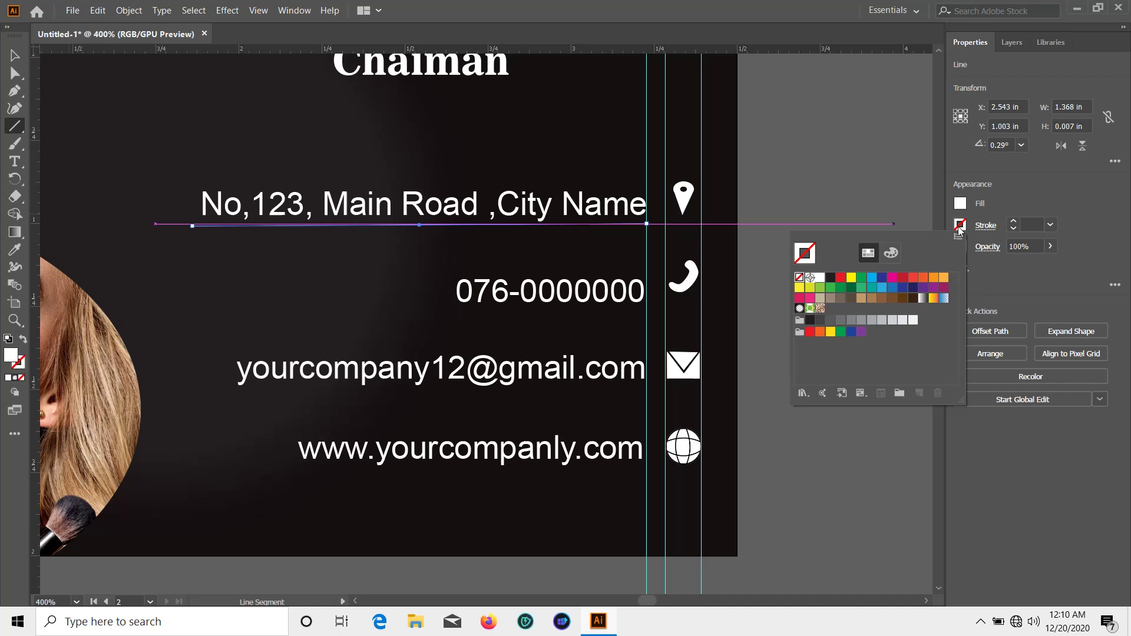
{"action": "left_click", "coordinate": [819, 278]}
{"action": "left_click", "coordinate": [1020, 187]}
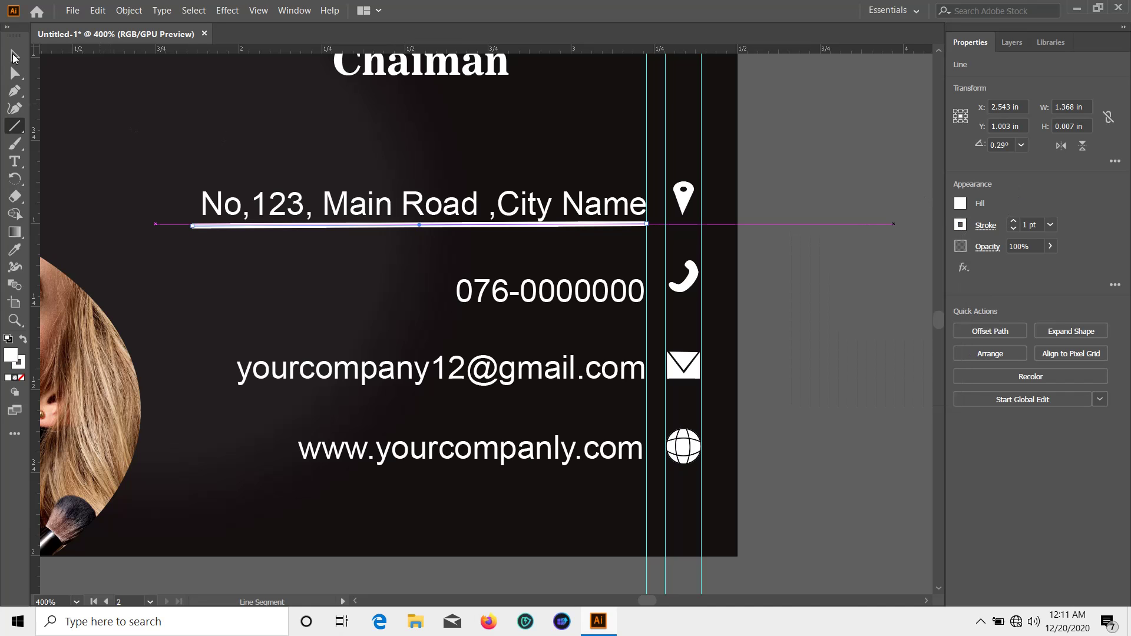
Duplicate the white rule down beneath the phone number
{"action": "key", "text": "v"}
{"action": "scroll", "coordinate": [765, 252], "scroll_direction": "down", "scroll_amount": 1}
{"action": "left_click", "coordinate": [752, 253]}
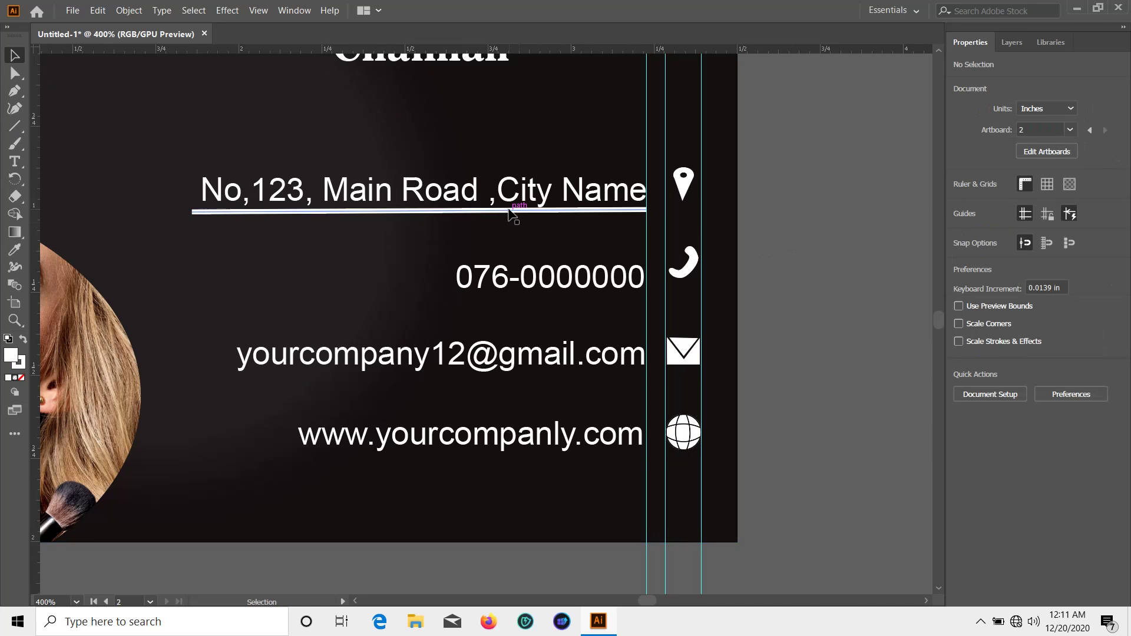
{"action": "left_click_drag", "start_coordinate": [506, 211], "coordinate": [510, 234]}
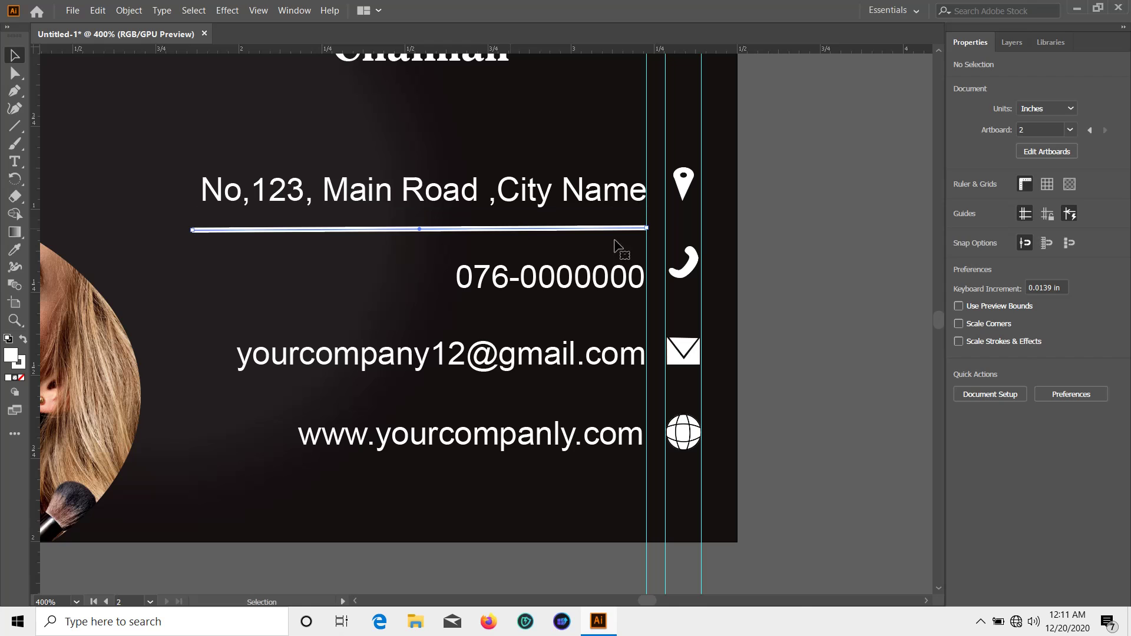
{"action": "left_click", "coordinate": [853, 242]}
{"action": "key", "text": "a"}
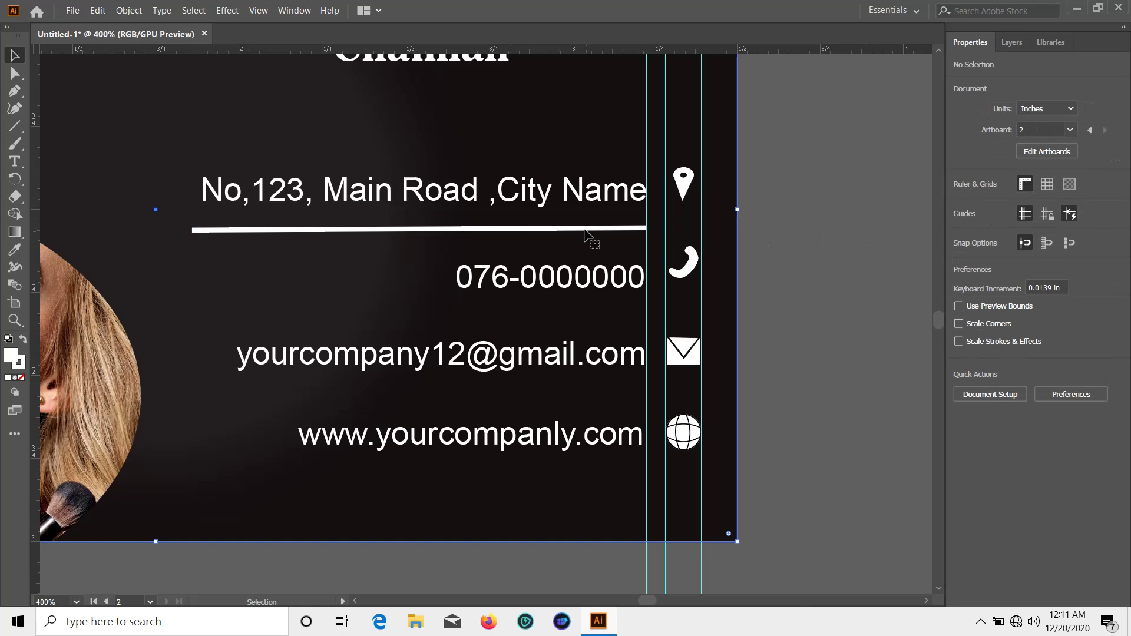
{"action": "left_click", "coordinate": [583, 230]}
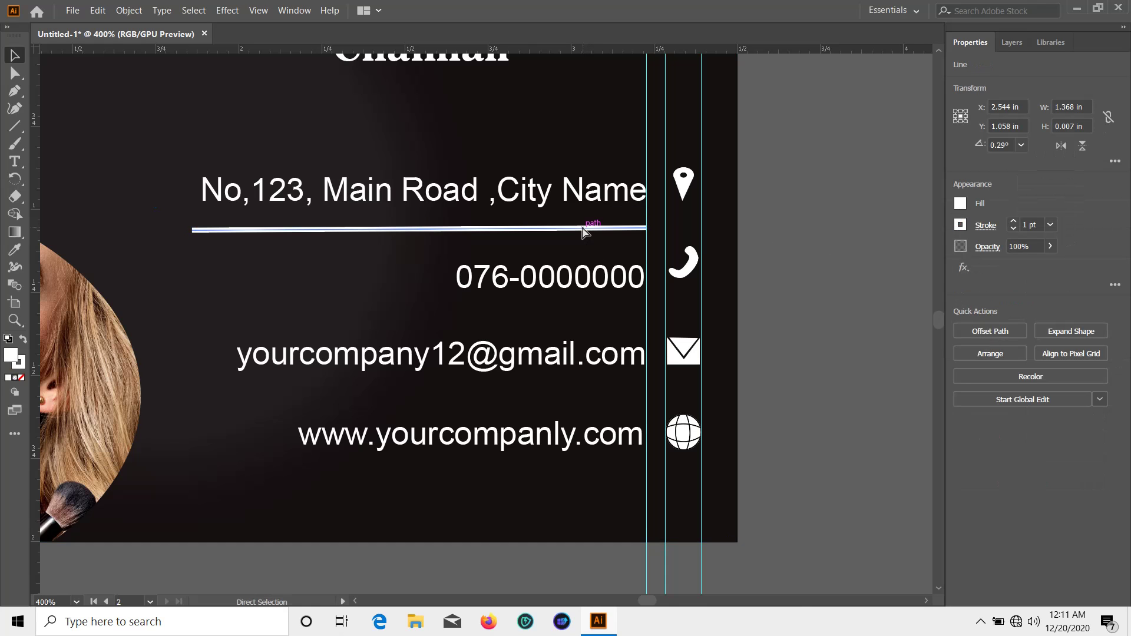
{"action": "left_click_drag", "start_coordinate": [583, 231], "coordinate": [587, 314]}
{"action": "scroll", "coordinate": [576, 320], "scroll_direction": "down", "scroll_amount": 3}
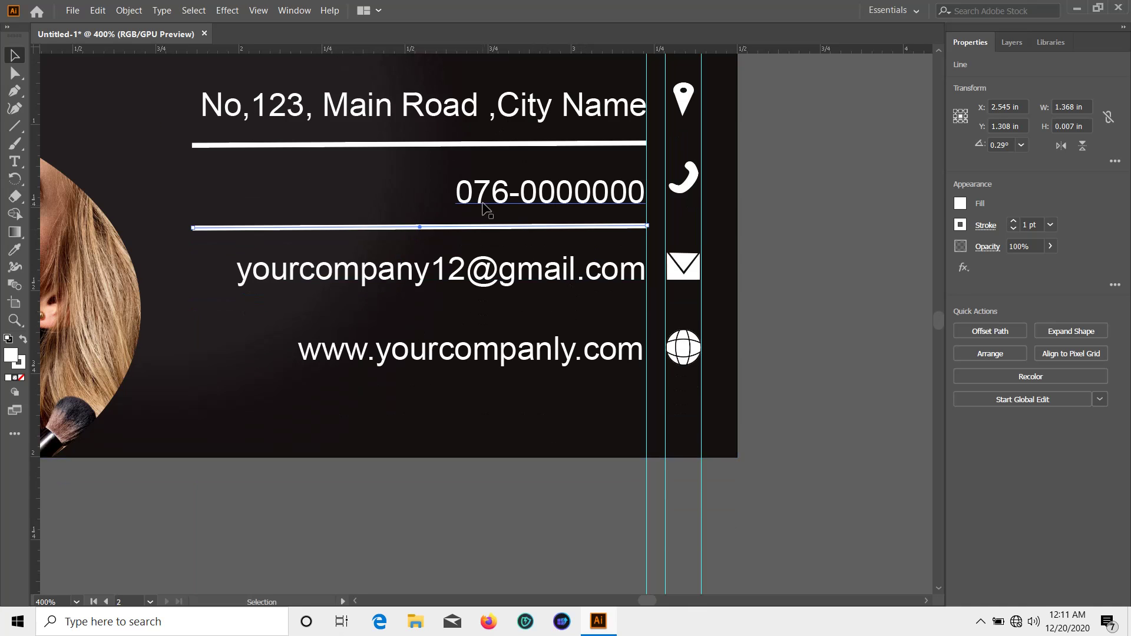
{"action": "left_click", "coordinate": [485, 235]}
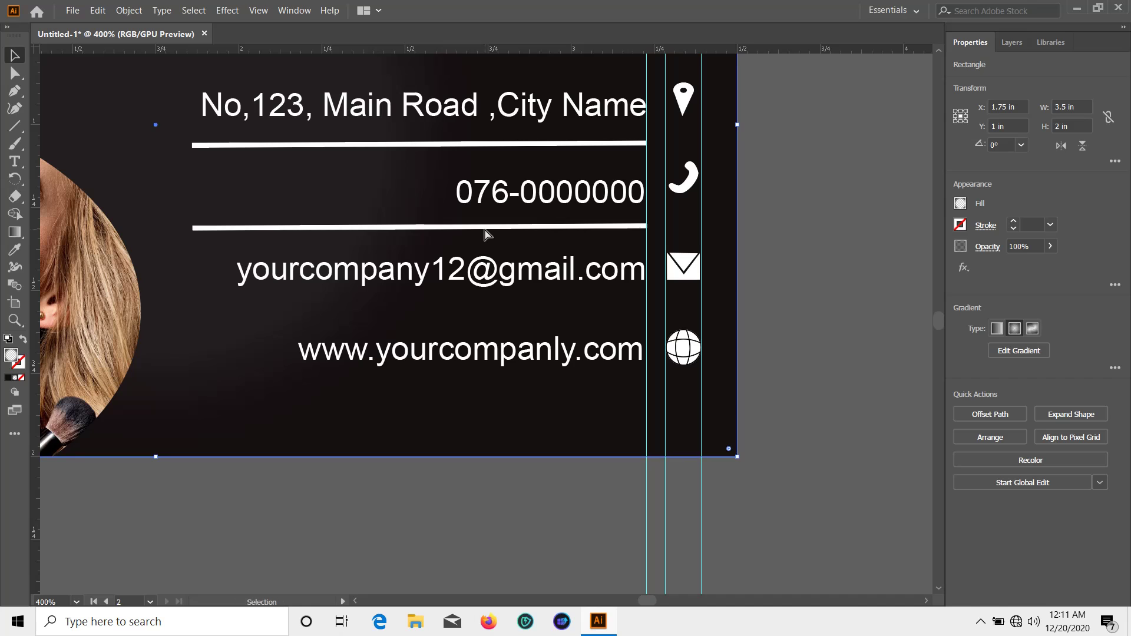
Add a third white rule between the e-mail and website lines and even out the spacing
{"action": "left_click_drag", "start_coordinate": [484, 230], "coordinate": [480, 321]}
{"action": "scroll", "coordinate": [479, 321], "scroll_direction": "down", "scroll_amount": 2}
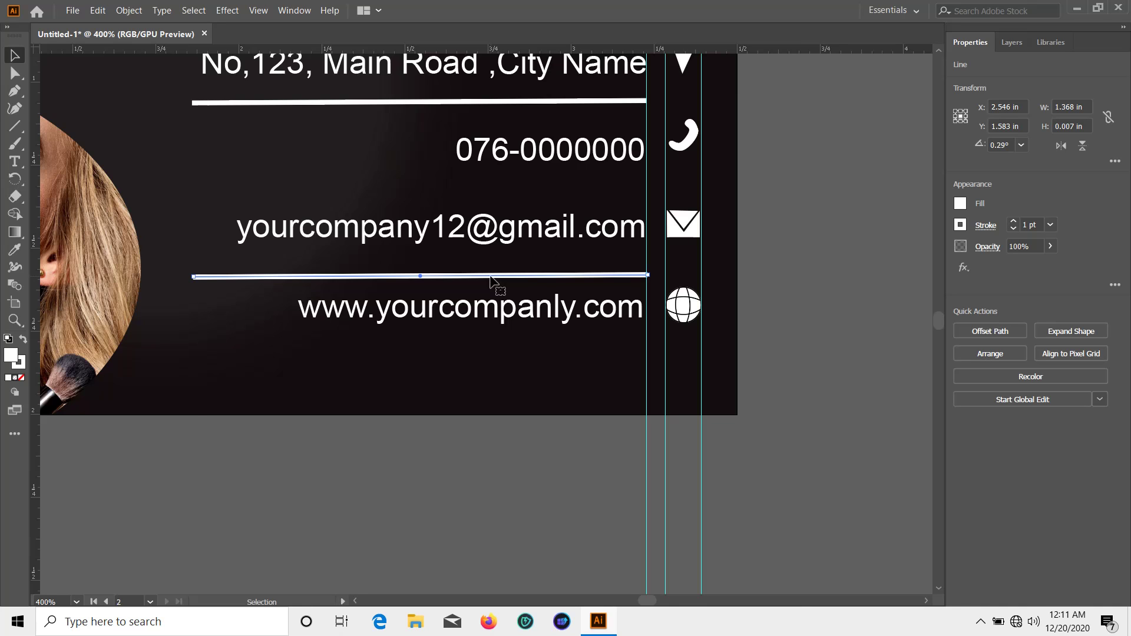
{"action": "left_click_drag", "start_coordinate": [490, 276], "coordinate": [488, 186]}
{"action": "left_click", "coordinate": [835, 360]}
{"action": "scroll", "coordinate": [803, 344], "scroll_direction": "up", "scroll_amount": 2}
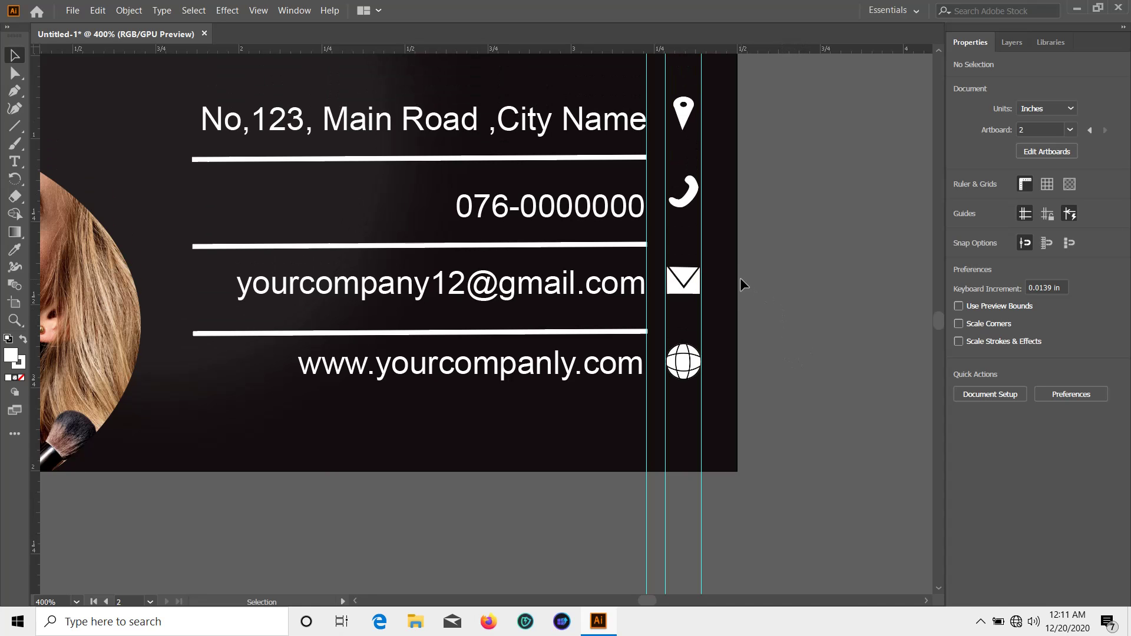
{"action": "scroll", "coordinate": [740, 287], "scroll_direction": "up", "scroll_amount": 1}
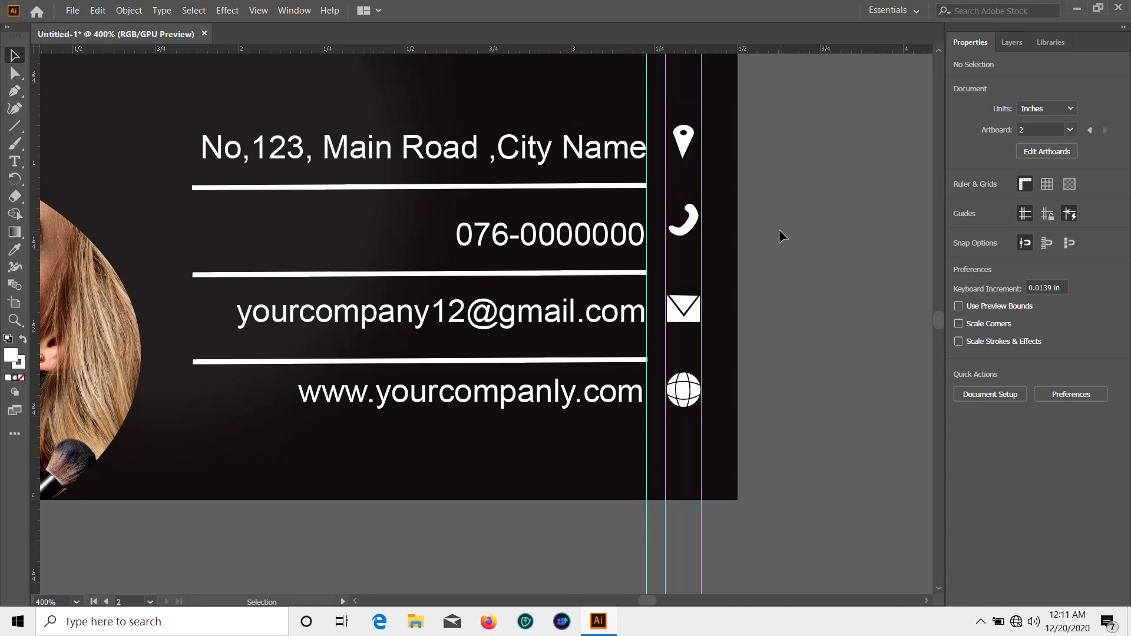
{"action": "key", "text": "ctrl+minus"}
{"action": "key", "text": "ctrl+minus"}
{"action": "key", "text": "ctrl+minus"}
Zoom in on the contact lines and set the address rule's stroke to None, keeping 1 pt weight
{"action": "key", "text": "ctrl+plus"}
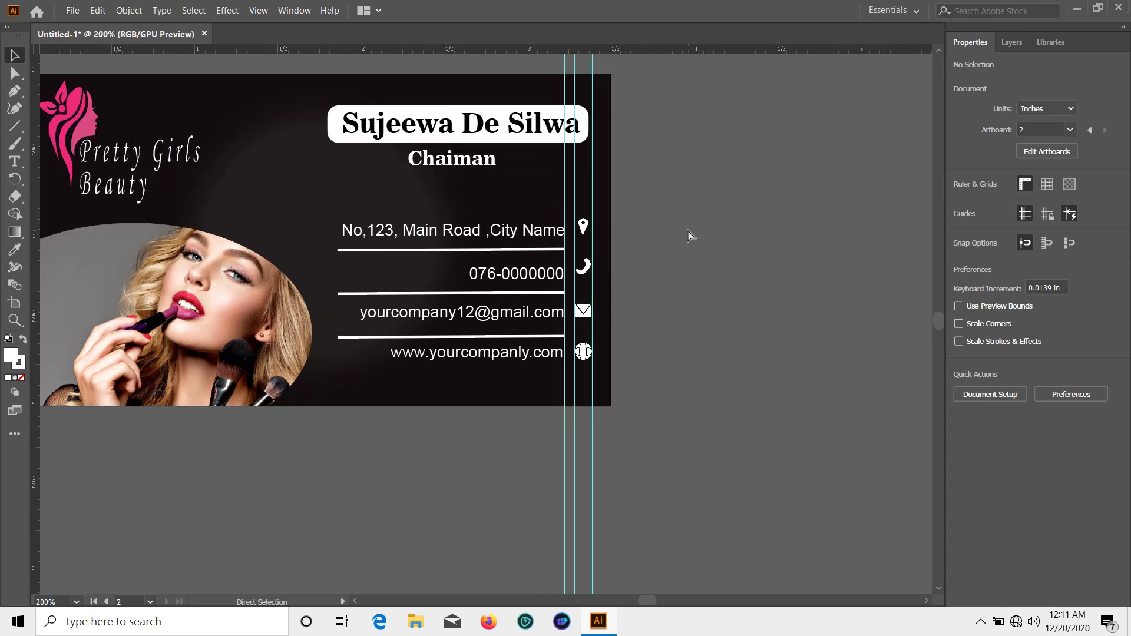
{"action": "key", "text": "ctrl+plus"}
{"action": "left_click", "coordinate": [520, 216]}
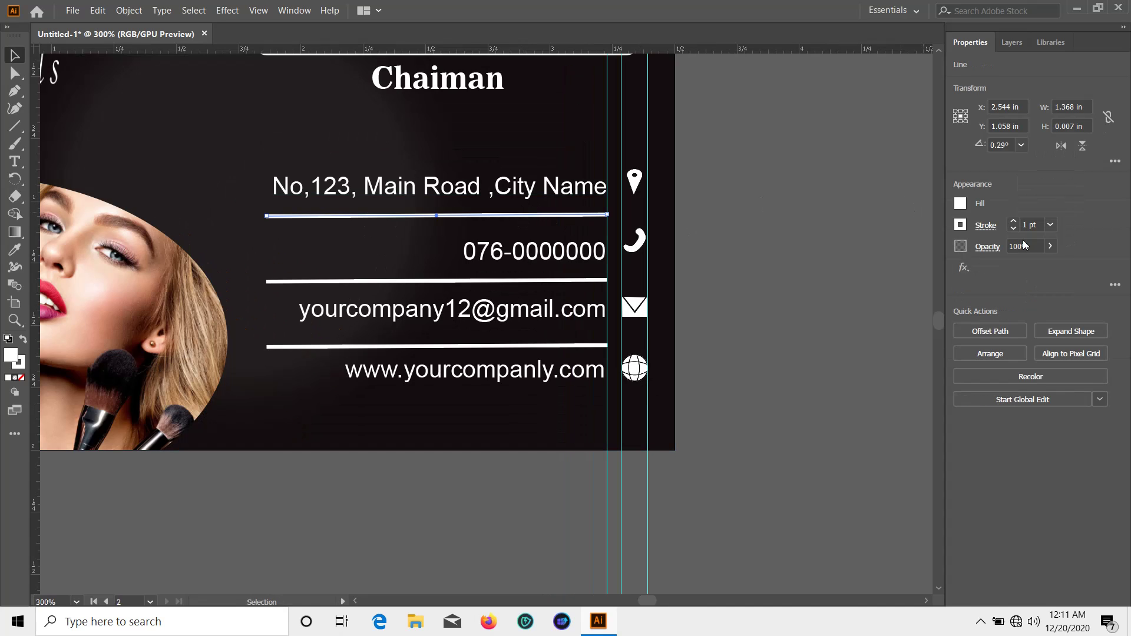
{"action": "left_click", "coordinate": [1049, 225]}
{"action": "left_click", "coordinate": [957, 225]}
{"action": "left_click", "coordinate": [958, 225]}
{"action": "left_click", "coordinate": [802, 280]}
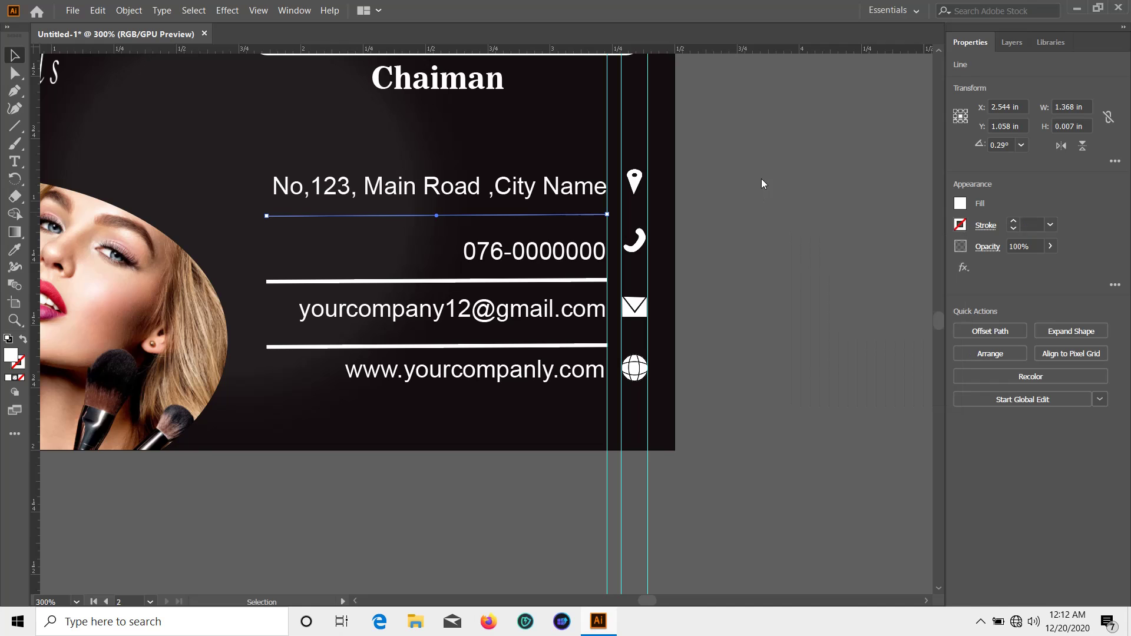
{"action": "left_click", "coordinate": [762, 210]}
Zoom closer and check the thin rule under the address, leaving its stroke colour unchanged
{"action": "left_click", "coordinate": [583, 286]}
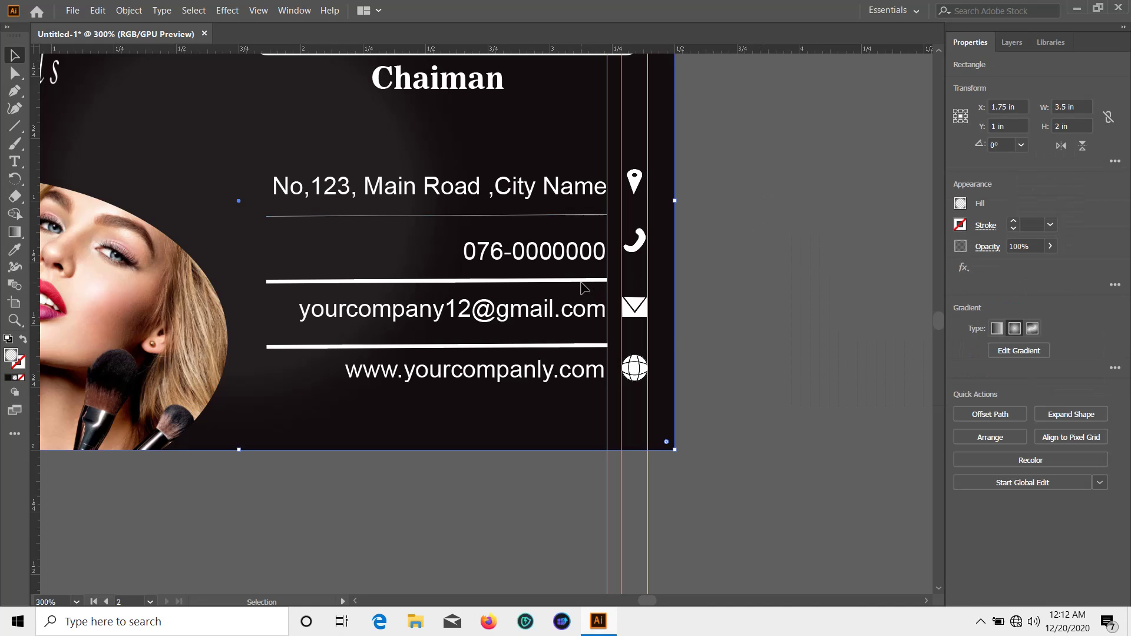
{"action": "left_click", "coordinate": [959, 225]}
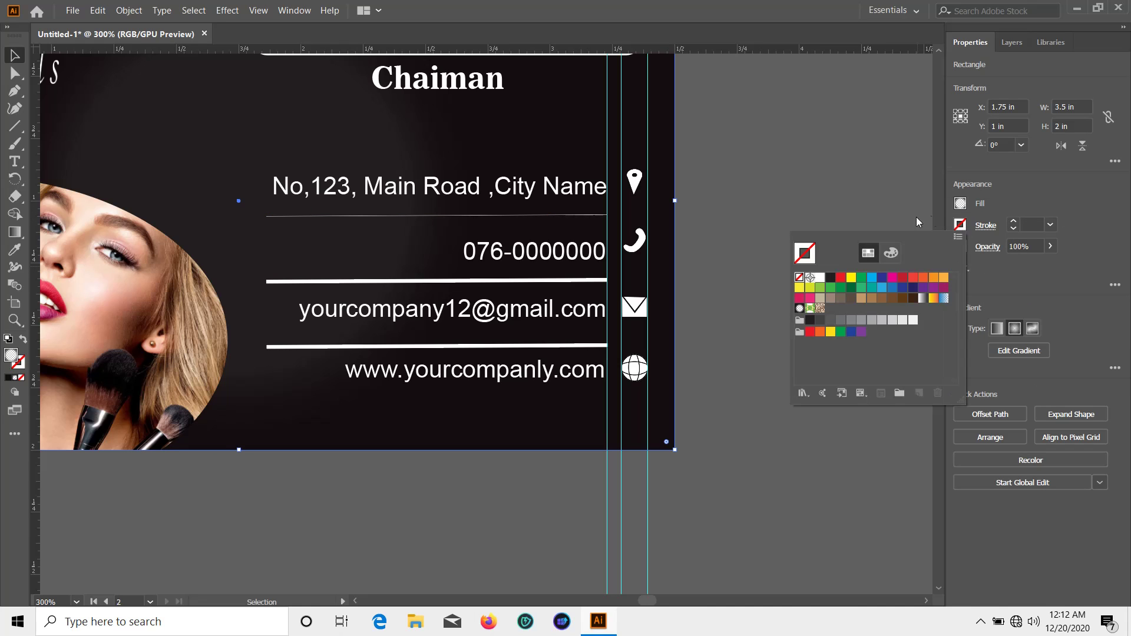
{"action": "left_click", "coordinate": [818, 209]}
{"action": "scroll", "coordinate": [786, 245], "scroll_direction": "up", "scroll_amount": 1}
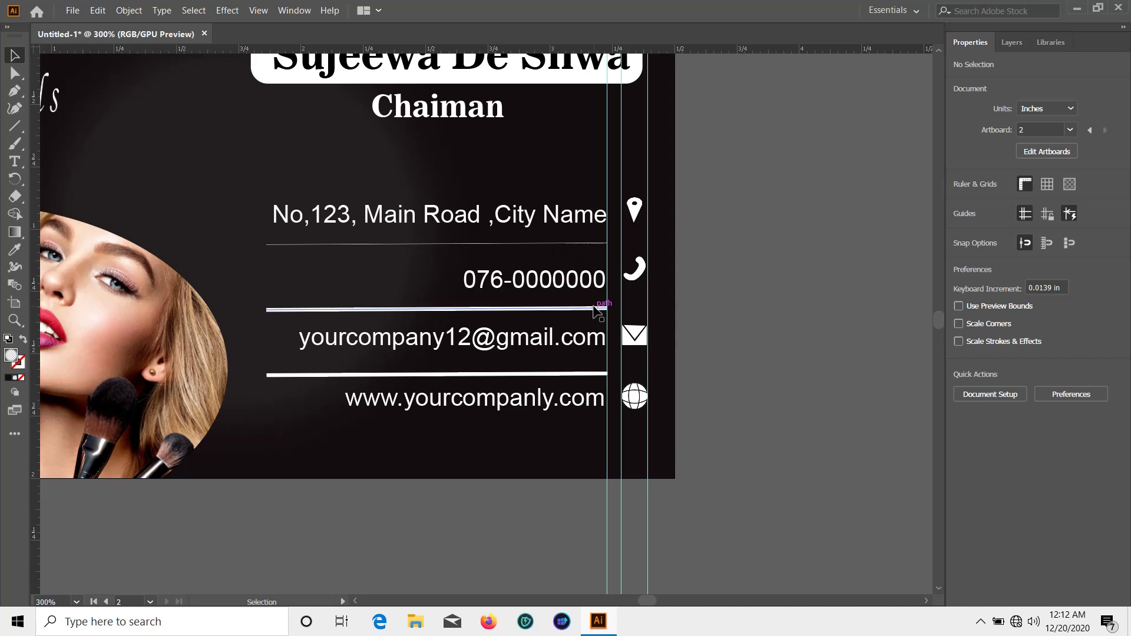
{"action": "key", "text": "ctrl+equal"}
{"action": "key", "text": "ctrl+equal"}
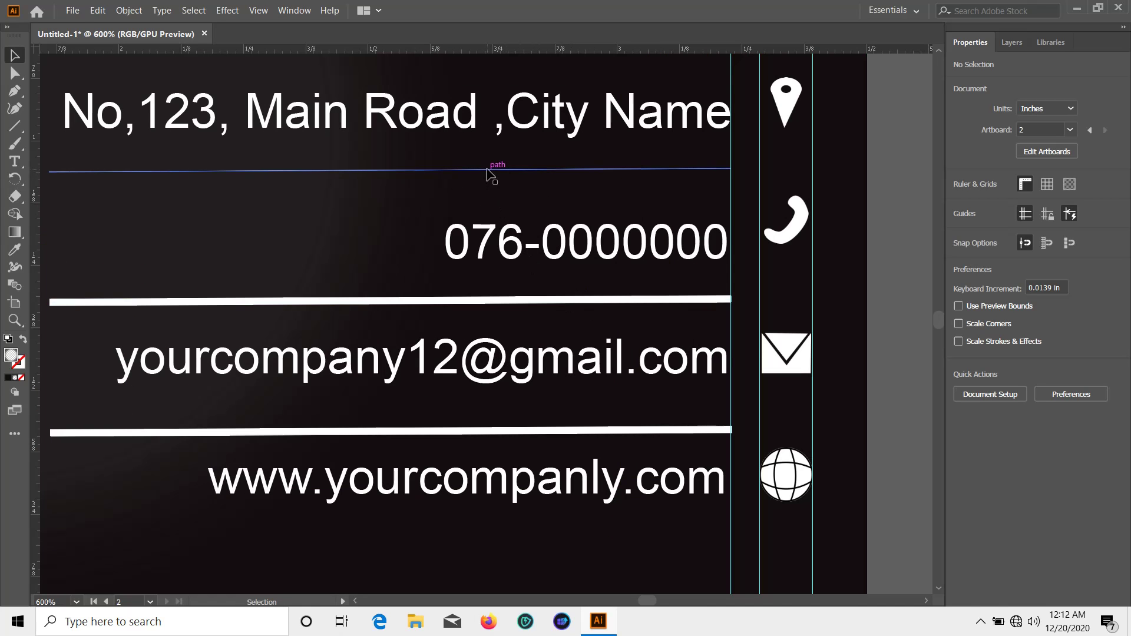
{"action": "left_click", "coordinate": [492, 170]}
{"action": "left_click", "coordinate": [871, 200]}
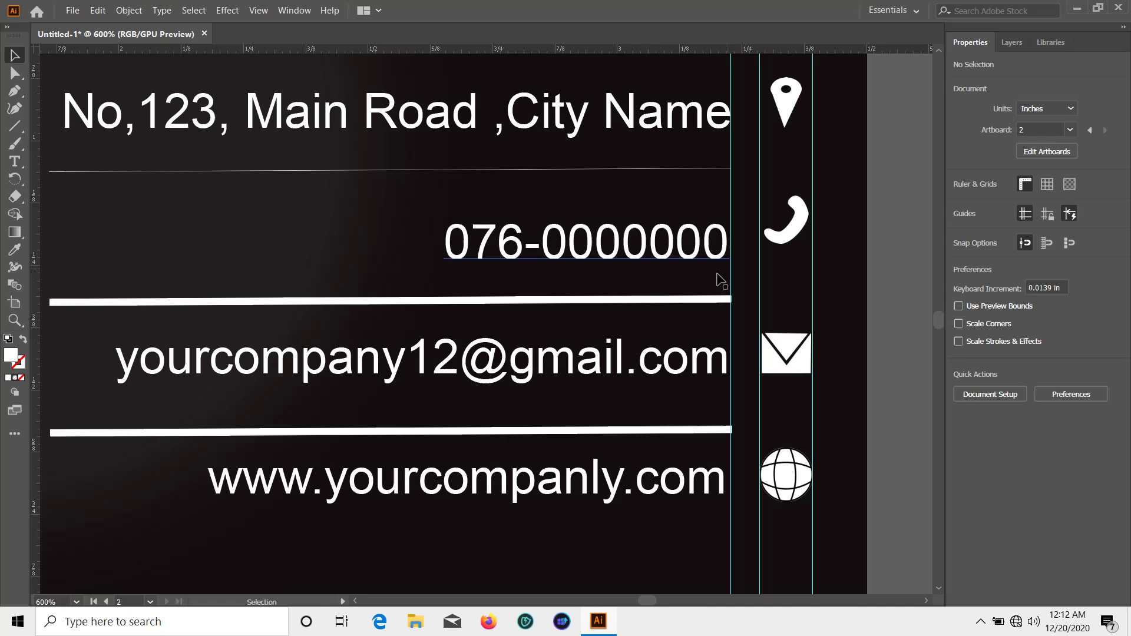
Set the stroke to None on the rules under the phone number and the email
{"action": "left_click", "coordinate": [652, 299]}
{"action": "left_click", "coordinate": [960, 224]}
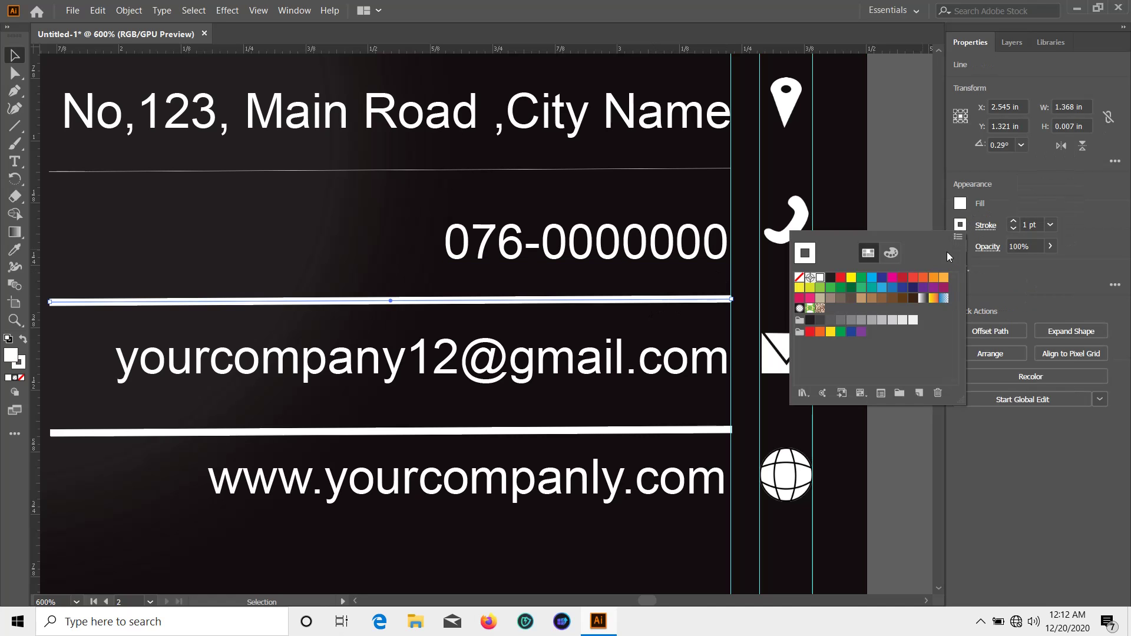
{"action": "left_click", "coordinate": [808, 278]}
{"action": "scroll", "coordinate": [877, 203], "scroll_direction": "down", "scroll_amount": 1}
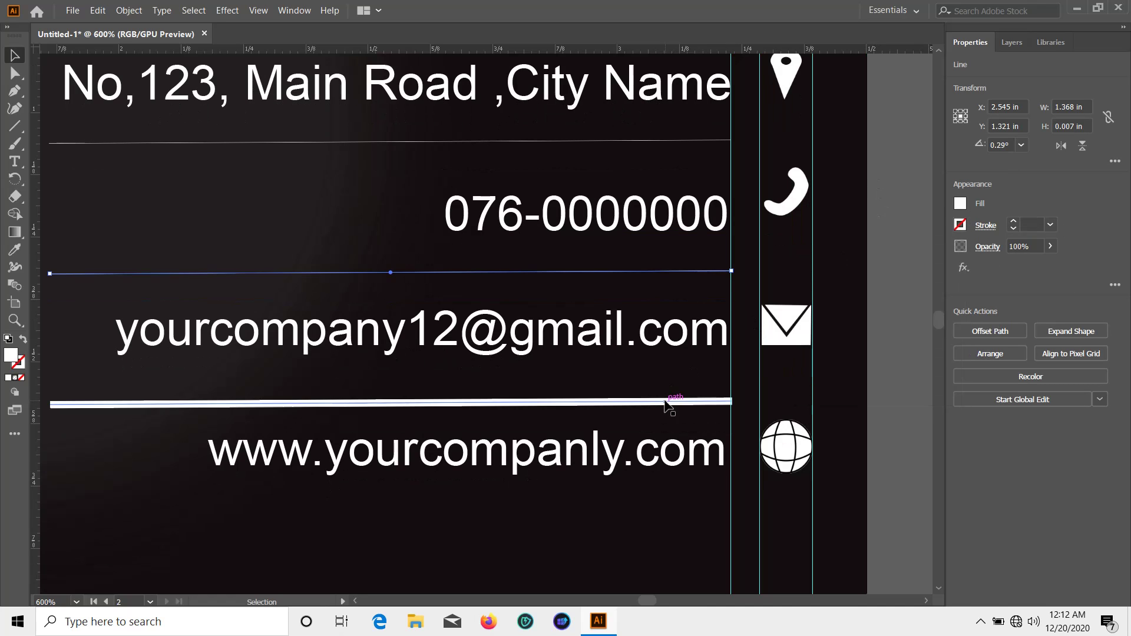
{"action": "left_click", "coordinate": [960, 224]}
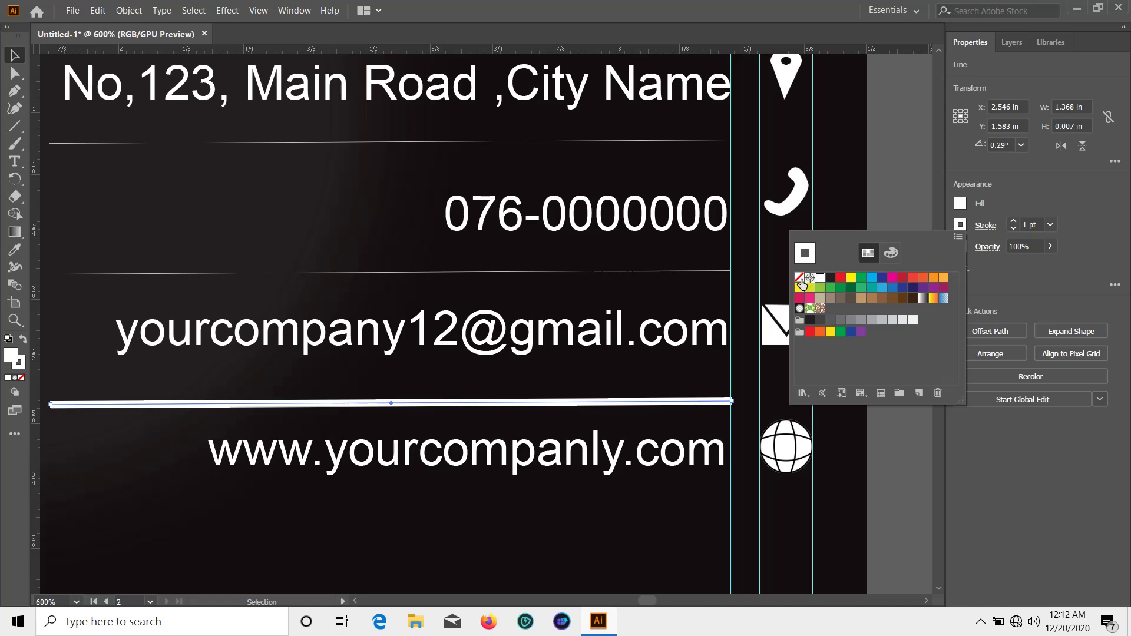
{"action": "left_click", "coordinate": [801, 283]}
{"action": "scroll", "coordinate": [900, 194], "scroll_direction": "down", "scroll_amount": 1}
{"action": "left_click", "coordinate": [872, 288]}
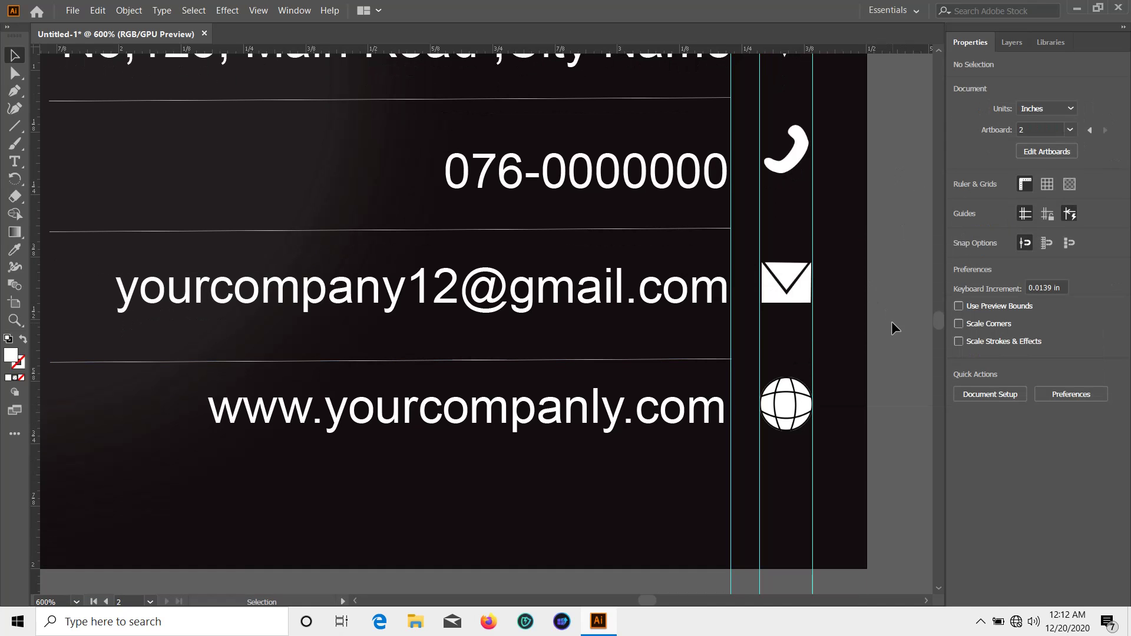
Zoom out and pan so the front and back card artboards sit side by side in view
{"action": "key", "text": "ctrl+minus"}
{"action": "key", "text": "ctrl+minus"}
{"action": "key", "text": "ctrl+minus"}
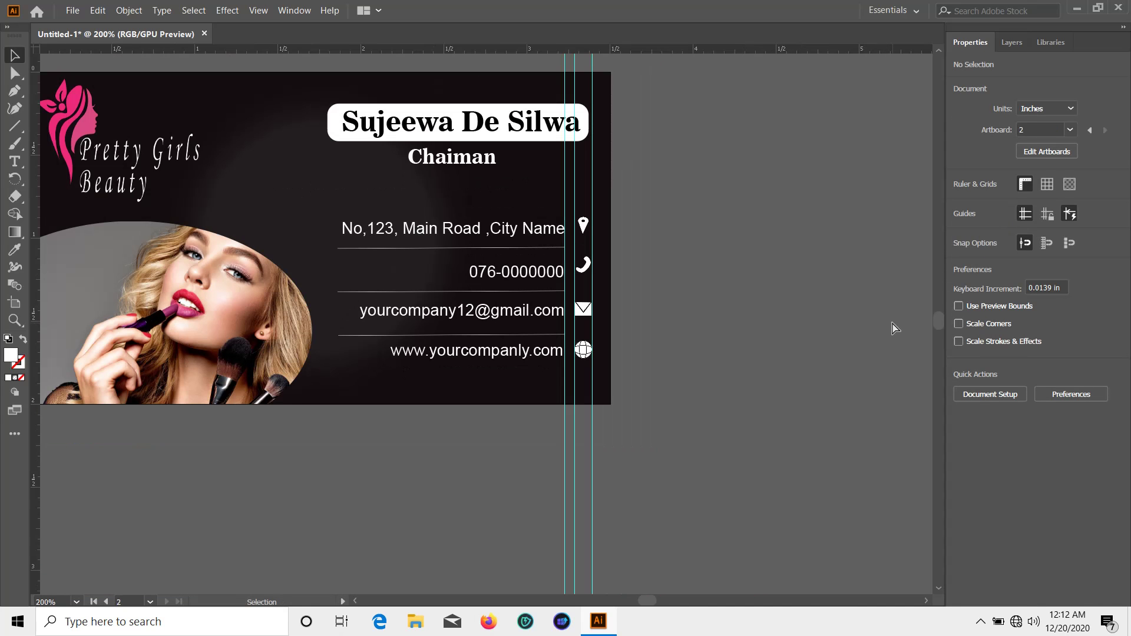
{"action": "left_click_drag", "start_coordinate": [263, 553], "coordinate": [694, 533]}
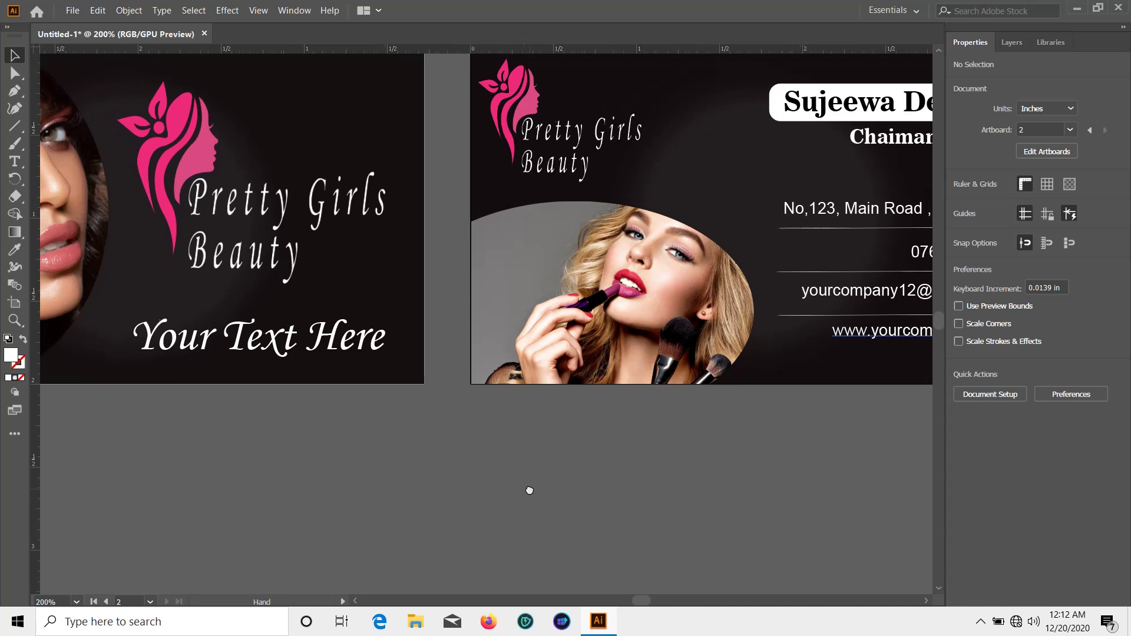
{"action": "key", "text": "ctrl+minus"}
{"action": "key", "text": "ctrl+minus"}
{"action": "key", "text": "ctrl+plus"}
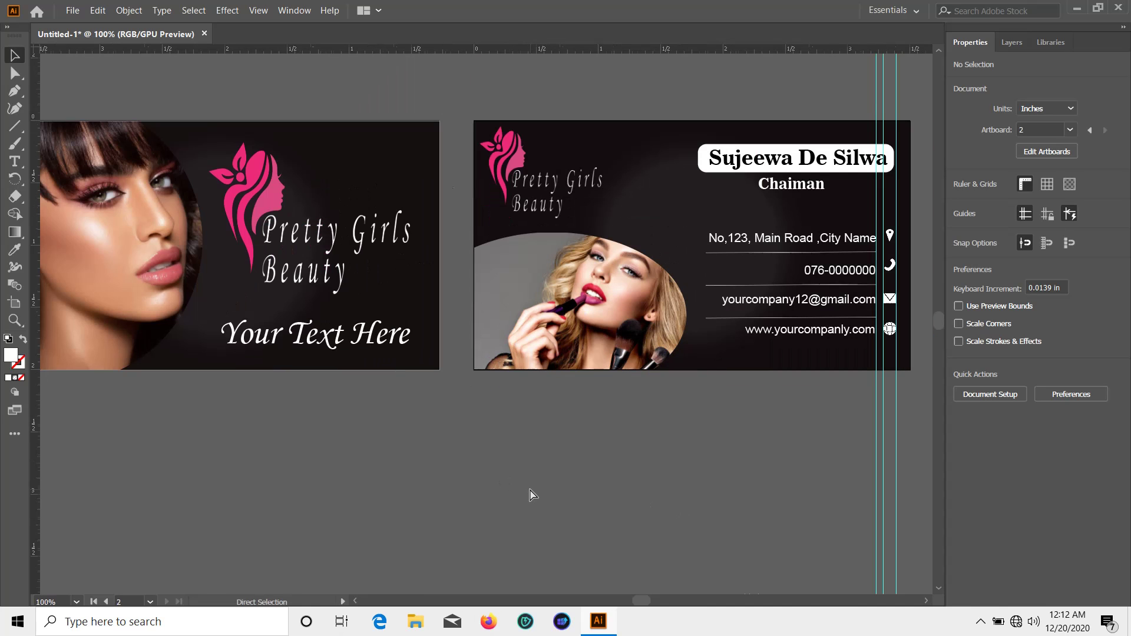
{"action": "left_click_drag", "start_coordinate": [403, 511], "coordinate": [424, 509]}
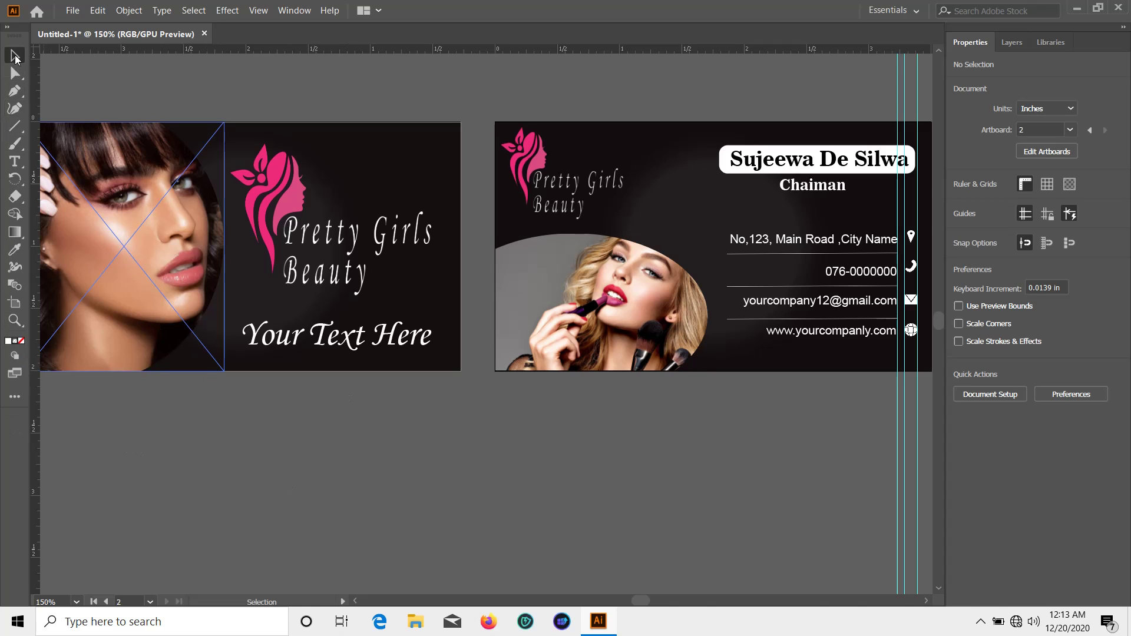
{"action": "scroll", "coordinate": [118, 102], "scroll_direction": "up", "scroll_amount": 3}
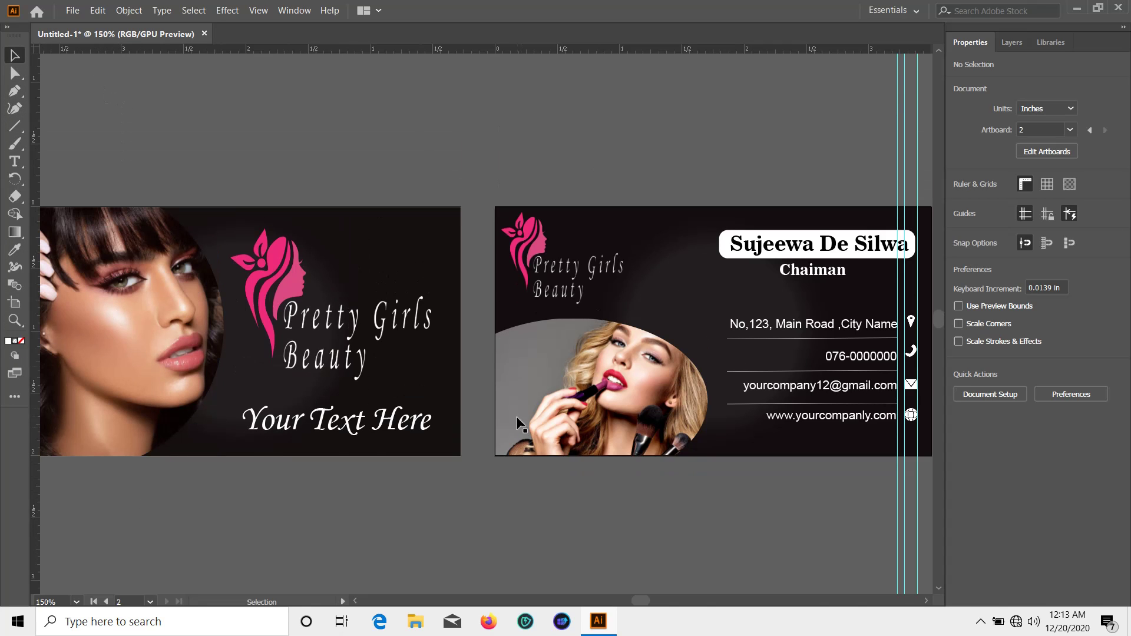
Export As PNG to the Desktop named 'bc' with Use Artboards (All), accepting the PNG Options
{"action": "left_click", "coordinate": [73, 10]}
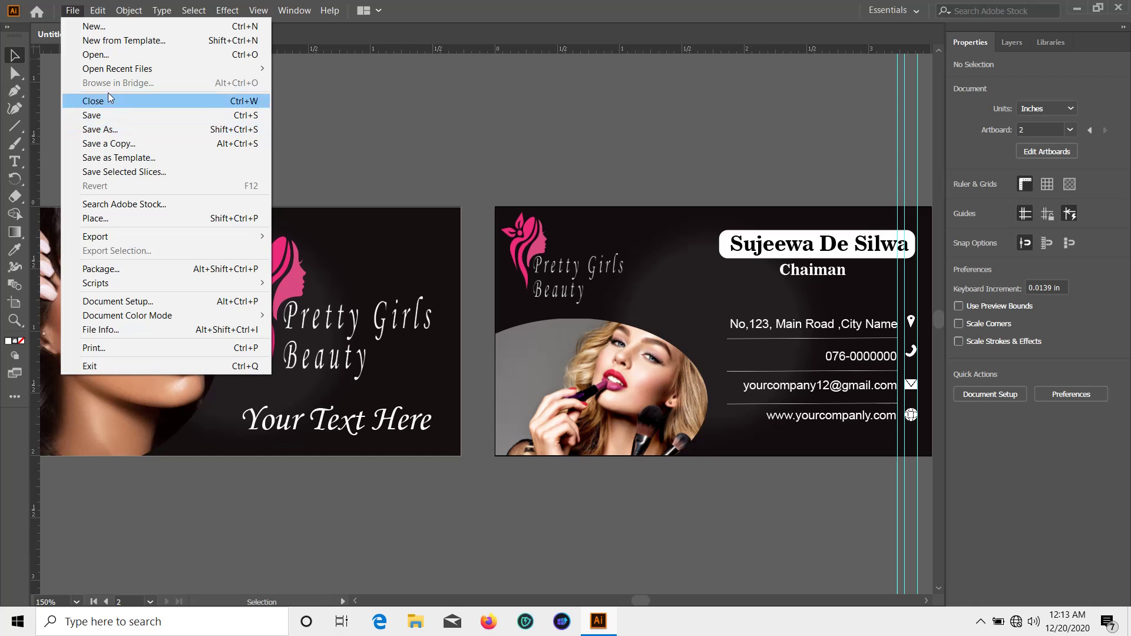
{"action": "mouse_move", "coordinate": [155, 237]}
{"action": "left_click", "coordinate": [304, 250]}
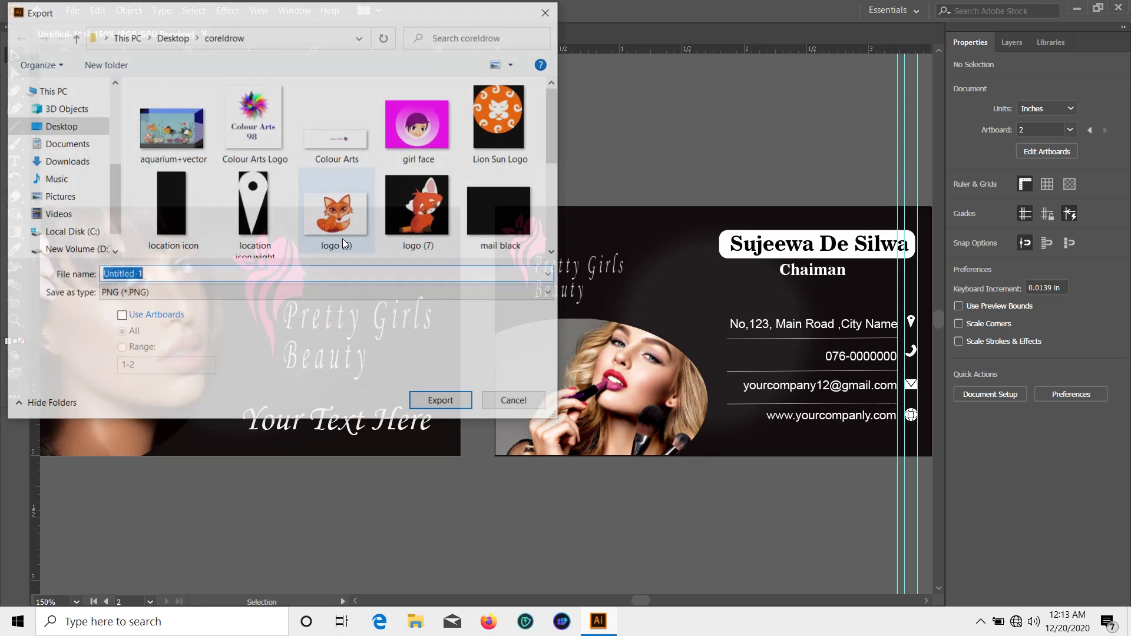
{"action": "scroll", "coordinate": [74, 129], "scroll_direction": "up", "scroll_amount": 6}
{"action": "left_click", "coordinate": [80, 113]}
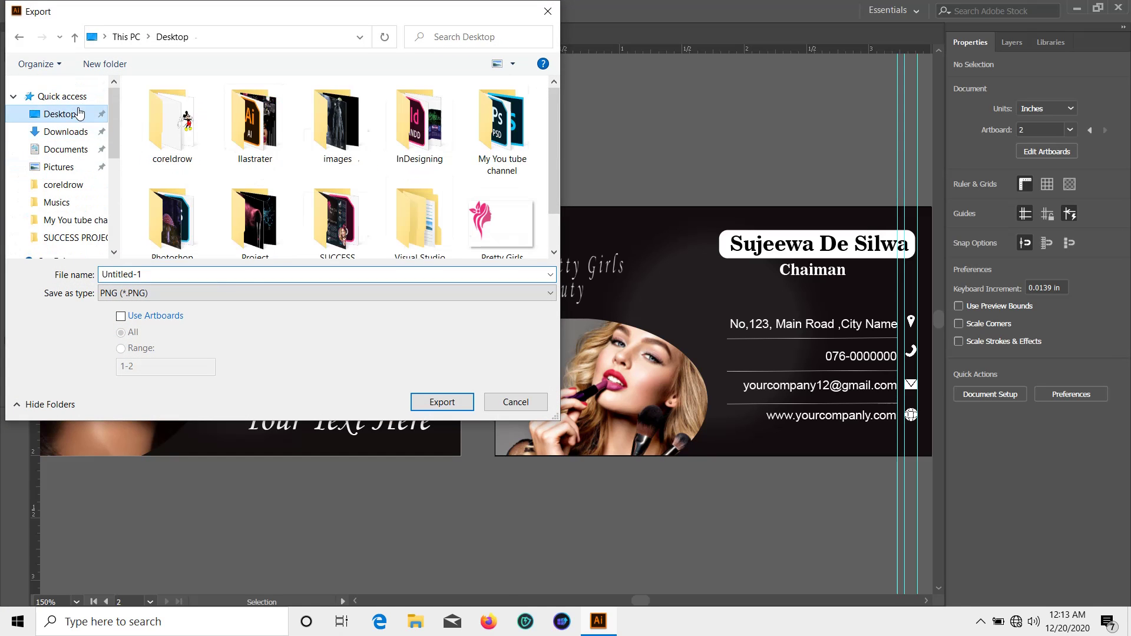
{"action": "scroll", "coordinate": [227, 252], "scroll_direction": "down", "scroll_amount": 1}
{"action": "left_click", "coordinate": [182, 273]}
{"action": "key", "text": "BackSpace"}
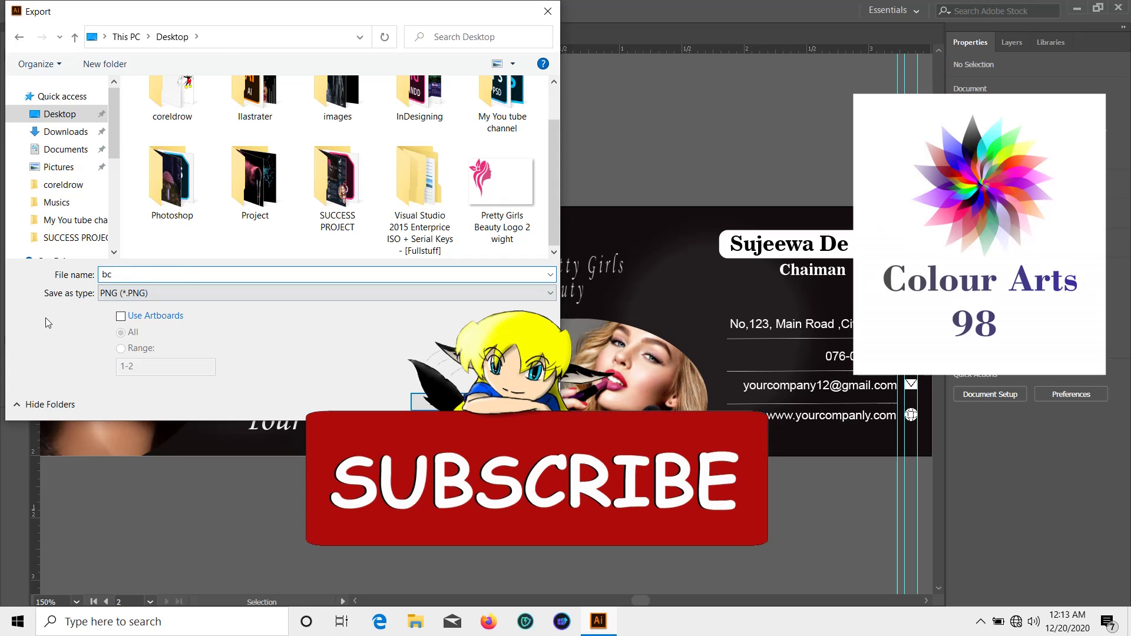
{"action": "left_click", "coordinate": [121, 318]}
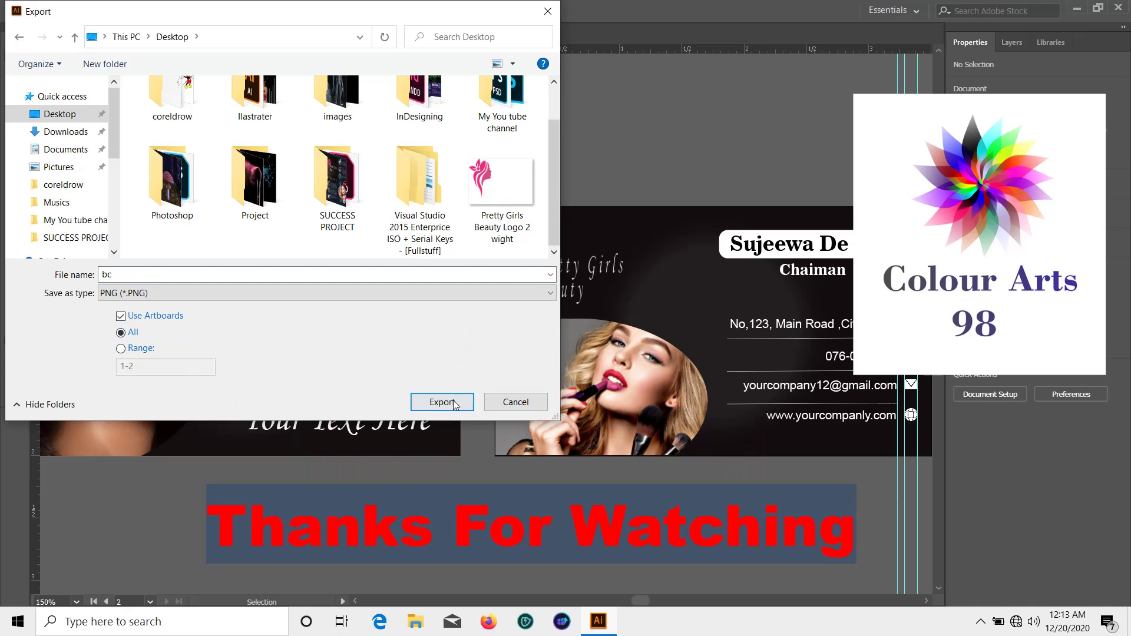
{"action": "left_click", "coordinate": [442, 402]}
{"action": "key", "text": "Return"}
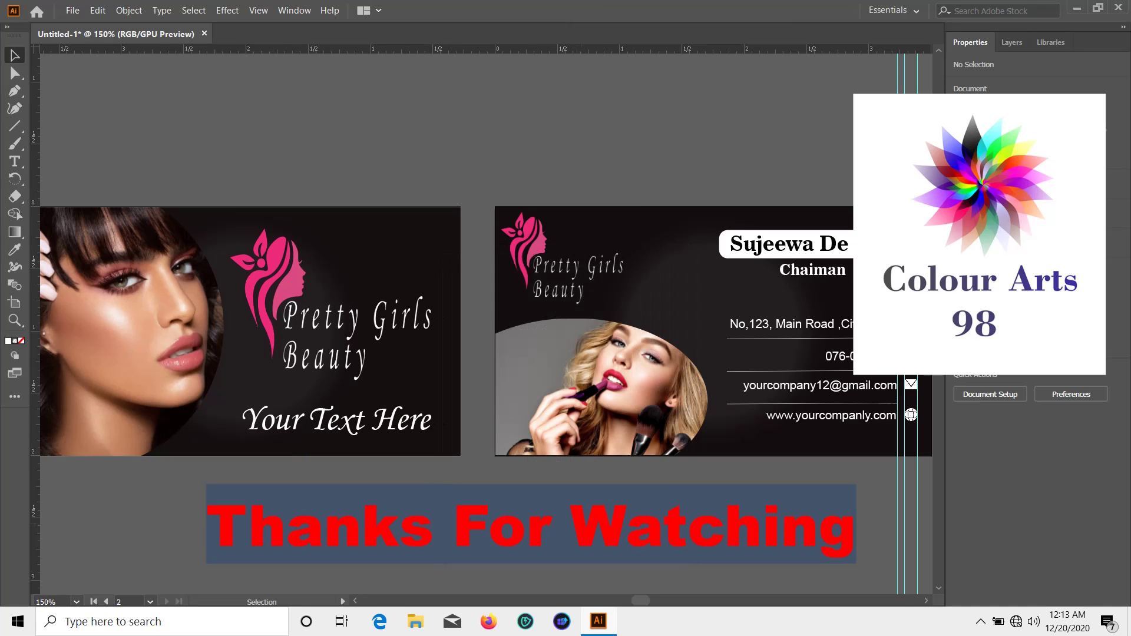